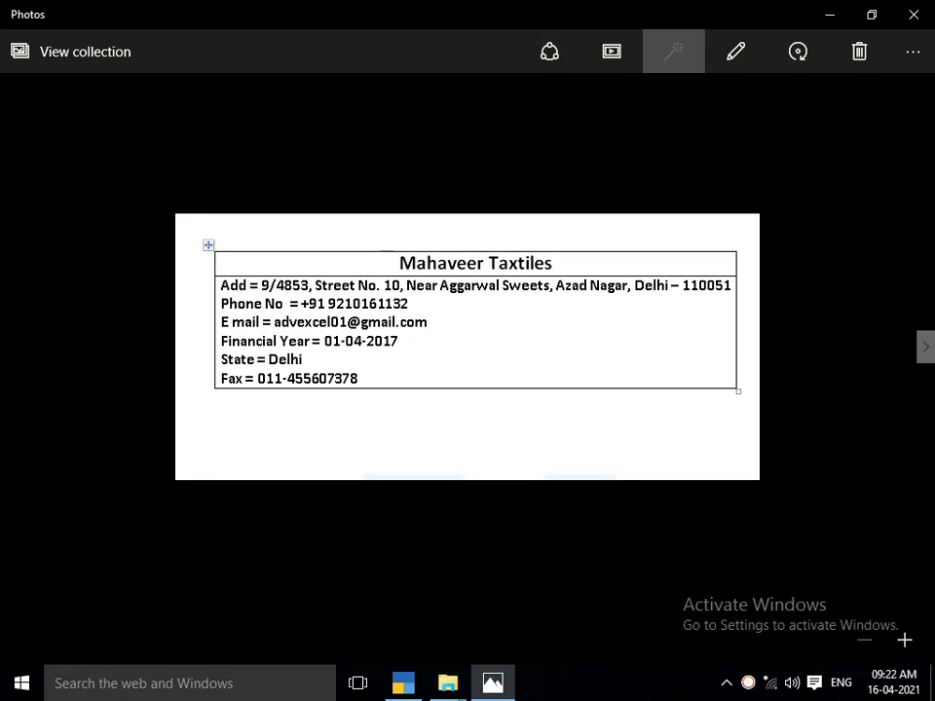
Step: Page through the supplier purchase invoice images up to the Lot No. 1101 production sheet
key(Right)
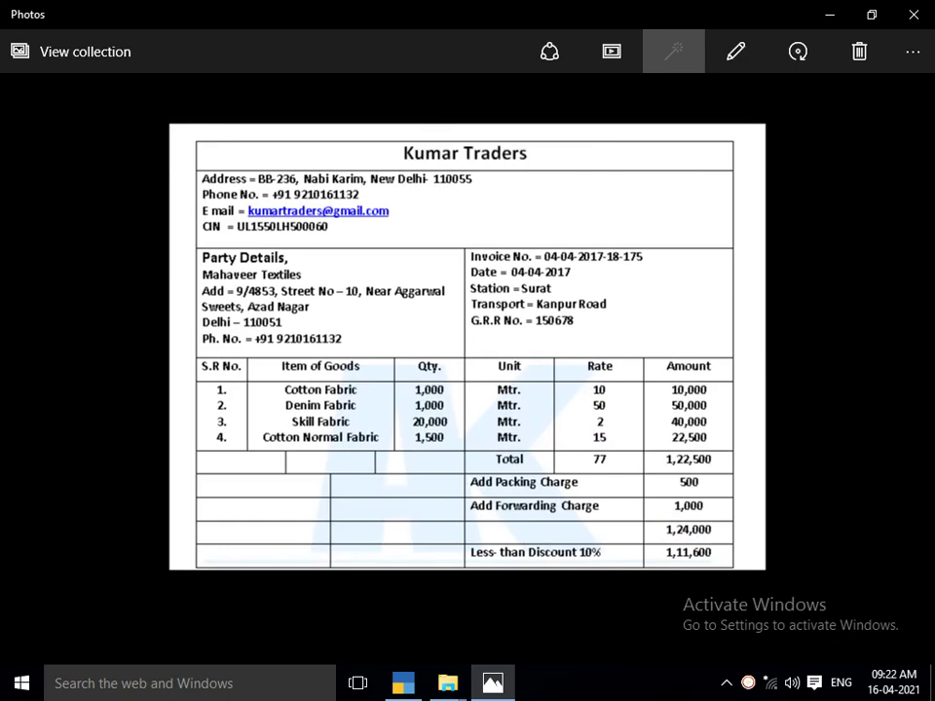
key(Right)
key(Right)
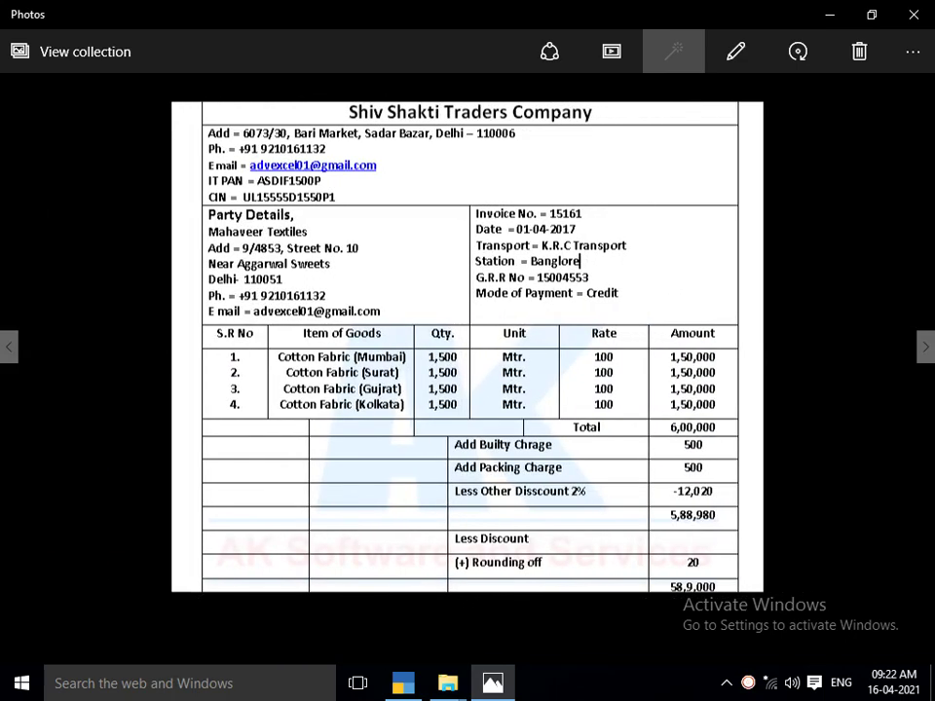
key(Right)
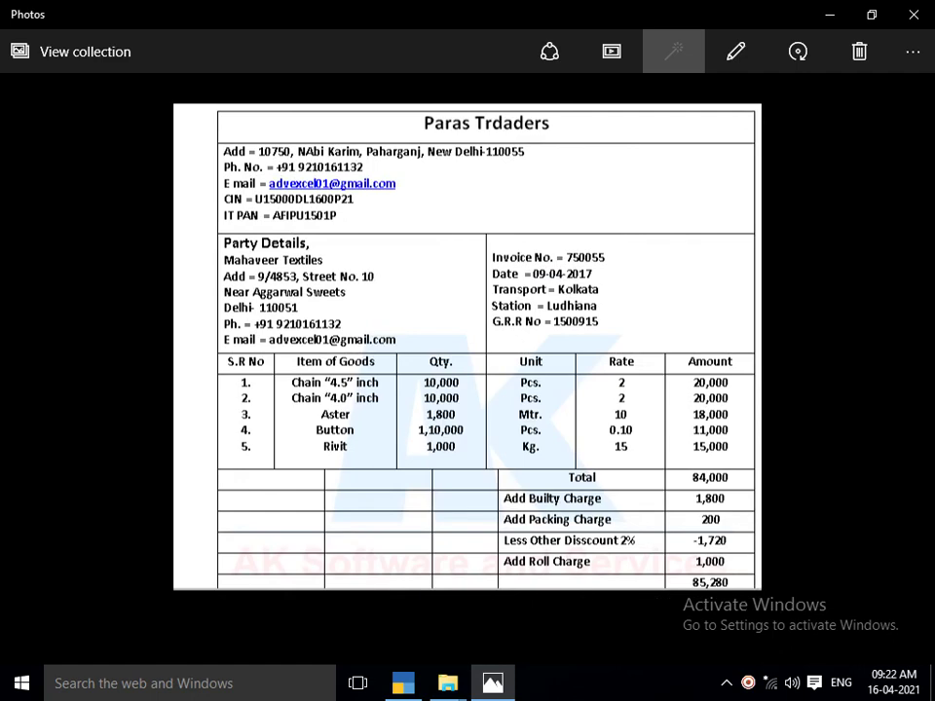
key(Right)
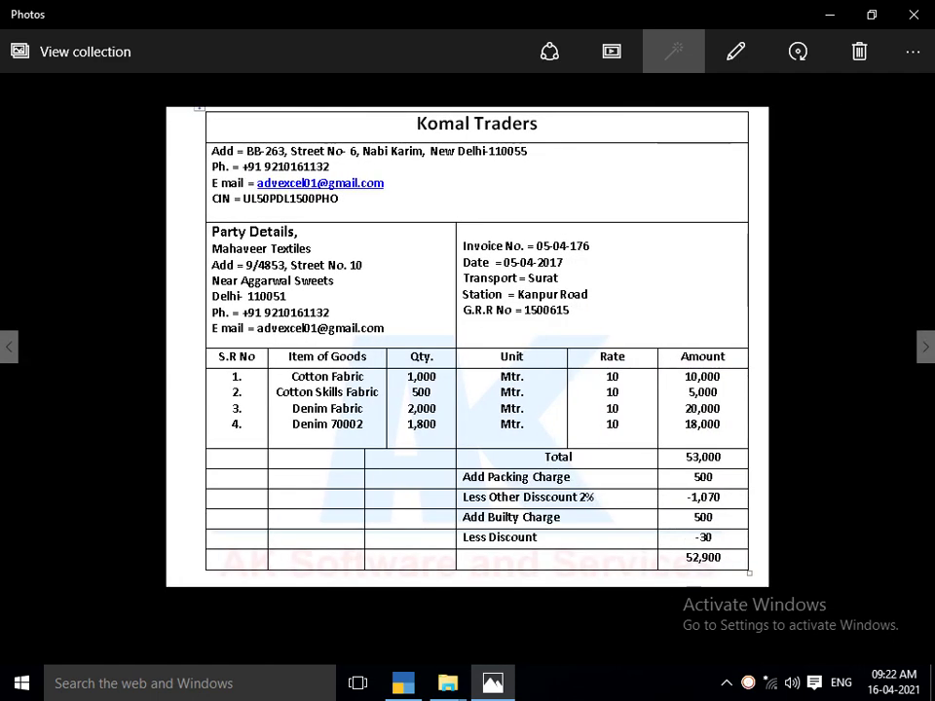
key(Right)
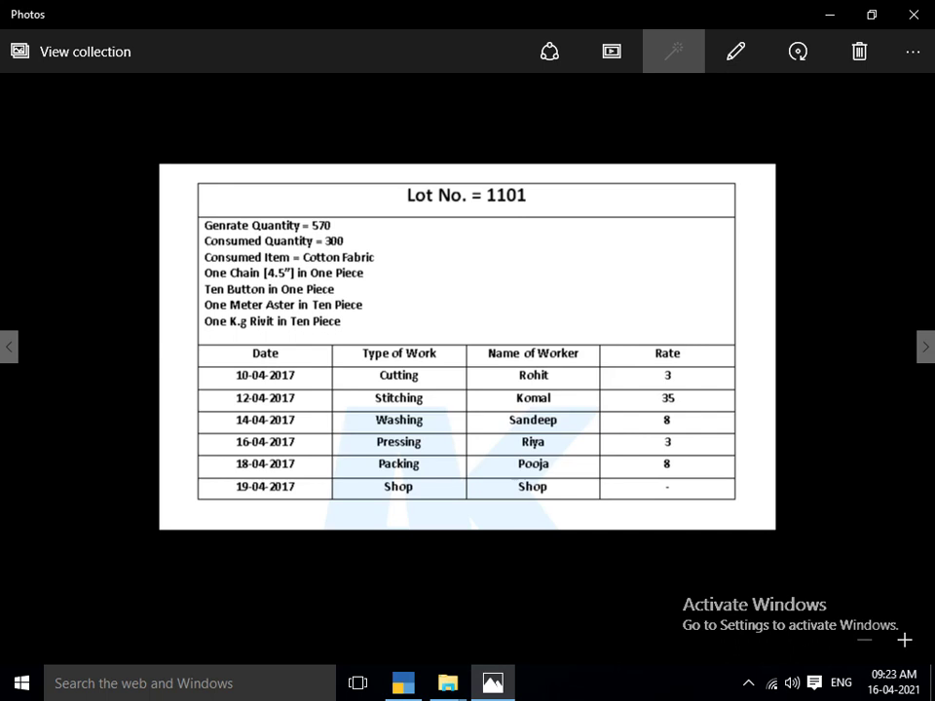
Step: Switch to TallyPrime and display the ledger vouchers of Purchase A/c
key(alt+Tab)
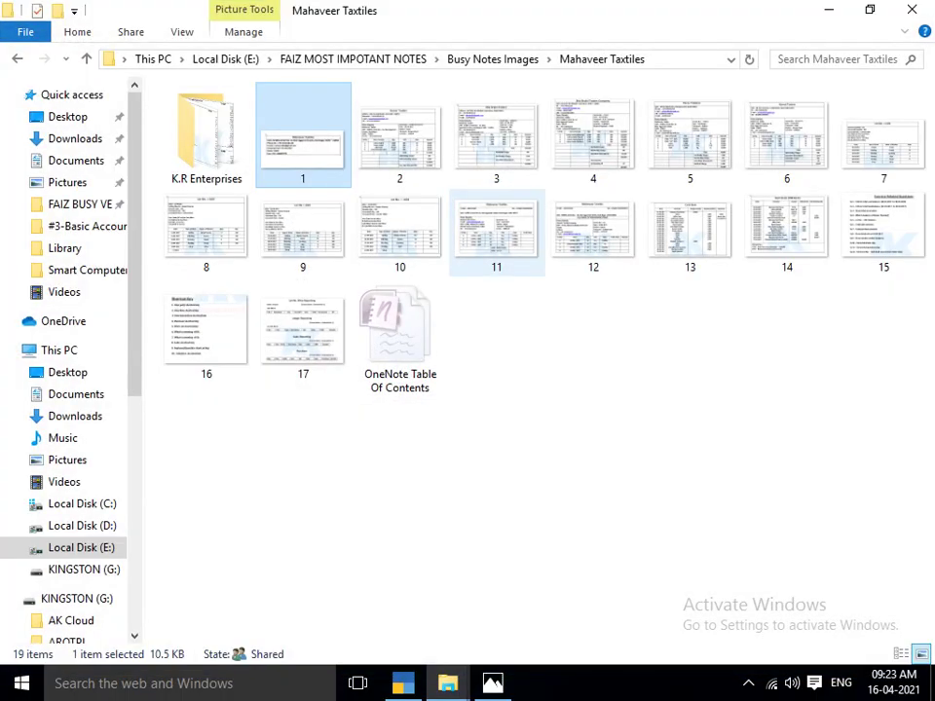
key(alt+Tab)
key(alt+Tab)
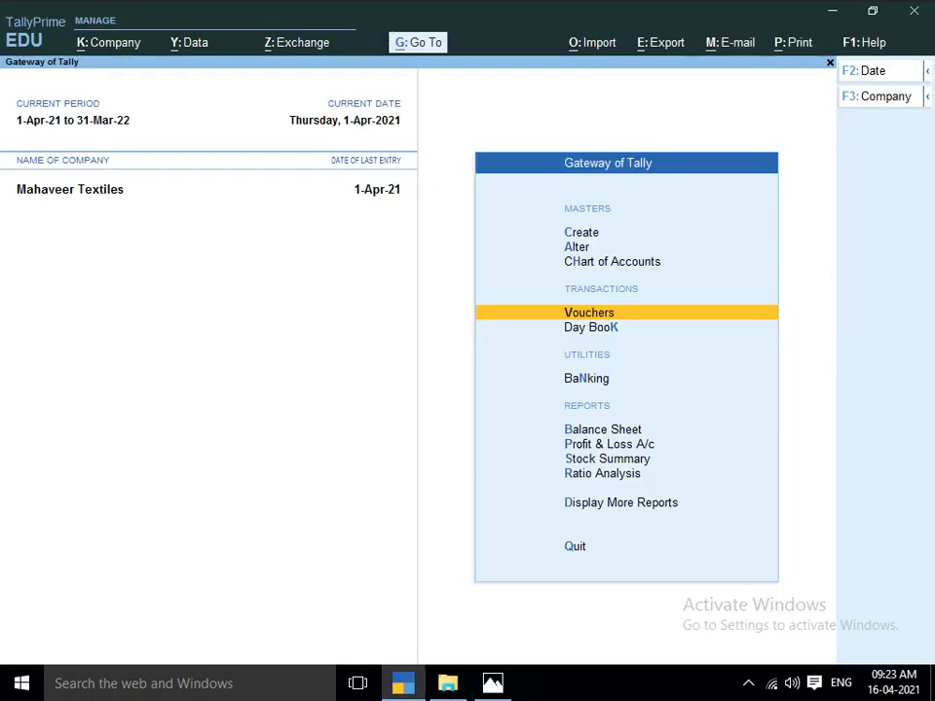
key(Down)
key(Down)
key(Down)
key(Up)
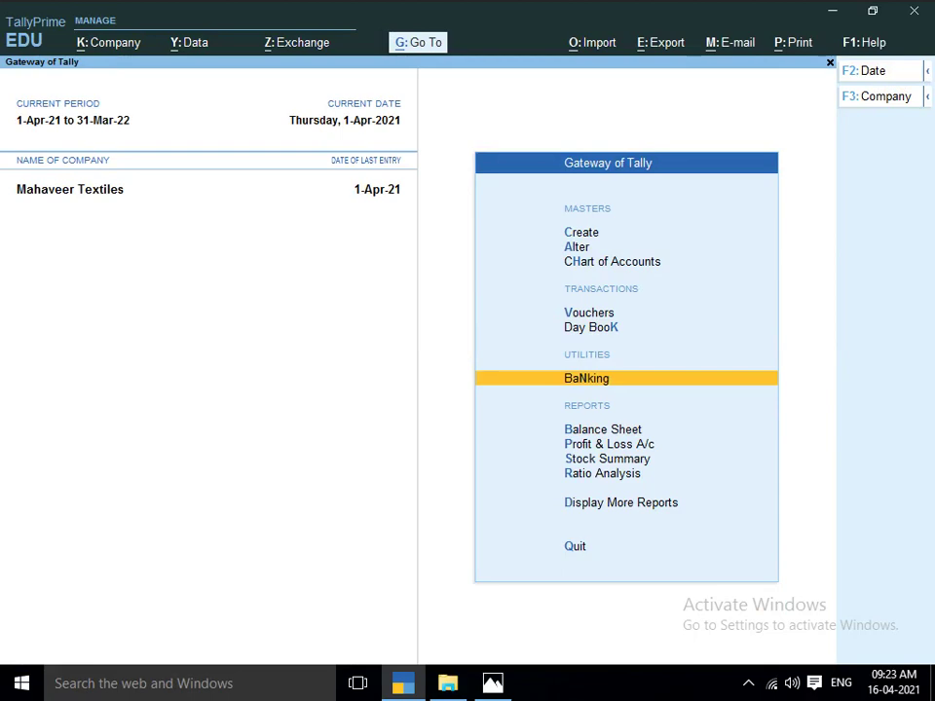
text(dalPUR)
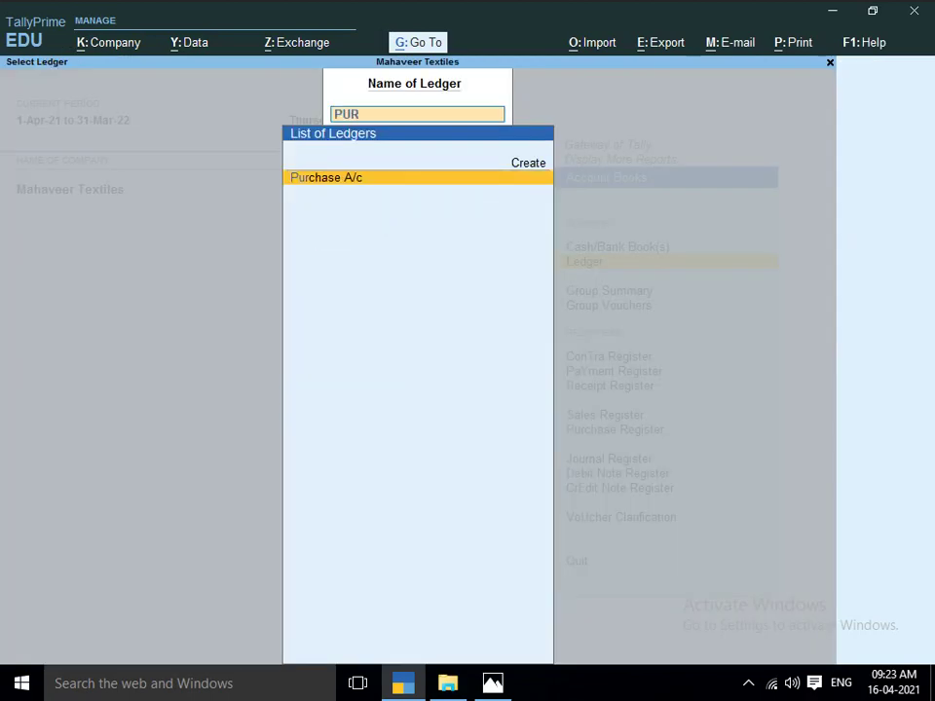
key(Return)
key(Down)
key(Down)
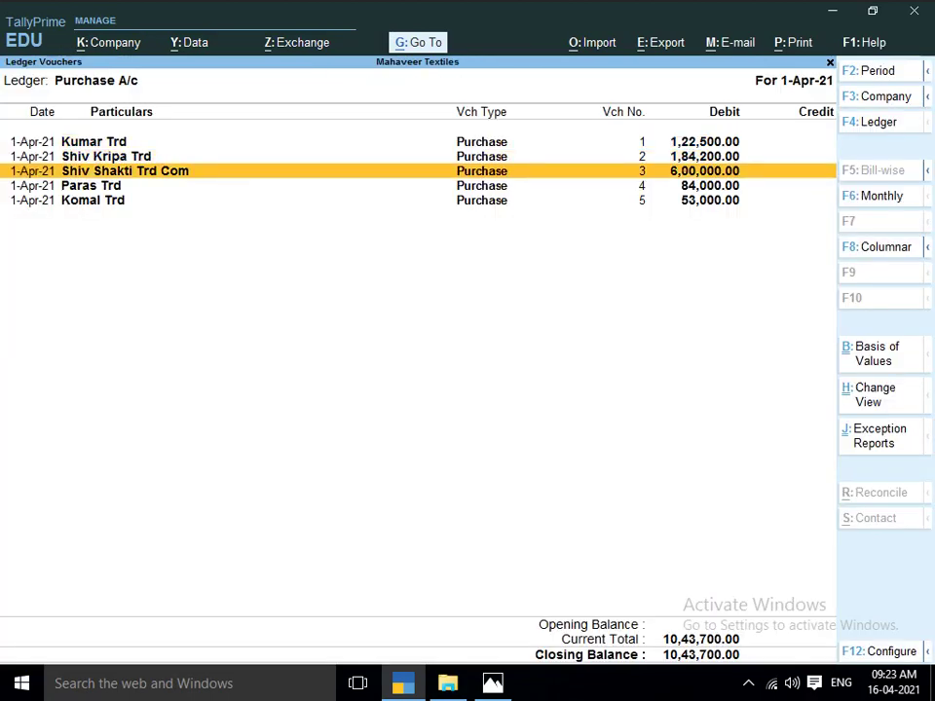
Step: View the Kumar Trd purchase voucher, and return to the Display More Reports menu without altering it
key(Up)
key(Up)
key(Return)
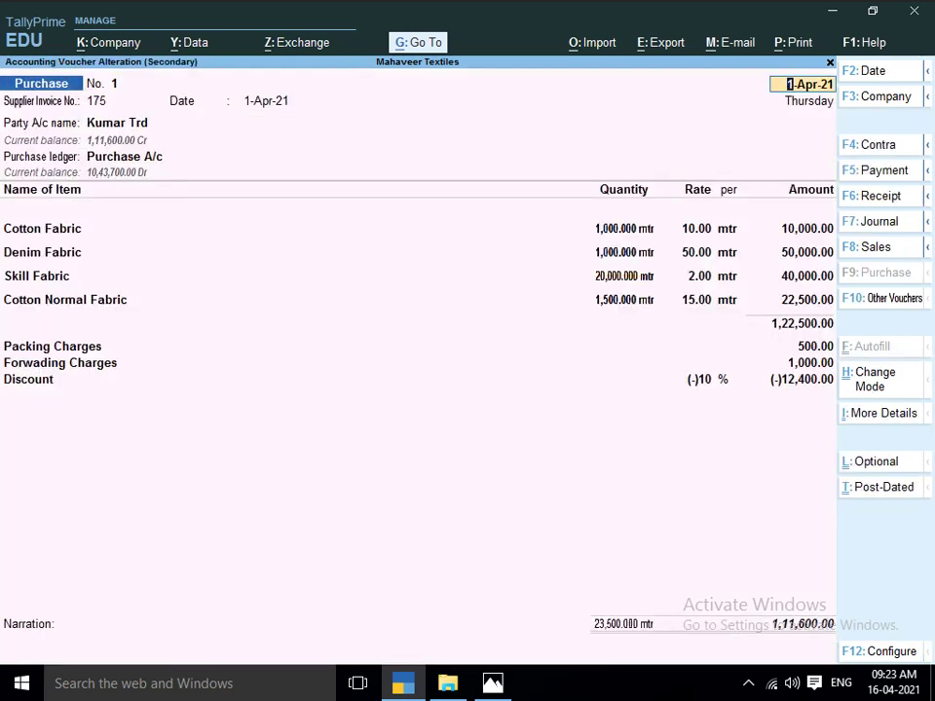
key(Escape)
key(y)
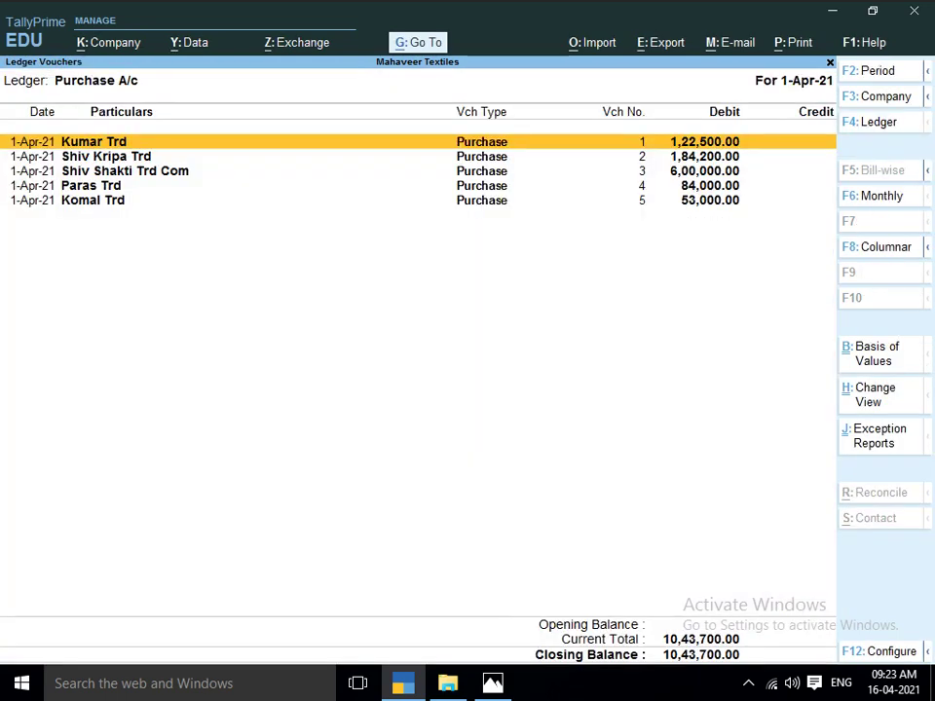
key(Escape)
key(Escape)
key(Escape)
key(Escape)
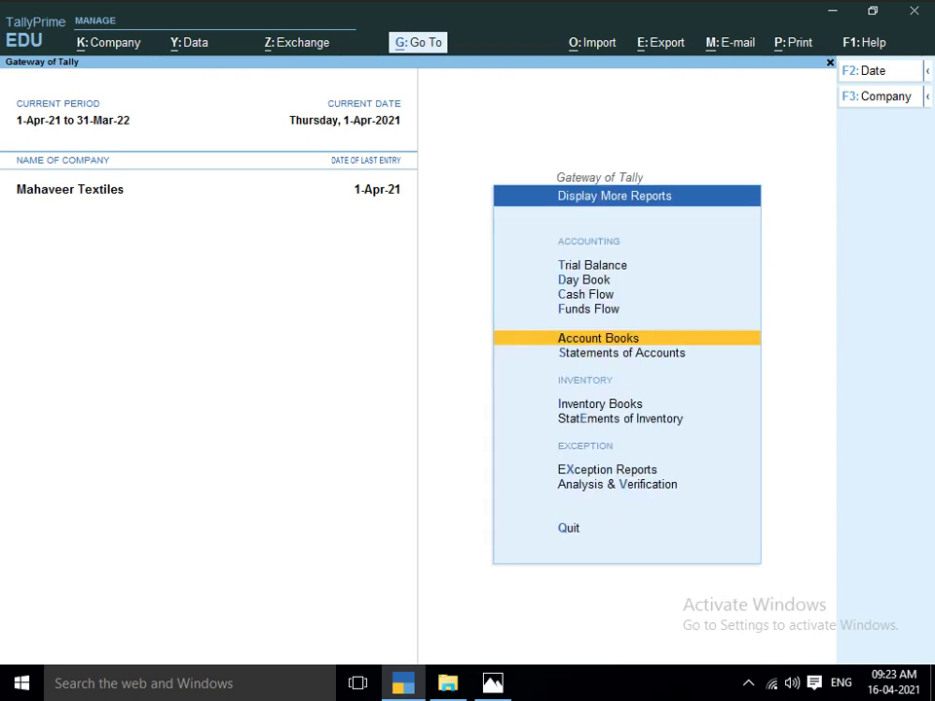
Step: Open the company features of Mahaveer Textiles and set Enable Bill-wise entry to No
key(F11)
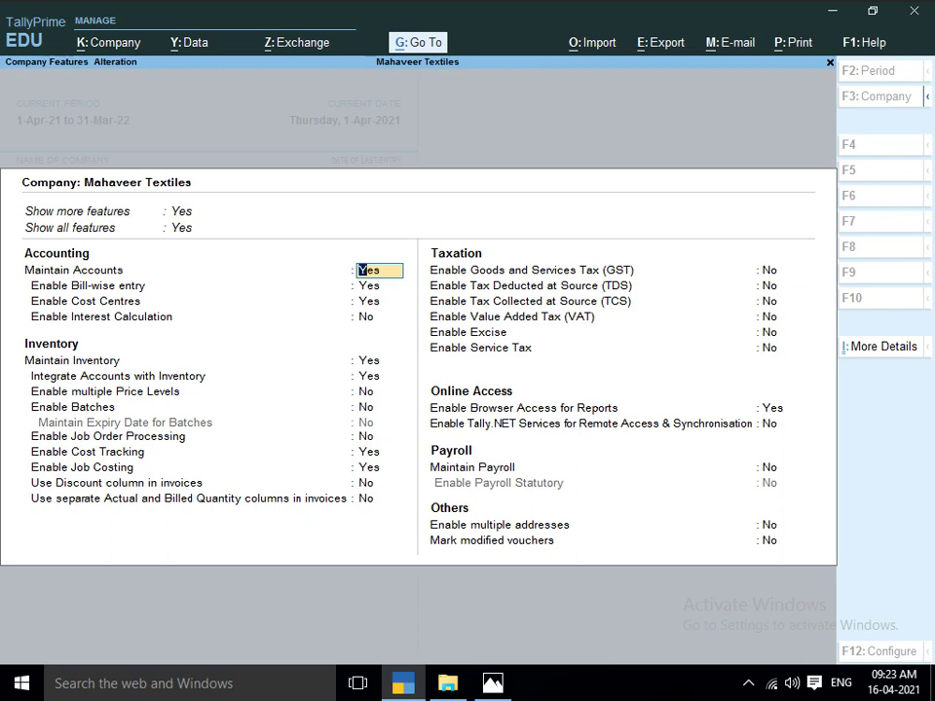
key(Up)
key(Return)
key(Return)
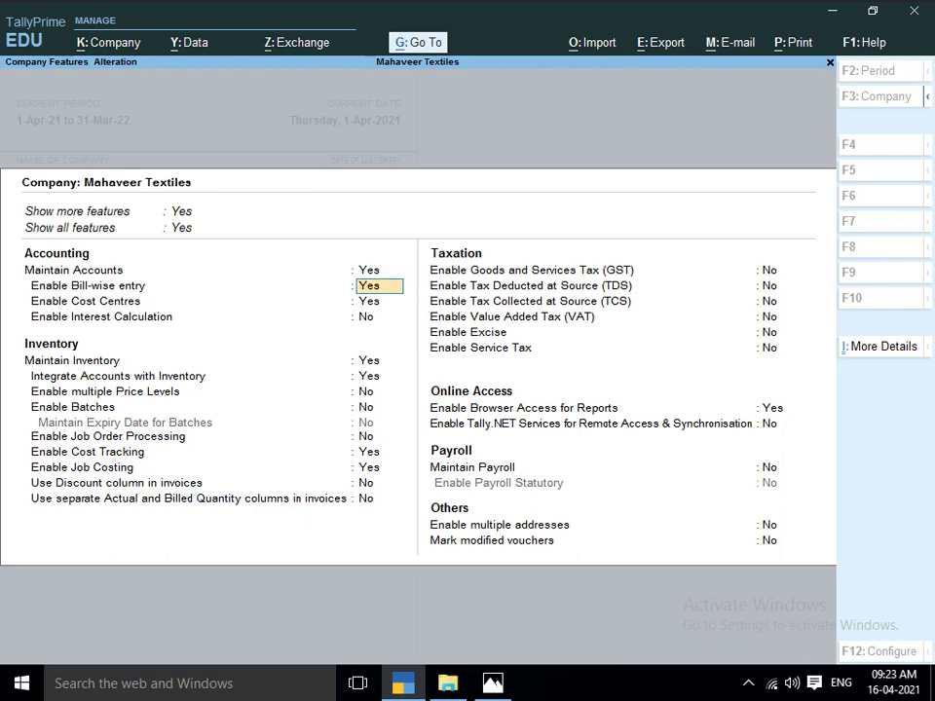
text(n)
key(Return)
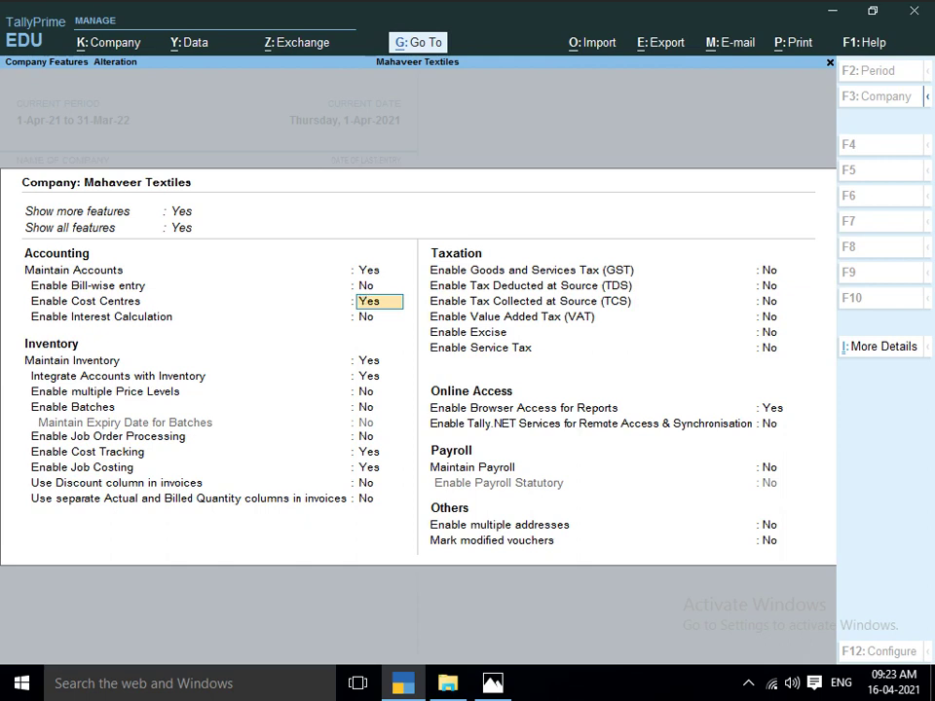
Step: Accept the cost centre and inventory features with Enable Cost Tracking and Enable Job Costing set to Yes
key(Return)
key(Return)
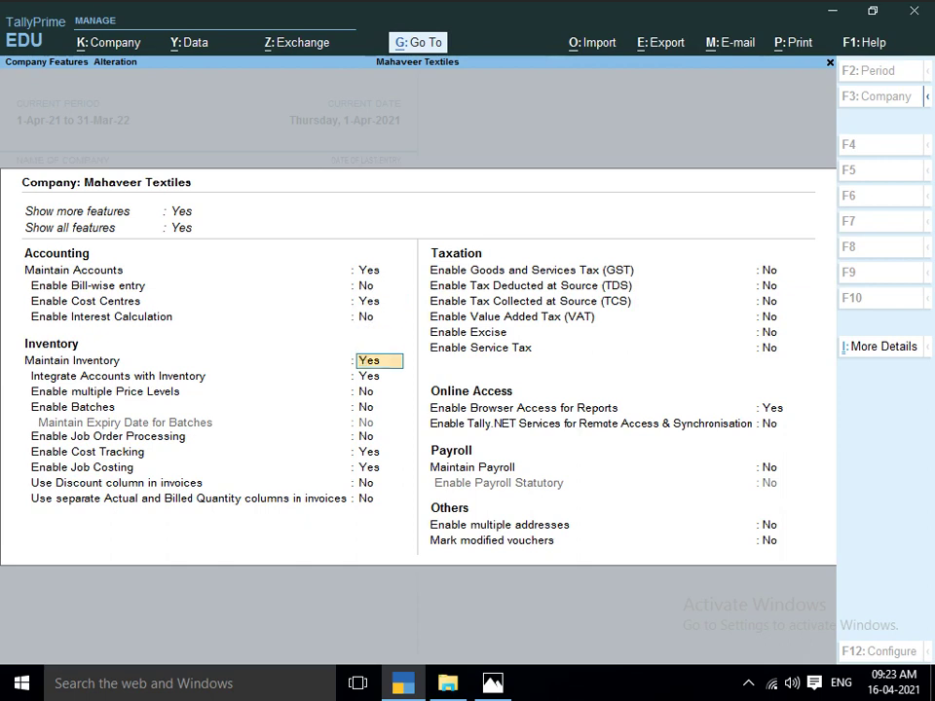
key(Return)
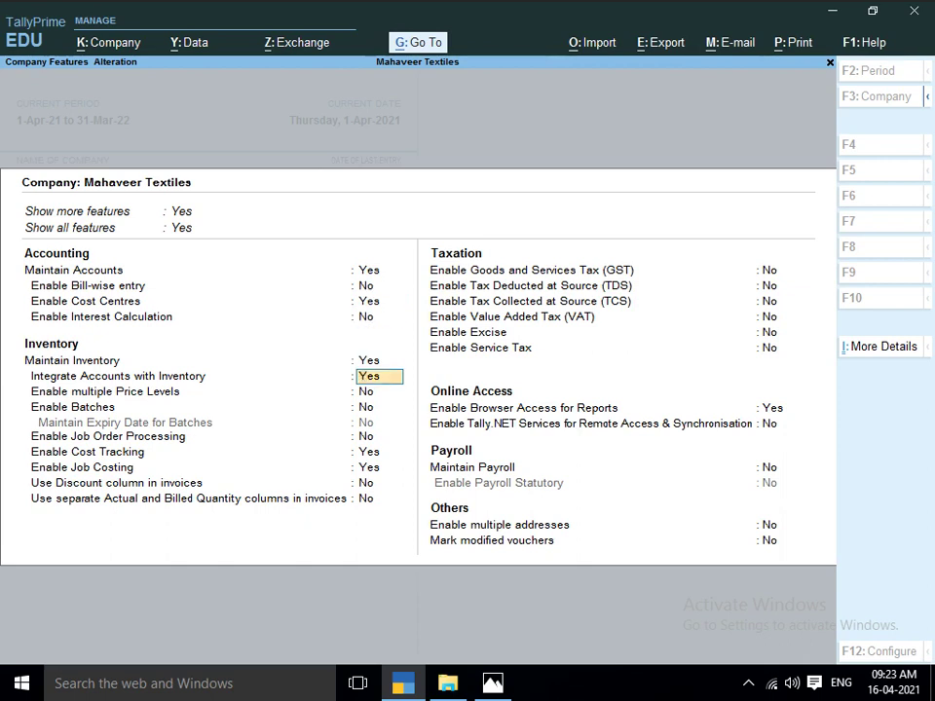
key(Return)
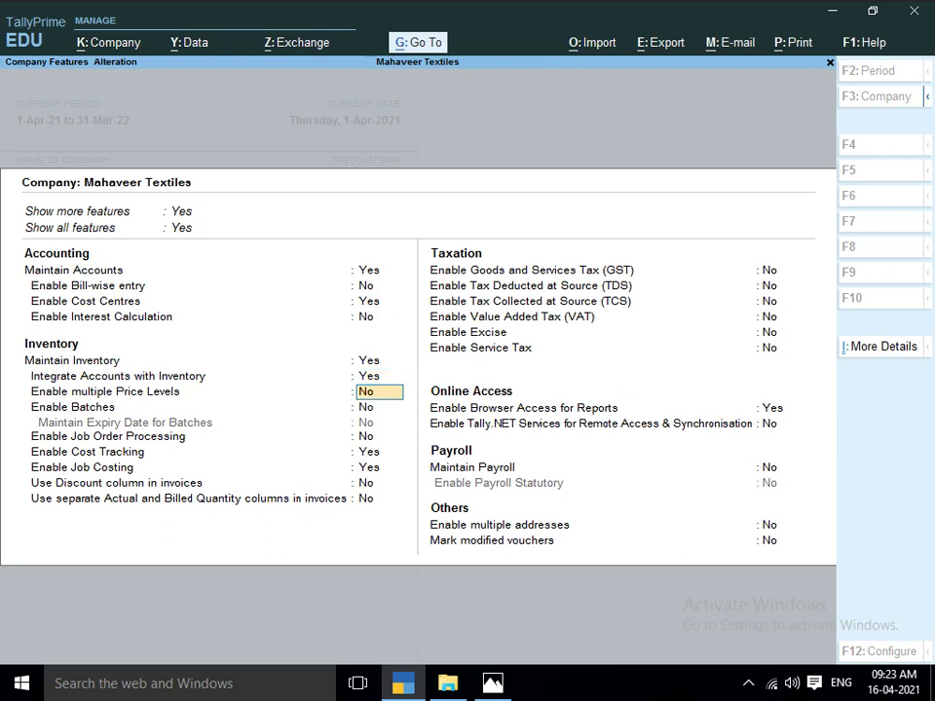
key(Return)
key(Return)
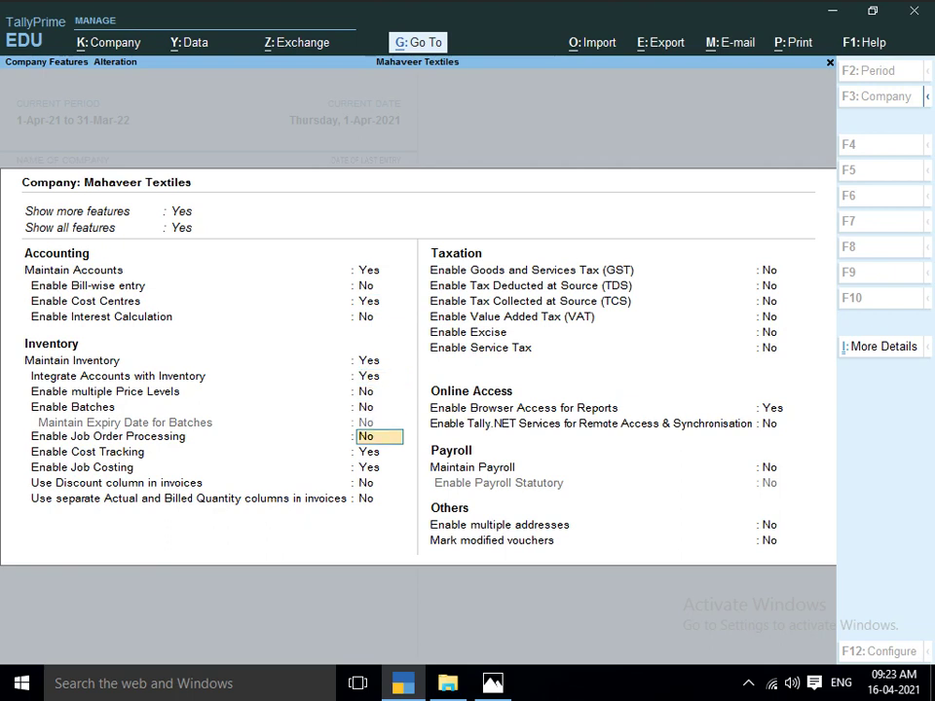
key(Return)
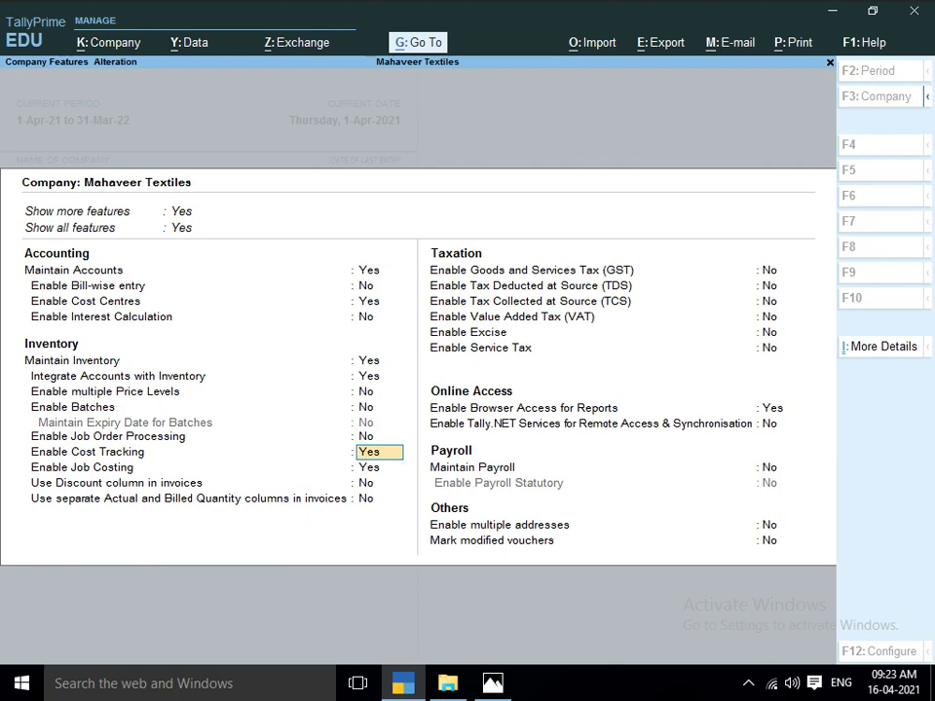
key(Return)
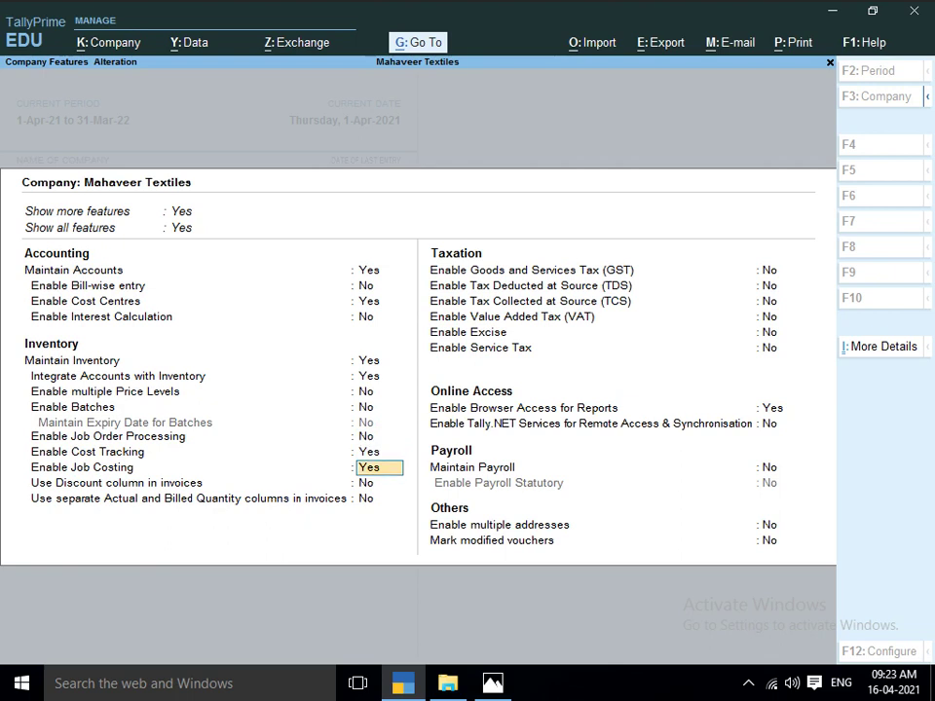
key(Return)
key(Return)
key(Return)
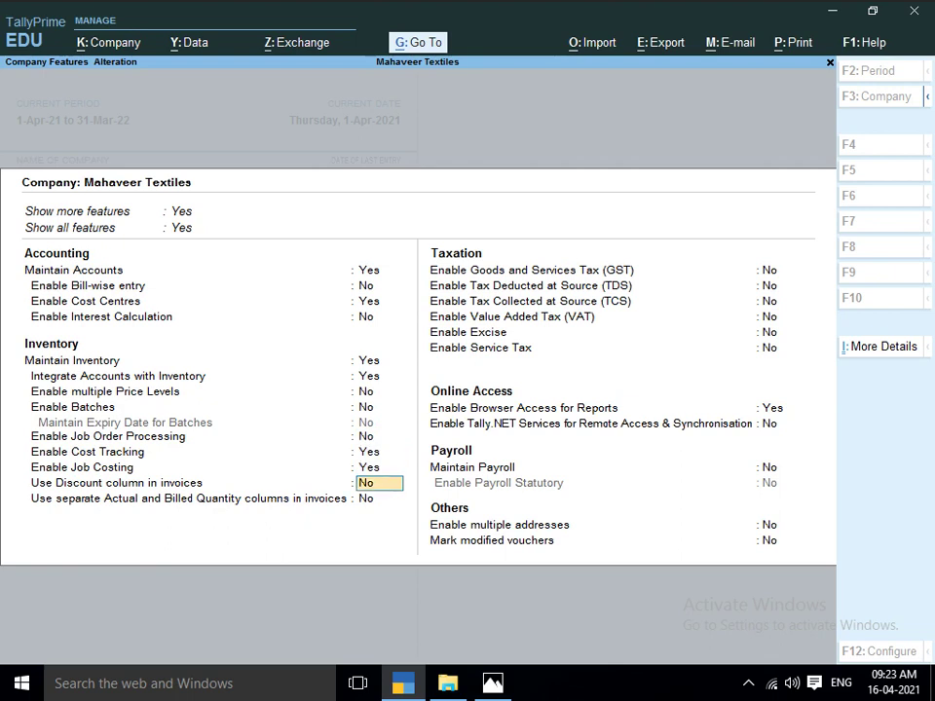
Step: Accept the taxation, online access, payroll and other settings, and save the company features
key(Return)
key(Return)
key(Return)
key(Return)
key(Return)
key(Return)
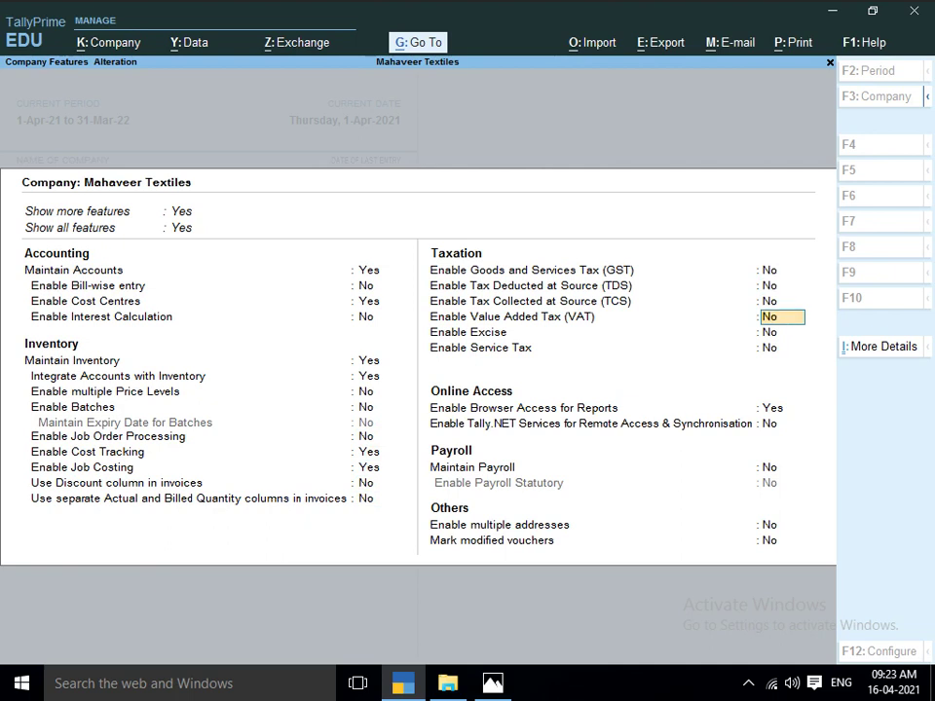
key(Return)
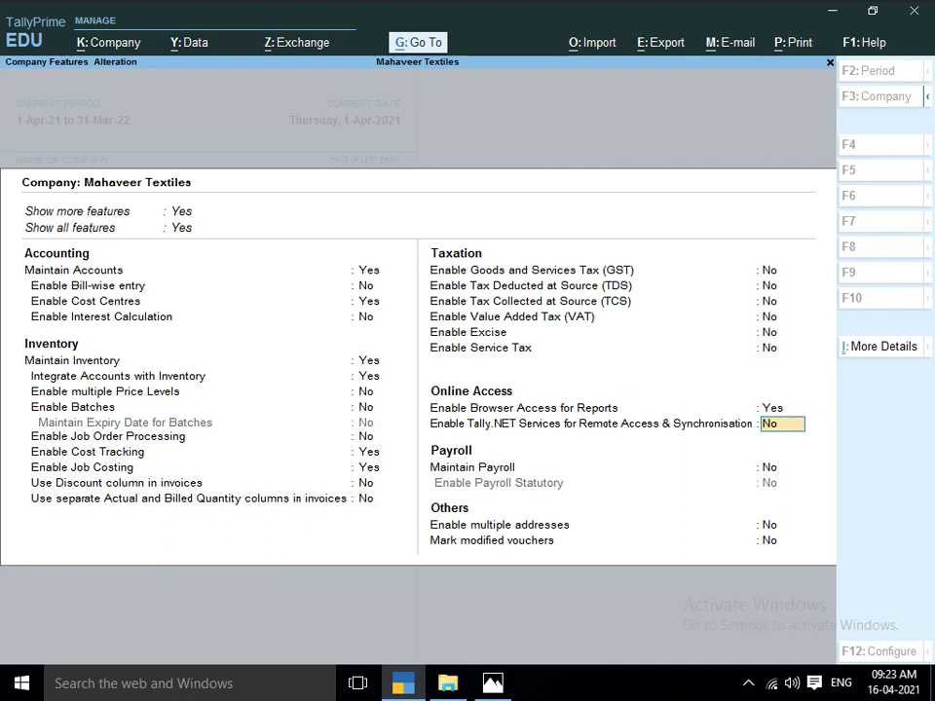
key(Return)
key(Return)
key(Return)
key(Return)
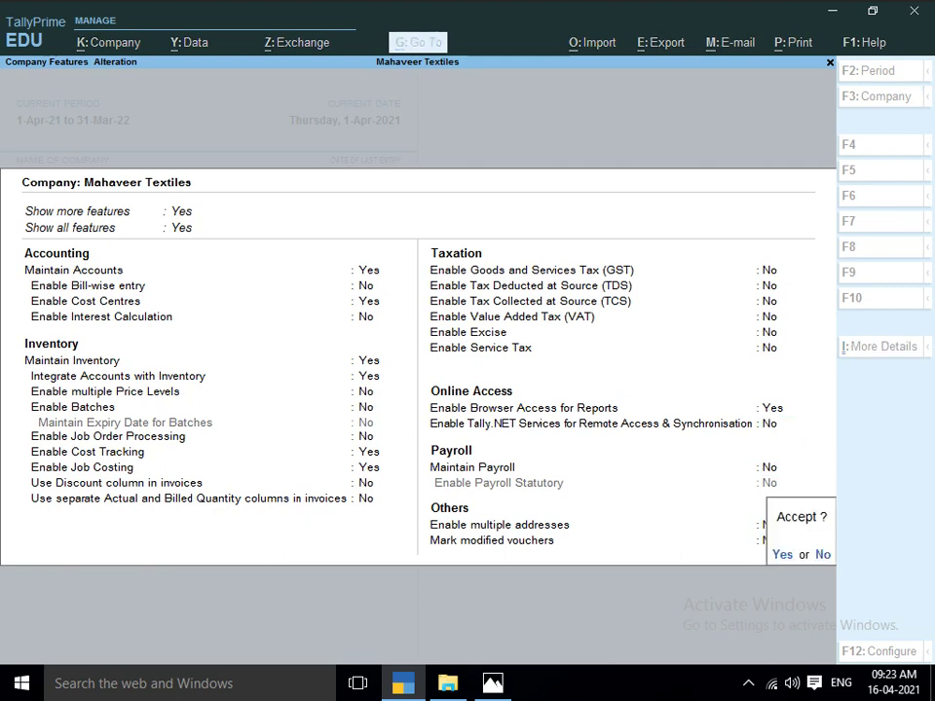
key(Return)
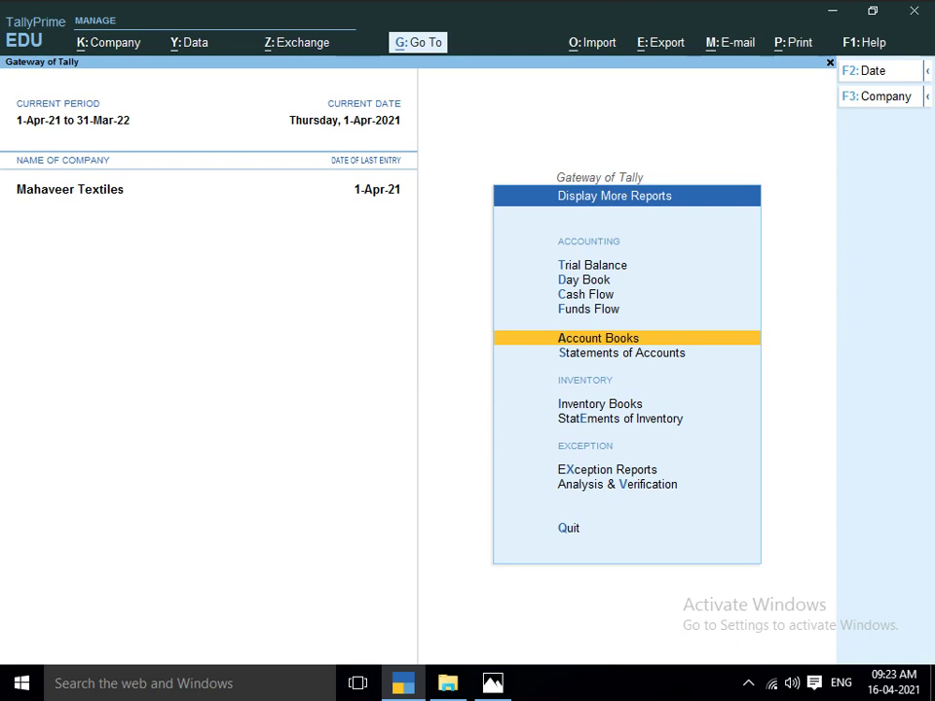
Step: Open the creation form for a new Godown master
key(Escape)
key(Up)
key(Up)
key(Up)
key(Up)
key(Up)
key(Up)
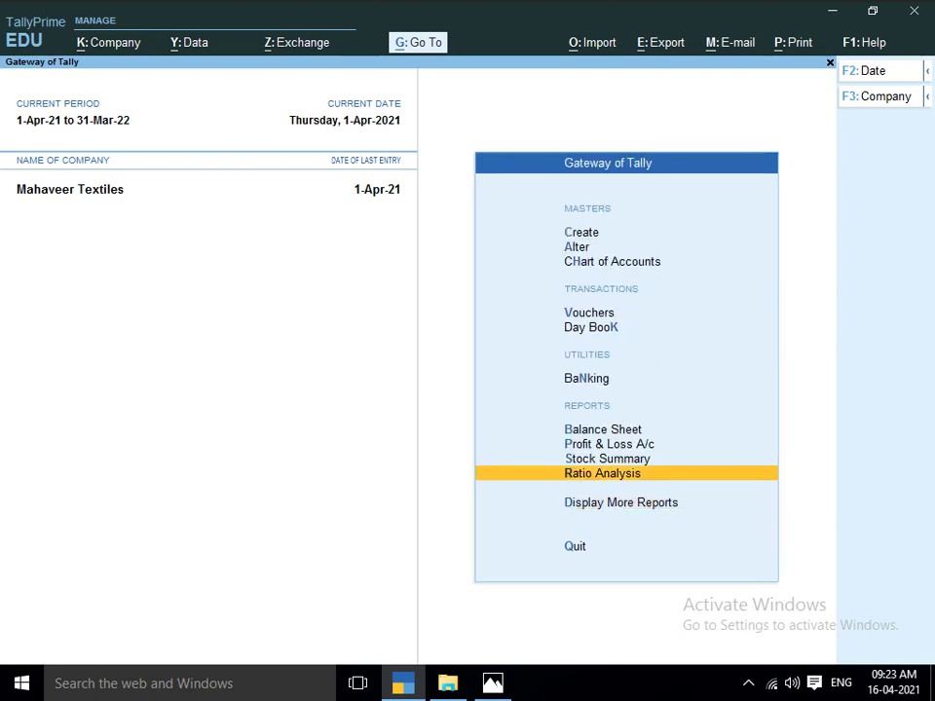
key(Up)
key(Up)
key(Up)
key(Up)
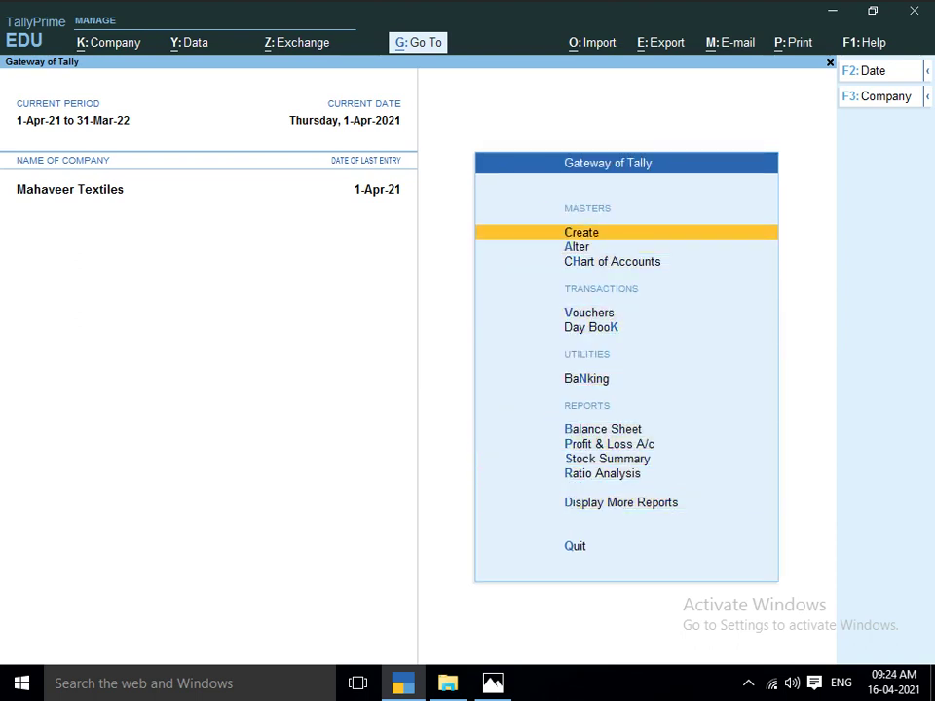
key(Return)
key(Down)
key(Down)
key(Down)
key(Down)
key(Down)
key(Down)
key(Down)
key(Down)
key(Down)
key(Down)
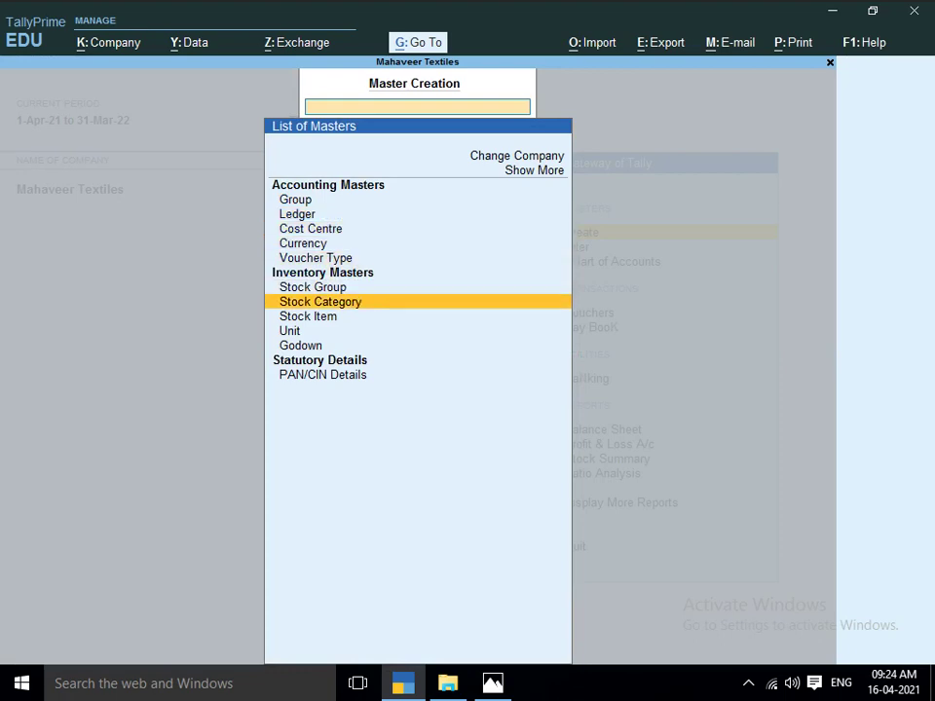
key(Return)
Step: Try to name the new godown CUTTING MASTER plus the cutting worker's name from the Lot No. 1101 sheet
key(alt+Tab)
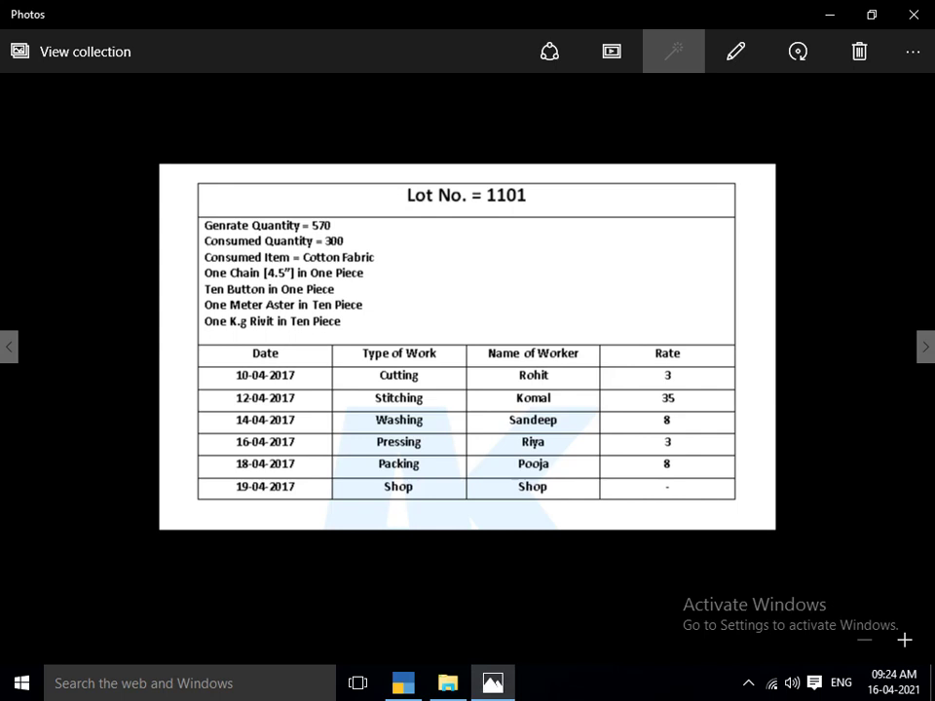
key(alt+Tab)
text(C)
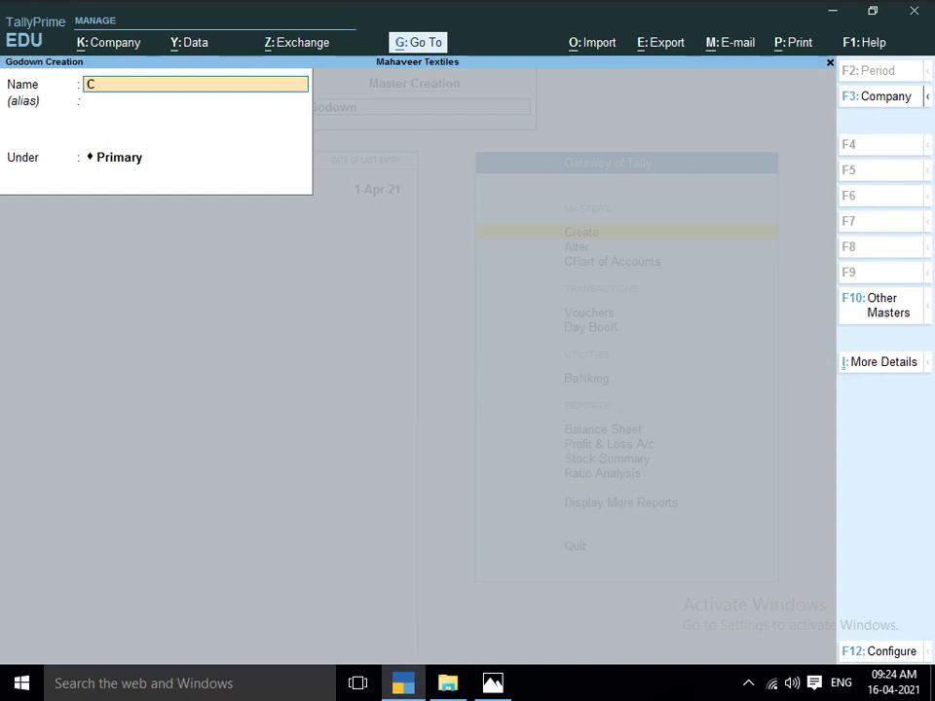
text(UTTING MASTER ROHI)
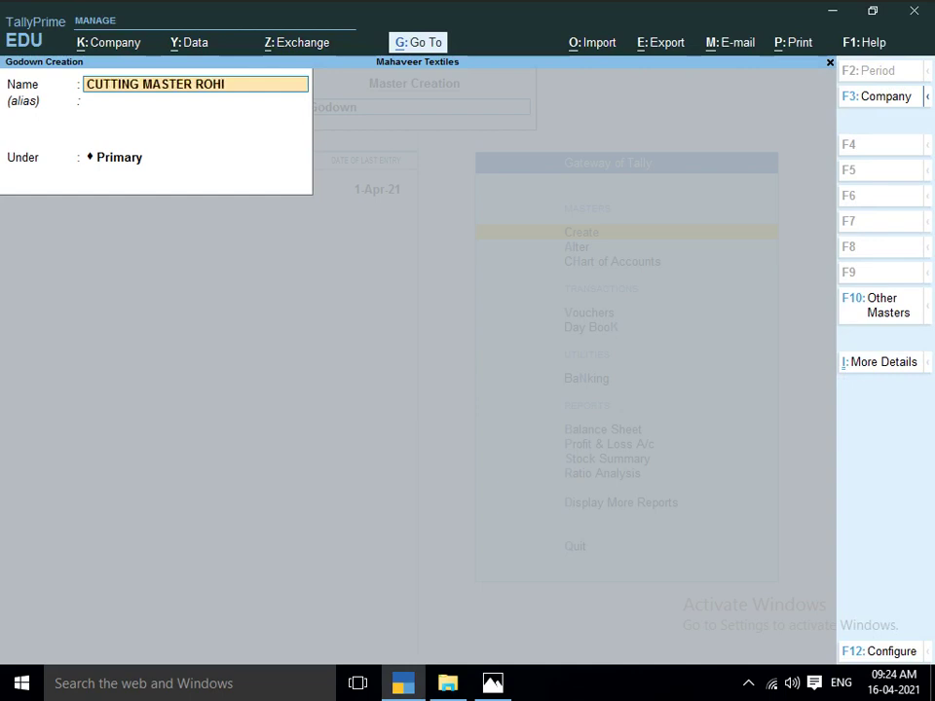
text(T)
key(Return)
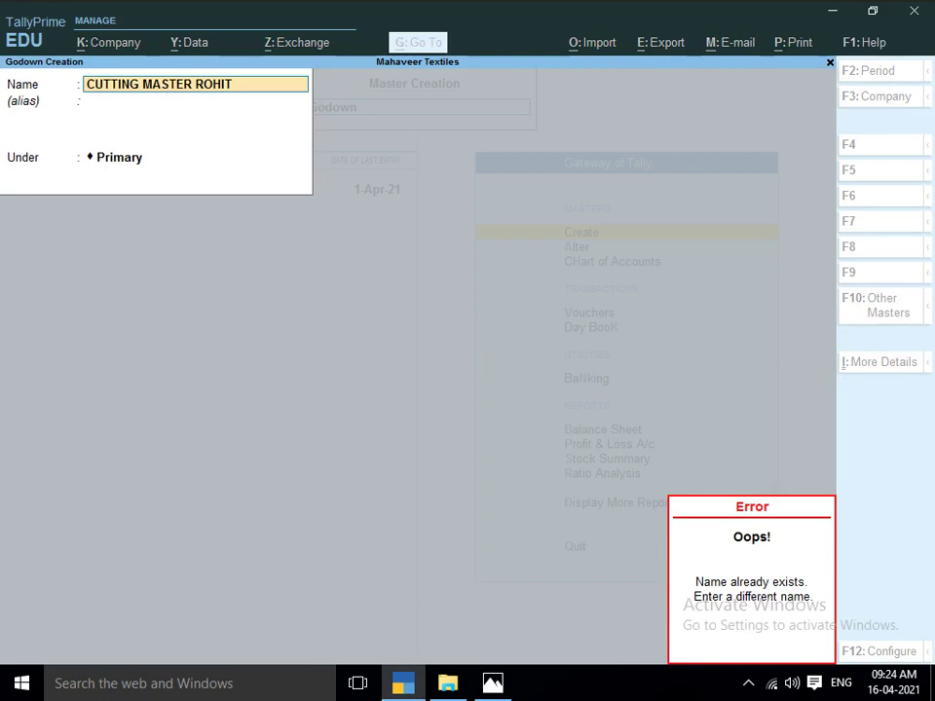
key(Escape)
key(BackSpace)
Step: Name the new godown STICHING plus the stitching worker's name from the Lot No. 1101 sheet, leaving the alias blank
key(alt+Tab)
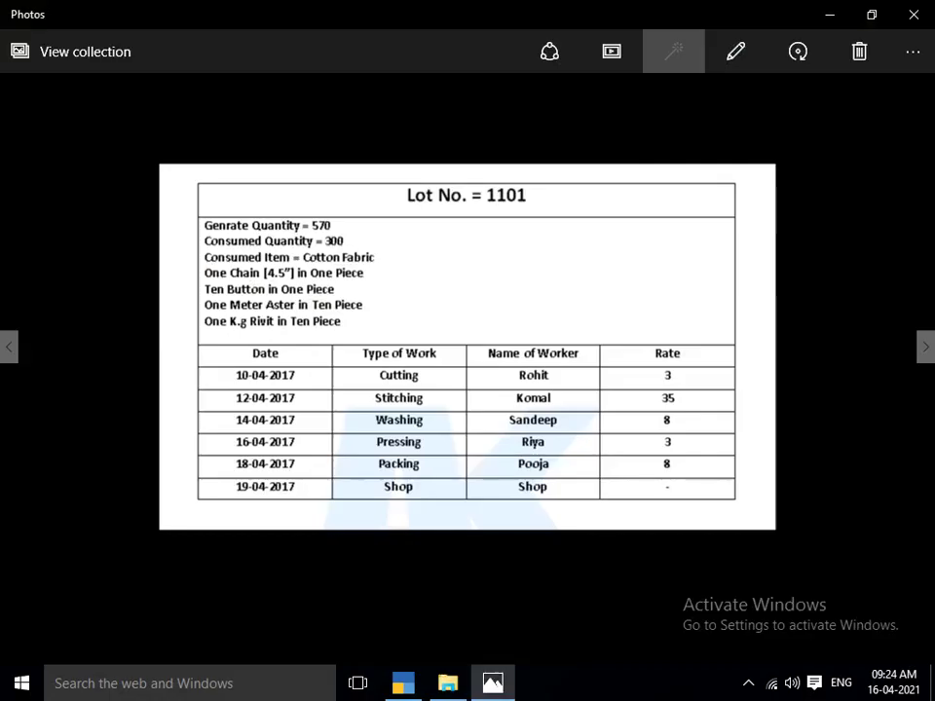
key(alt+Tab)
text(STI)
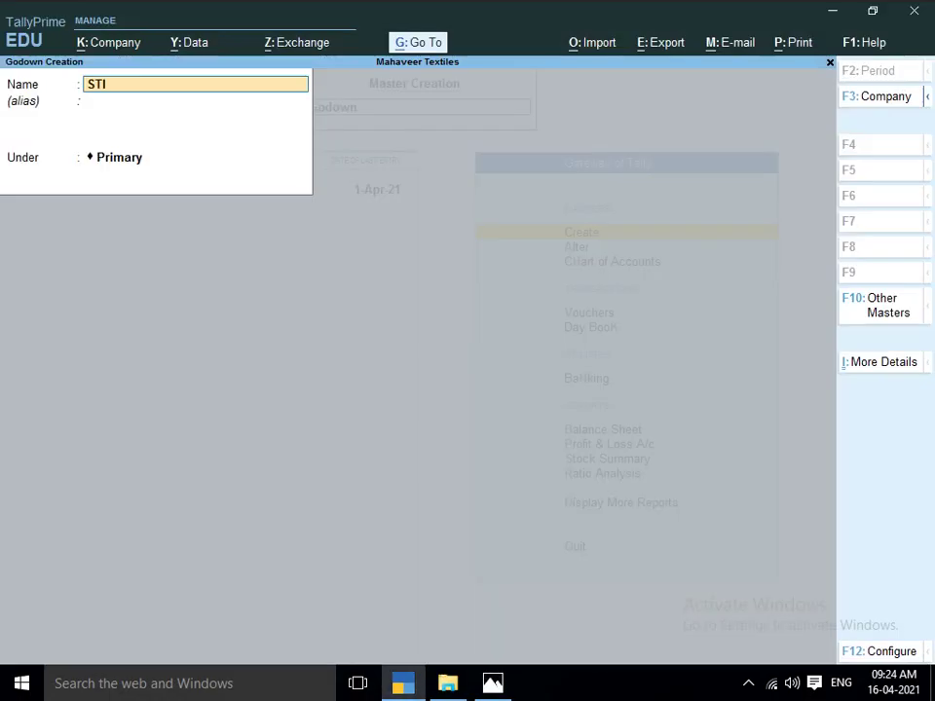
text(CHING KAM)
key(alt+Tab)
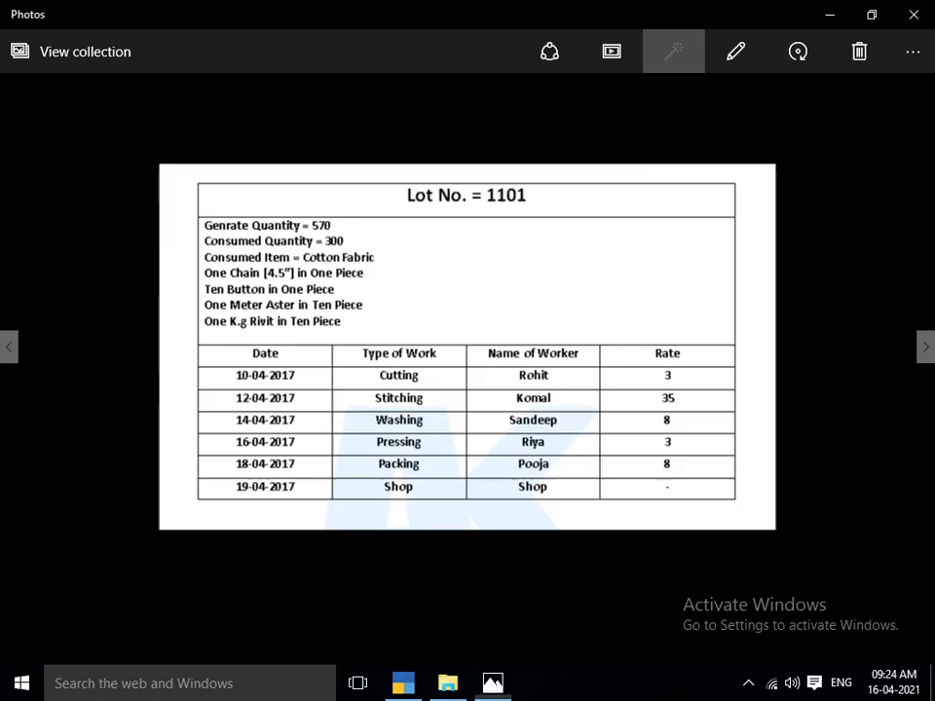
key(alt+Tab)
key(BackSpace)
key(BackSpace)
text(O)
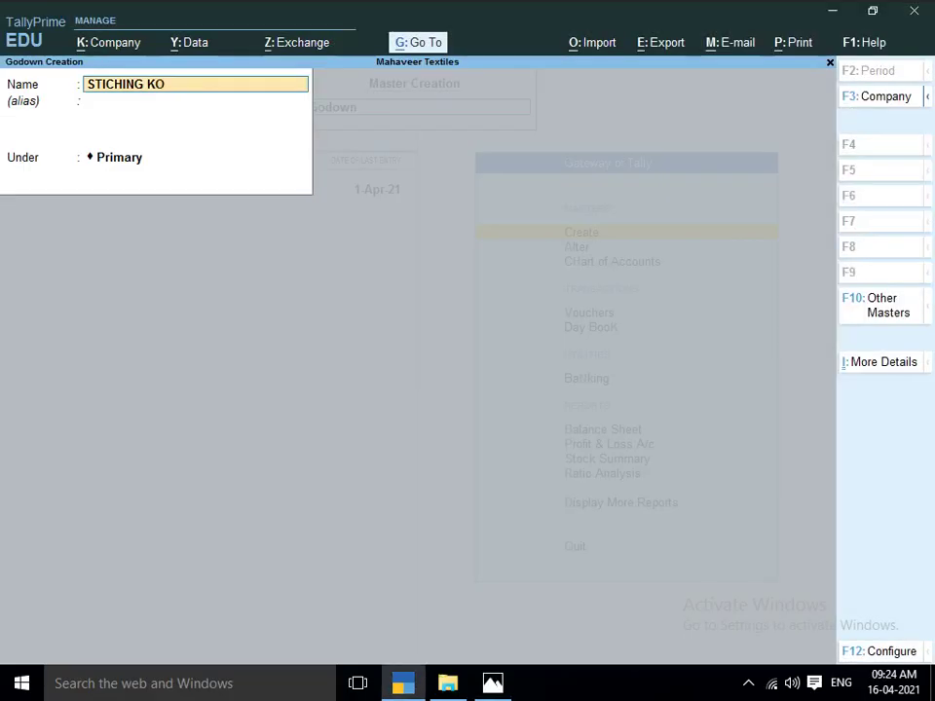
text(MAL)
key(Return)
key(Return)
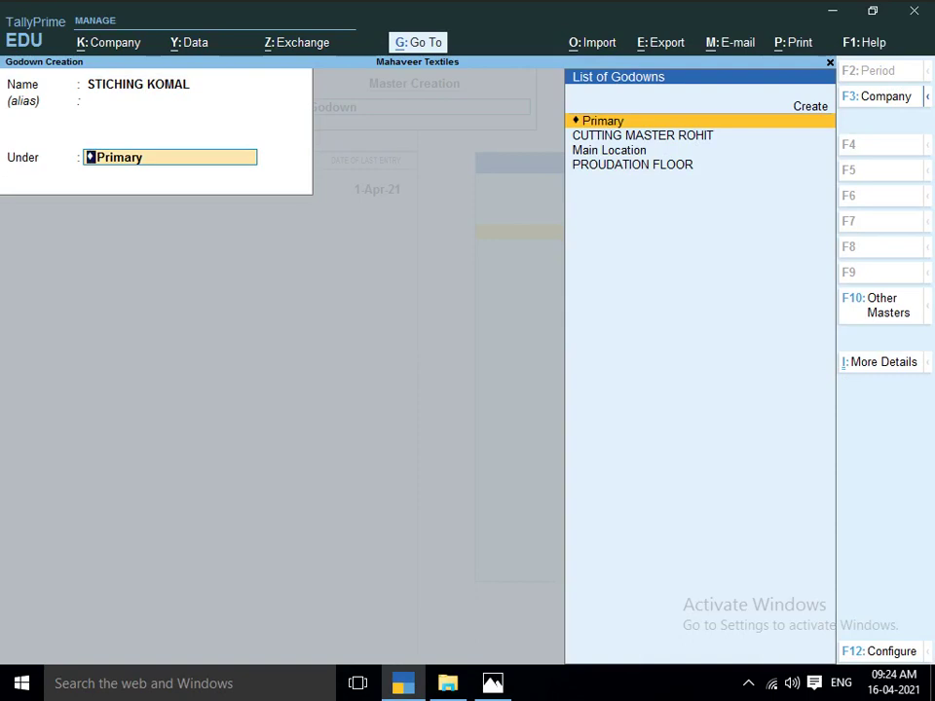
Step: Place the stitching godown under PROUDATION FLOOR and save it
key(Down)
key(Down)
key(Down)
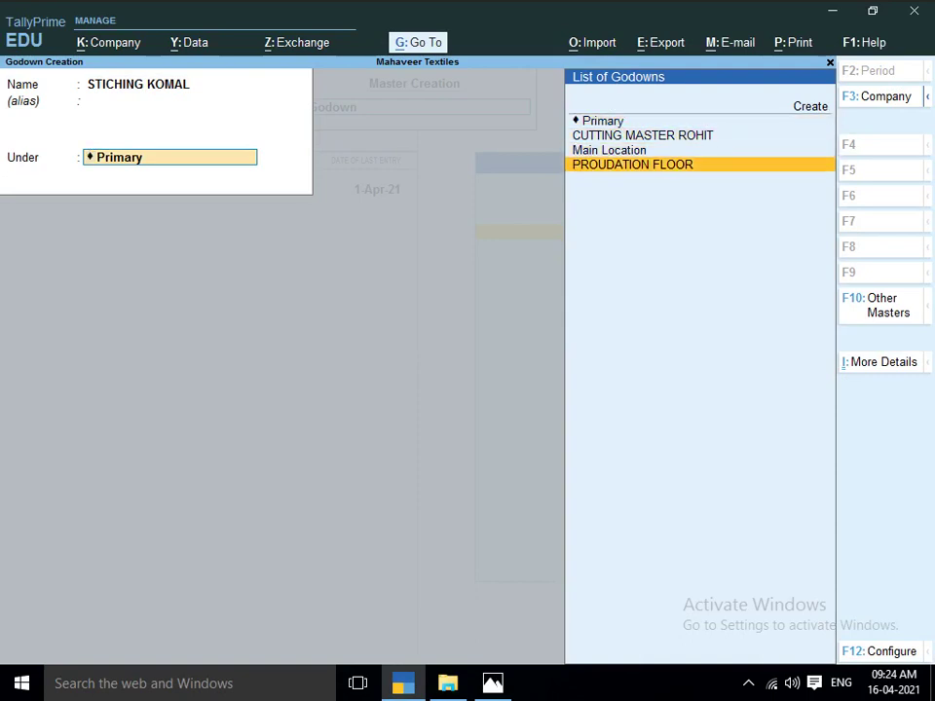
key(Return)
key(Return)
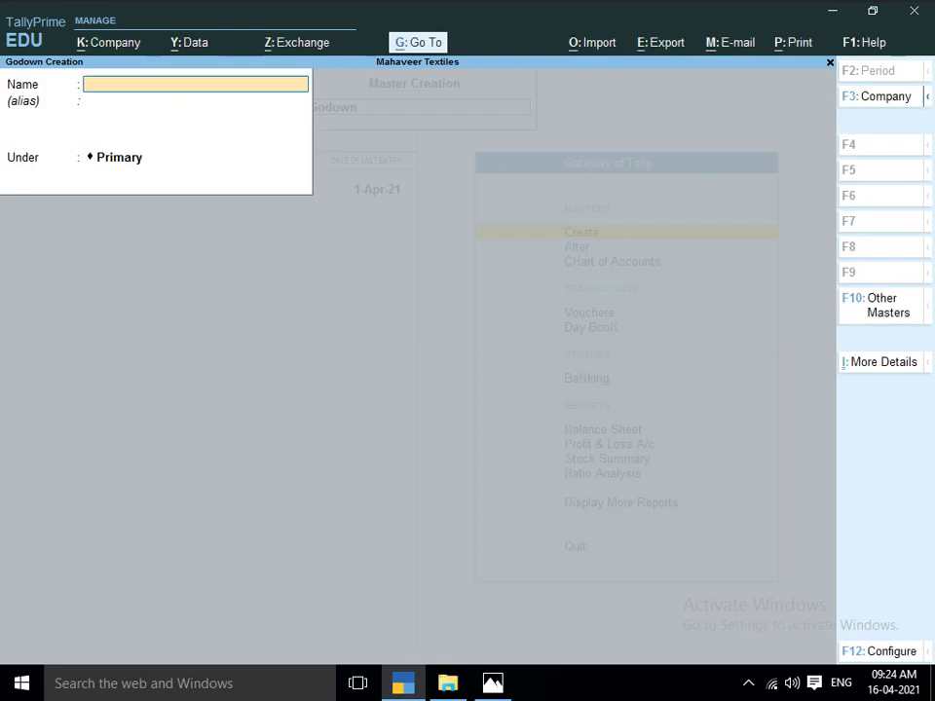
Step: Create a godown named WASHING plus the washing worker's name from the Lot No. 1101 sheet, under PROUDATION FLOOR
key(alt+Tab)
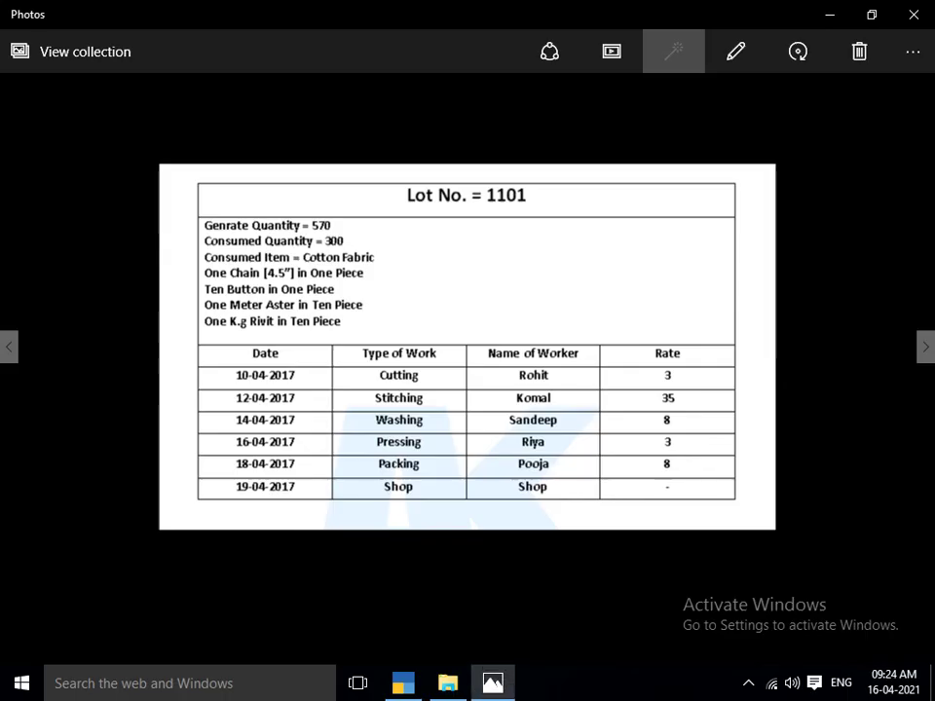
key(alt+Tab)
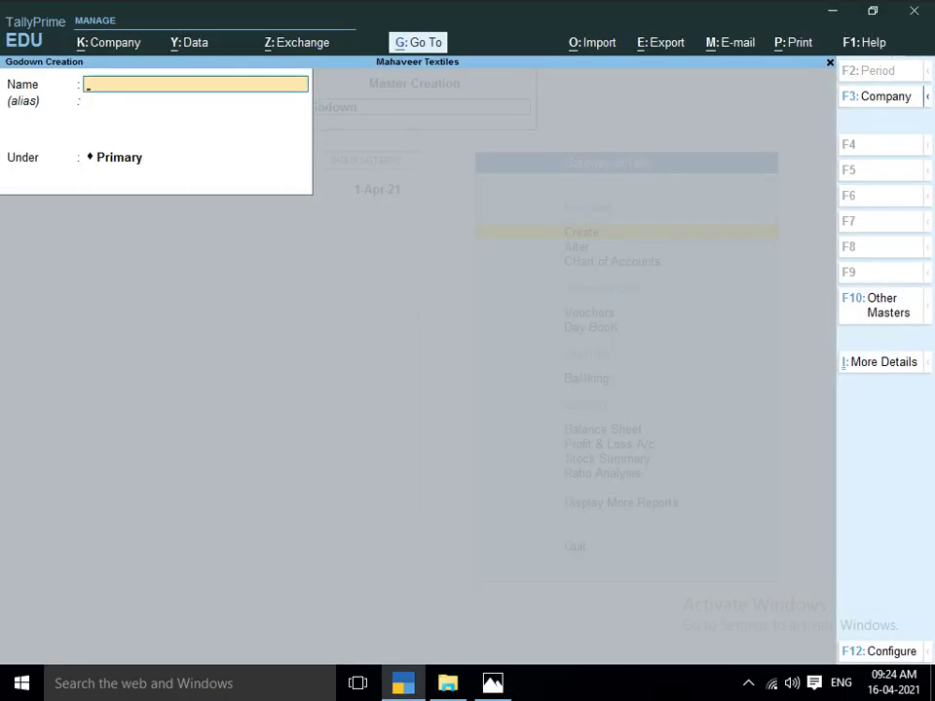
text(WASHING SANDEEP)
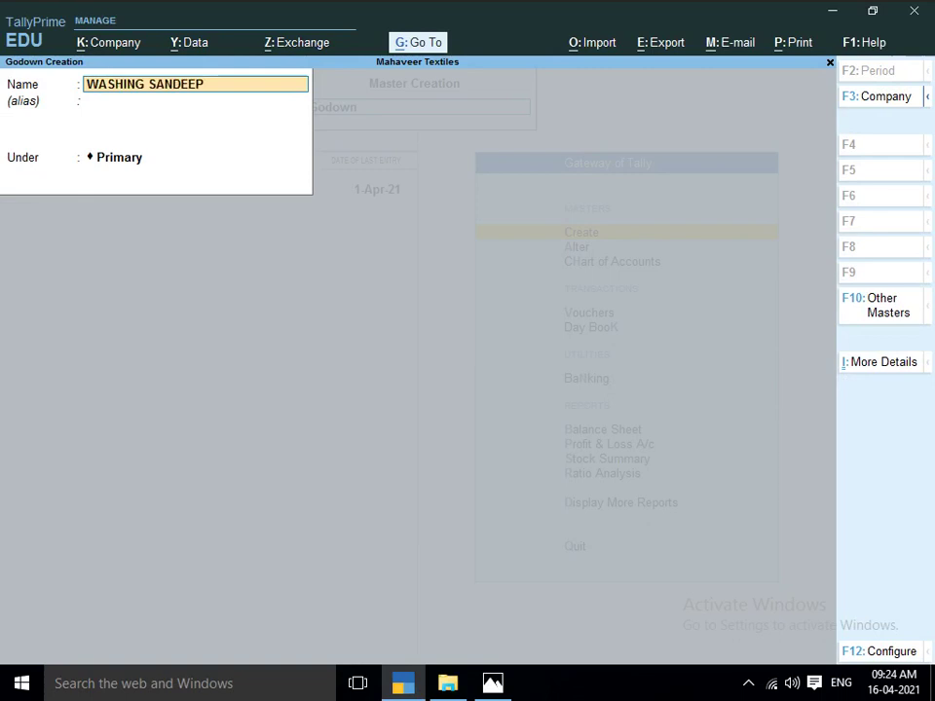
key(Return)
key(Return)
text(PR)
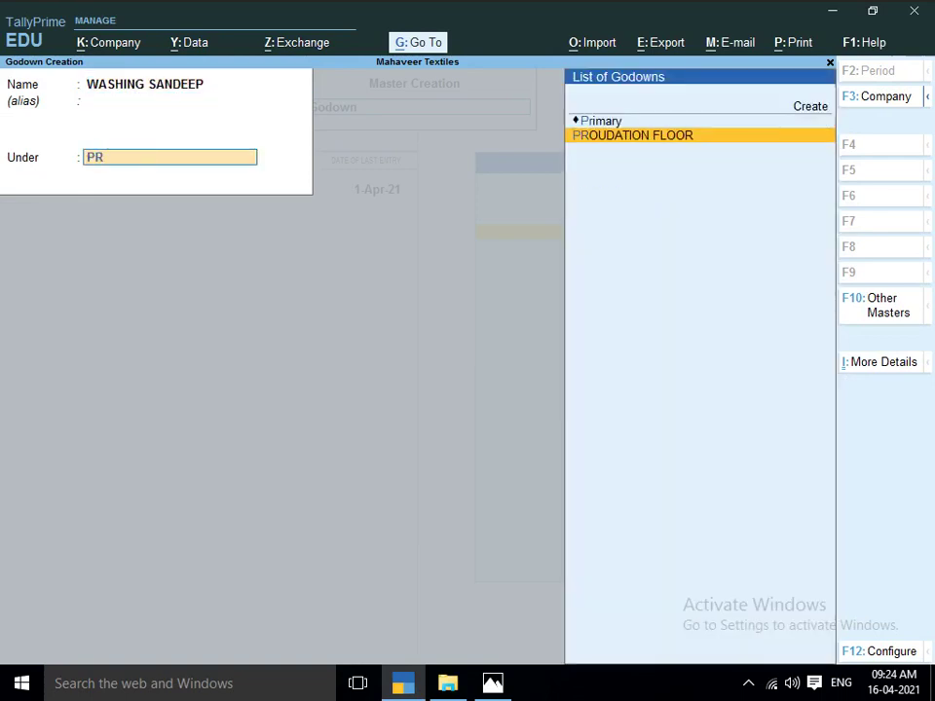
key(Return)
key(Return)
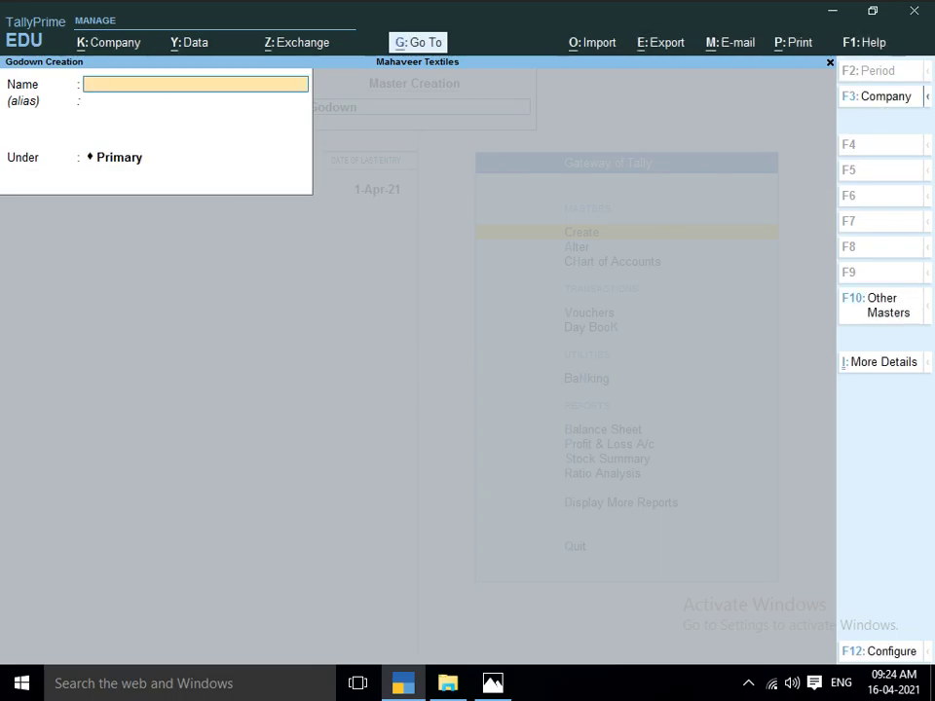
Step: Create a godown named PRESSING plus the pressing worker's name from the Lot No. 1101 sheet, under PROUDATION FLOOR
key(alt+Tab)
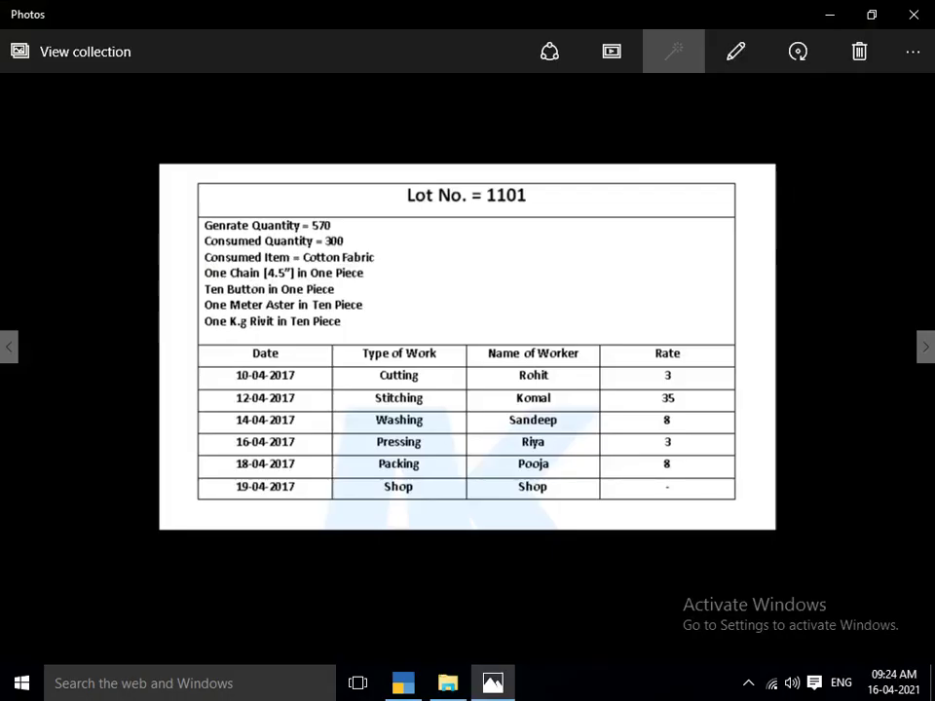
key(alt+Tab)
text(PR)
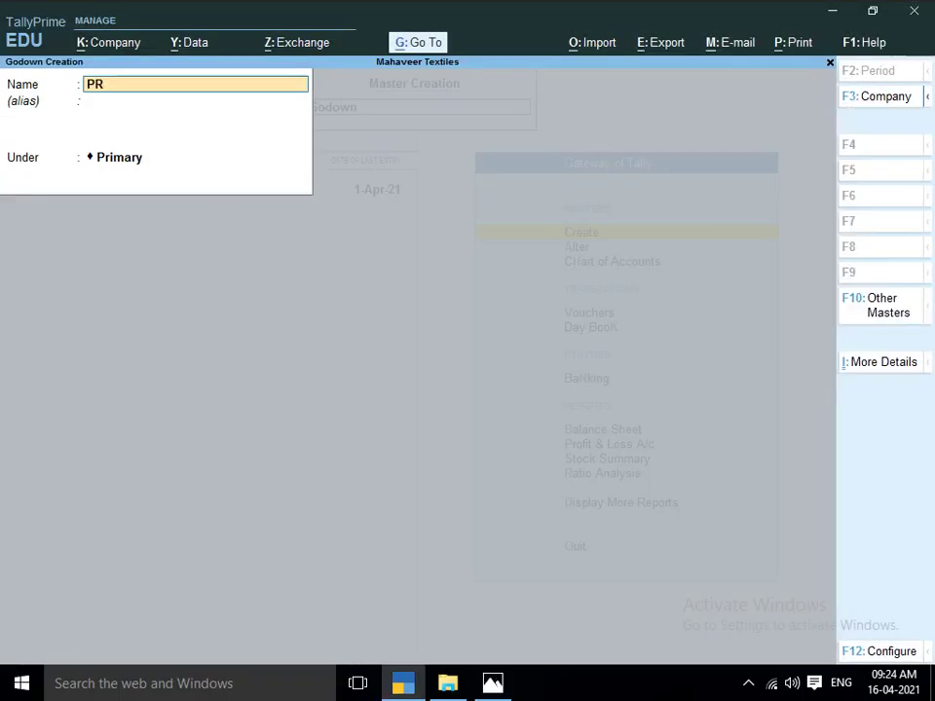
text(ESSING RIYA)
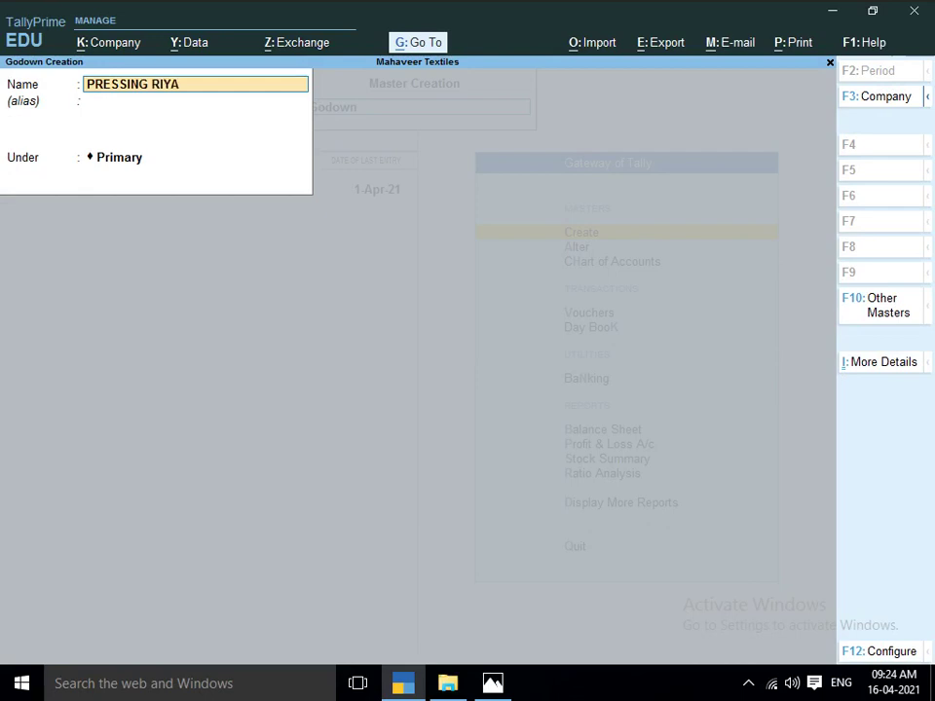
key(Return)
text(PR)
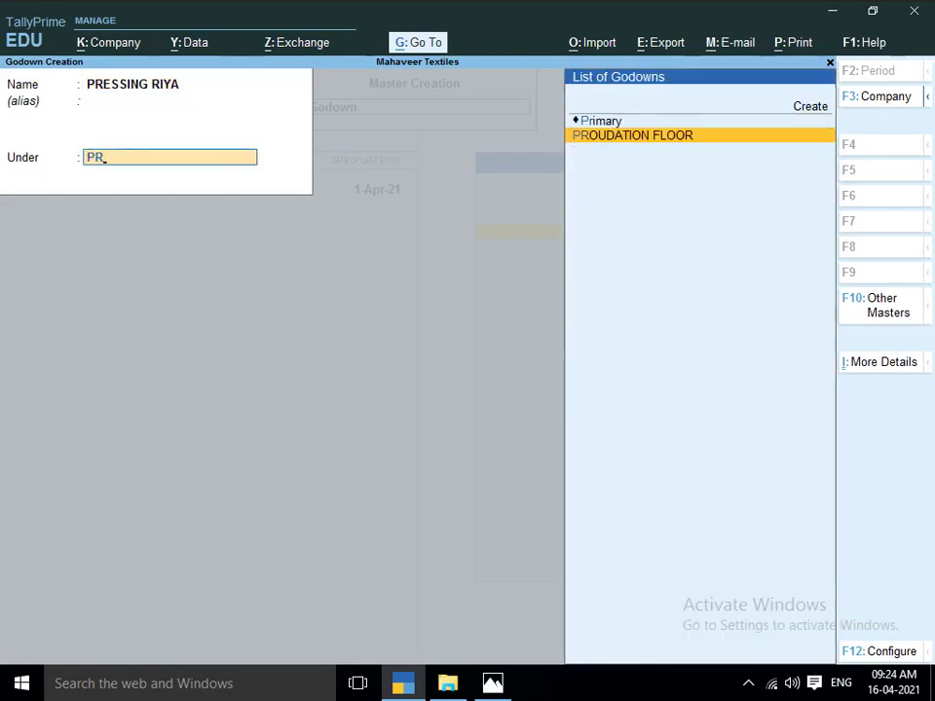
key(Return)
key(Return)
Step: Create a godown named PACKING plus the packing worker's name from the Lot No. 1101 sheet, under PROUDATION FLOOR
key(alt+Tab)
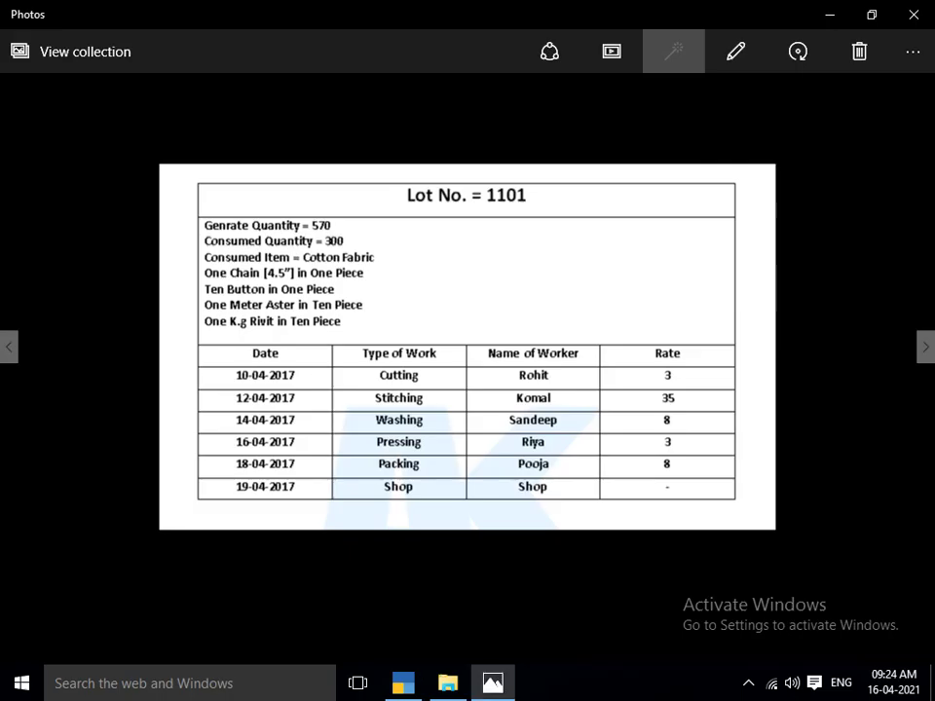
key(alt+Tab)
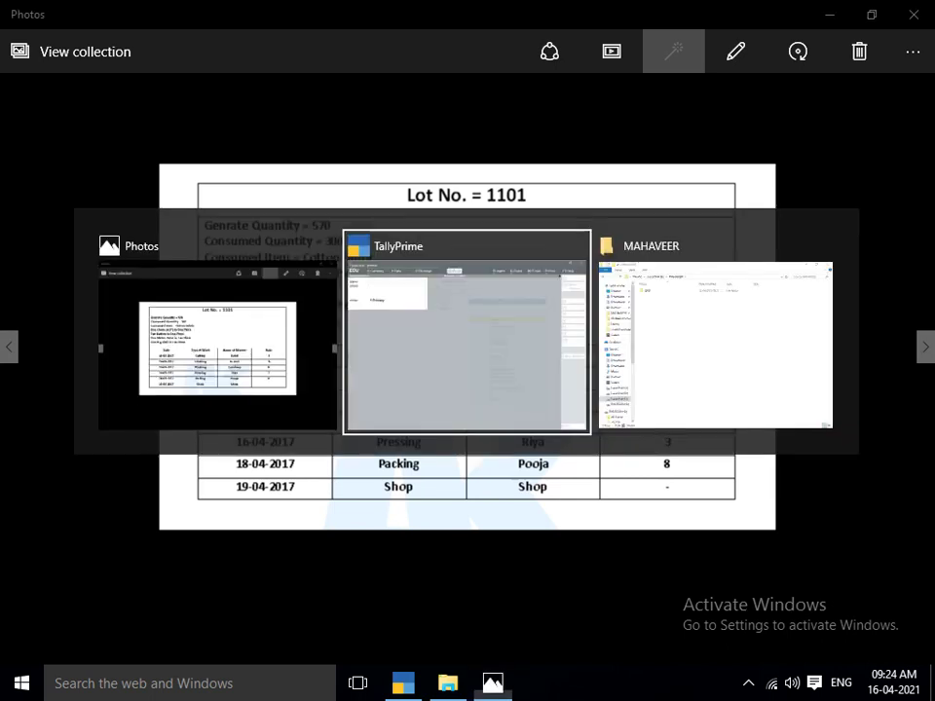
text(PACKING POOJA)
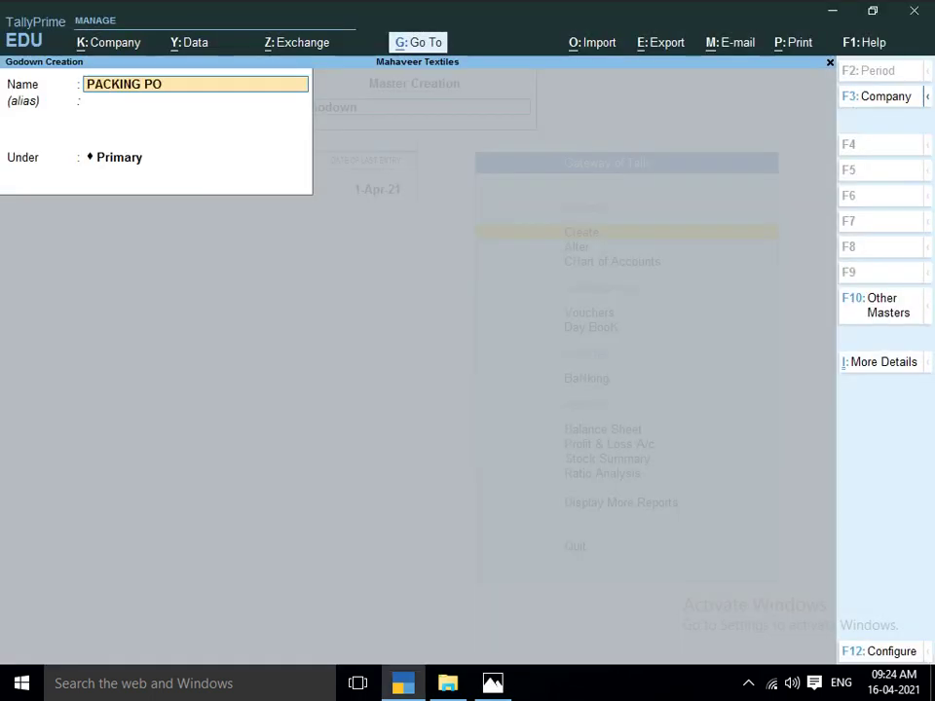
key(Return)
key(Return)
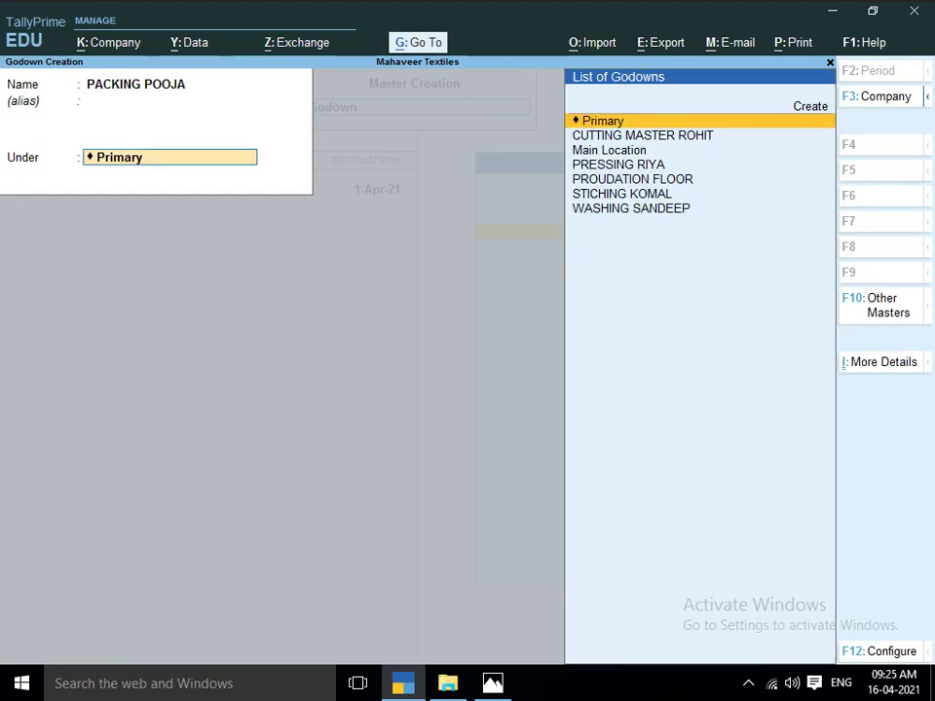
text(PR)
key(Down)
key(Down)
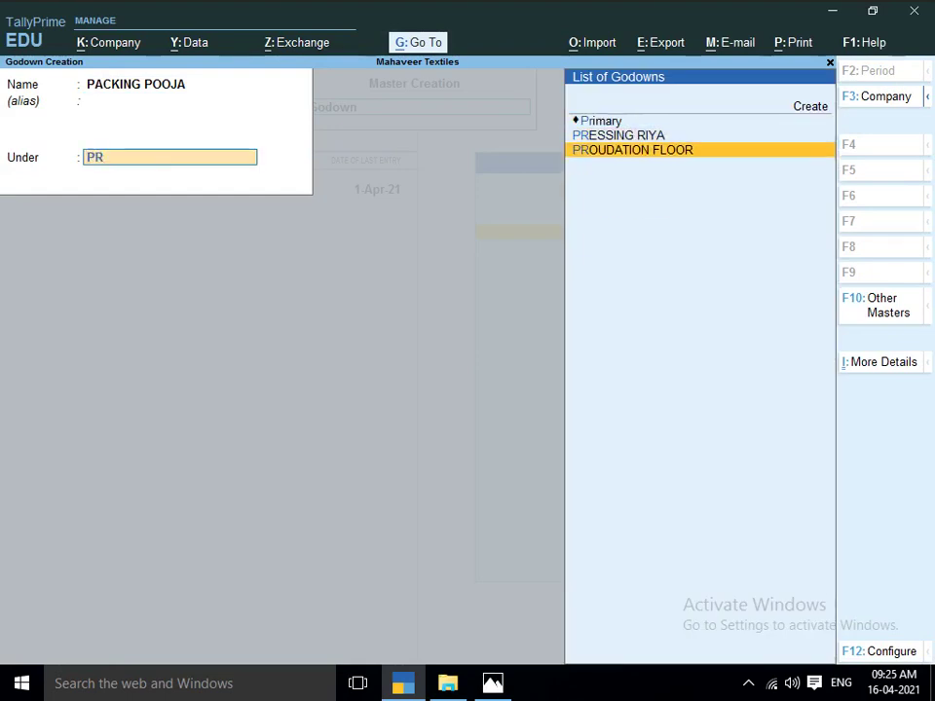
key(Return)
key(Return)
Step: Check the Lot No. 1101 sheet for remaining godowns and close master creation, returning to the Gateway of Tally
key(alt+Tab)
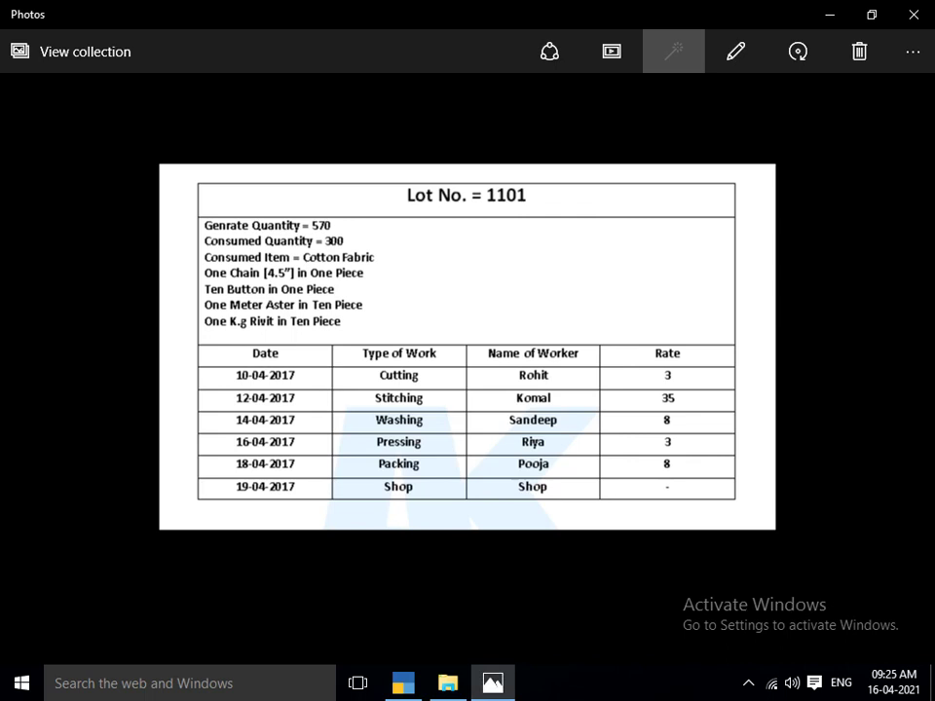
key(Right)
key(Left)
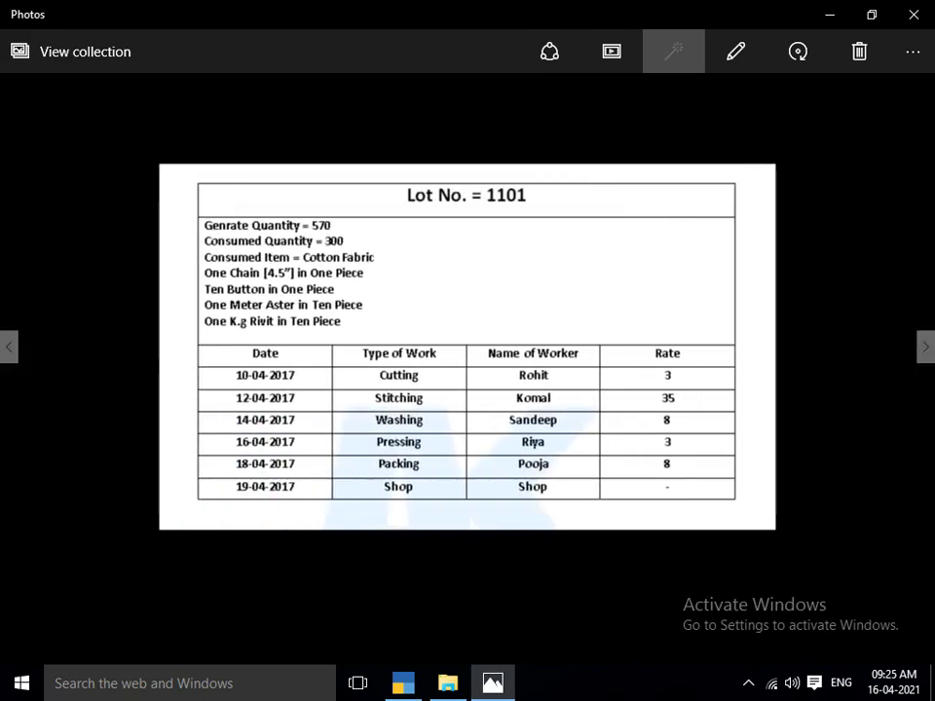
key(alt+Tab)
key(Escape)
key(Return)
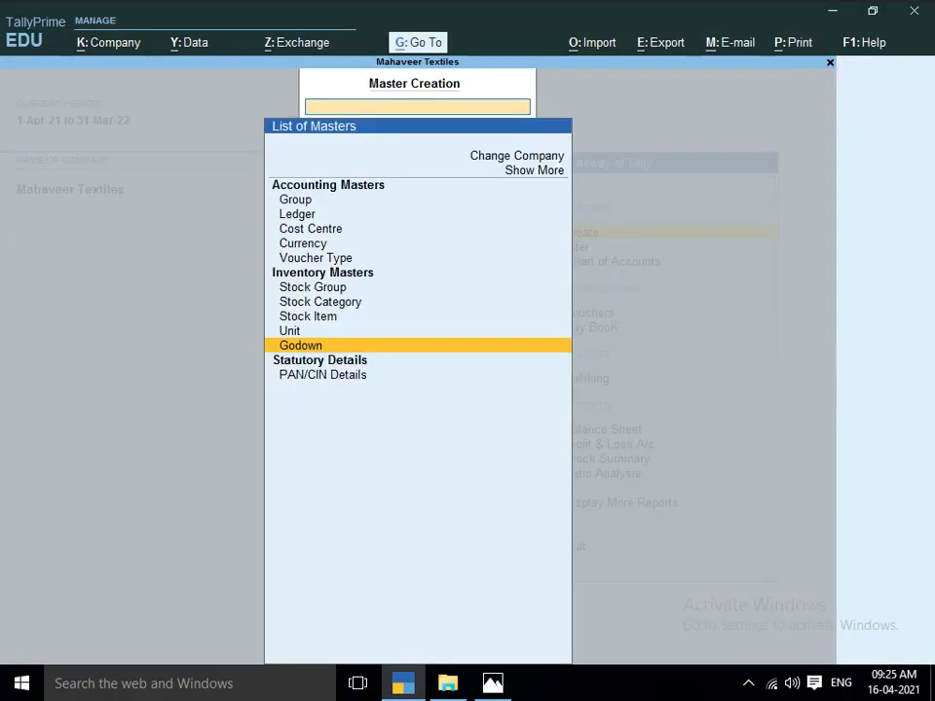
key(Escape)
Step: Start a new Stock Journal voucher dated 1-Apr-21 and switch to Photos to consult the Lot No. 1101 sheet
key(Down)
key(Down)
key(Down)
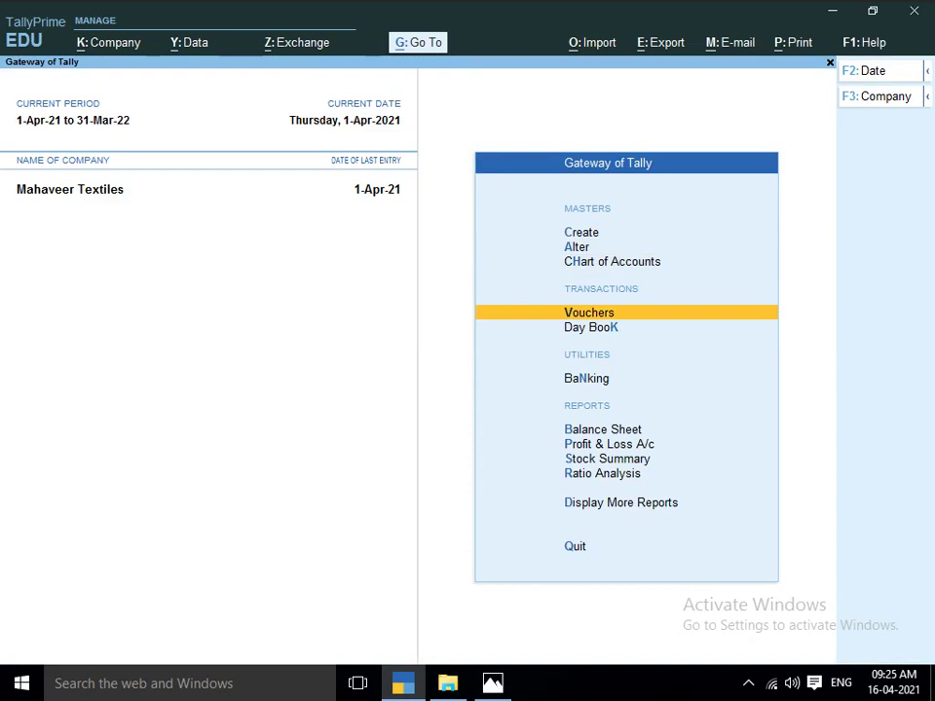
key(Return)
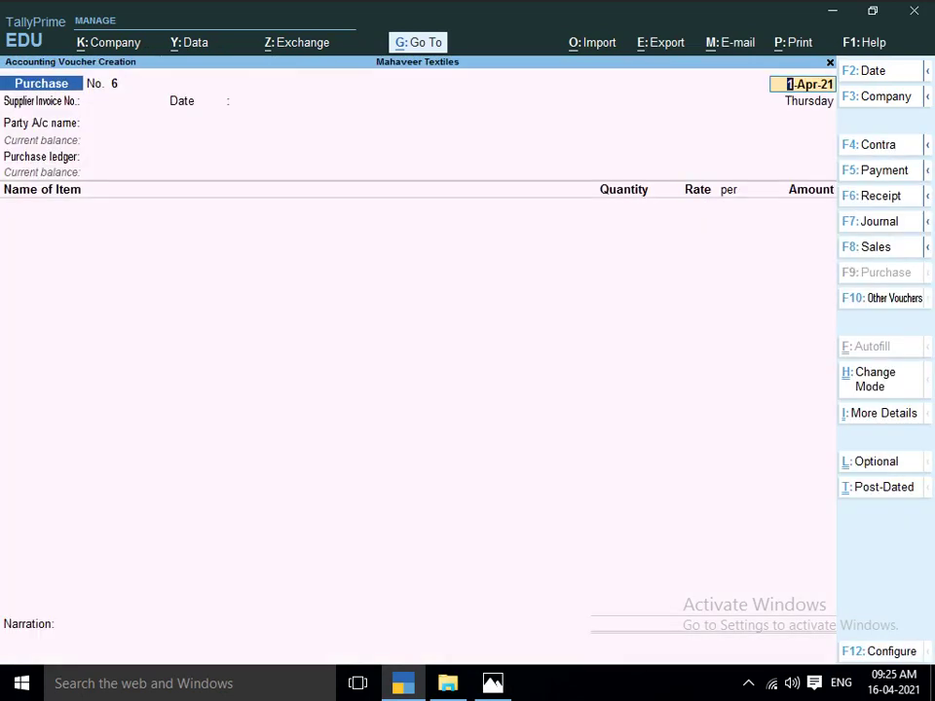
key(F10)
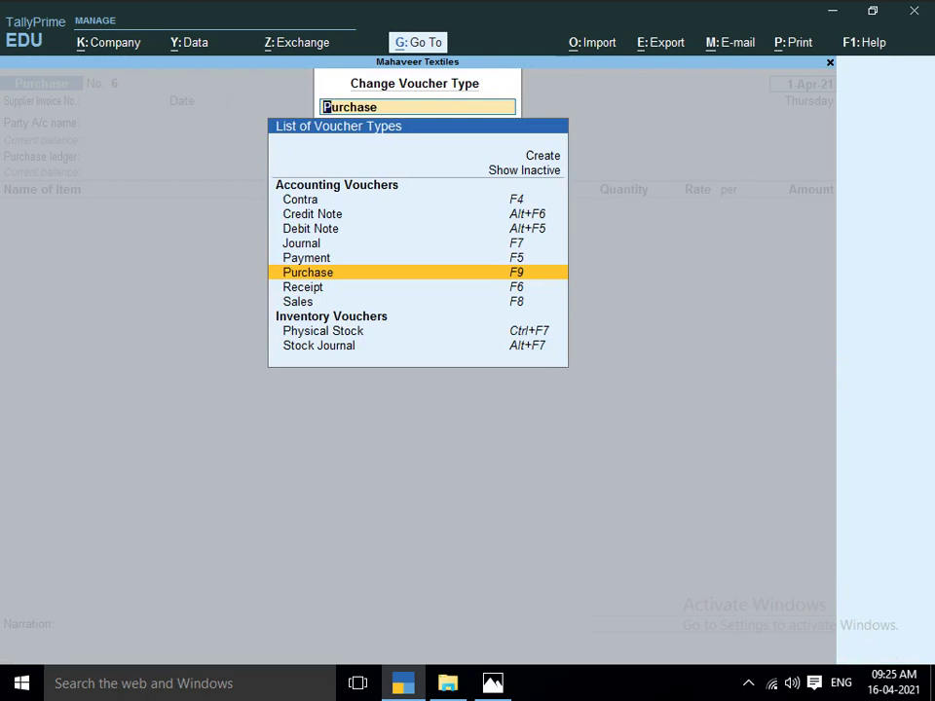
key(Down)
key(Down)
key(Down)
key(Down)
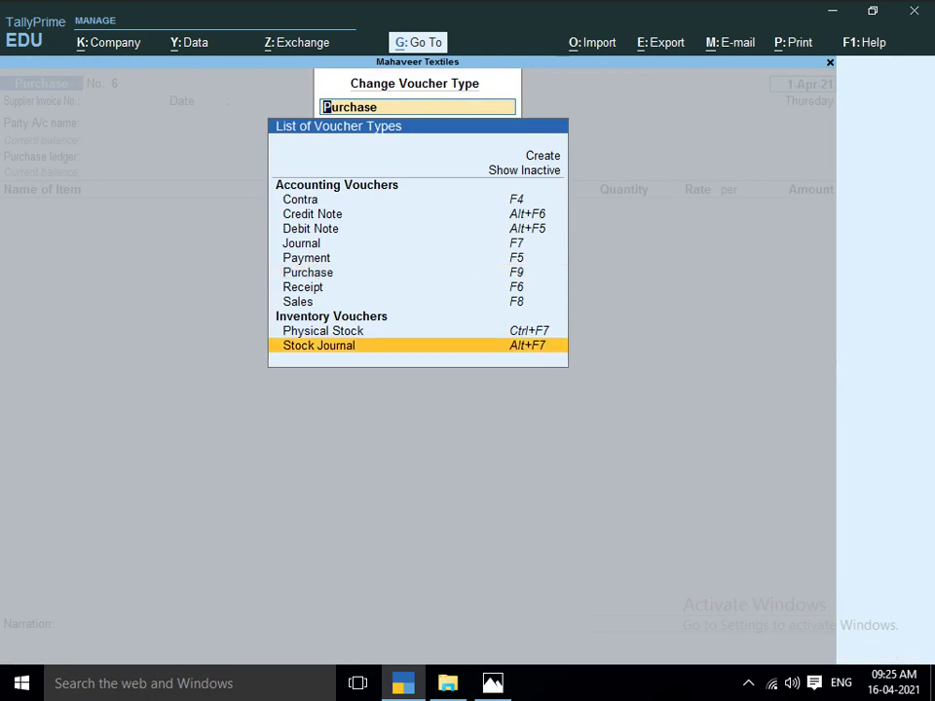
key(Return)
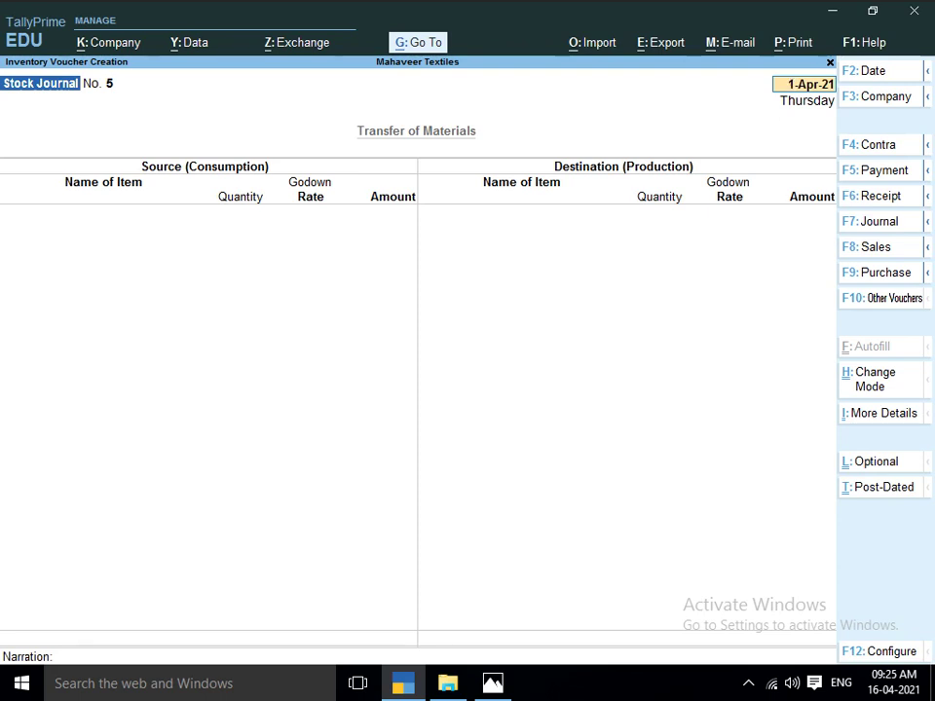
key(Return)
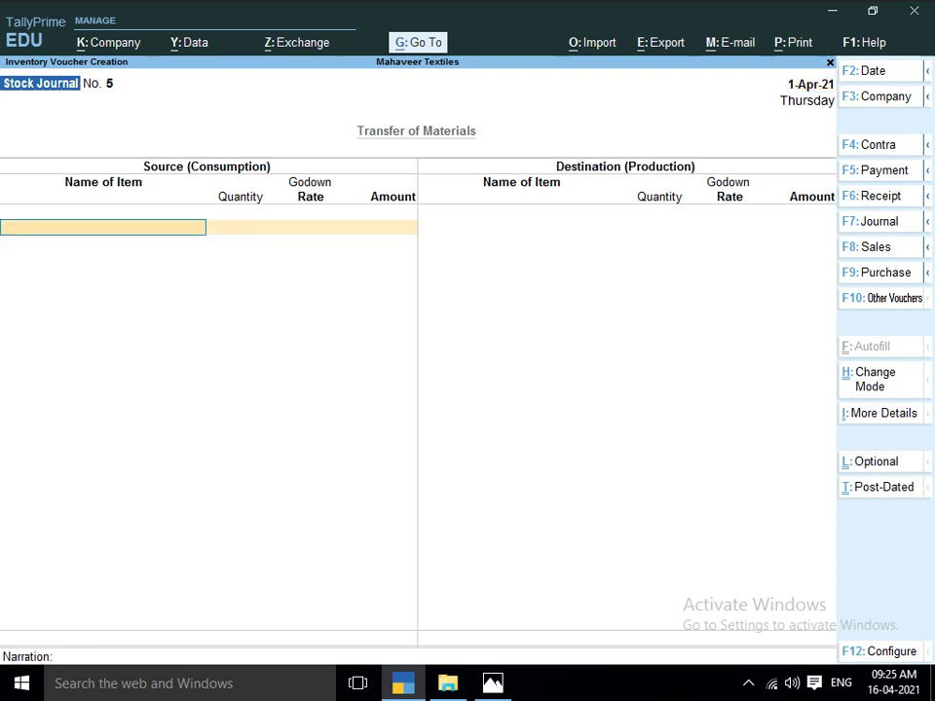
key(alt+Tab)
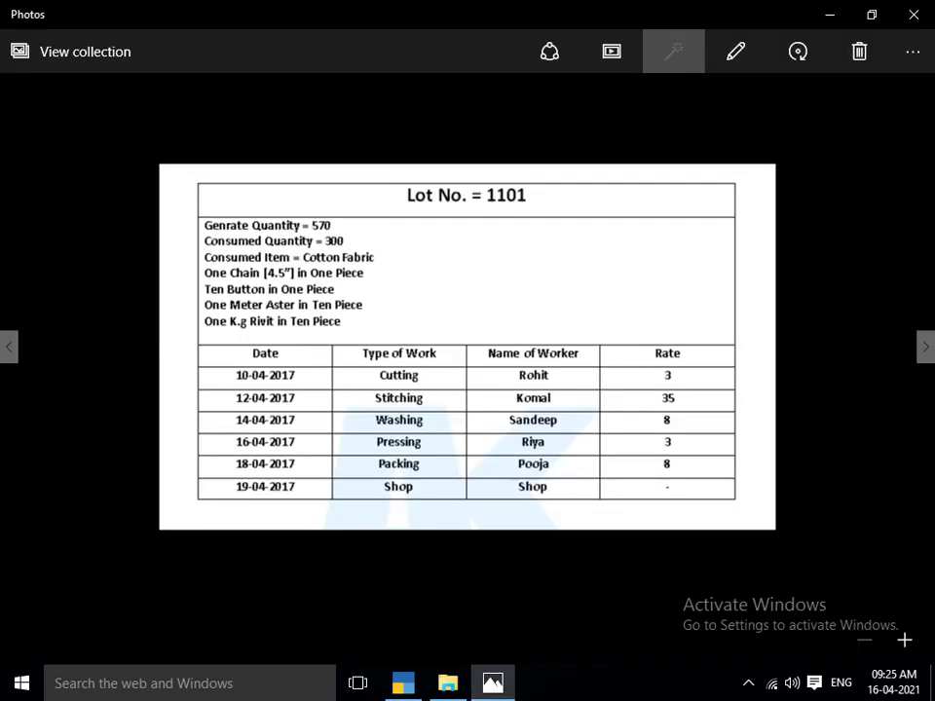
Step: Return to TallyPrime and add 300 mtr of Cotton Fabric from Main Location to the source consumption side, accepting the suggested rate and amount
key(alt+Tab)
text(COT)
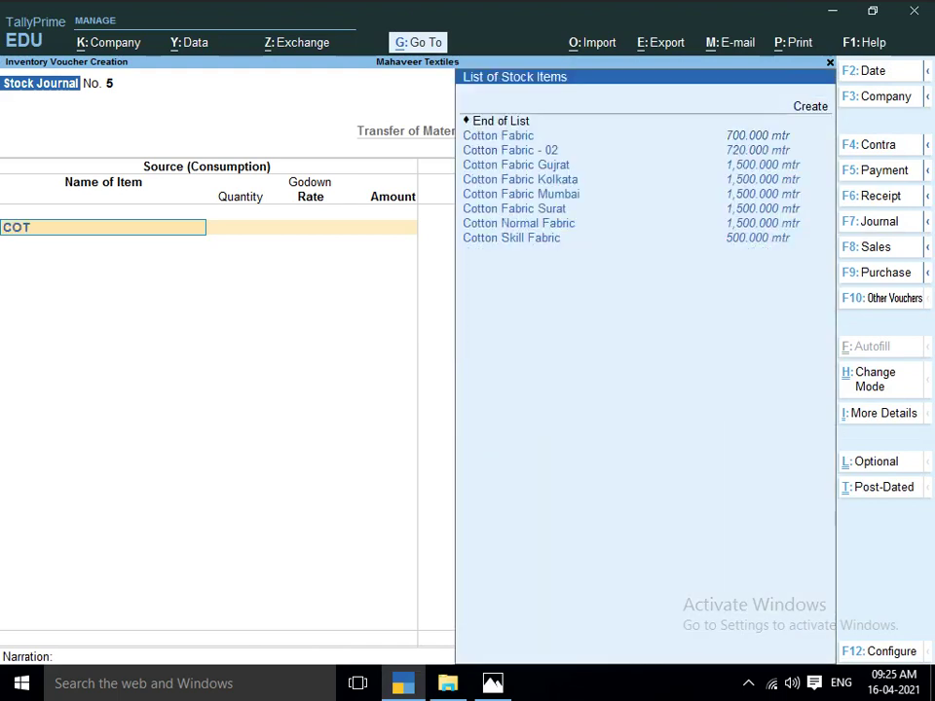
text(TON)
key(Return)
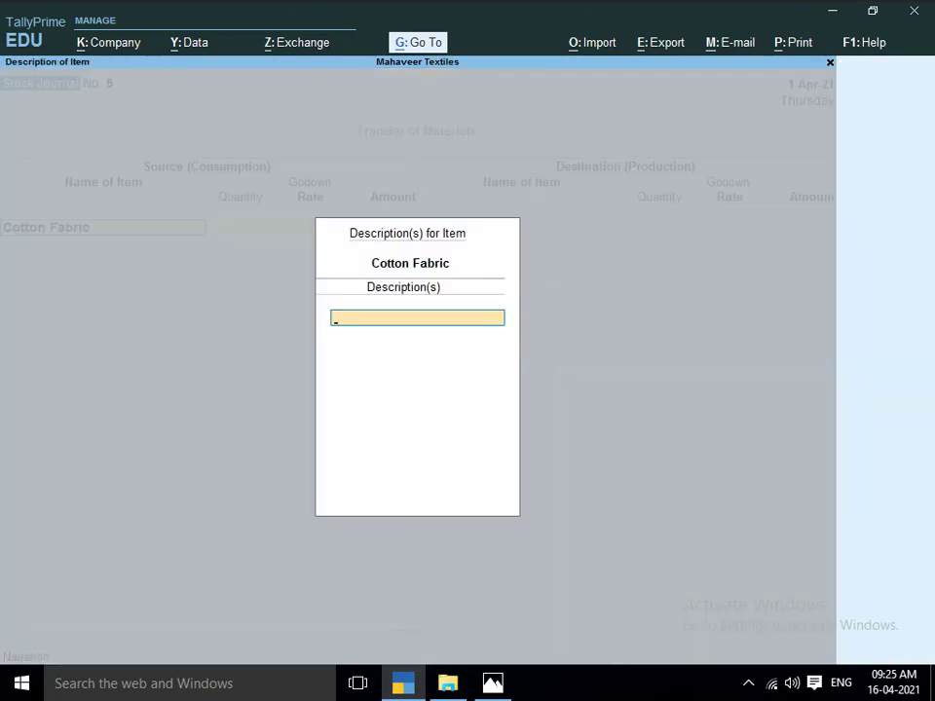
key(Return)
text(M)
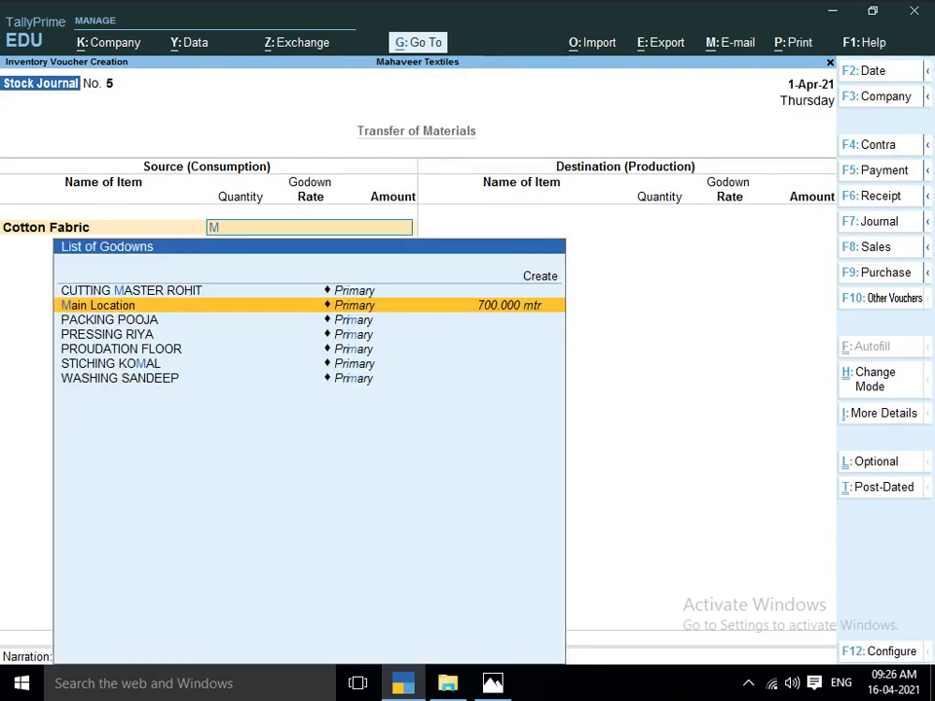
key(Return)
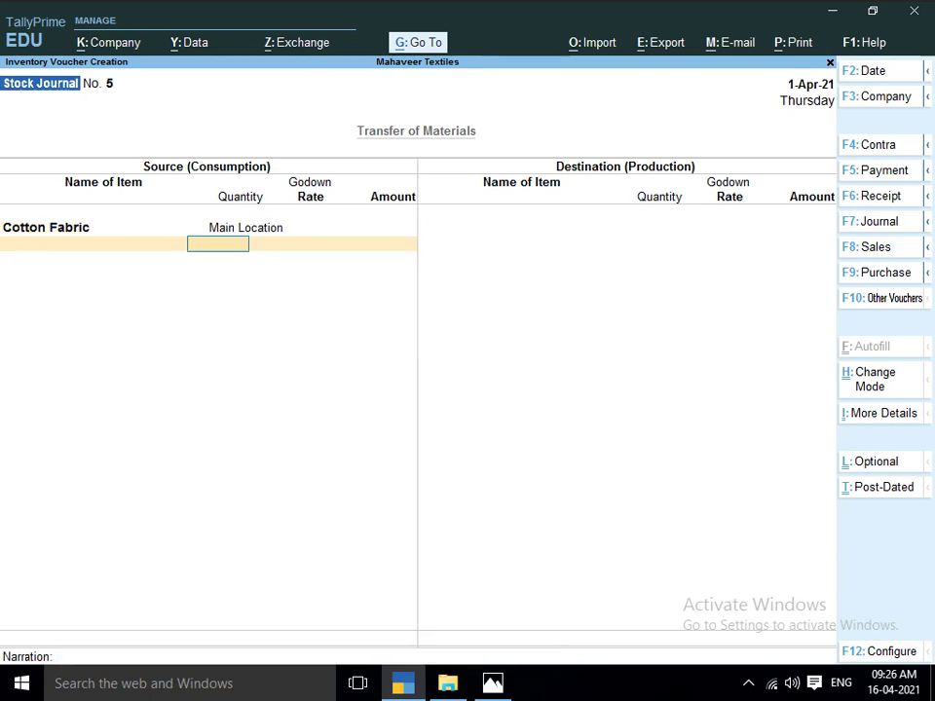
text(300)
key(Return)
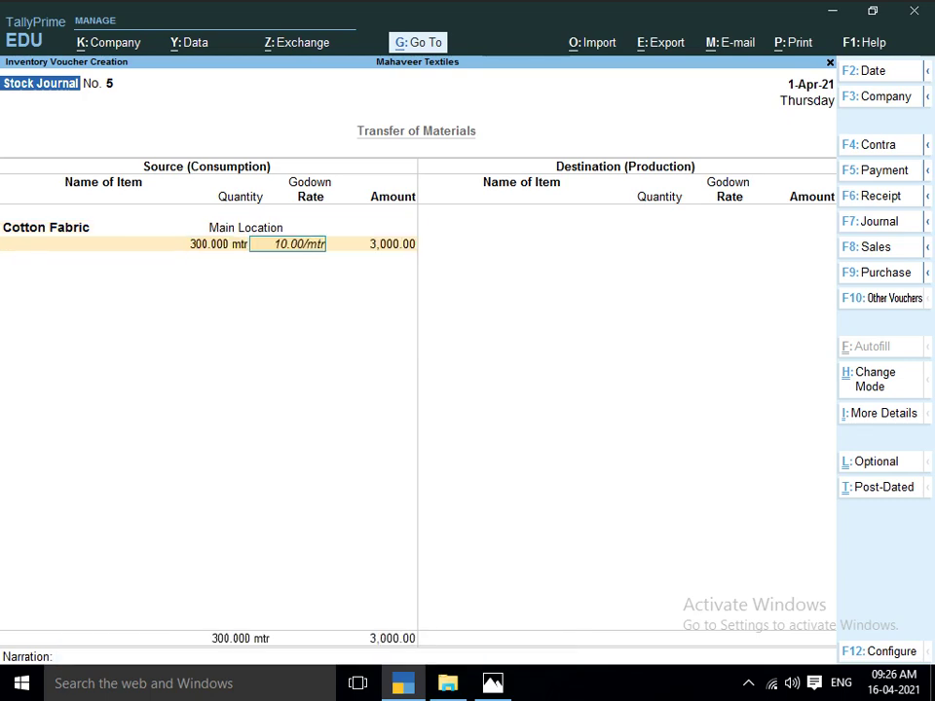
key(Return)
key(Return)
Step: Consult the Lot No. 1101 sheet in Photos, then add Chain 4.0 inch from Main Location as the second consumed item in TallyPrime
key(alt+Tab)
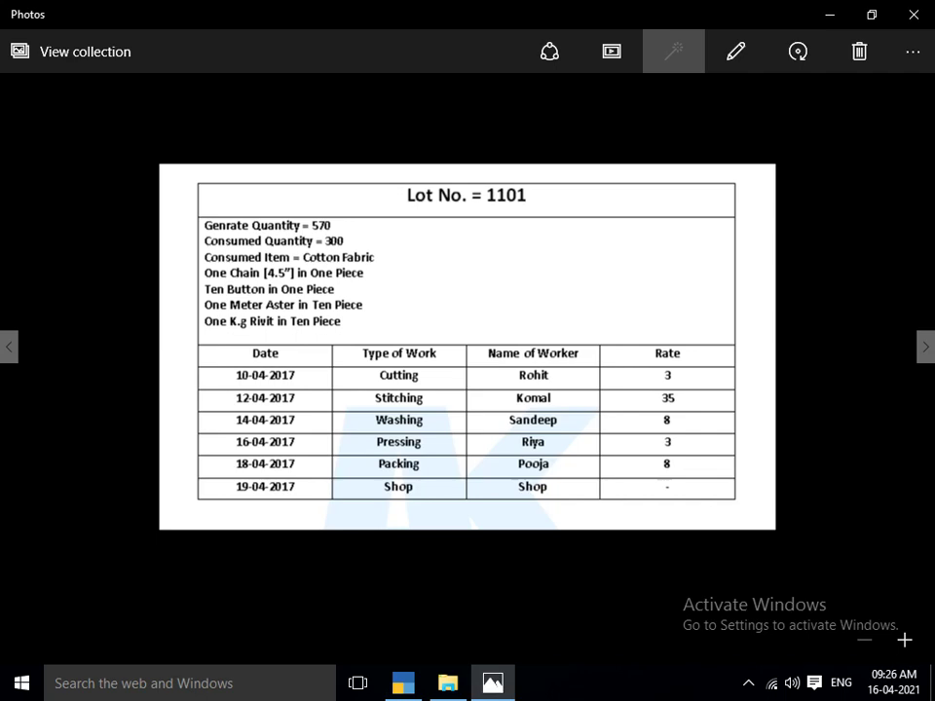
key(alt+Tab)
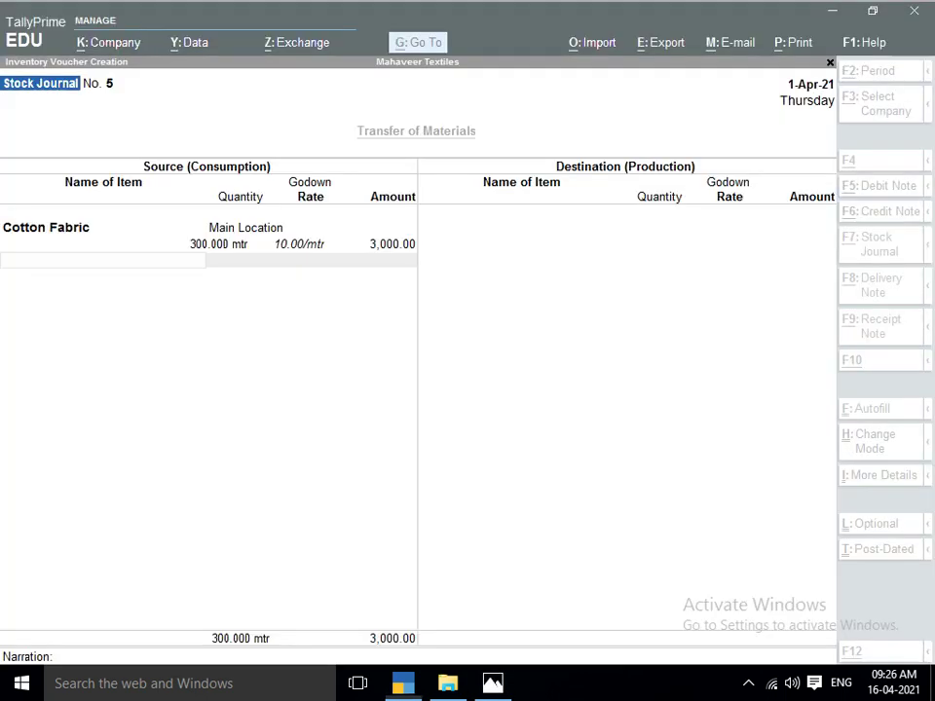
text(CHA)
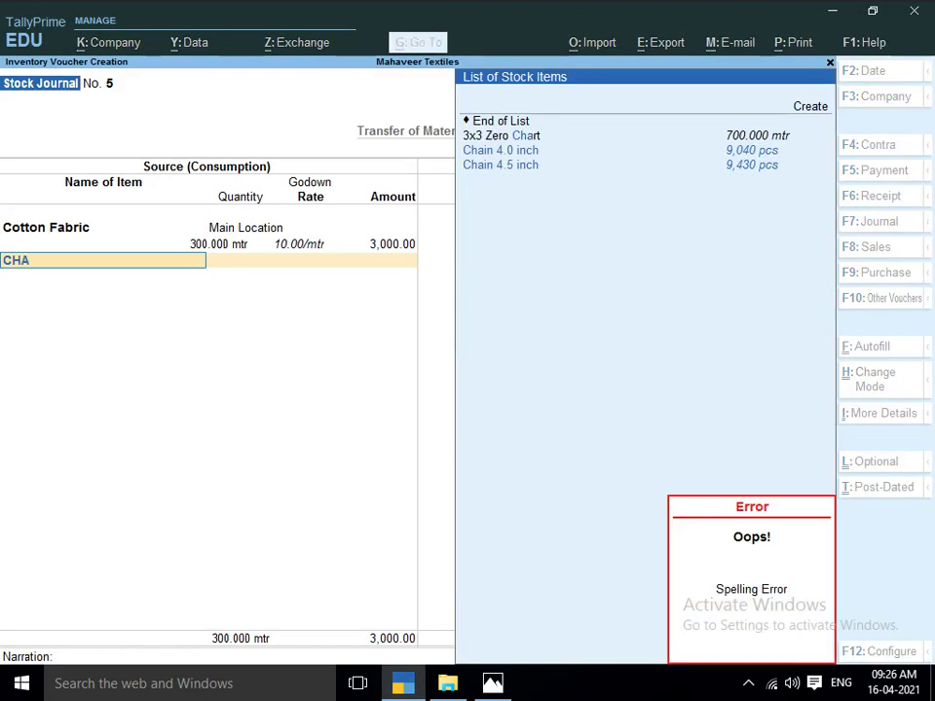
key(Down)
key(Down)
key(Up)
key(Return)
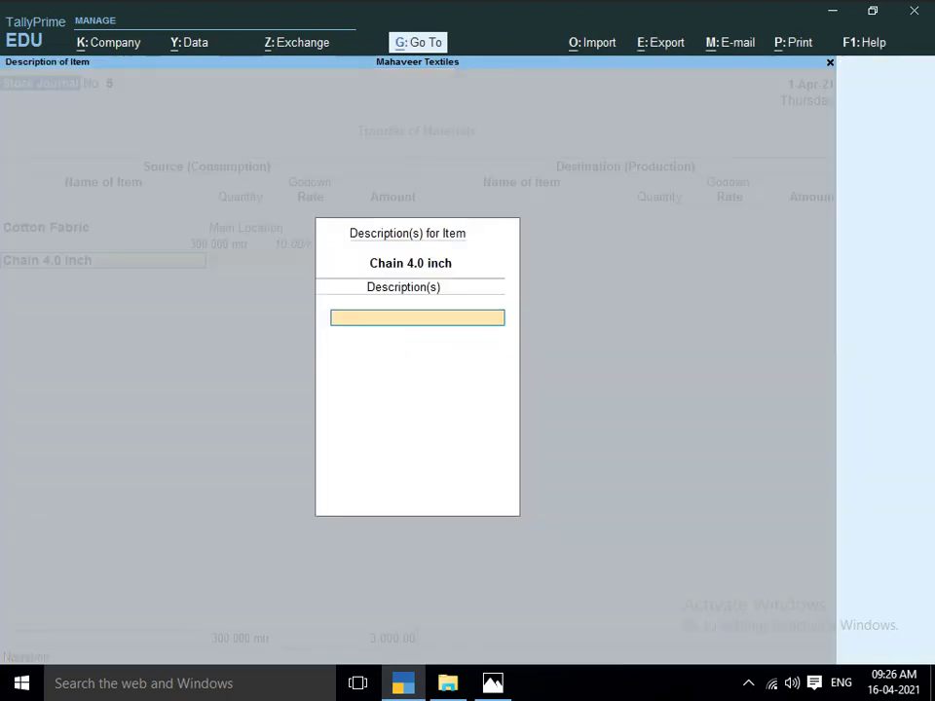
key(Return)
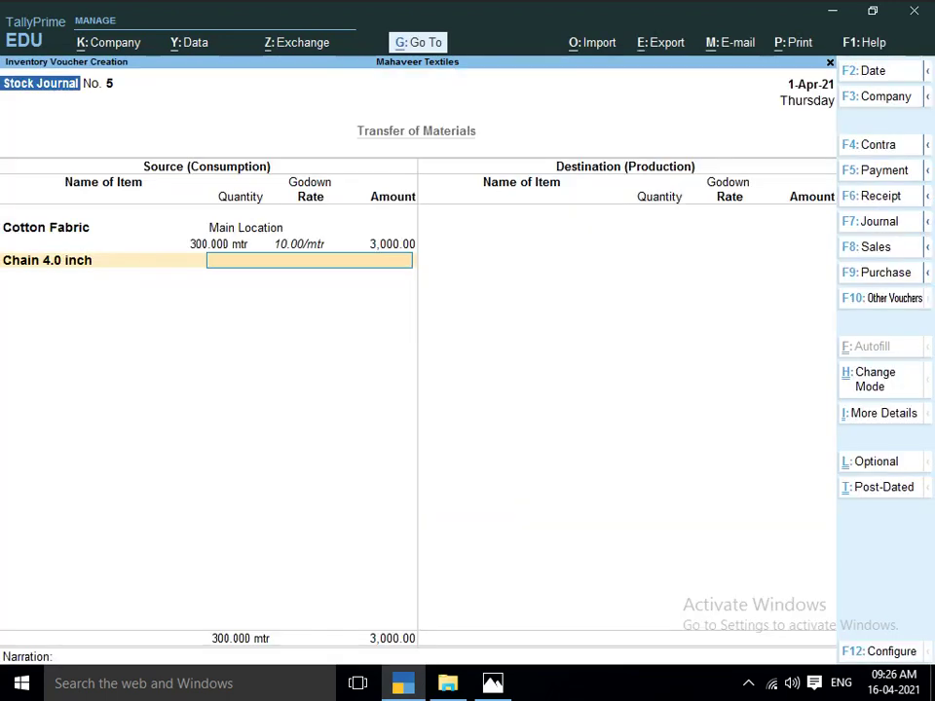
text(MA)
key(Return)
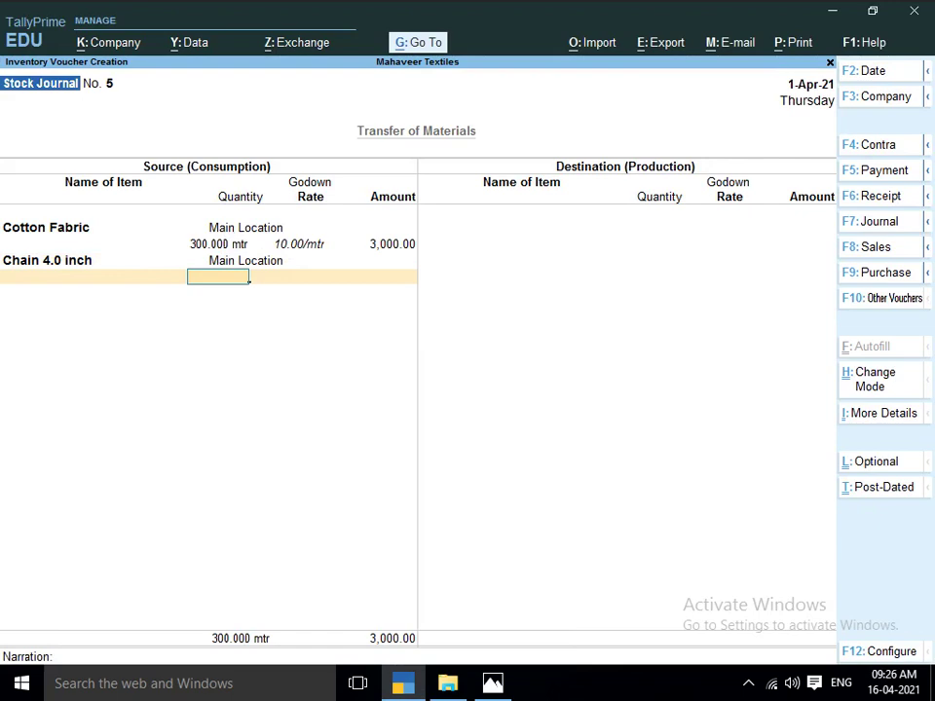
Step: Check the lot's generated quantity on the Photos sheet and enter 570 pcs for Chain 4.0 inch in TallyPrime, accepting the suggested rate
key(alt+Tab)
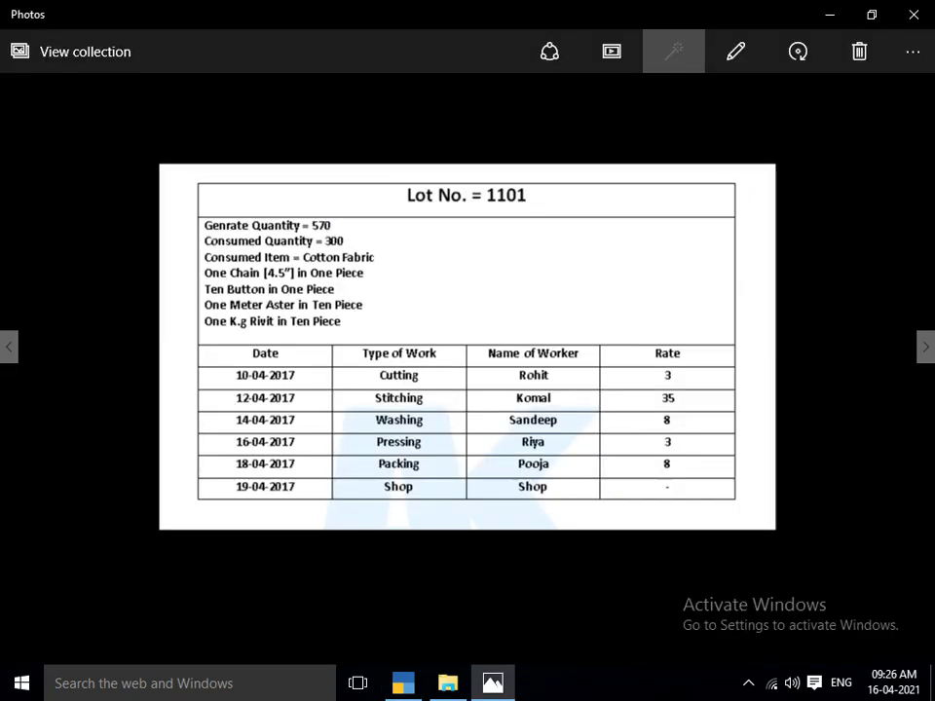
key(alt+Tab)
text(570)
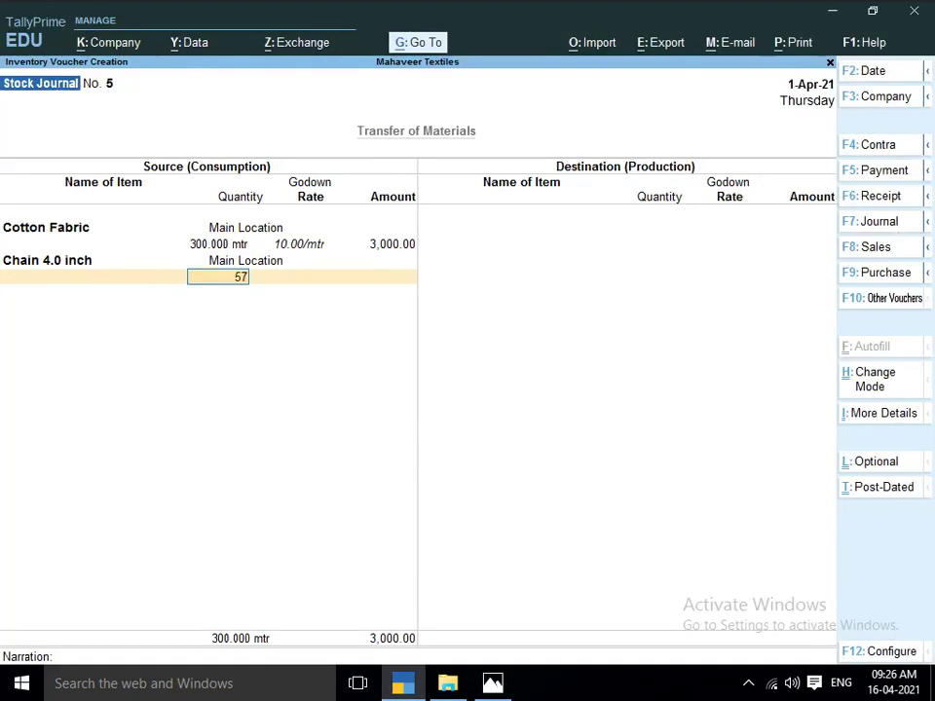
key(Return)
key(Return)
key(Return)
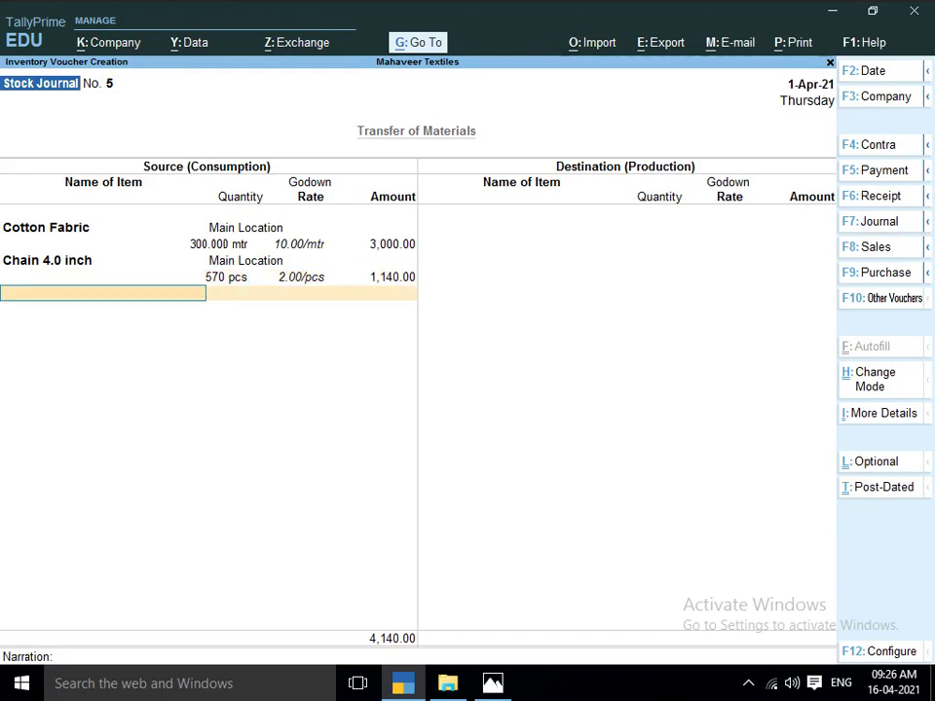
Step: Consult the lot sheet in Photos for the next material and add Button from Main Location to the consumption side in TallyPrime
key(alt+Tab)
key(alt+Tab)
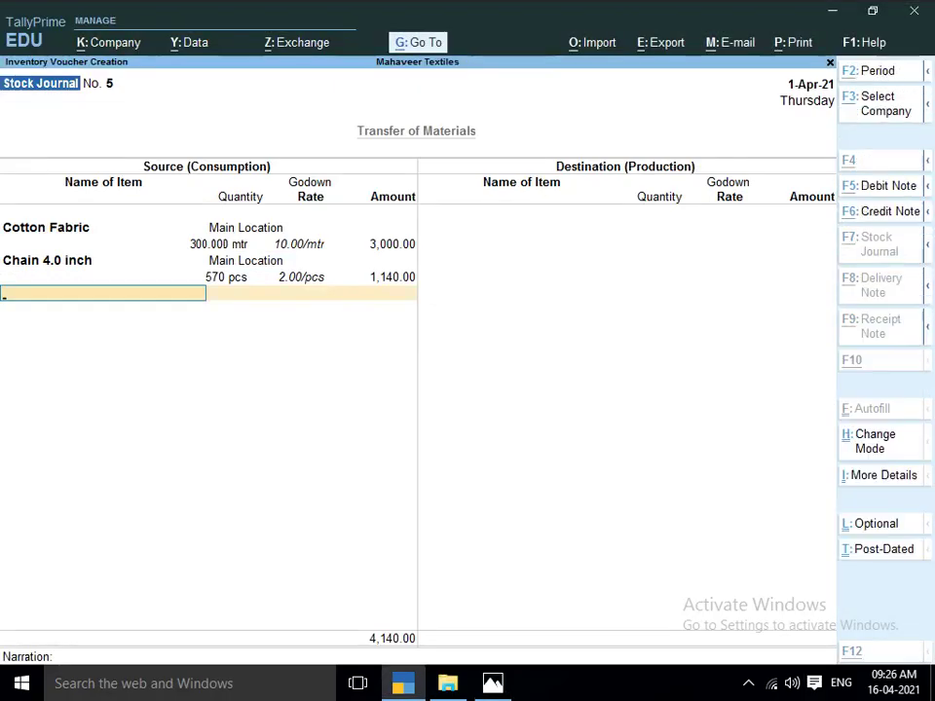
key(alt+Tab)
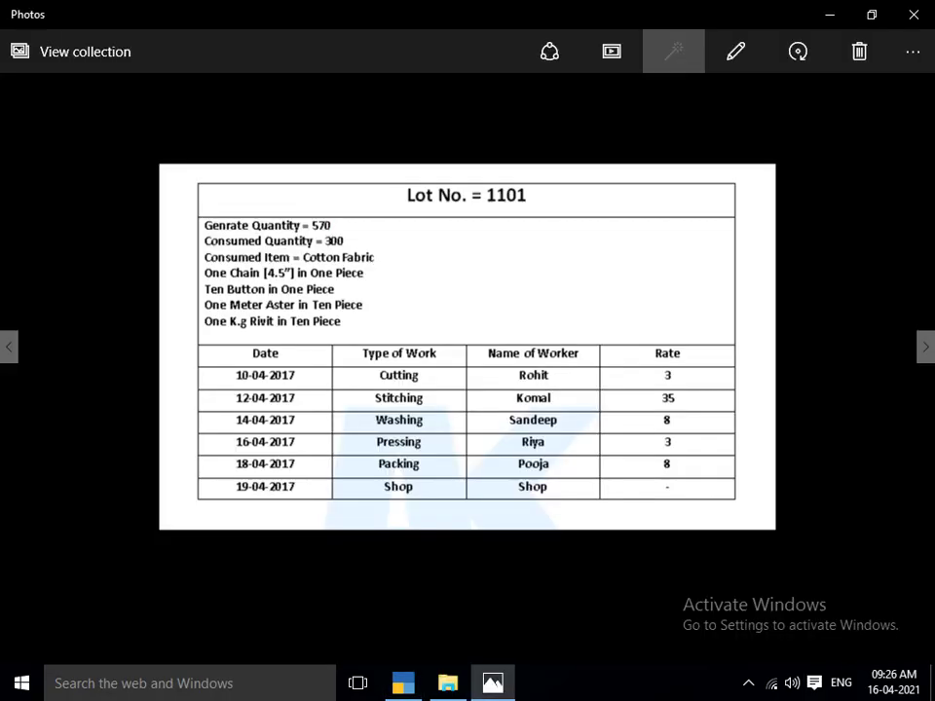
key(alt+Tab)
text(BUTTO)
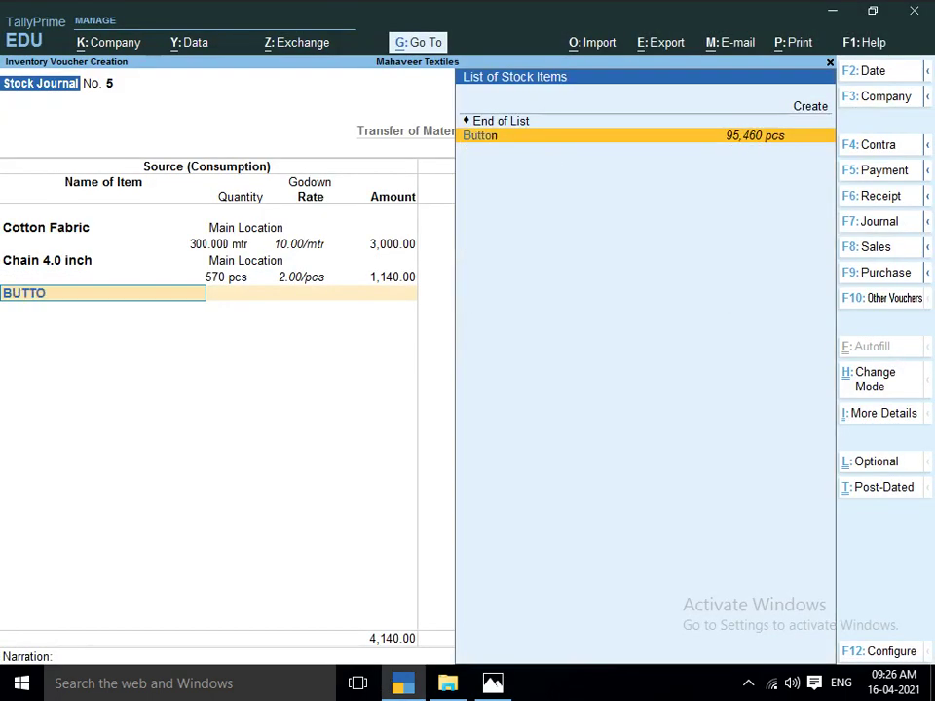
text(N)
key(Return)
key(Return)
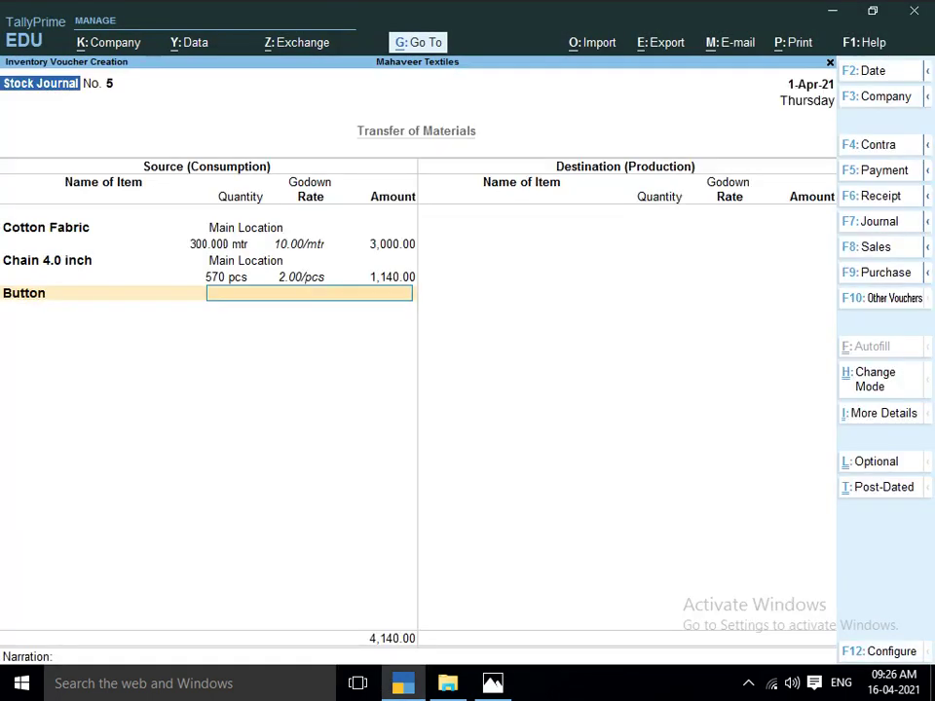
text(MA)
key(Return)
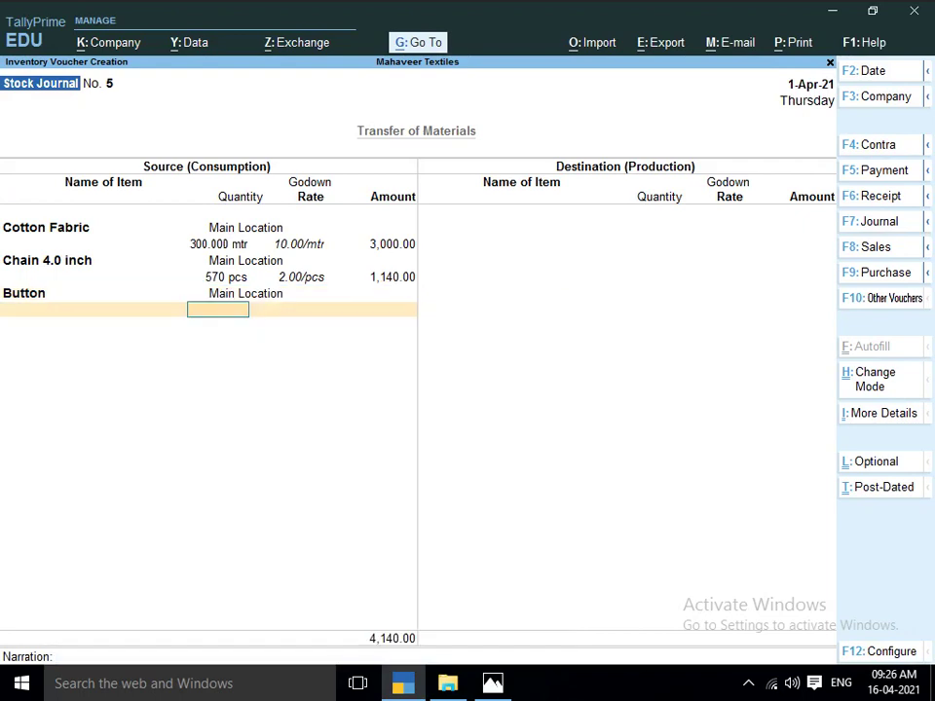
Step: Check the per-piece button requirement on the Photos sheet and enter 5,700 pcs for Button in TallyPrime, accepting the suggested rate
key(alt+Tab)
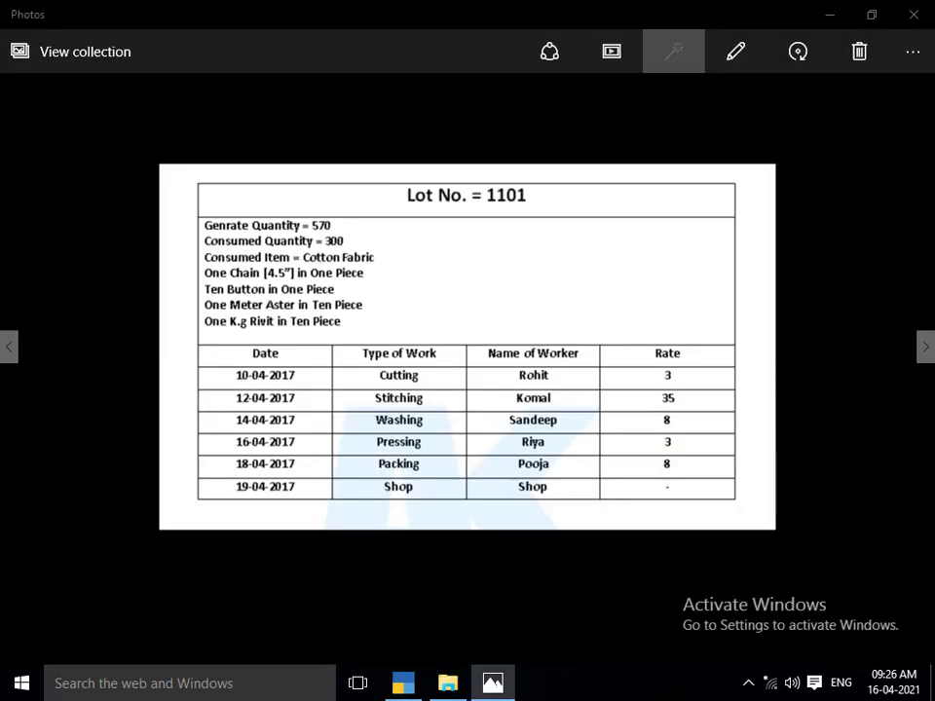
key(alt+Tab)
key(alt+Tab)
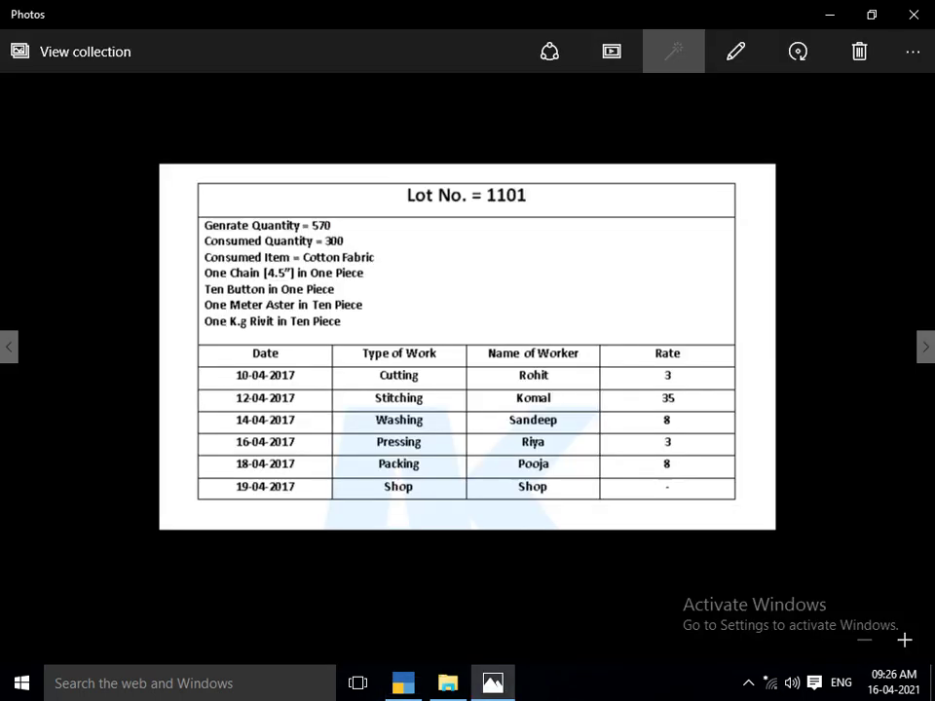
key(alt+Tab)
text(57)
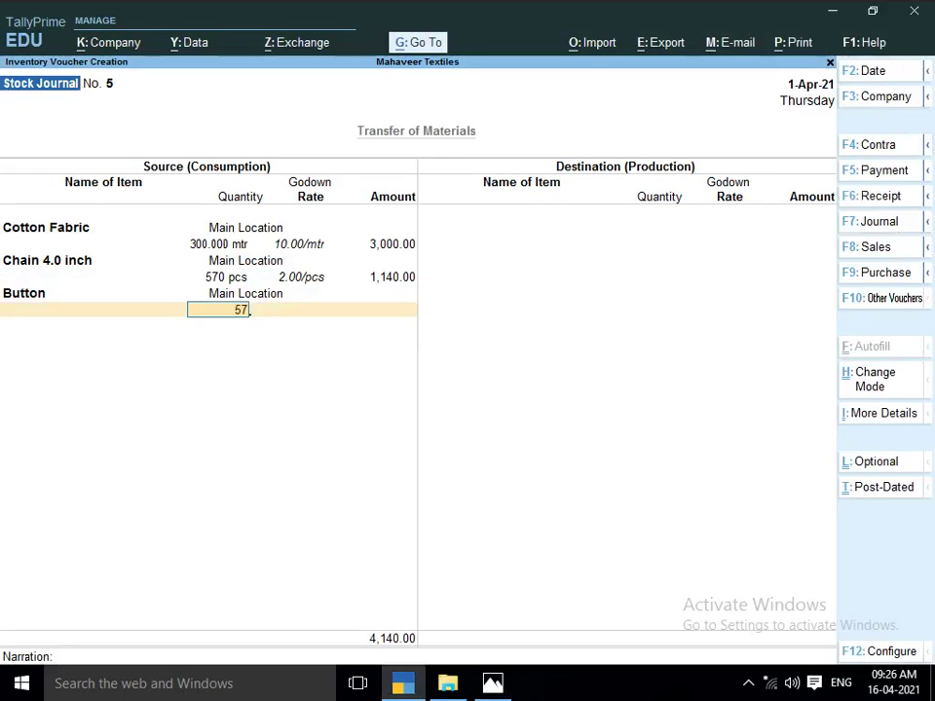
text(00)
key(Return)
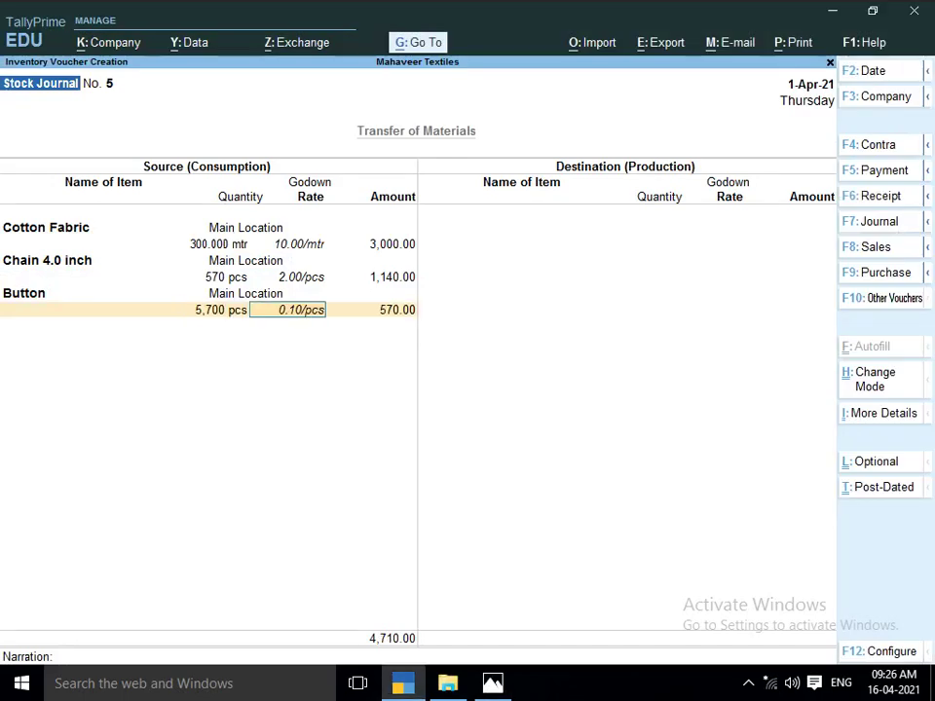
key(Return)
key(Return)
Step: Using the lot sheet in Photos, add 57 mtr of Aster from Main Location to the consumption side in TallyPrime, accepting the suggested rate
key(alt+Tab)
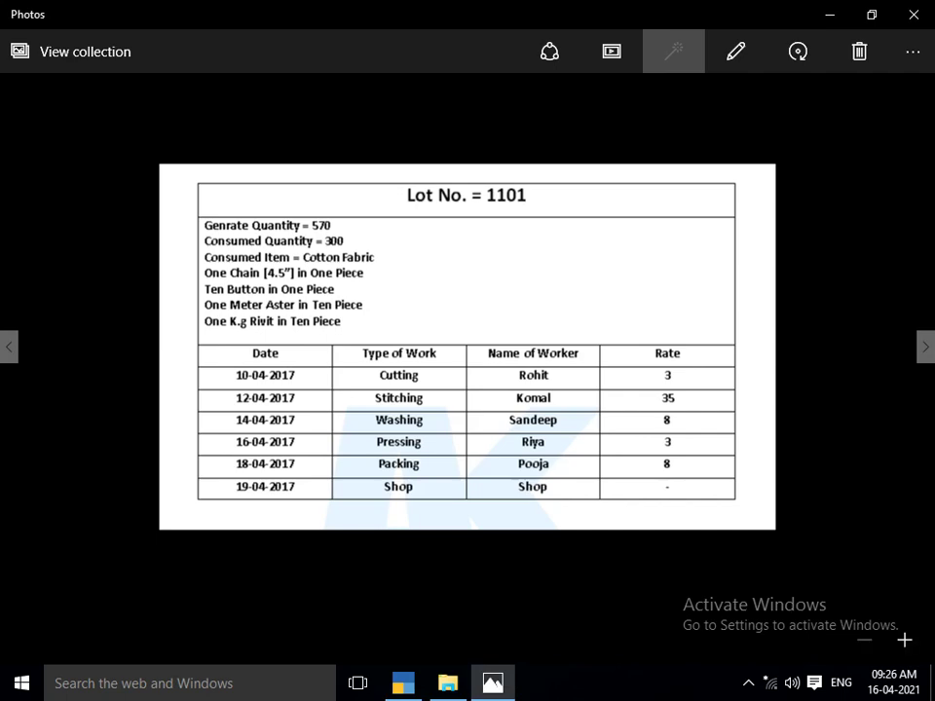
key(alt+Tab)
text(ASTER)
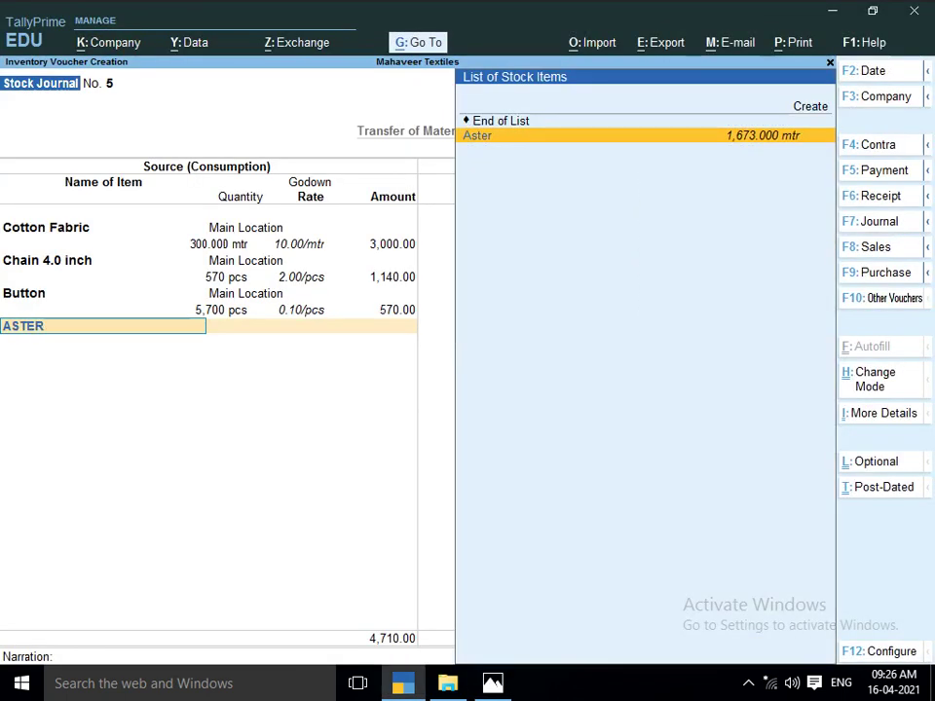
key(Return)
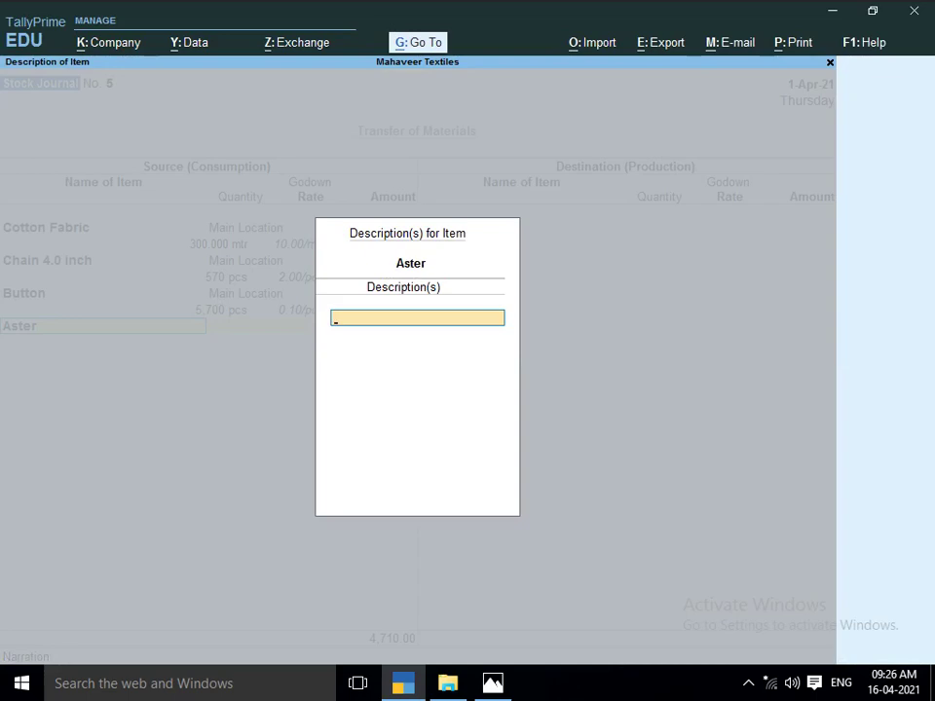
key(Return)
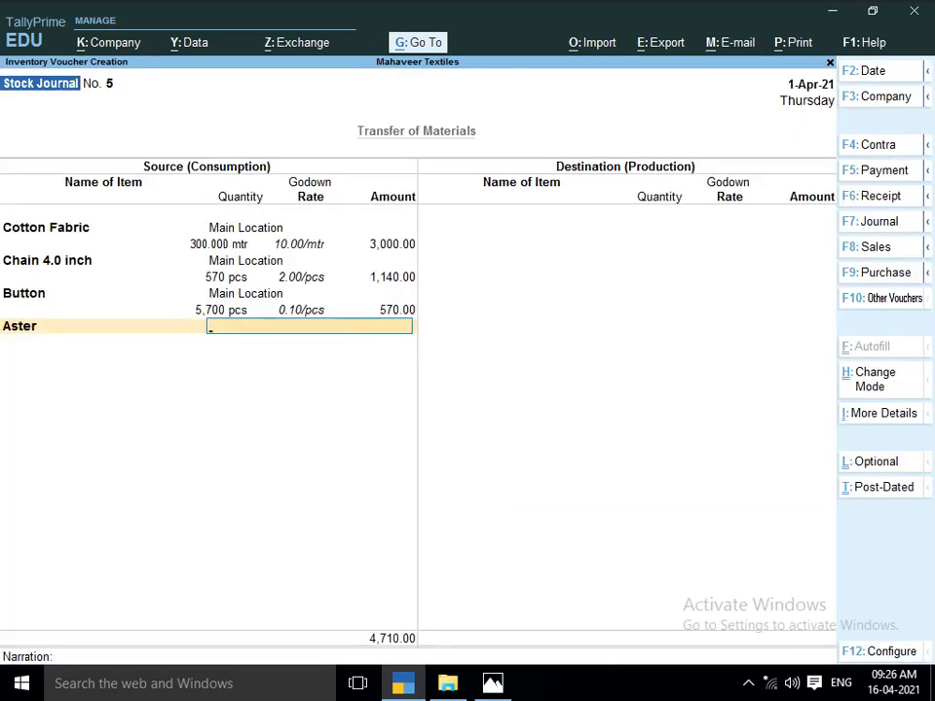
key(alt+Tab)
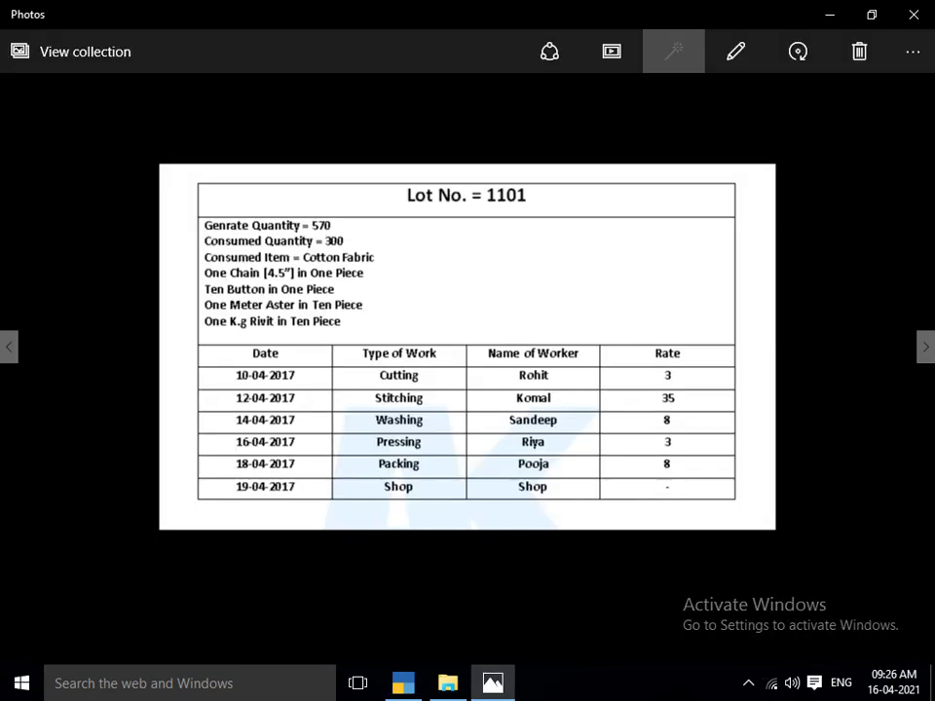
key(alt+Tab)
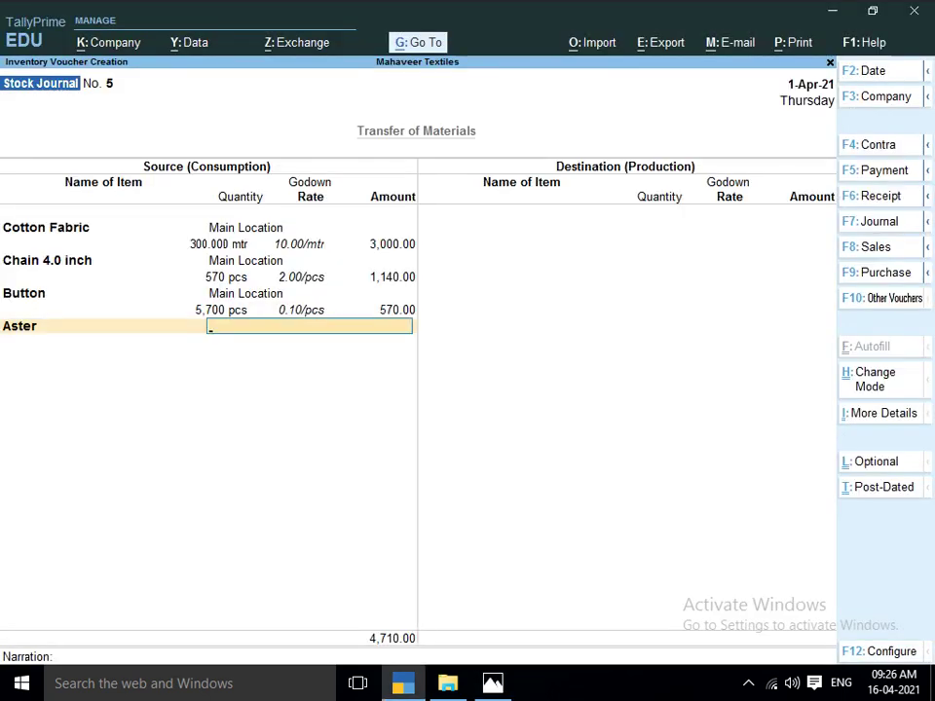
text(MA)
key(Return)
text(57)
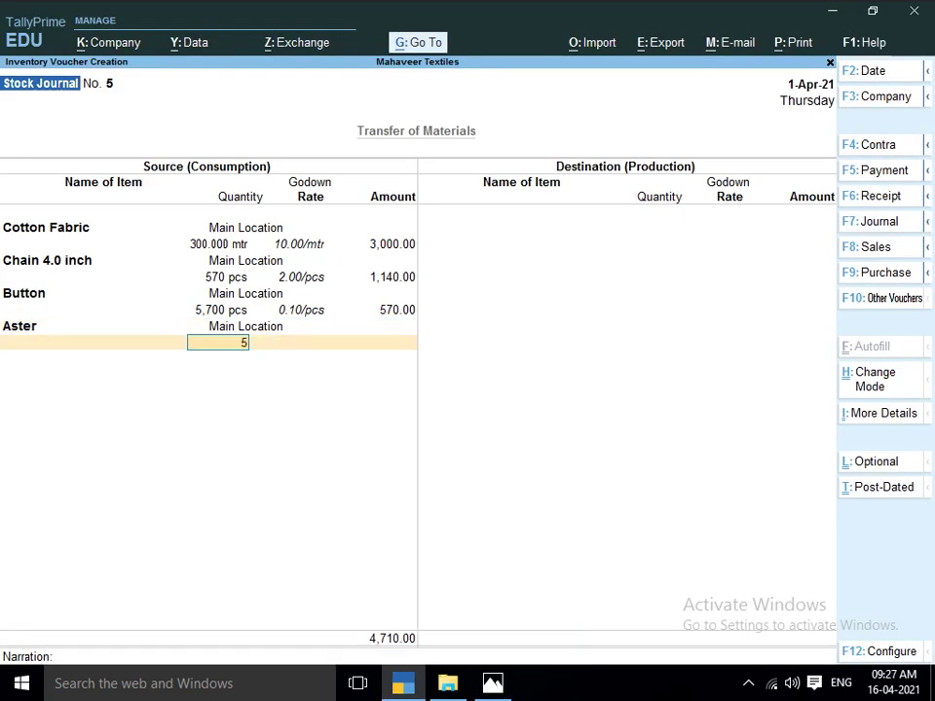
key(Return)
key(Return)
key(Return)
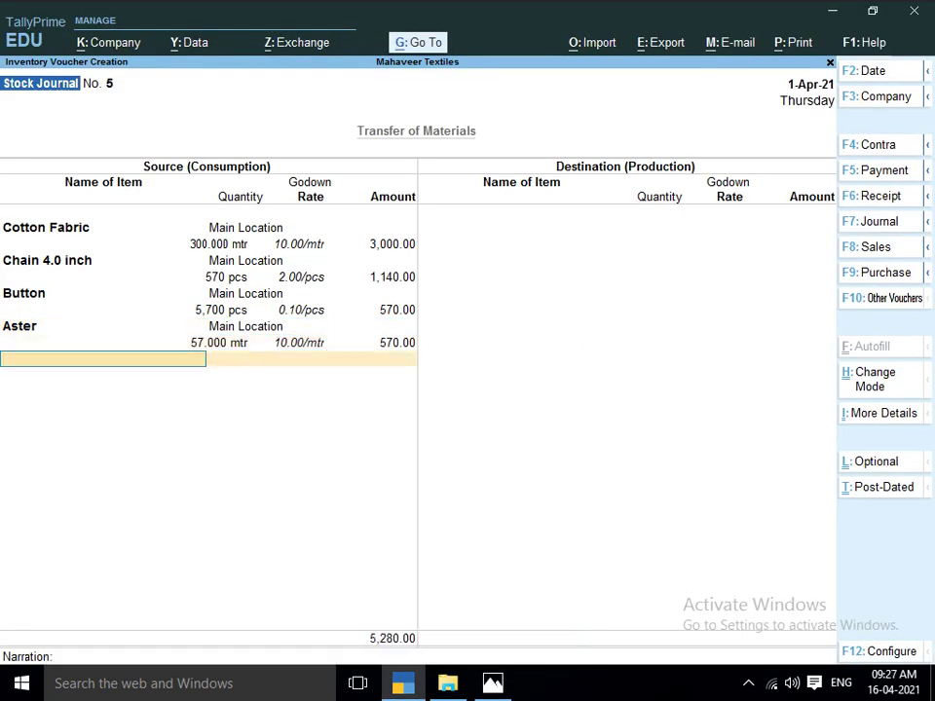
Step: Add Rivit as the next item on the consumption side, leaving its description blank
text(ROS)
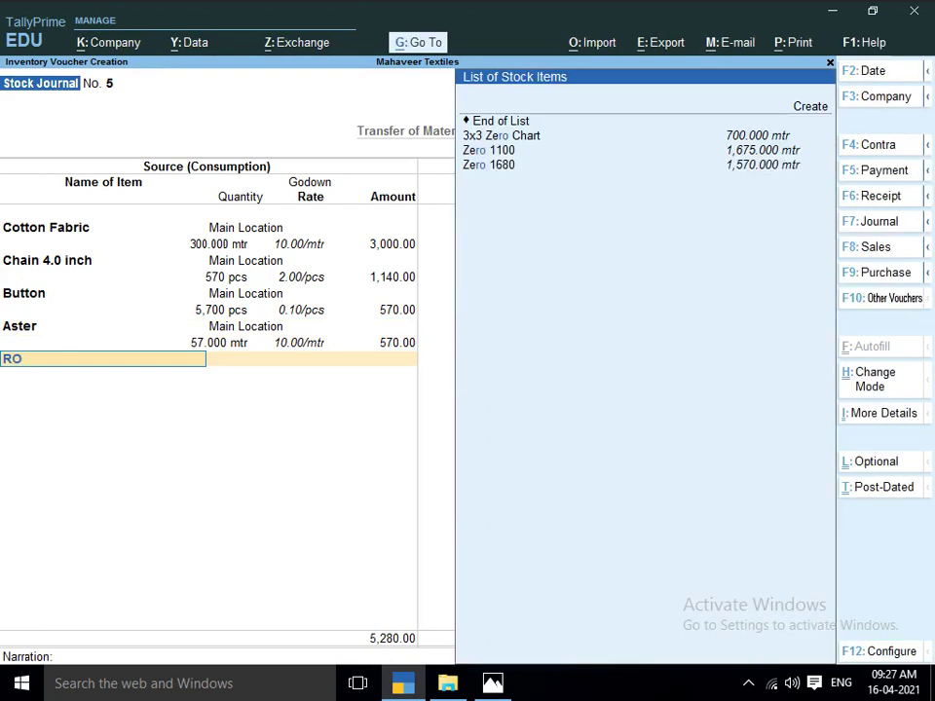
key(BackSpace)
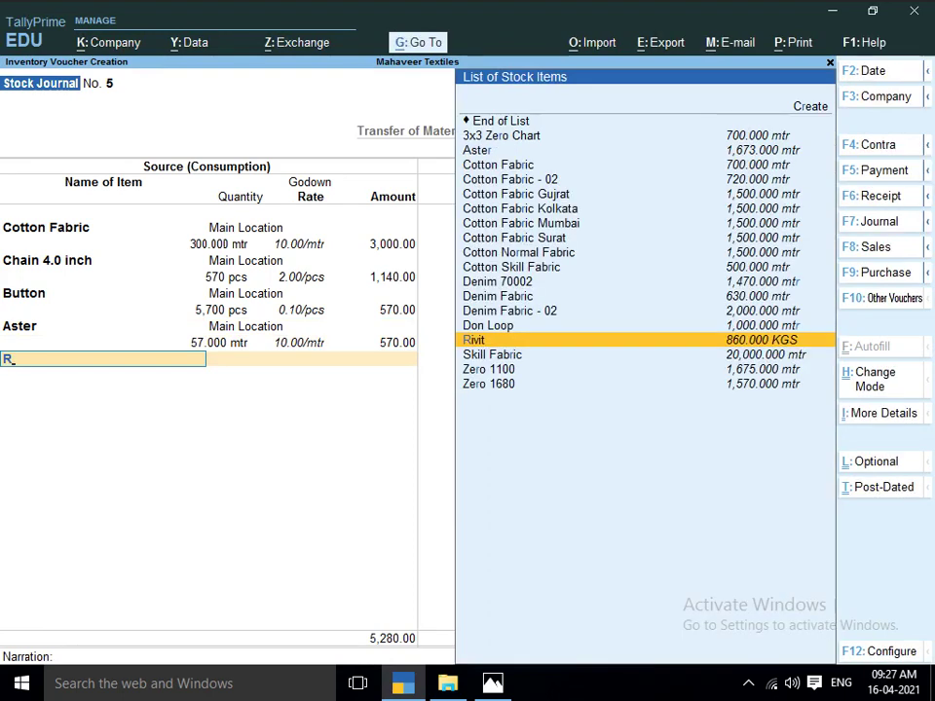
text(IVI)
key(Return)
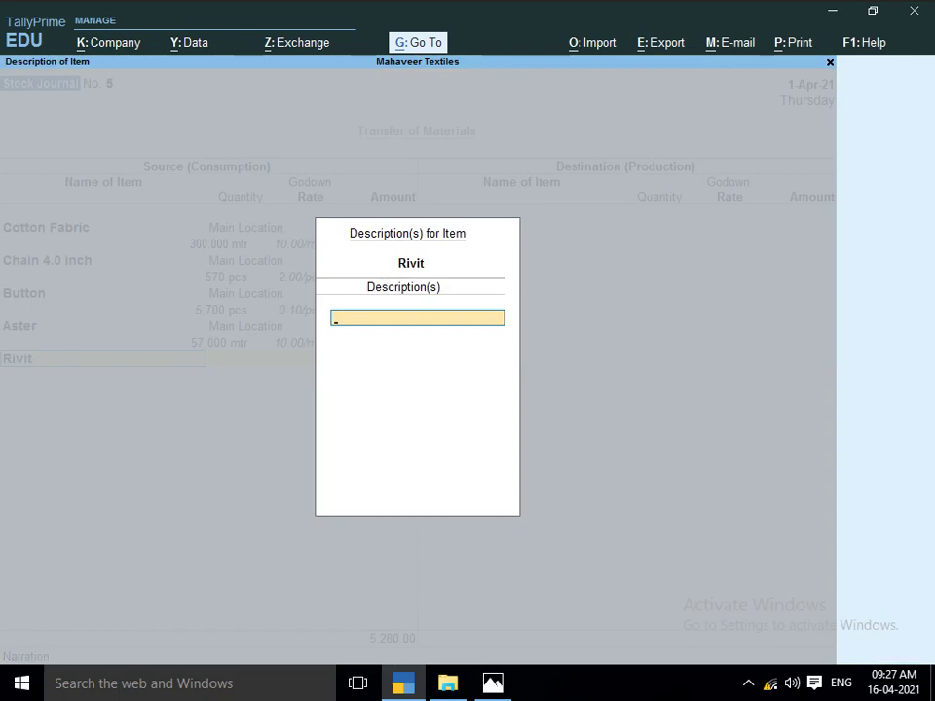
key(Return)
Step: Check the Rivit requirement on the Photos sheet and enter 57 KGS from Main Location in TallyPrime, accepting the suggested rate and ending the consumption list
key(alt+Tab)
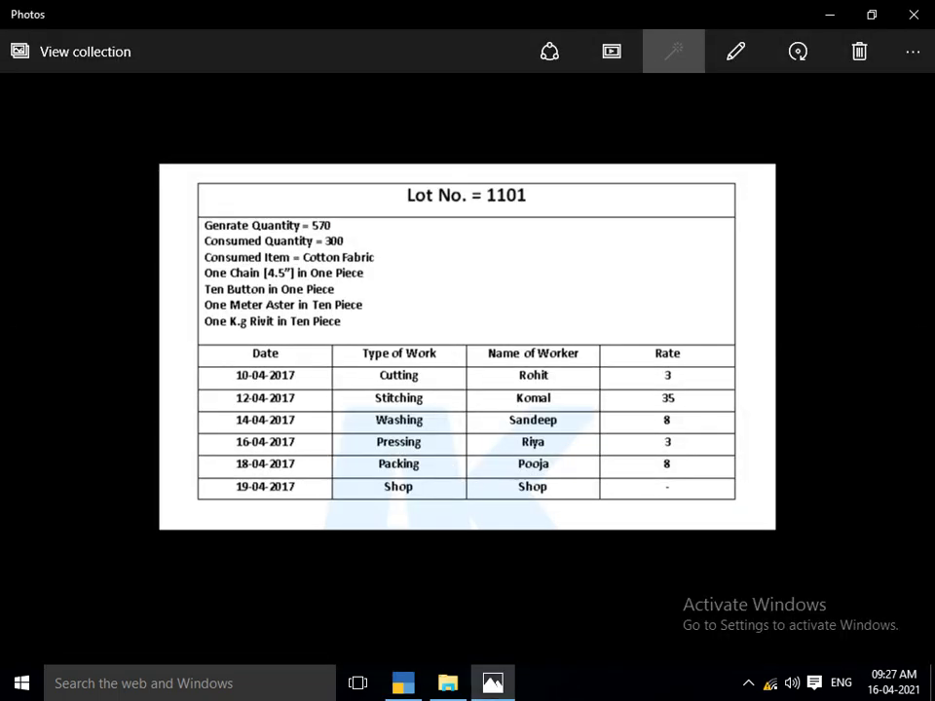
key(alt+Tab)
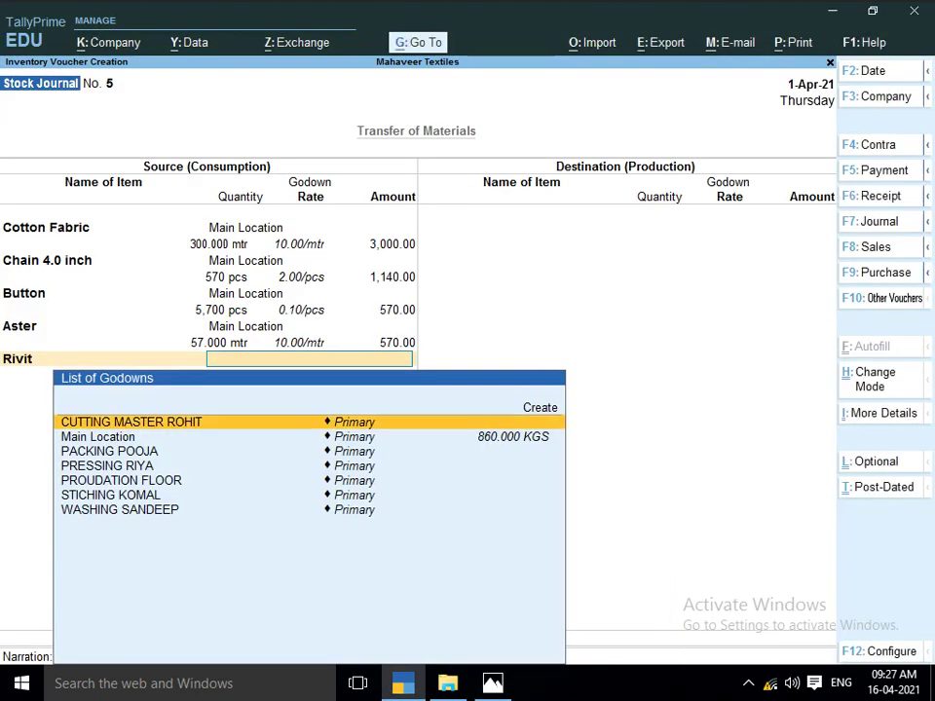
key(Down)
key(Return)
text(57)
key(Return)
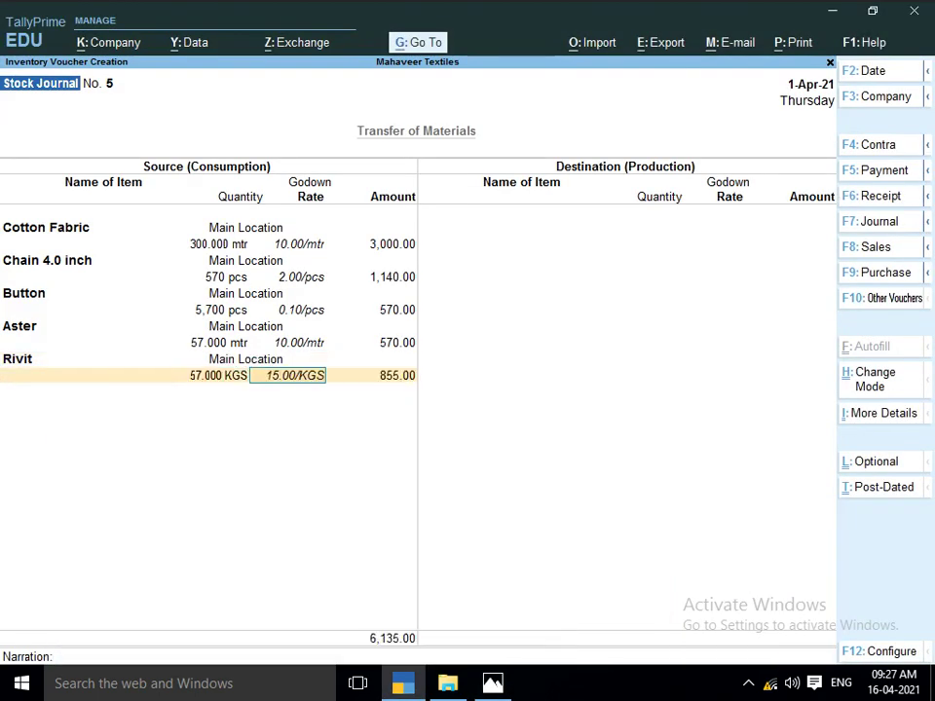
key(Return)
key(Return)
key(Return)
Step: Check the lot number on the Photos sheet and select Lot No - 1101 as the produced item in TallyPrime, leaving its description blank
key(alt+Tab)
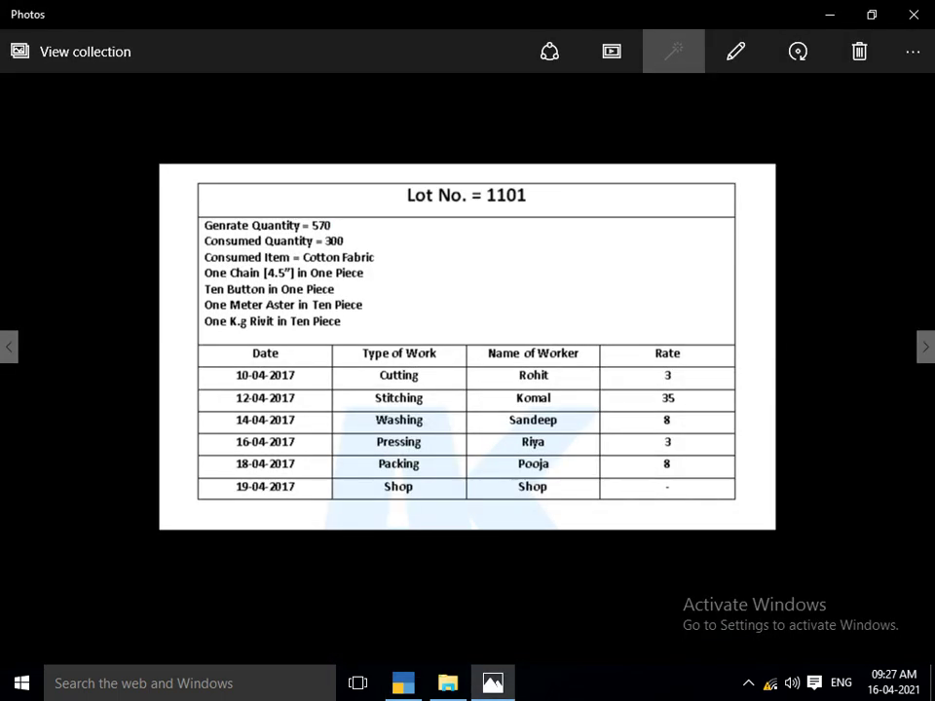
key(alt+Tab)
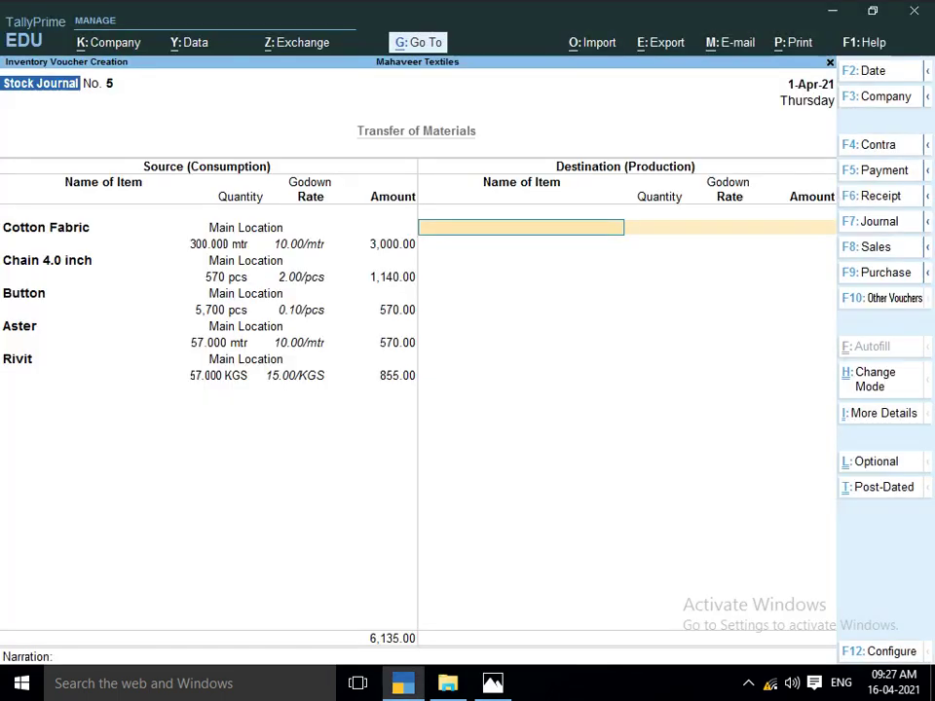
text(LO)
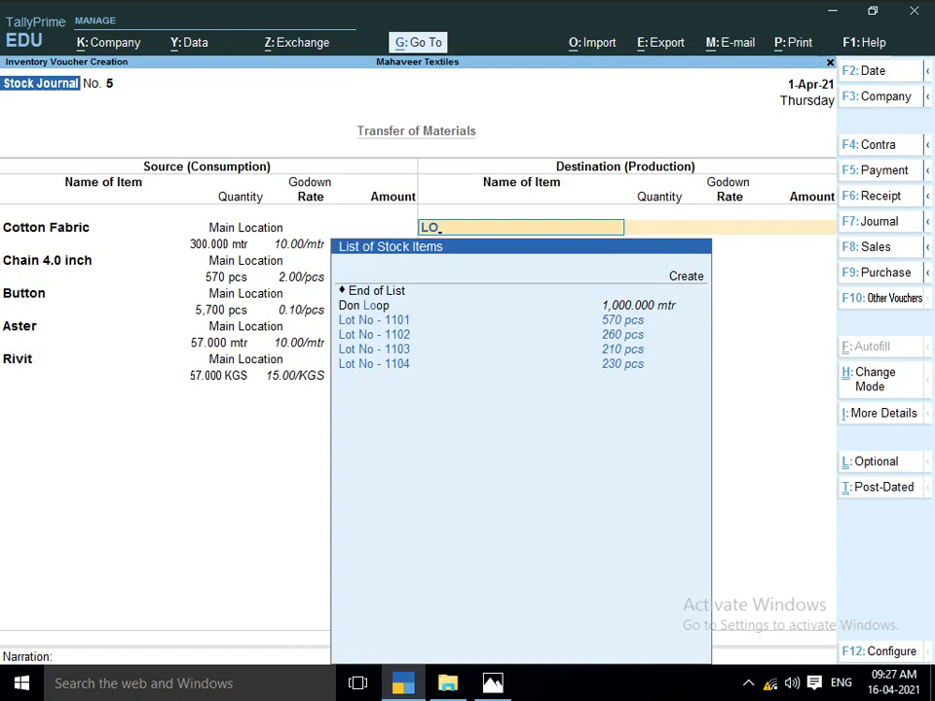
key(Down)
key(Down)
key(Up)
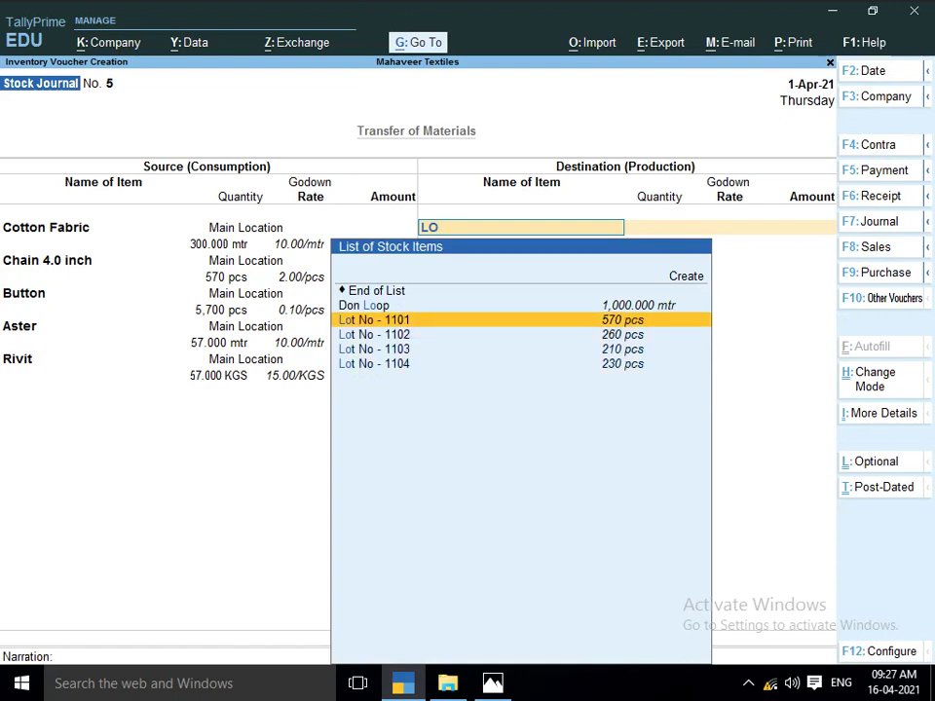
key(Return)
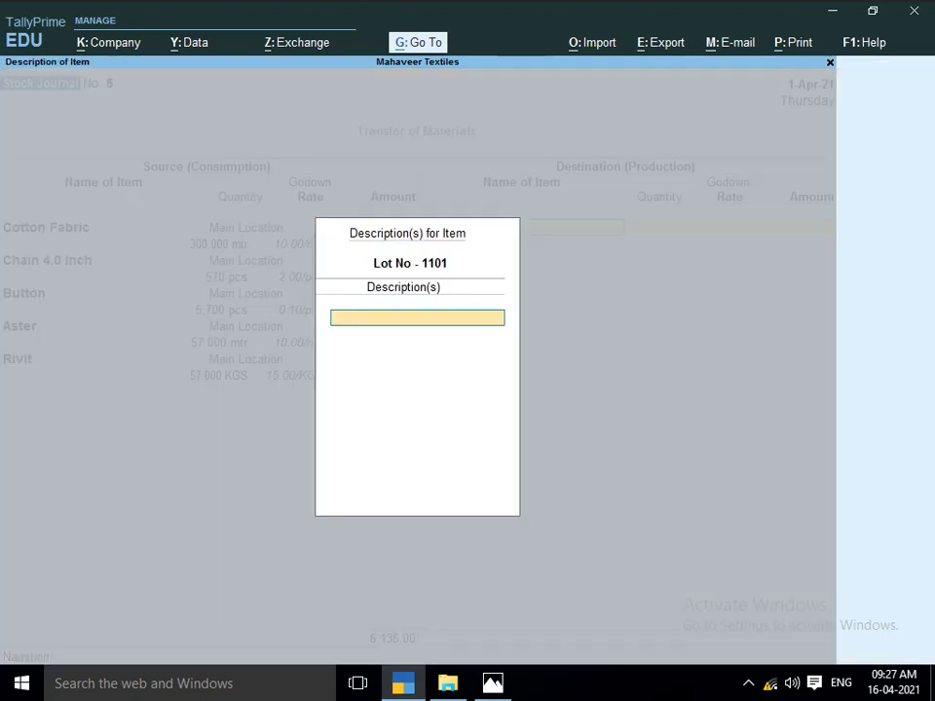
key(Return)
Step: Choose the cutting master's godown as the destination for the produced lot
text(M)
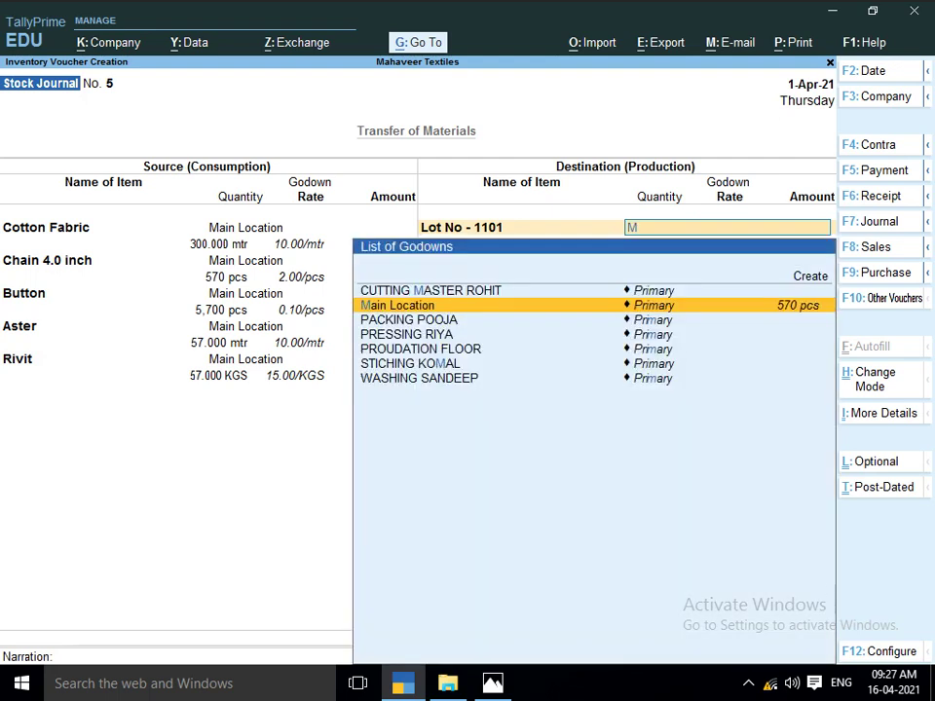
key(Down)
key(Down)
key(Down)
key(Down)
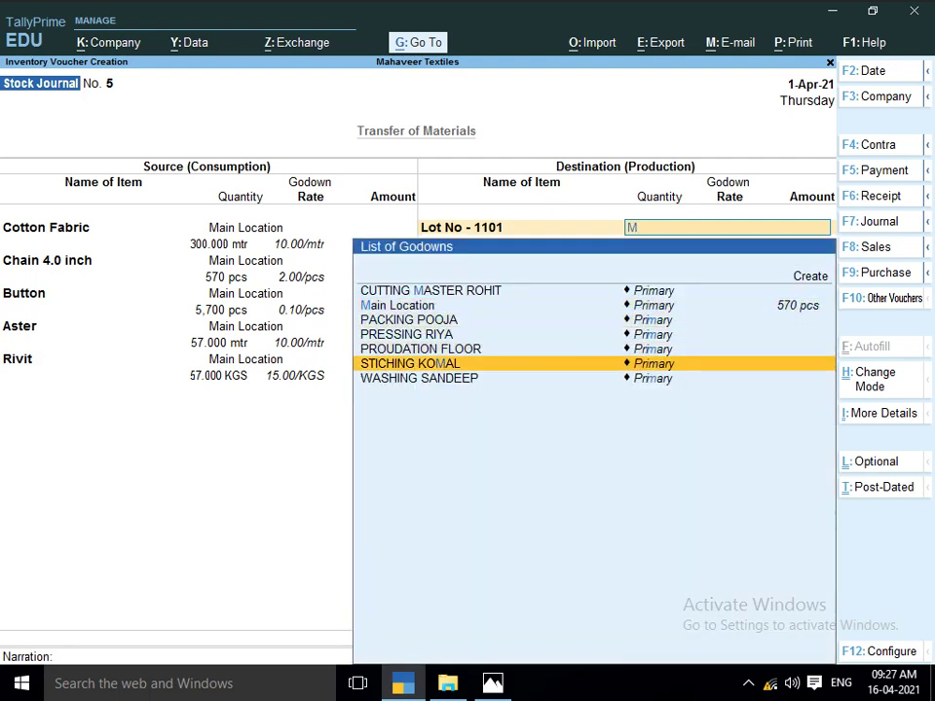
key(Up)
key(Up)
key(Up)
key(Up)
key(Up)
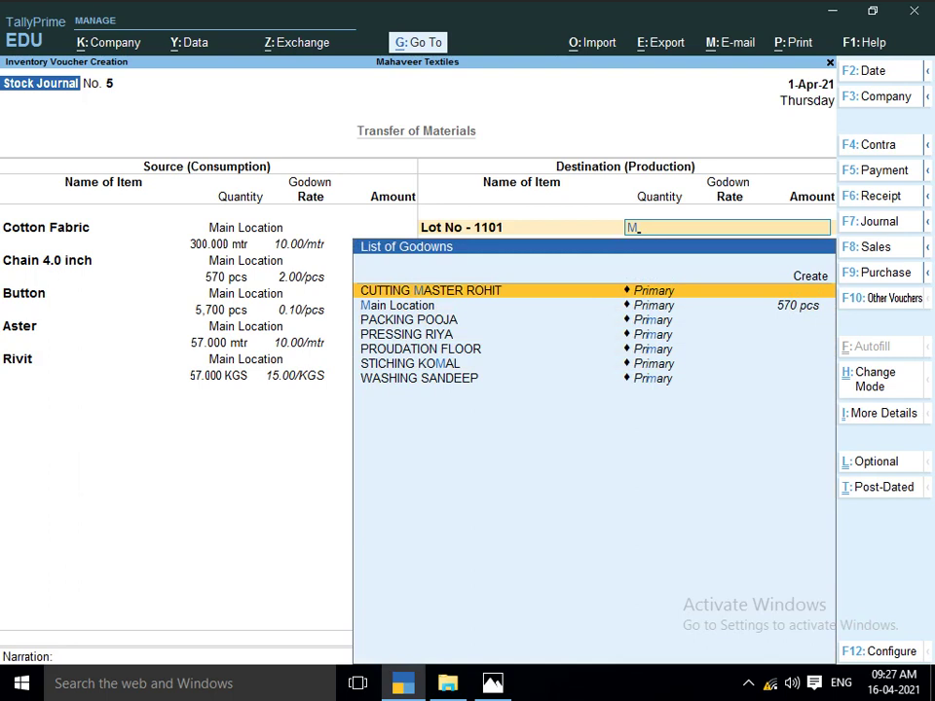
key(Return)
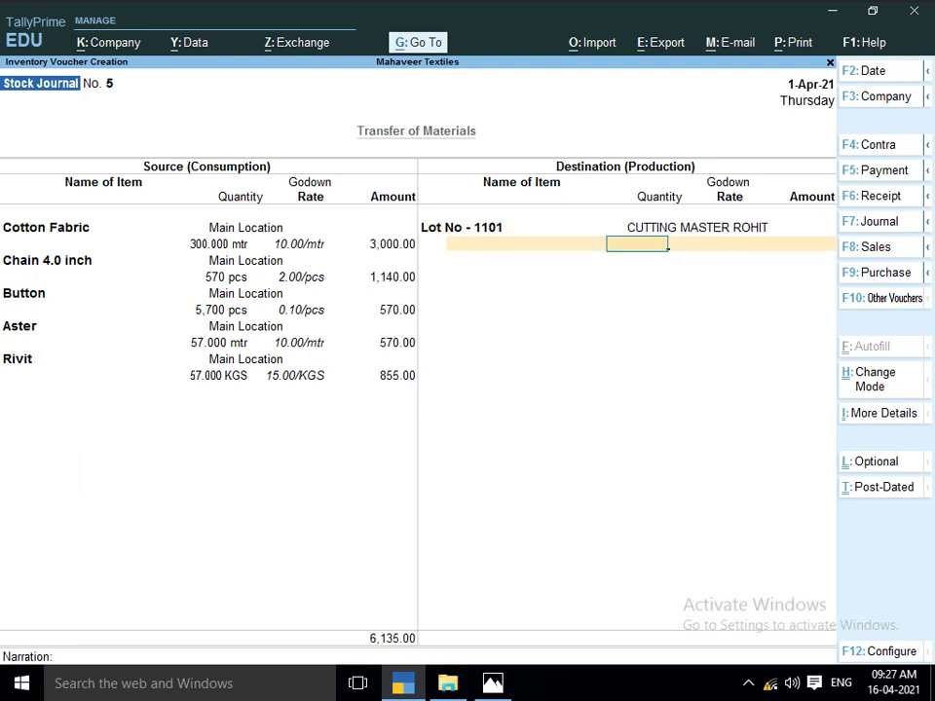
Step: Enter 570 pcs for the produced lot with an amount of 6,135 and save the Stock Journal voucher without a narration
text(570)
key(Return)
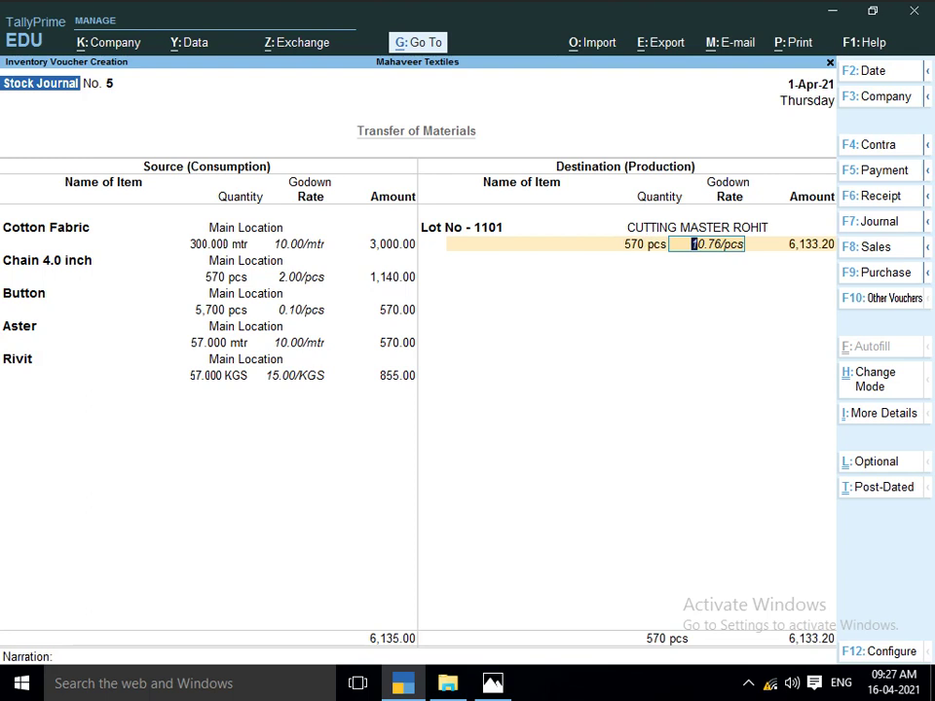
key(Return)
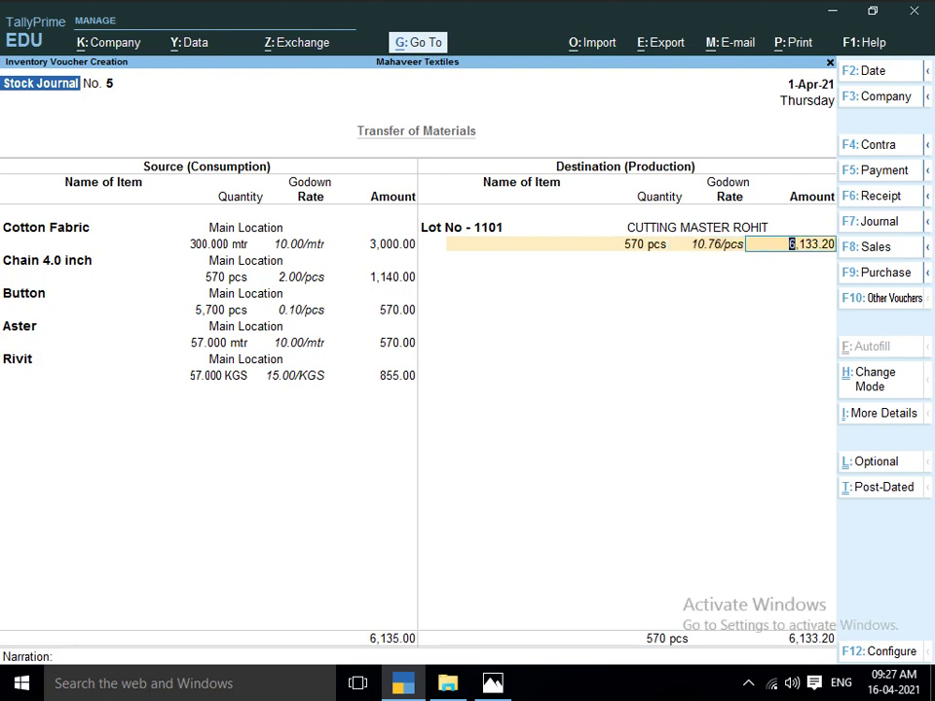
key(Return)
key(Up)
key(Return)
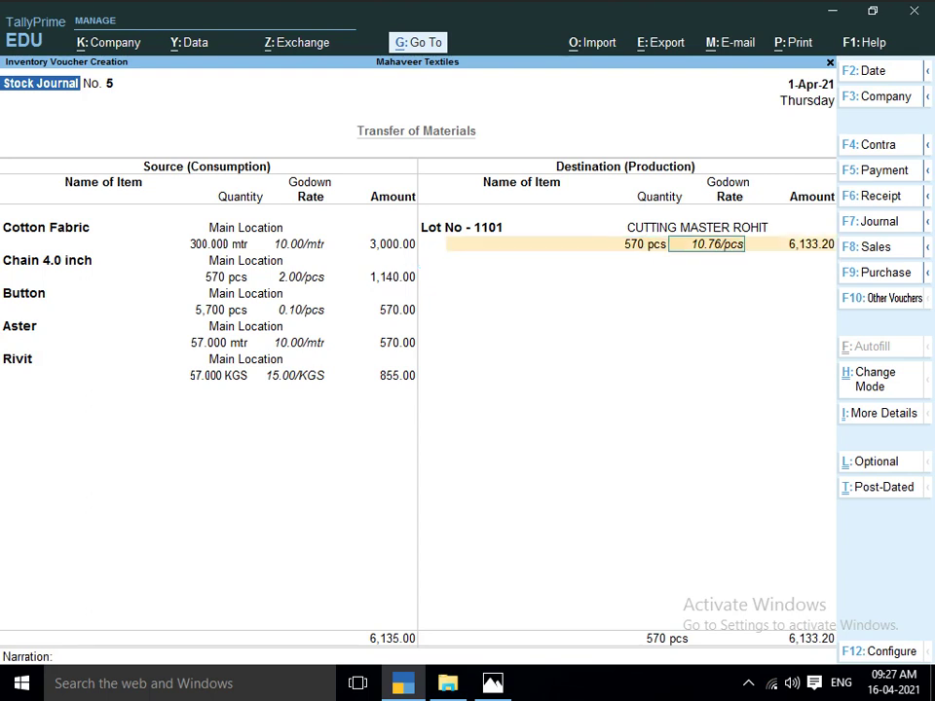
key(Return)
text(6135)
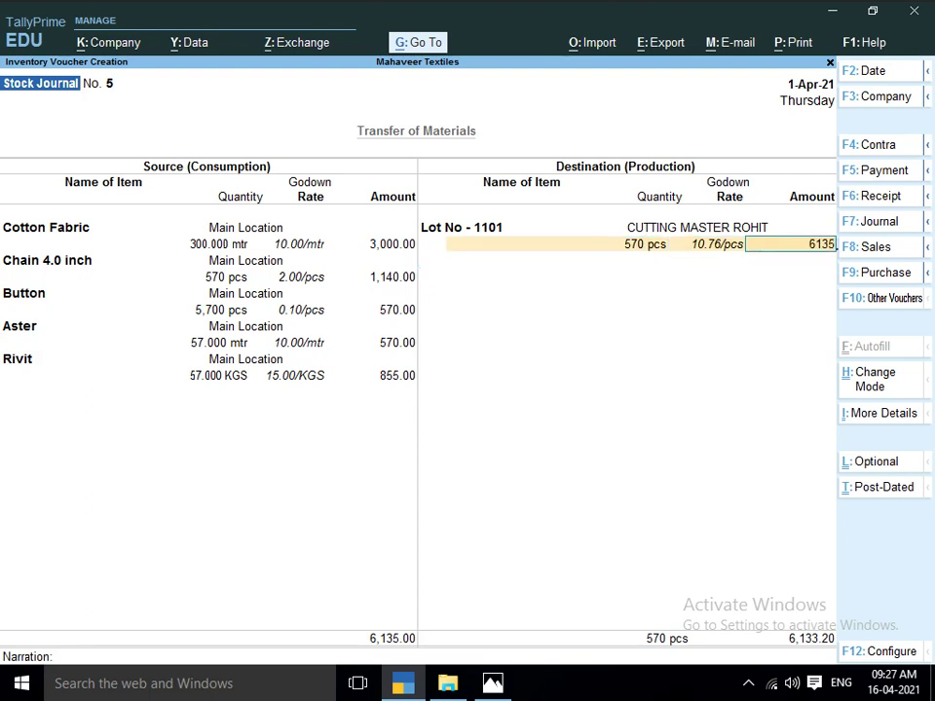
key(Return)
key(Return)
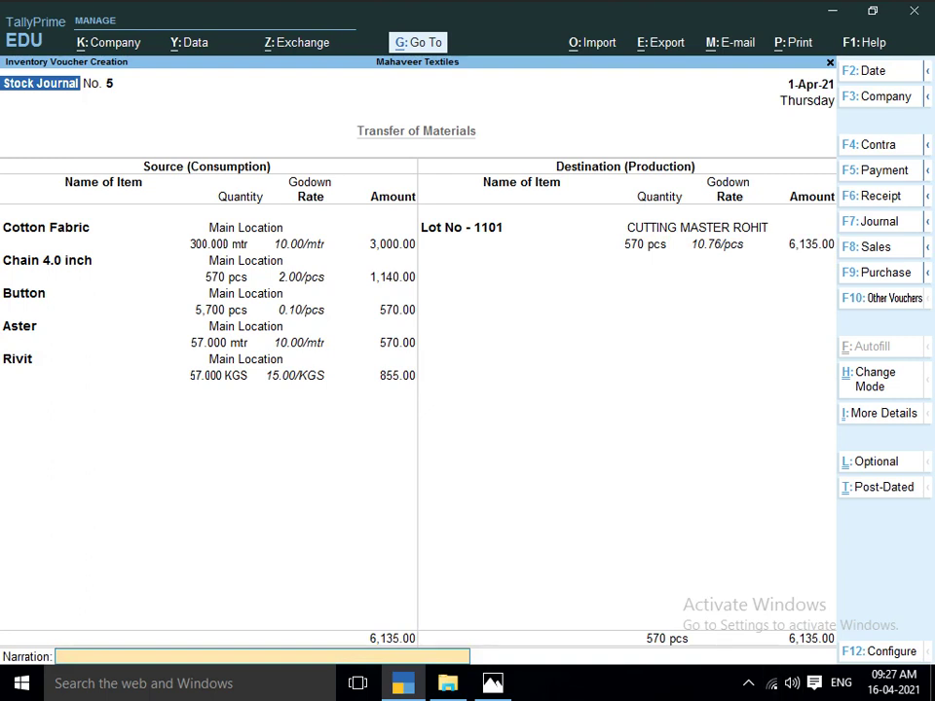
key(Return)
key(y)
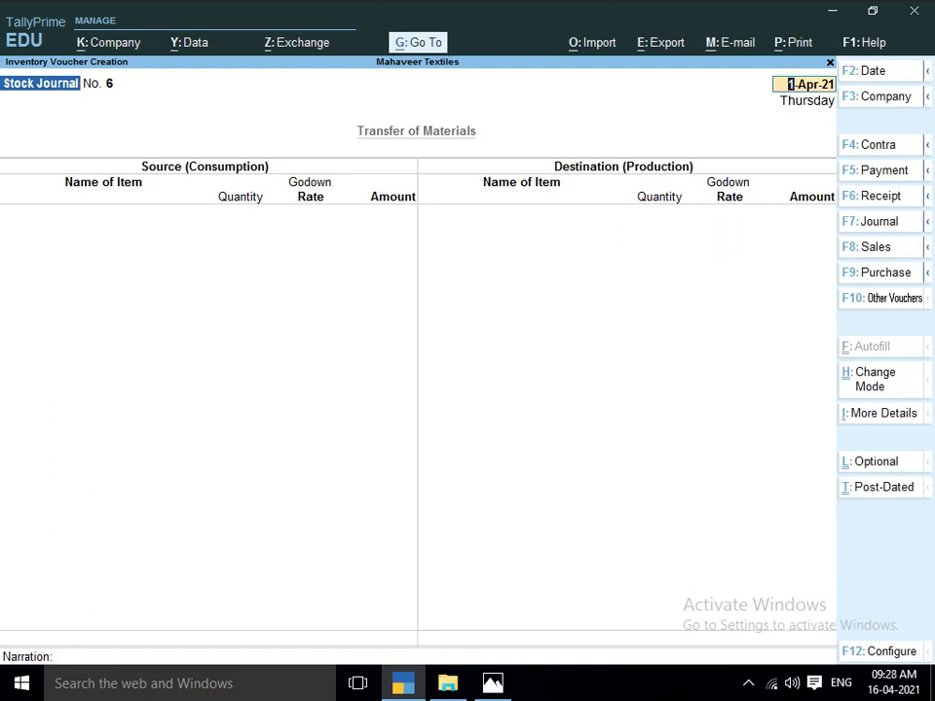
Step: Check the next work stage on the Photos sheet and select Lot No - 1101 on the consumption side of the new TallyPrime voucher, keeping its date
key(alt+Tab)
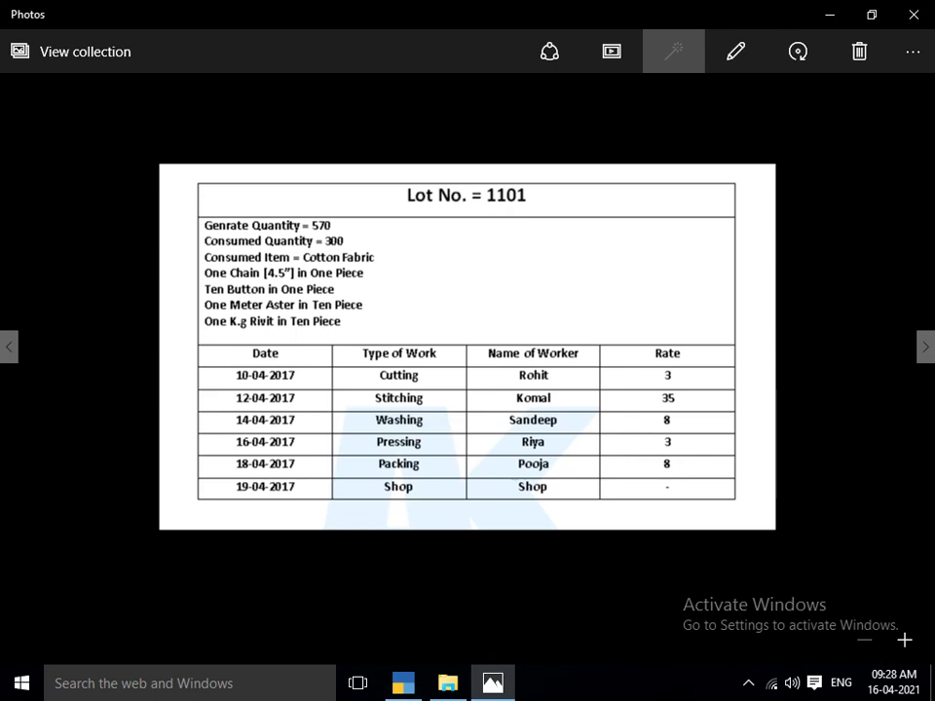
key(alt+Tab)
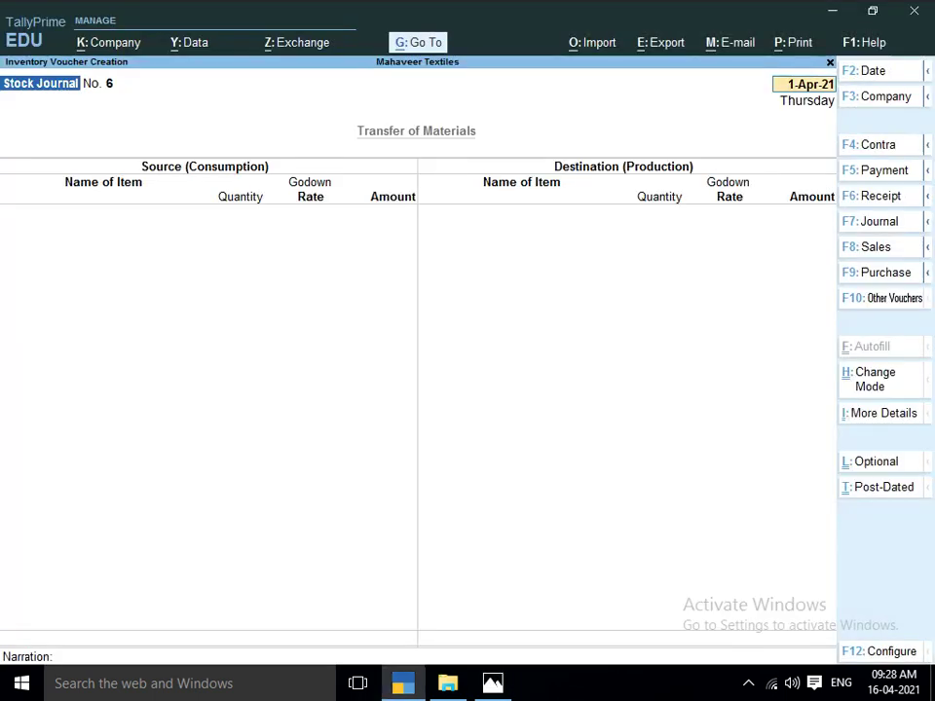
key(Return)
text(CG)
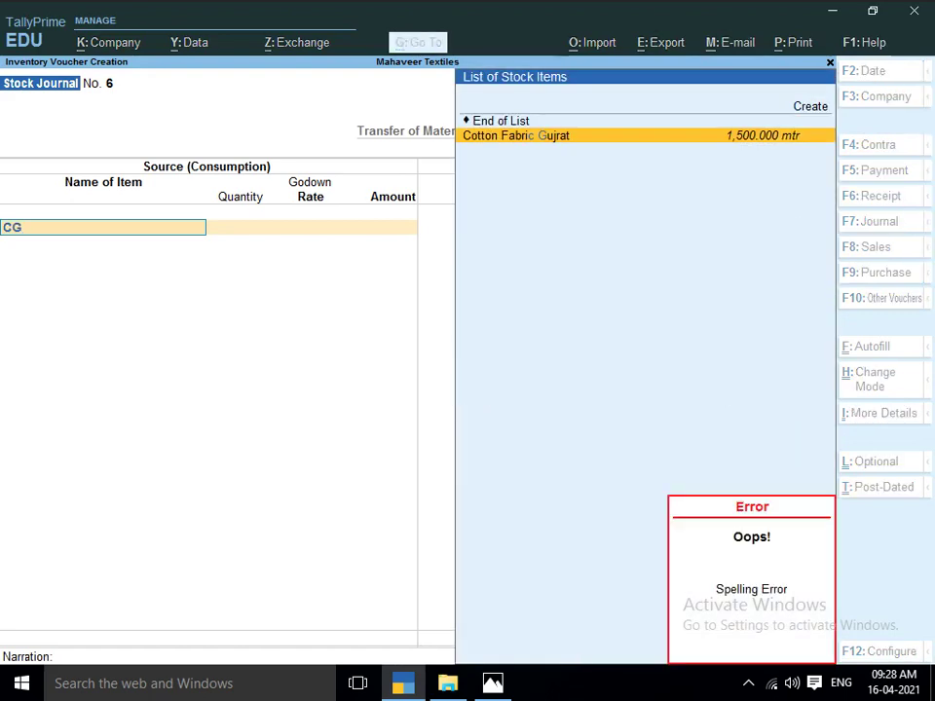
key(BackSpace)
key(BackSpace)
text(LOT)
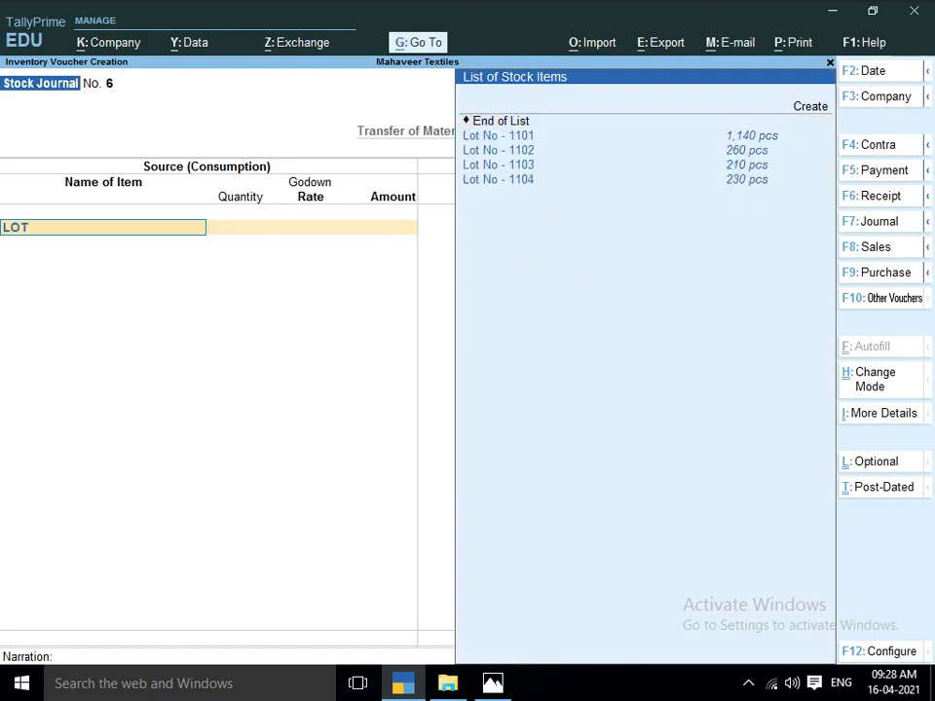
key(Return)
key(Return)
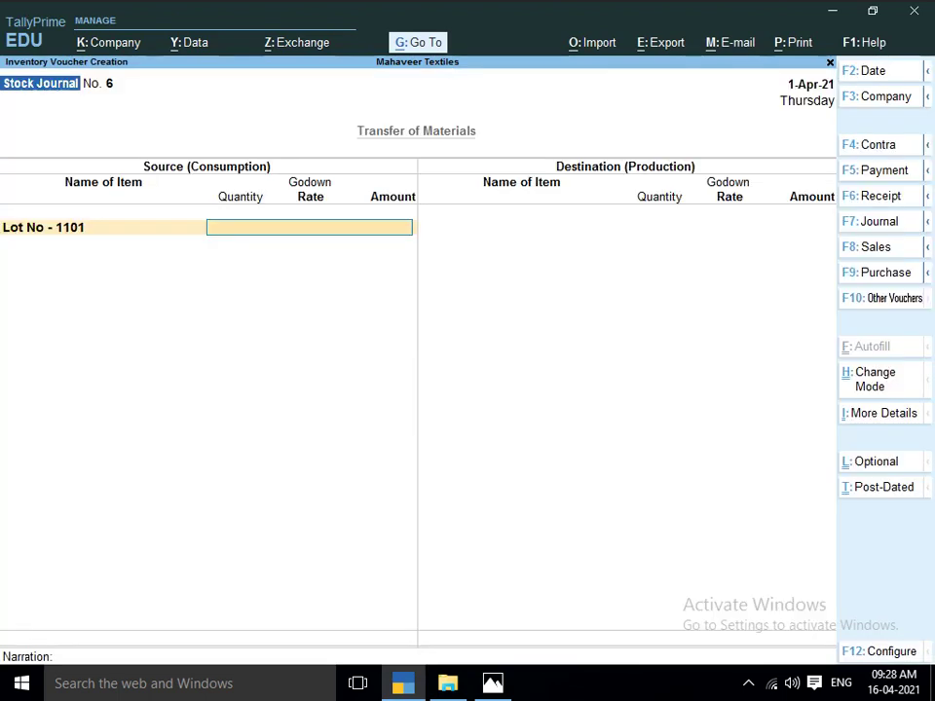
Step: Issue 570 pcs of the lot from the cutting master's godown, accepting the suggested rate and amount, and end the consumption list
text(CUT)
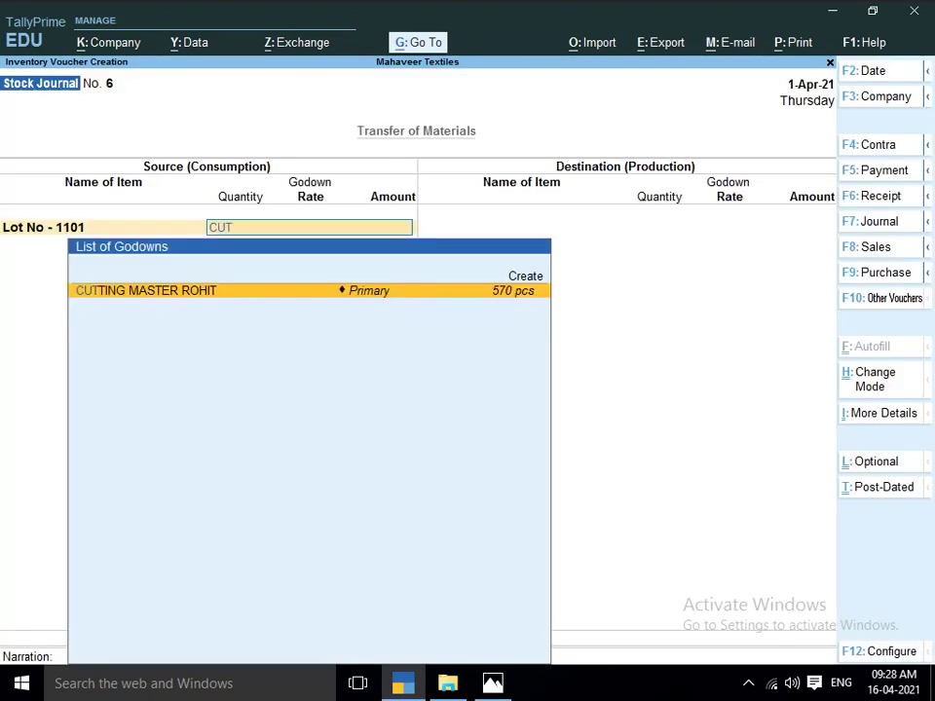
key(Return)
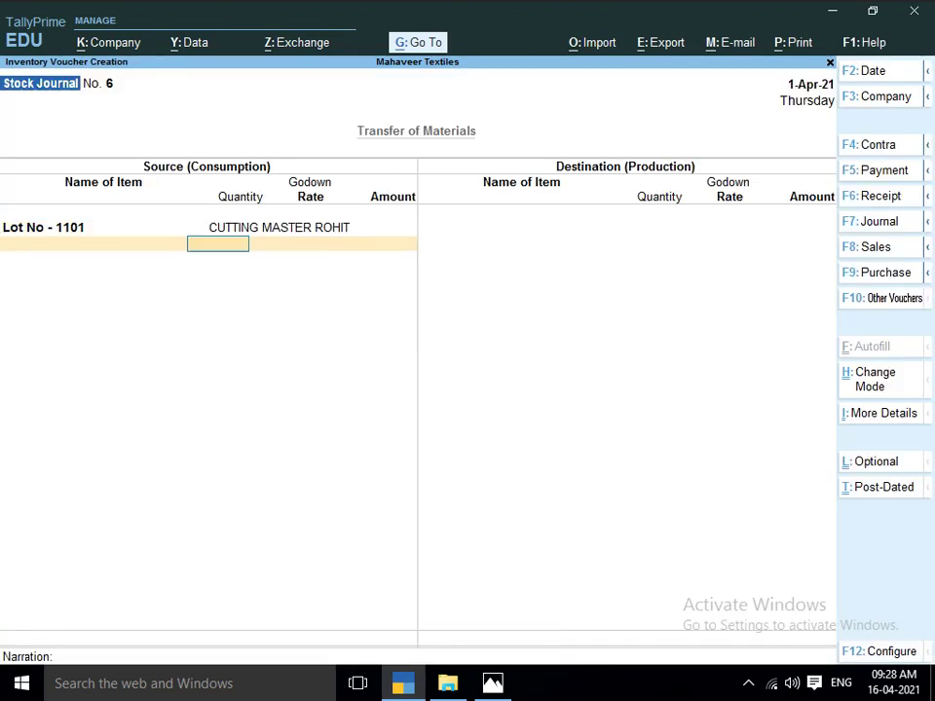
text(570)
key(Return)
key(Return)
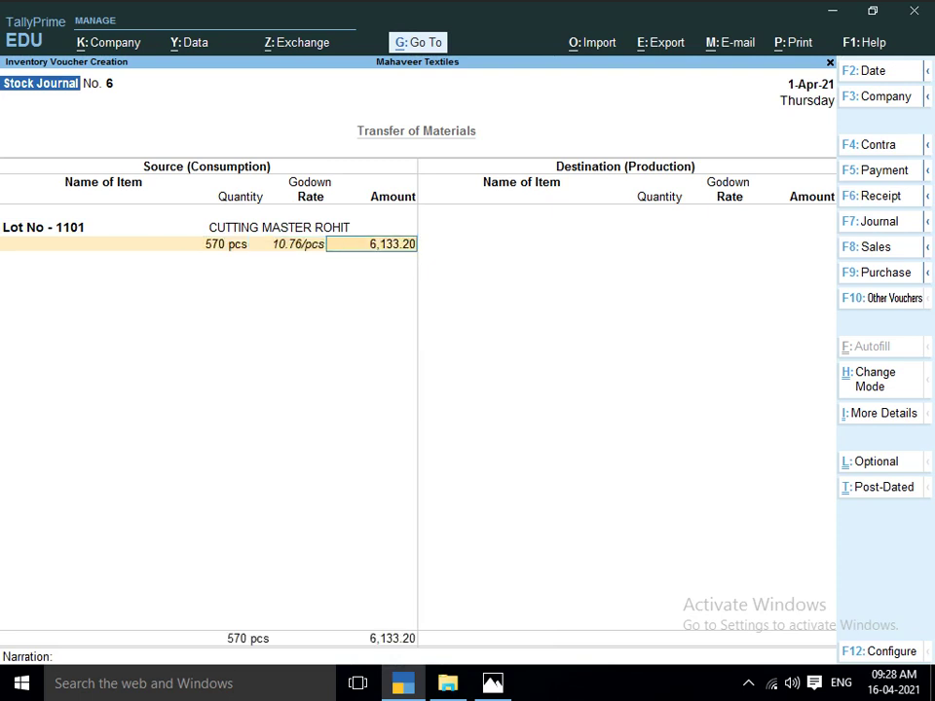
key(Return)
key(Return)
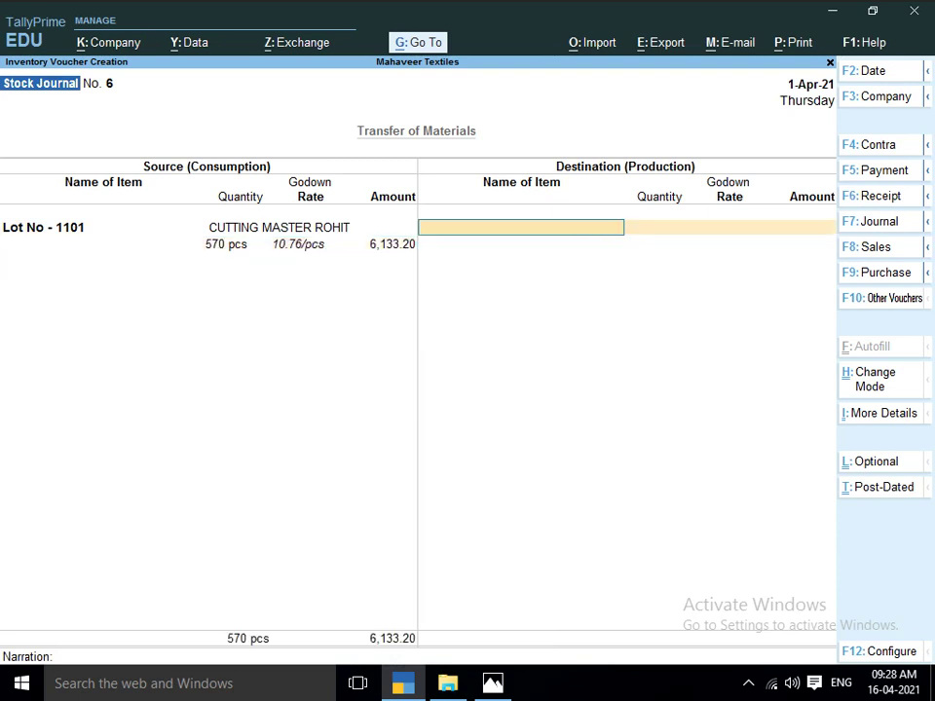
Step: Select Lot No - 1101 as the item on the production side, leaving its description blank
text(L)
key(BackSpace)
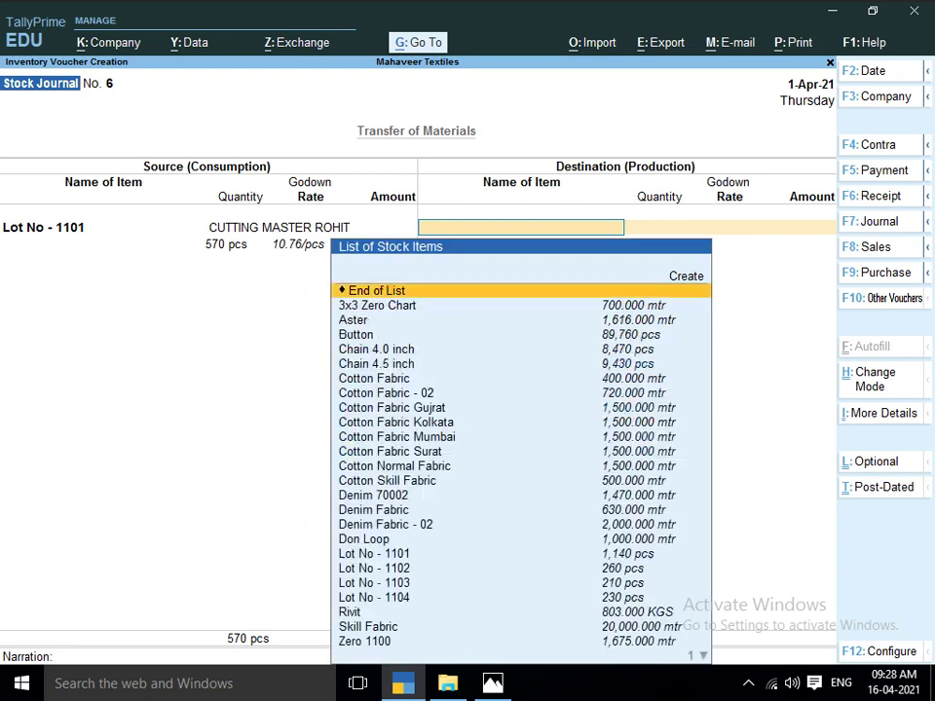
text(LOT)
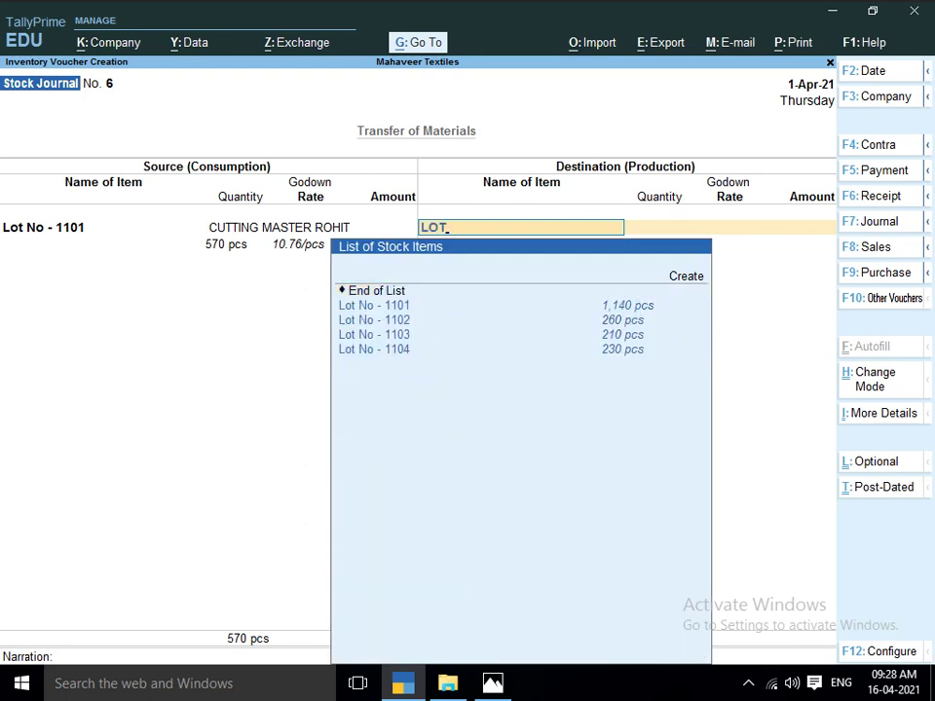
key(Return)
key(Return)
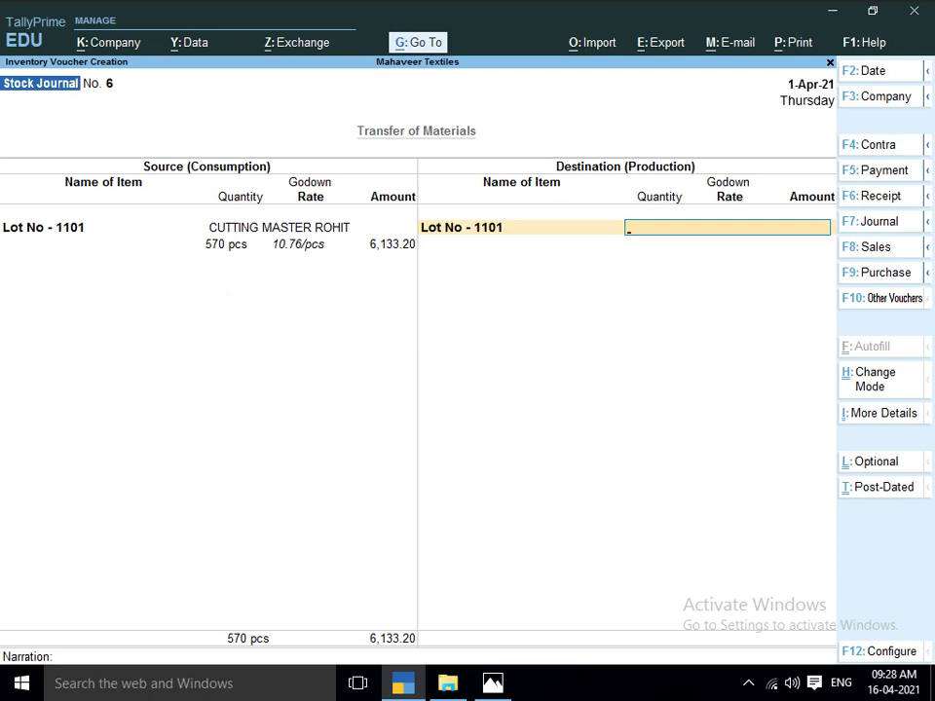
Step: Set the stitching worker's godown as the destination for Lot No - 1101
text(S)
key(Up)
key(Up)
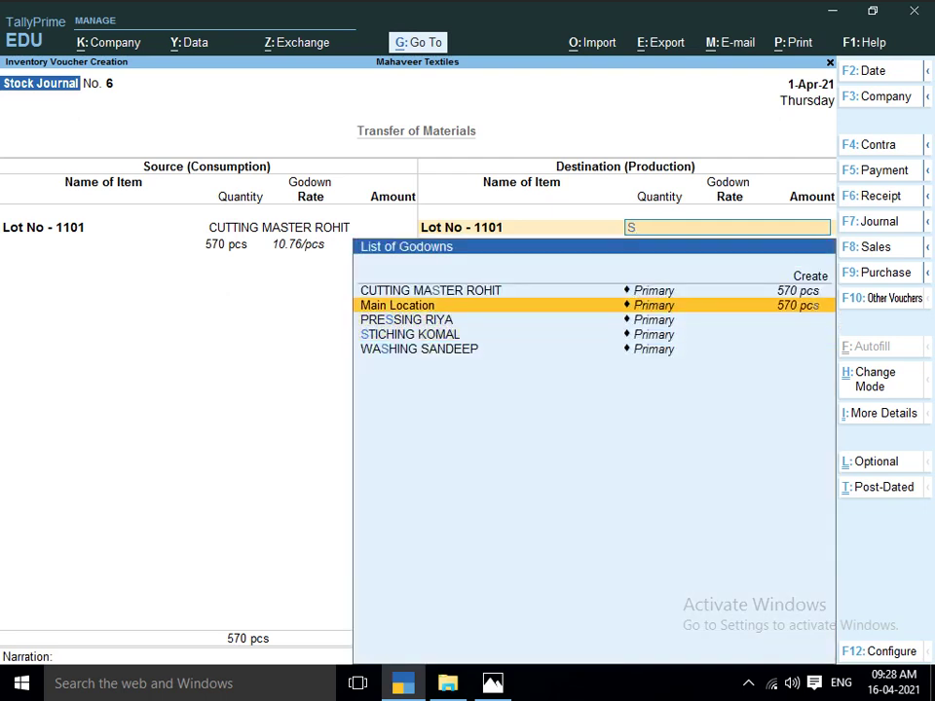
key(Down)
key(Down)
key(Return)
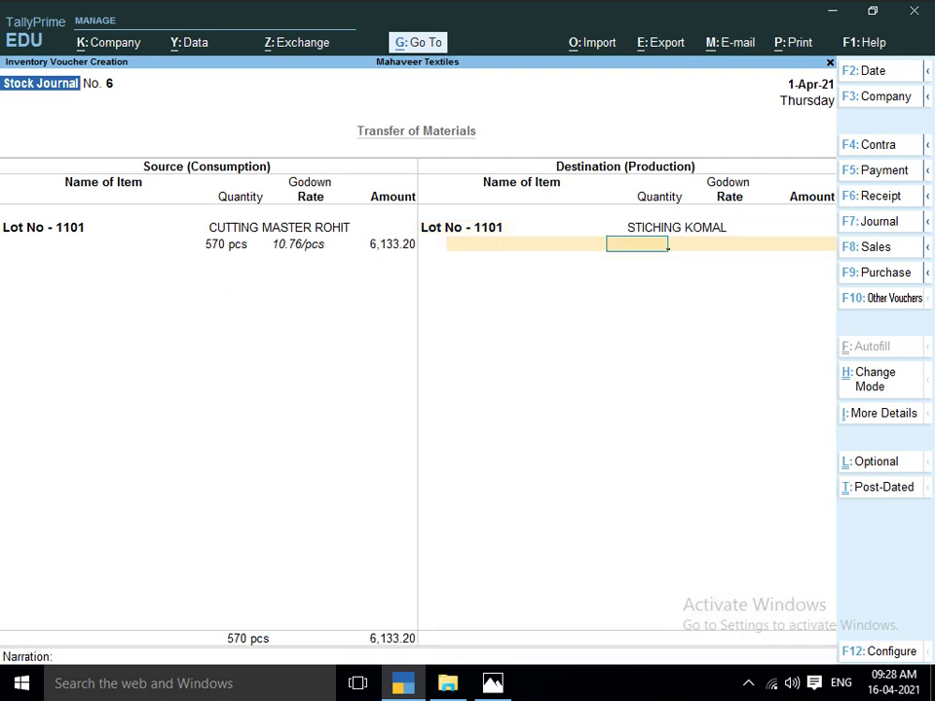
Step: Receive 570 pcs of Lot No - 1101 in the stitching worker's godown at the suggested rate and save the voucher without a narration
text(570)
key(Return)
key(Return)
key(Return)
key(Return)
key(Return)
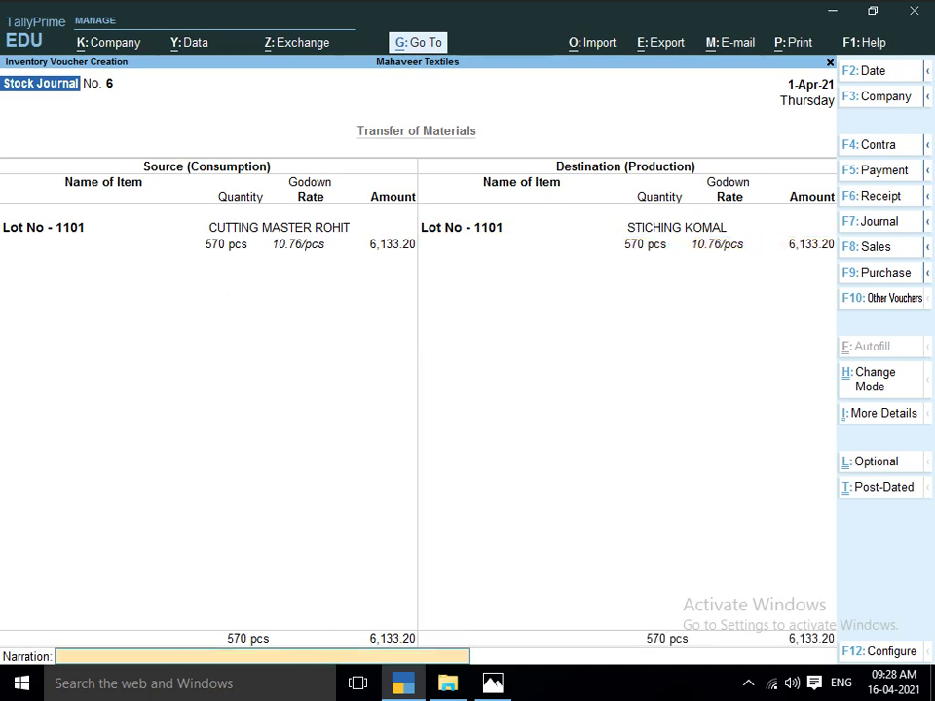
key(Return)
Step: Check the work stages on the Photos sheet and select Lot No - 1101 for consumption in the new TallyPrime voucher, keeping its date
key(alt+Tab)
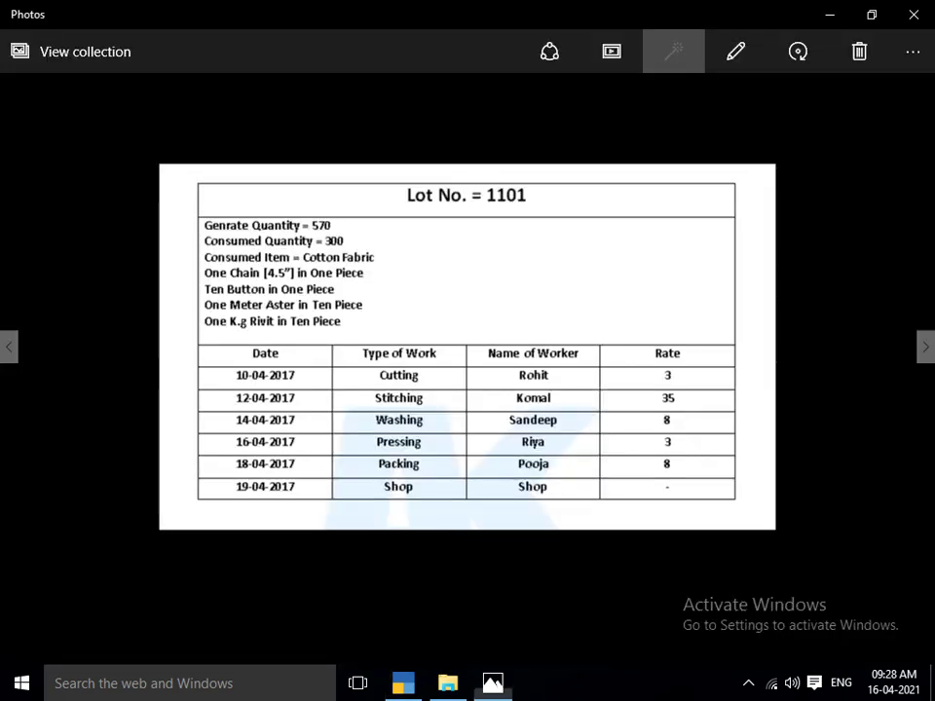
key(alt+Tab)
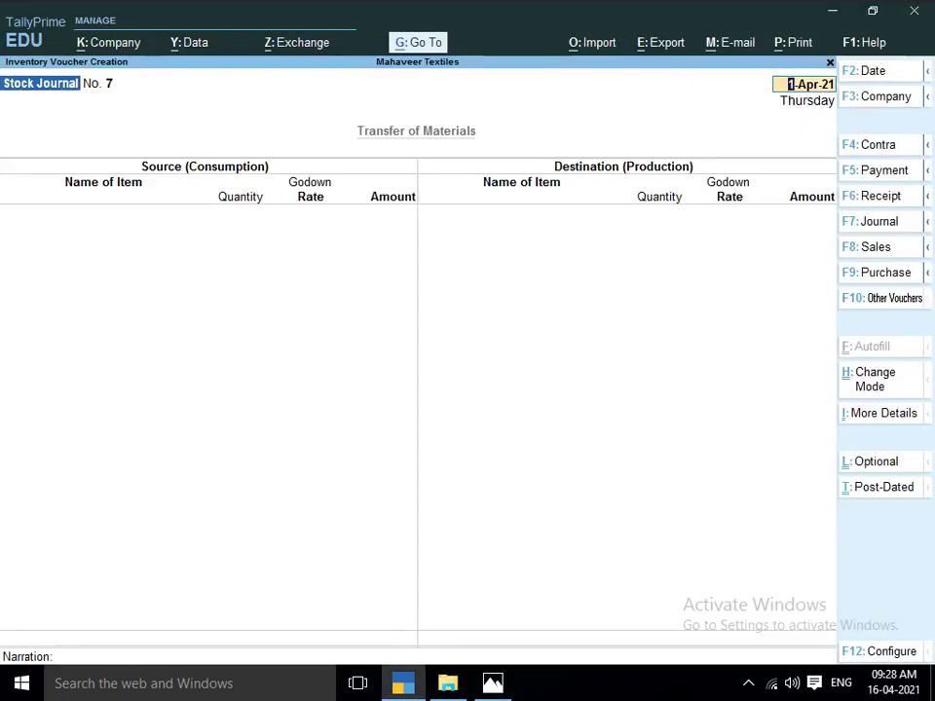
key(Return)
key(alt+Tab)
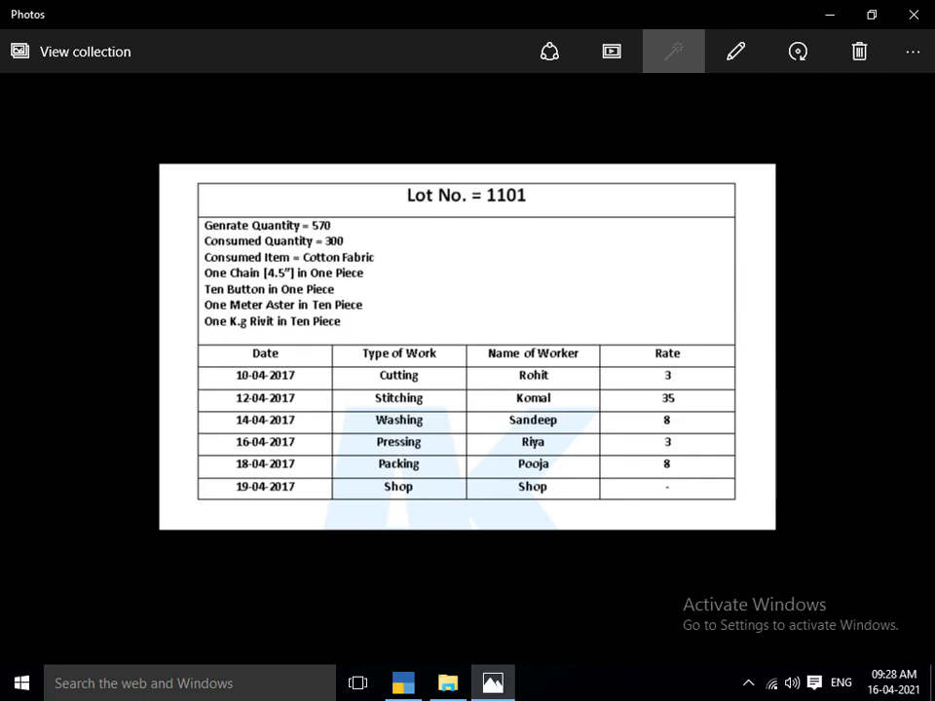
key(alt+Tab)
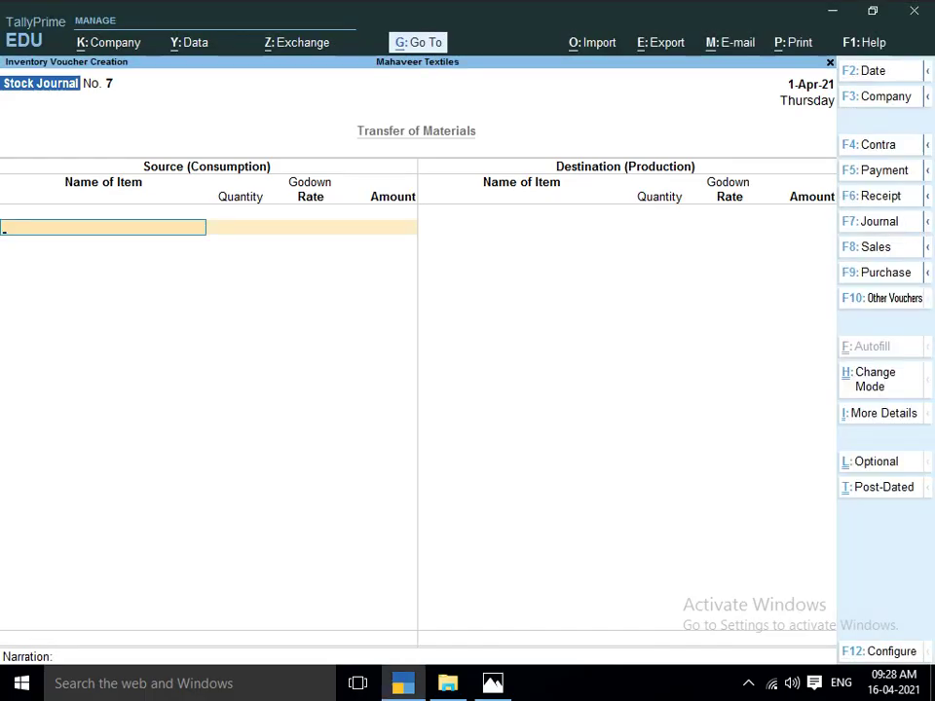
text(LOT)
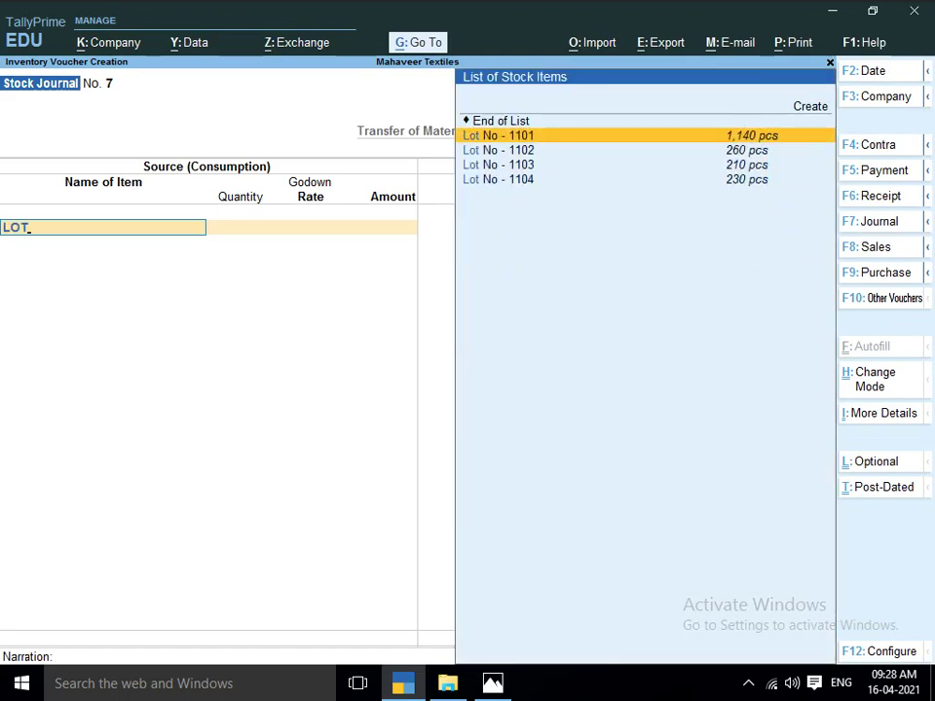
key(Return)
key(Return)
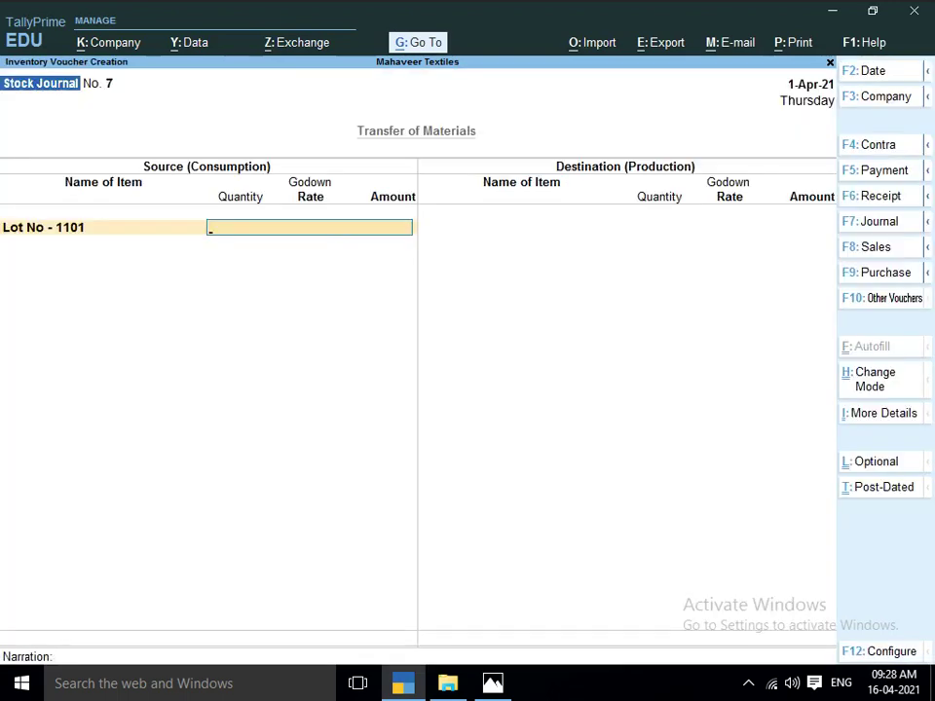
Step: Set the stitching worker's godown as the source for Lot No - 1101
text(MA)
key(Down)
key(Down)
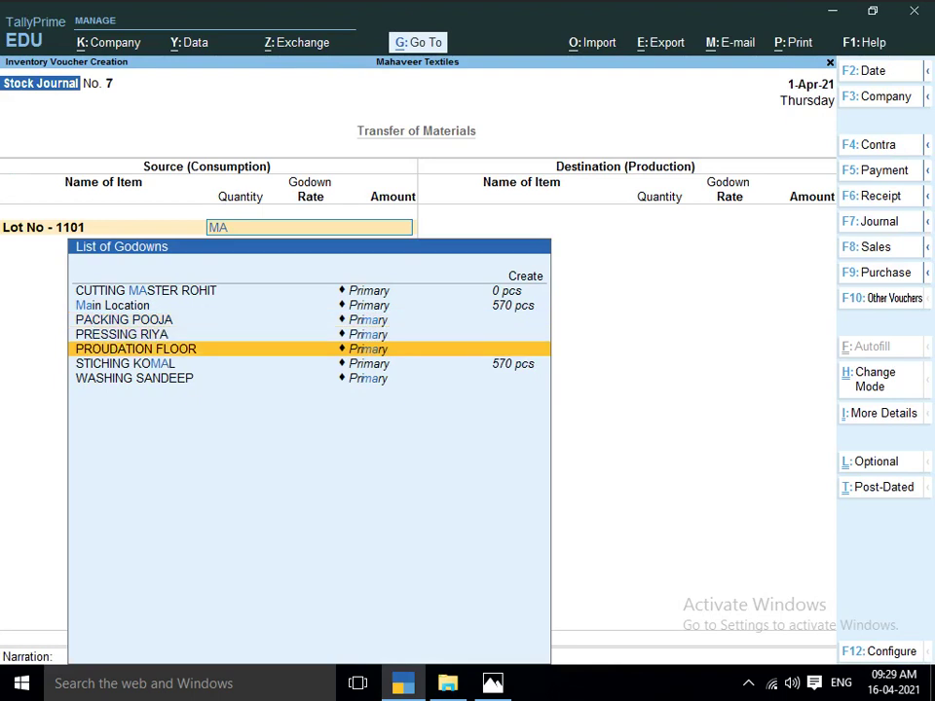
key(Up)
key(Down)
key(Down)
key(Return)
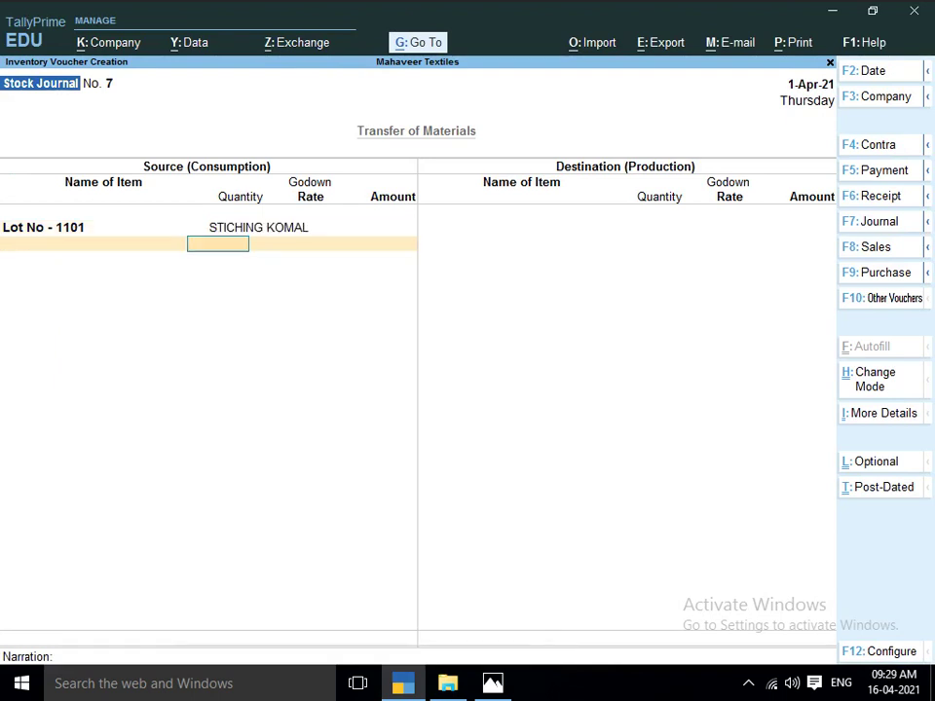
Step: Issue 570 pcs of the lot from the stitching godown, accepting the suggested rate and amount, and end the consumption list
text(570)
key(Return)
key(Return)
key(Return)
key(Return)
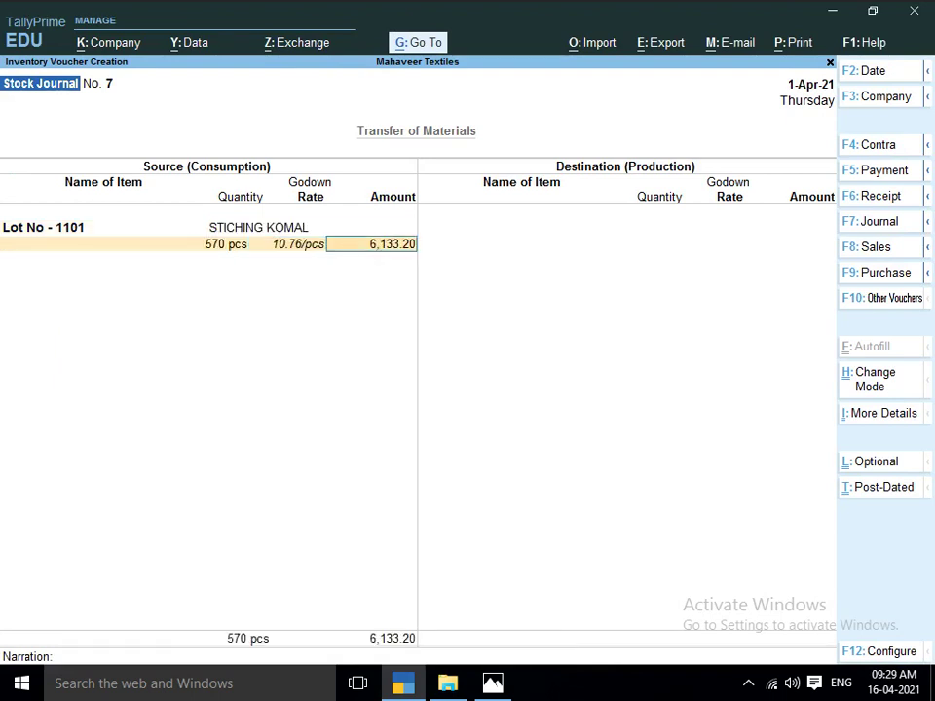
Step: Select Lot No - 1101 as the produced item, leaving its description blank
text(LOT N)
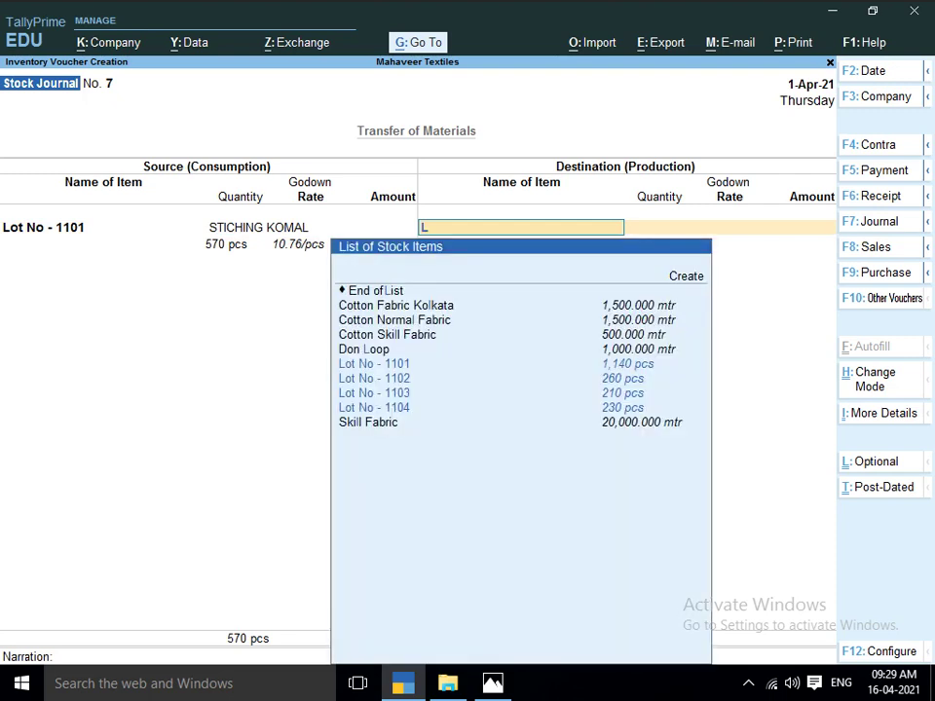
key(Down)
key(Down)
key(Up)
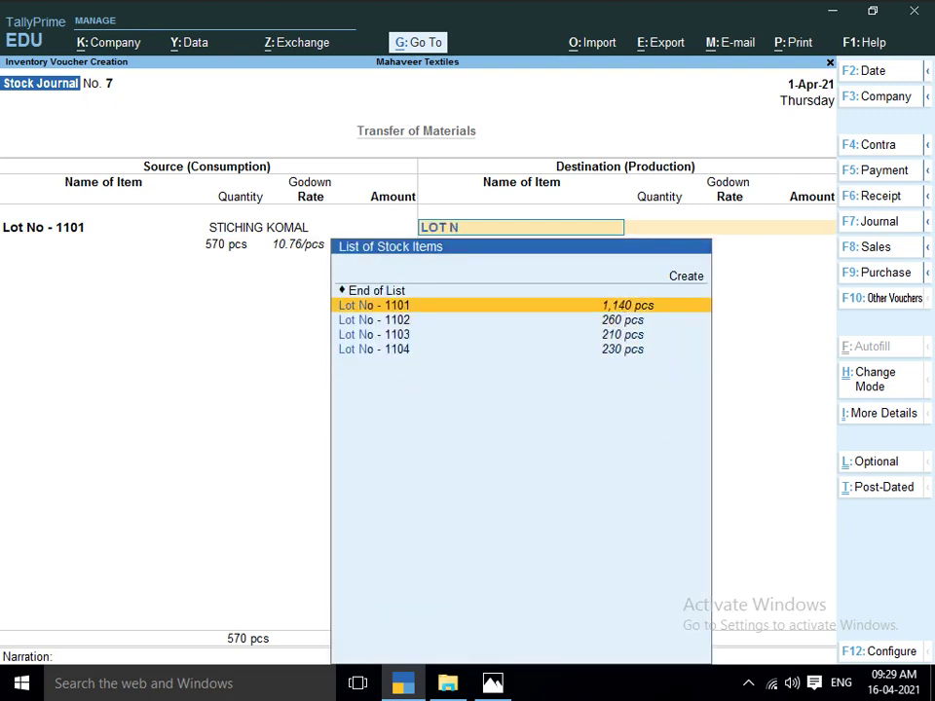
key(Return)
key(Return)
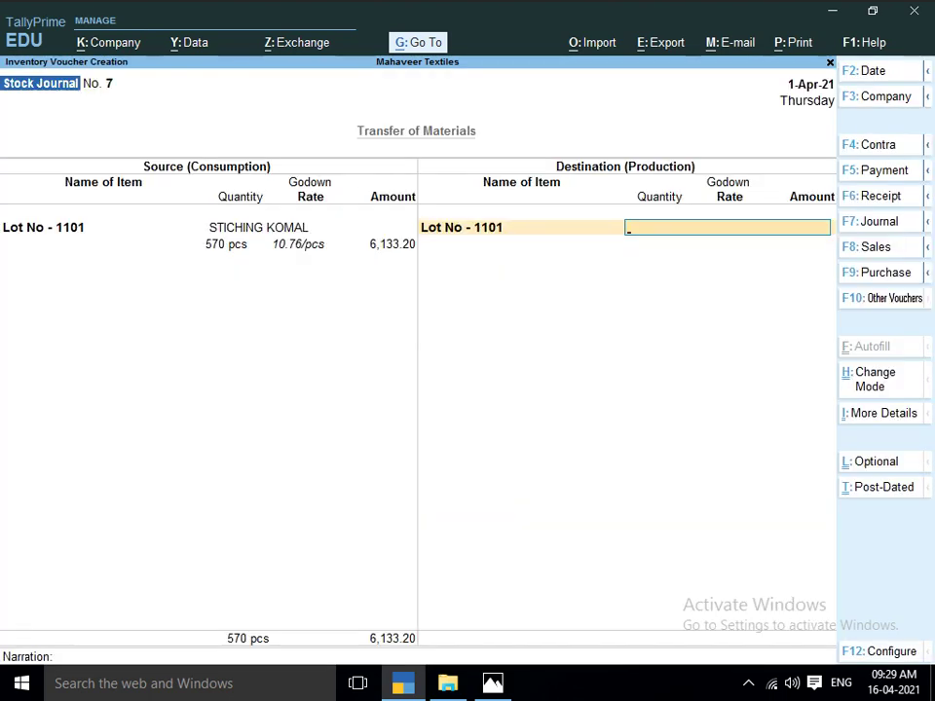
Step: Set the washing worker's godown as the destination for Lot No - 1101
text(MA)
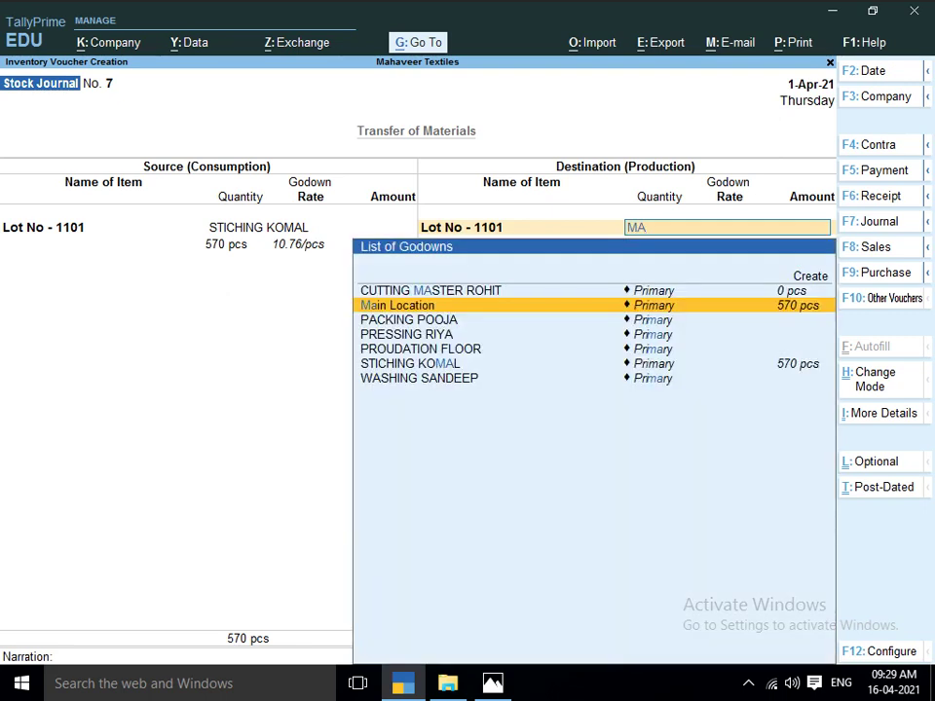
key(Down)
key(Down)
key(Down)
key(Down)
key(Down)
key(Return)
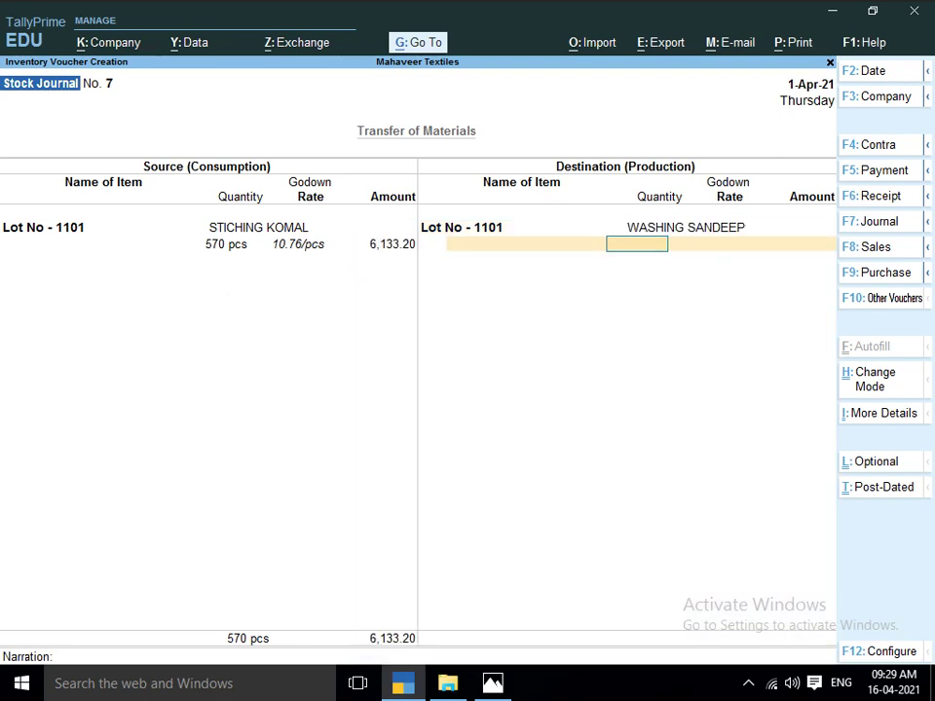
Step: Receive 570 pcs in the washing godown at the suggested rate and save the voucher without a narration, keeping the next voucher's date
key(Return)
text(570)
key(Return)
key(Return)
key(Return)
key(Return)
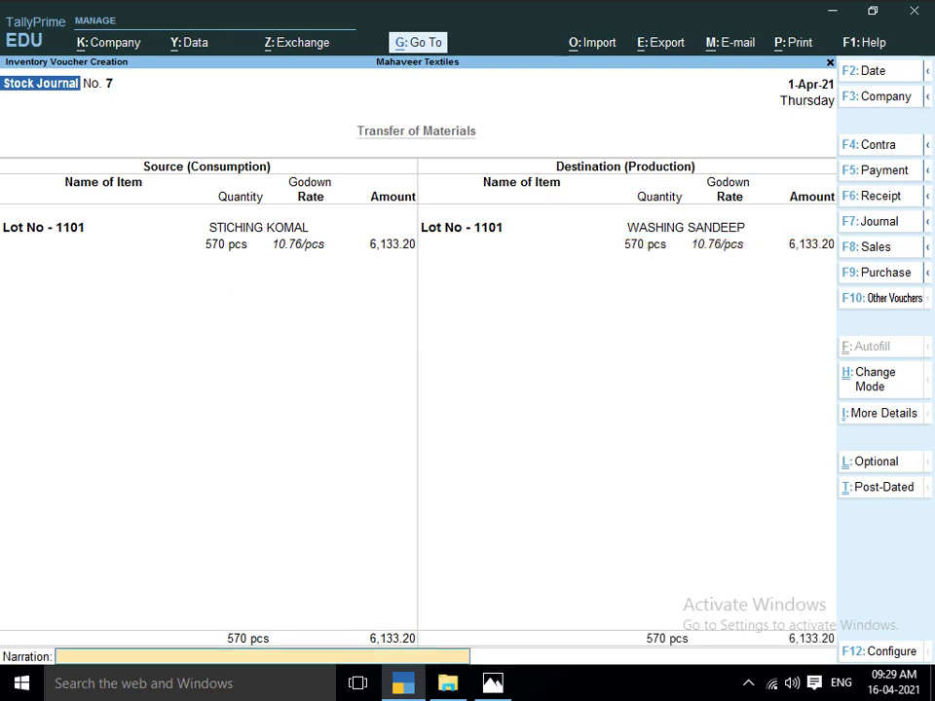
key(Return)
key(Return)
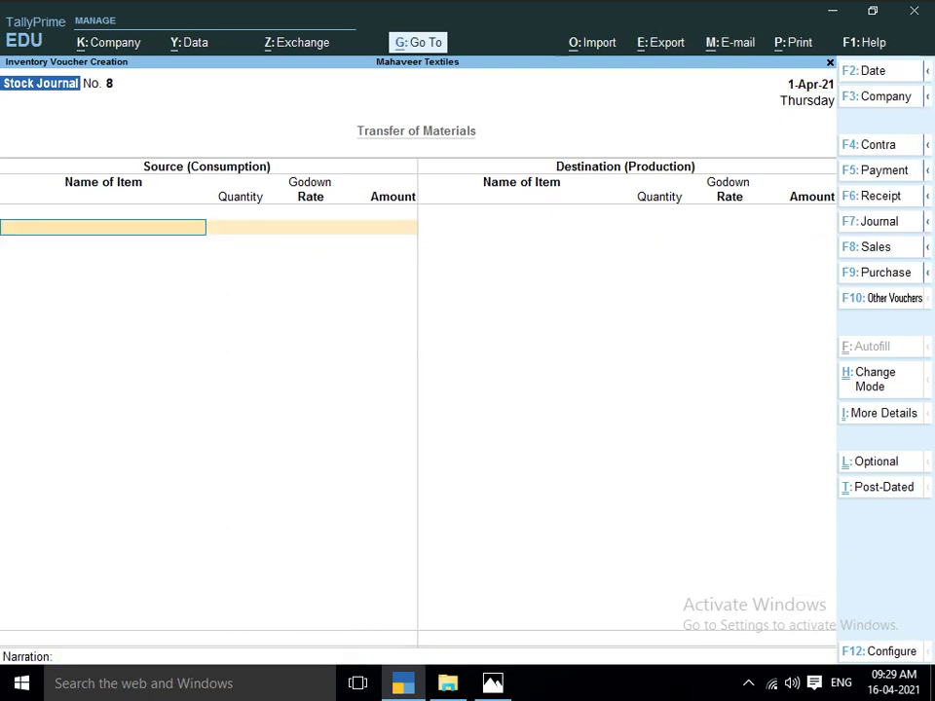
Step: Select Lot No - 1101 as the consumed item in the new voucher, leaving its description blank
text(AS)
key(BackSpace)
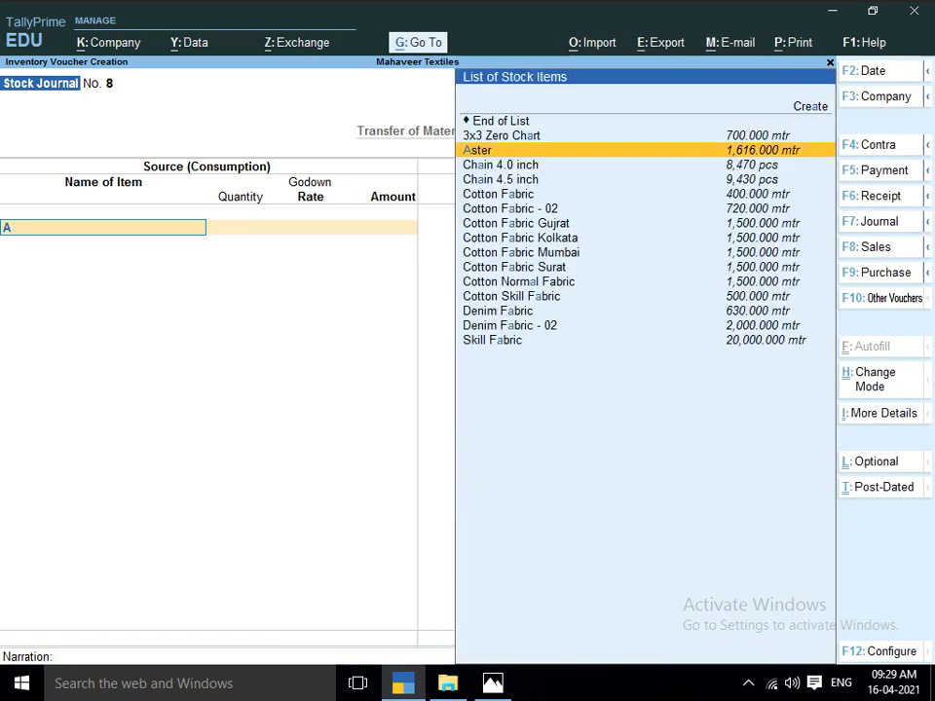
key(BackSpace)
text(LOT N)
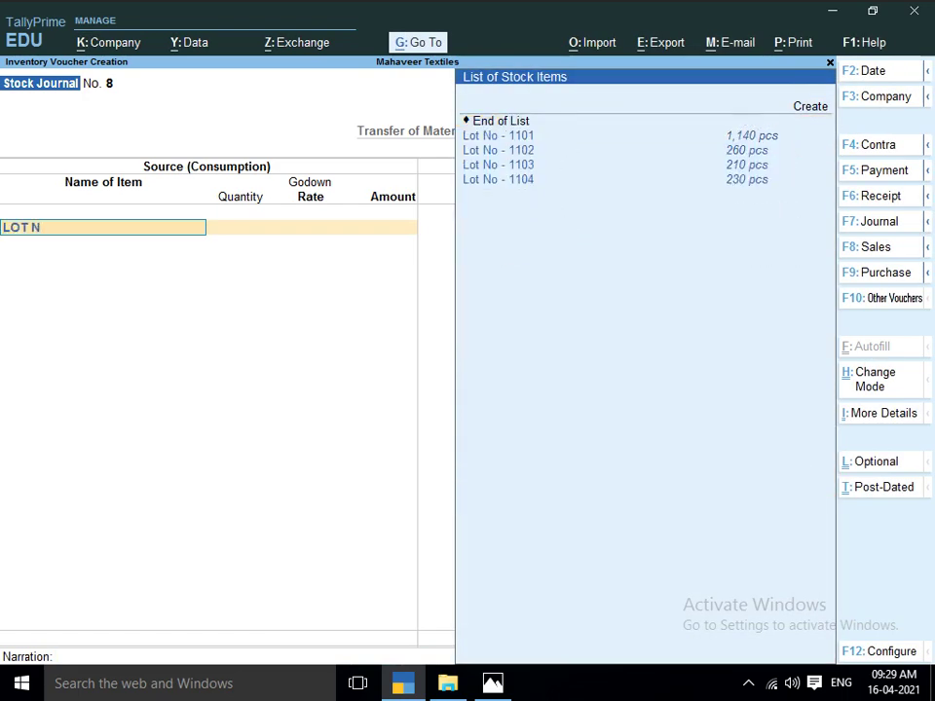
key(Return)
key(Return)
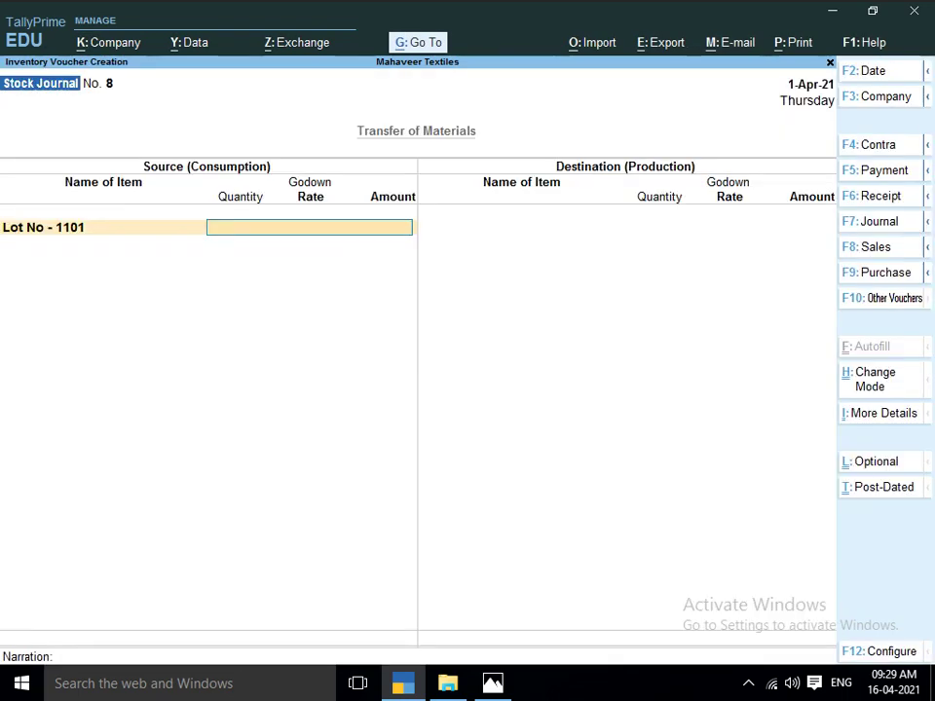
Step: Issue 570 pcs of Lot No - 1101 from the washing worker's godown, accepting the suggested rate and amount
text(WAS)
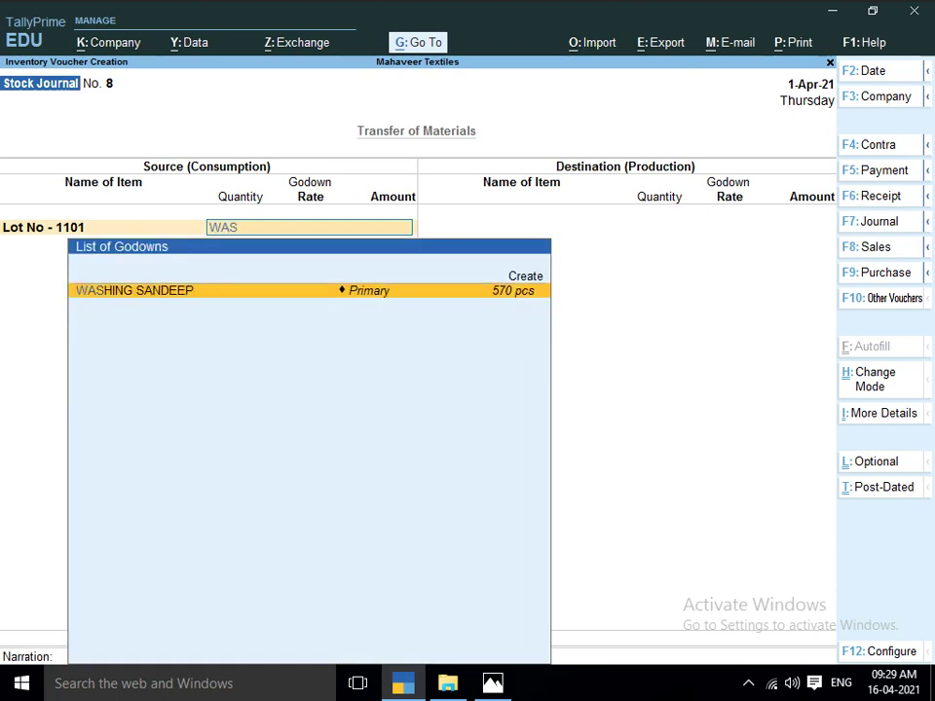
key(Return)
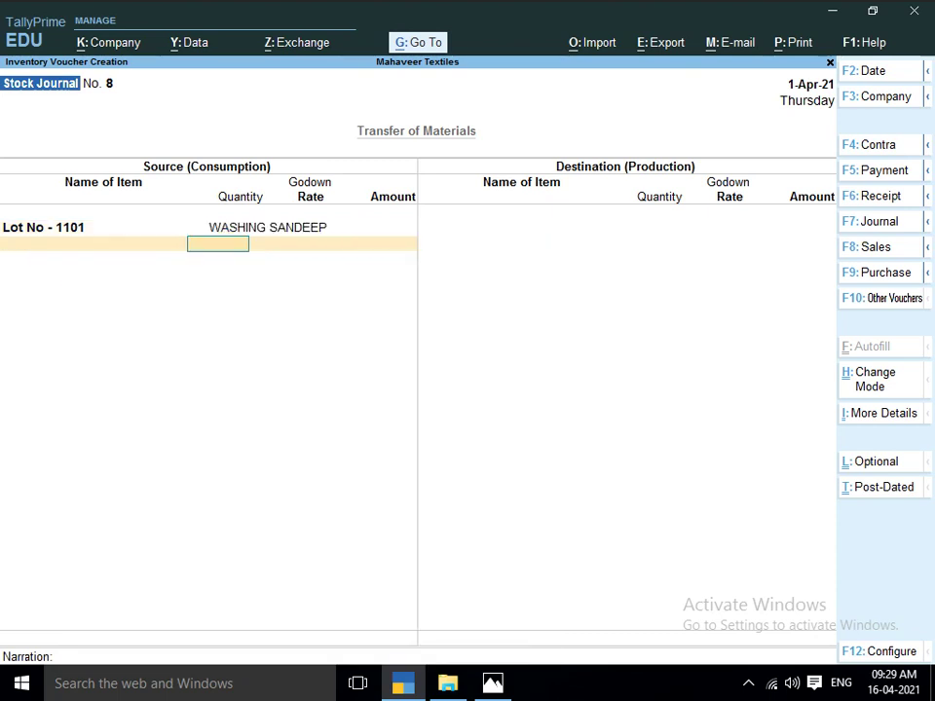
text(570)
key(Return)
key(Return)
key(Return)
key(Return)
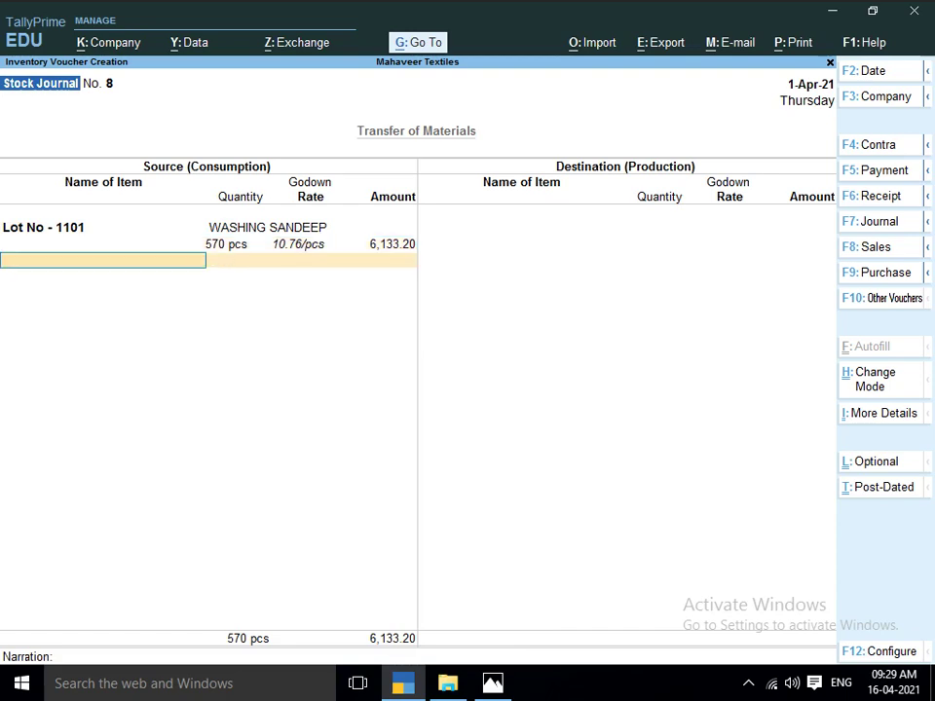
Step: Check the next work stage on the Photos sheet and select Lot No - 1101 on the TallyPrime voucher's production side
key(alt+Tab)
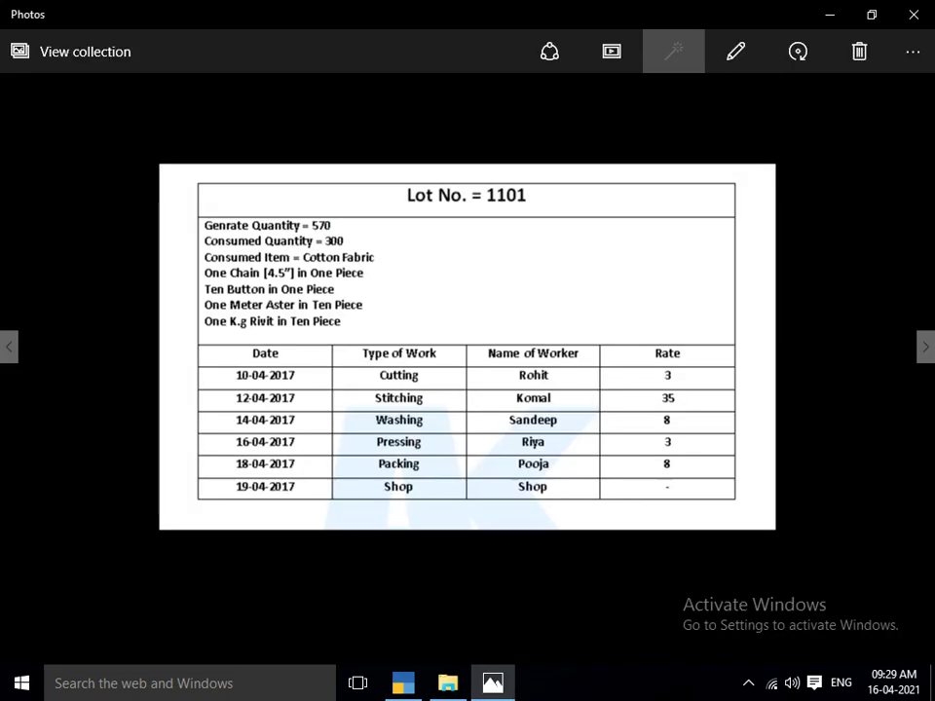
key(alt+Tab)
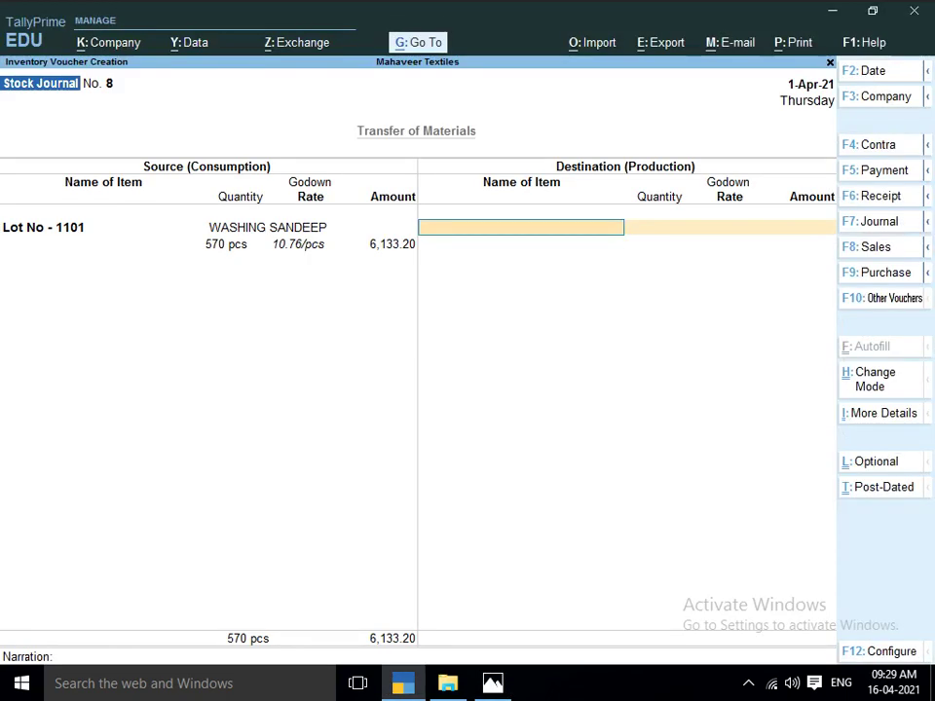
text(LOT N)
key(Down)
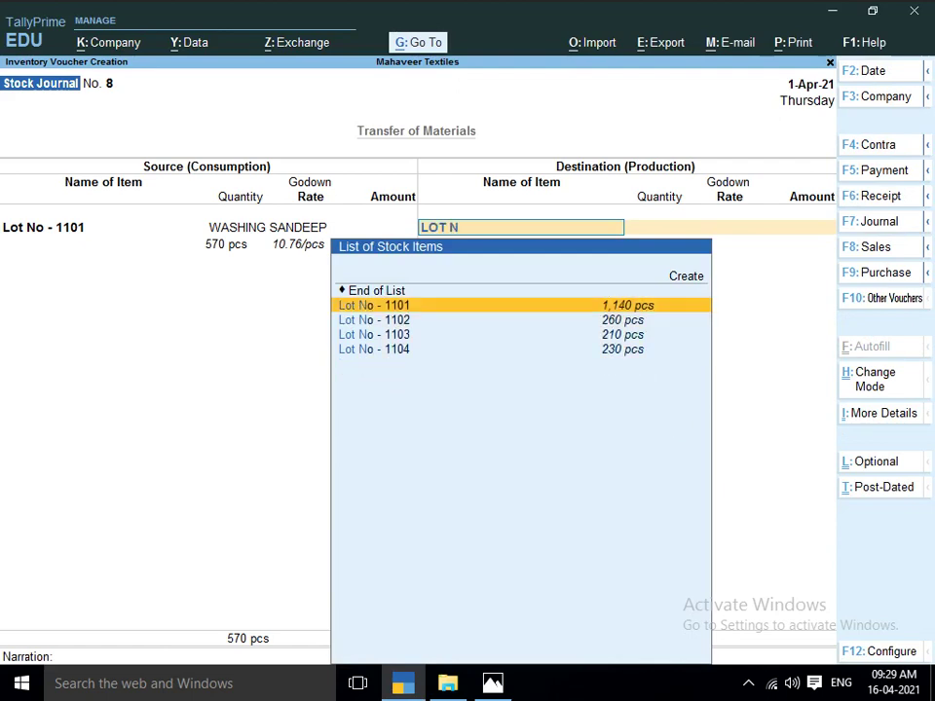
key(Down)
key(Up)
key(Return)
key(Return)
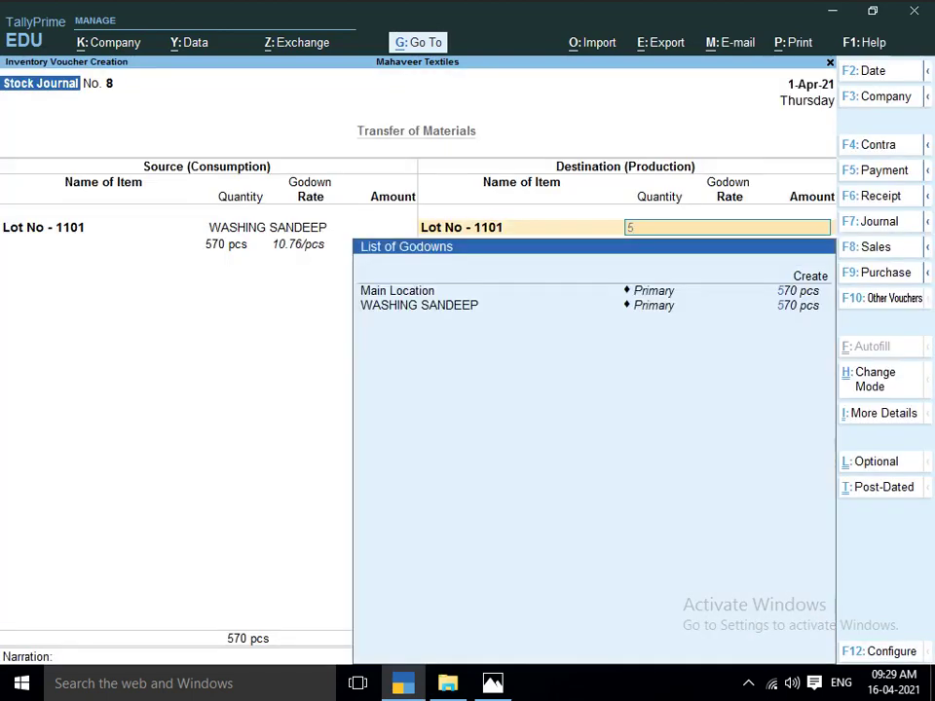
Step: Receive 570 pcs of the lot at Main Location with the suggested rate and save the voucher, keeping the next voucher's date
key(Return)
text(570)
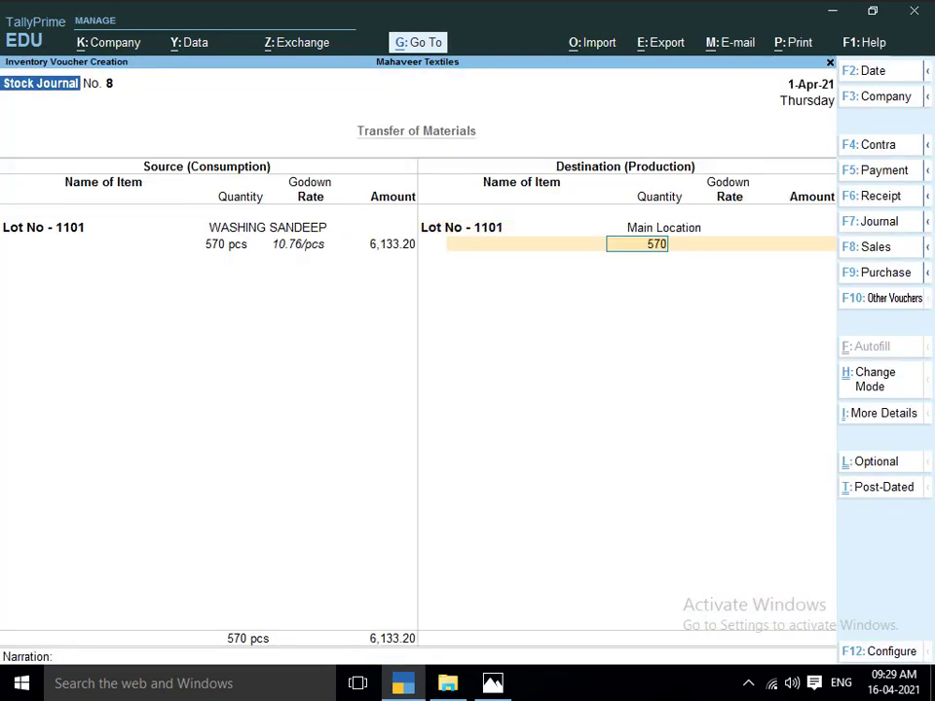
key(Return)
key(Return)
key(Return)
key(Return)
key(Return)
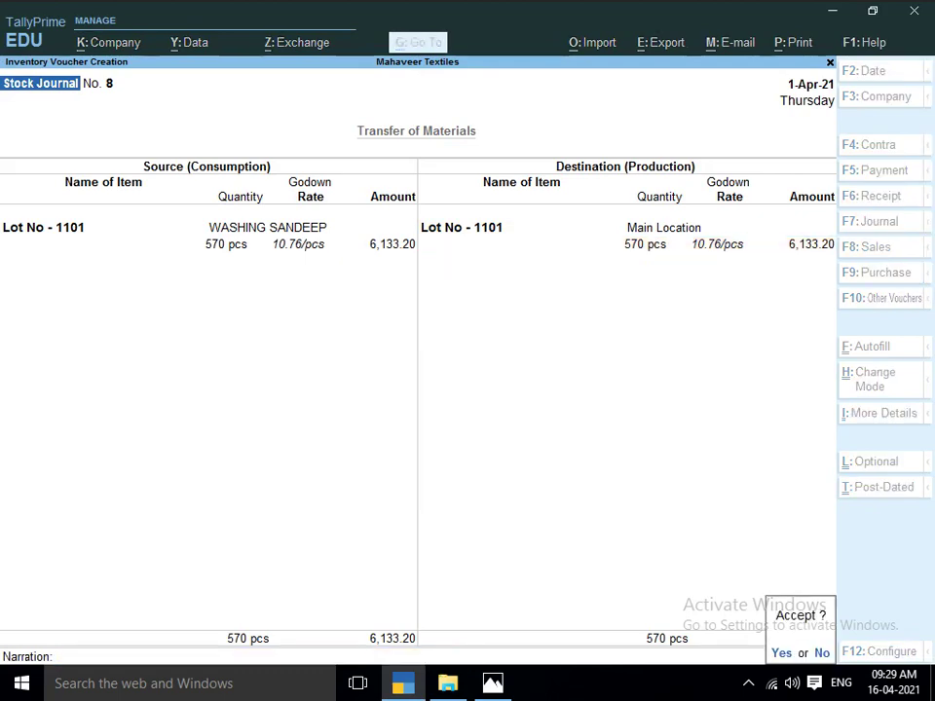
key(Return)
key(Return)
Step: Consult the lot sheet in Photos again and select Lot No - 1101 on the consumption side of the new TallyPrime voucher
key(alt+Tab)
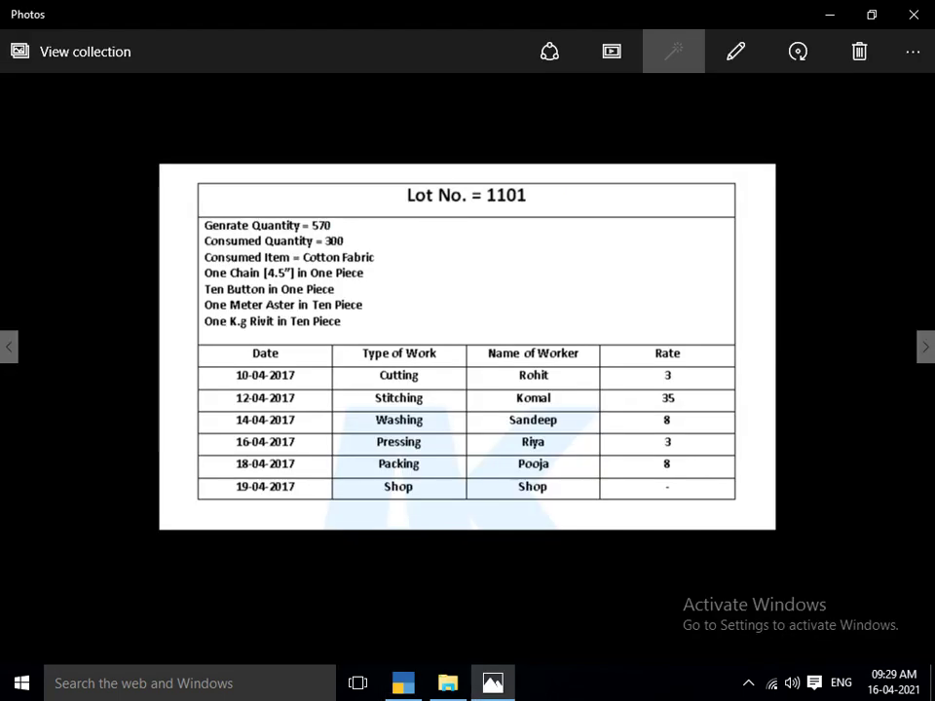
key(alt+Tab)
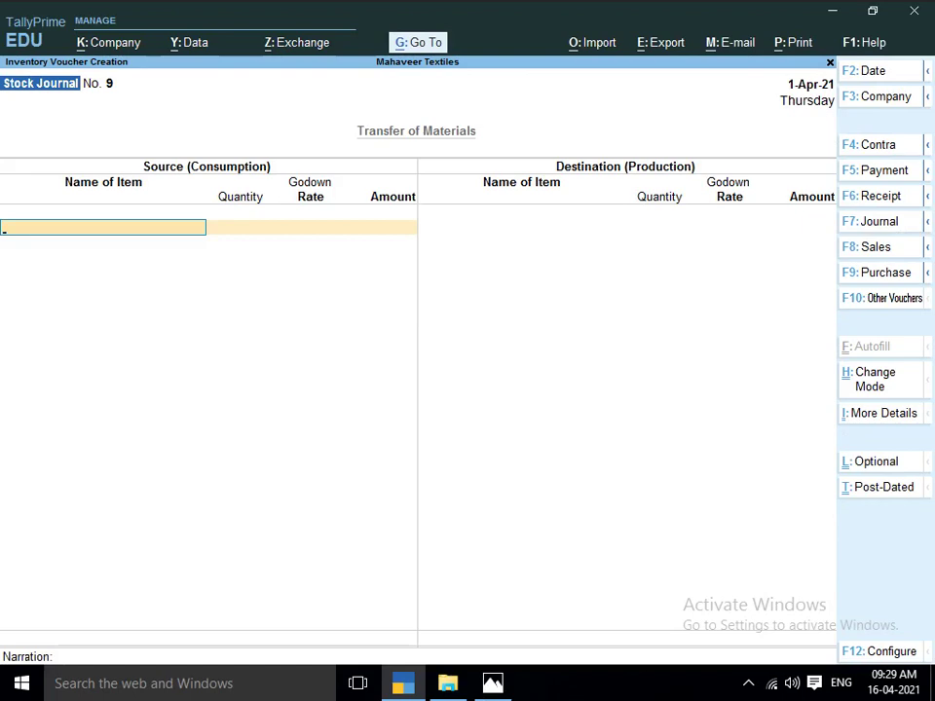
text(LOT)
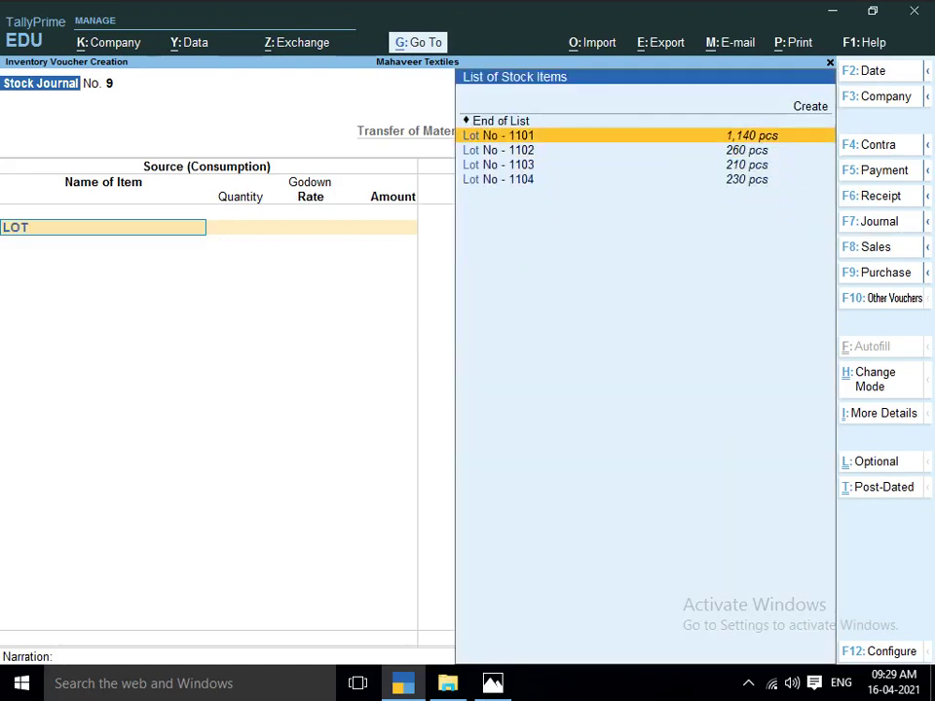
key(Return)
key(Return)
Step: Issue 570 pcs of Lot No - 1101 from Main Location, accepting the suggested rate and amount, and end the consumption list
text(MA)
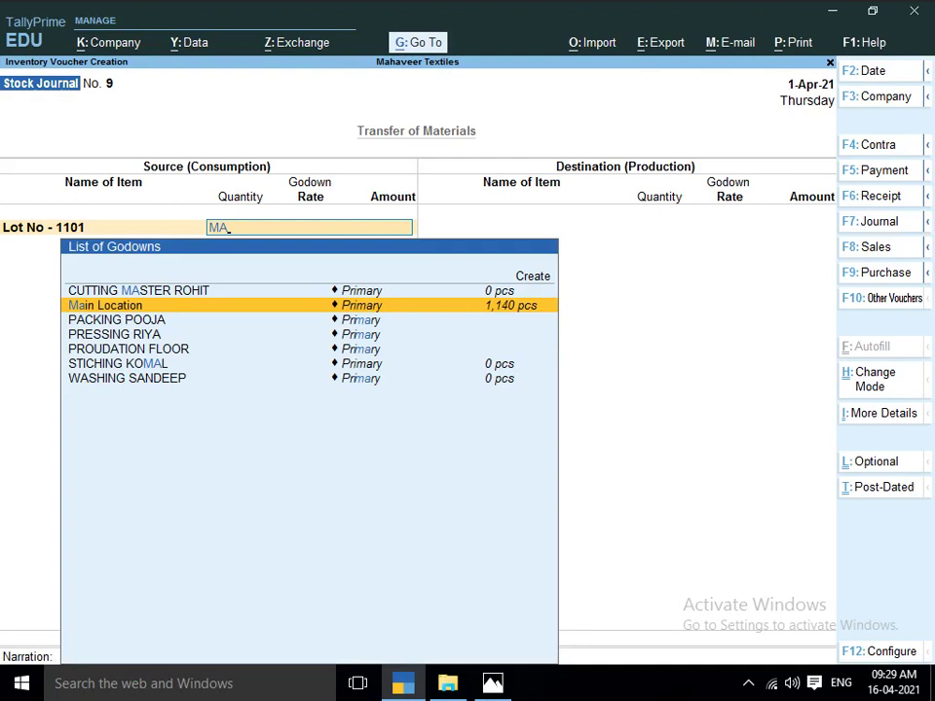
key(Return)
text(5)
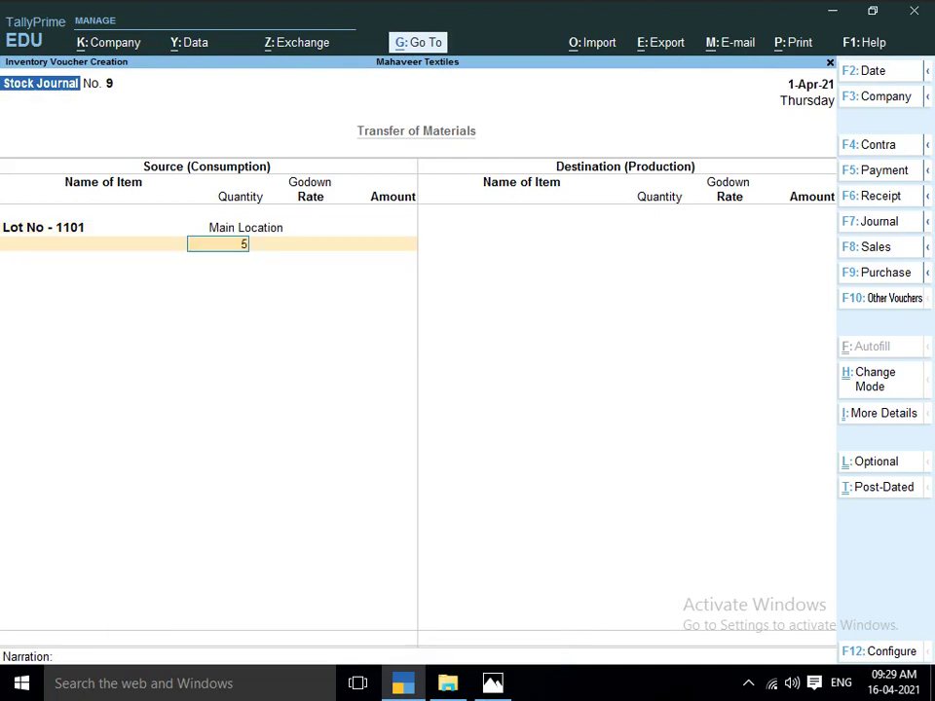
text(70)
key(Return)
key(Return)
key(Return)
key(Return)
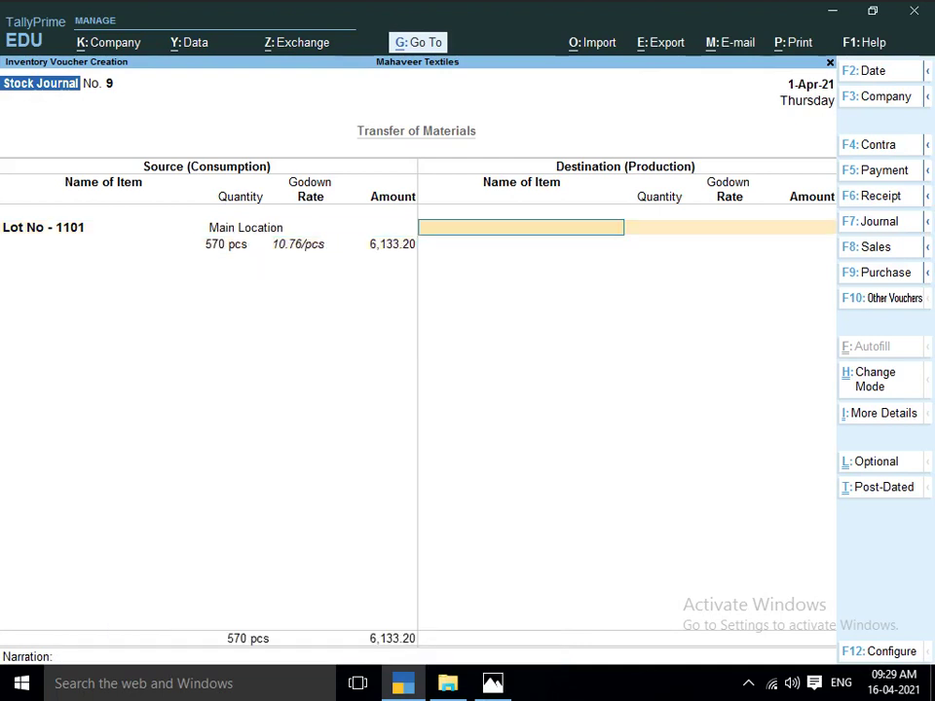
Step: Receive 570 pcs of Lot No - 1101 at Main Location on the production side, accepting the suggested rate and leaving the narration blank
text(LOT)
key(Down)
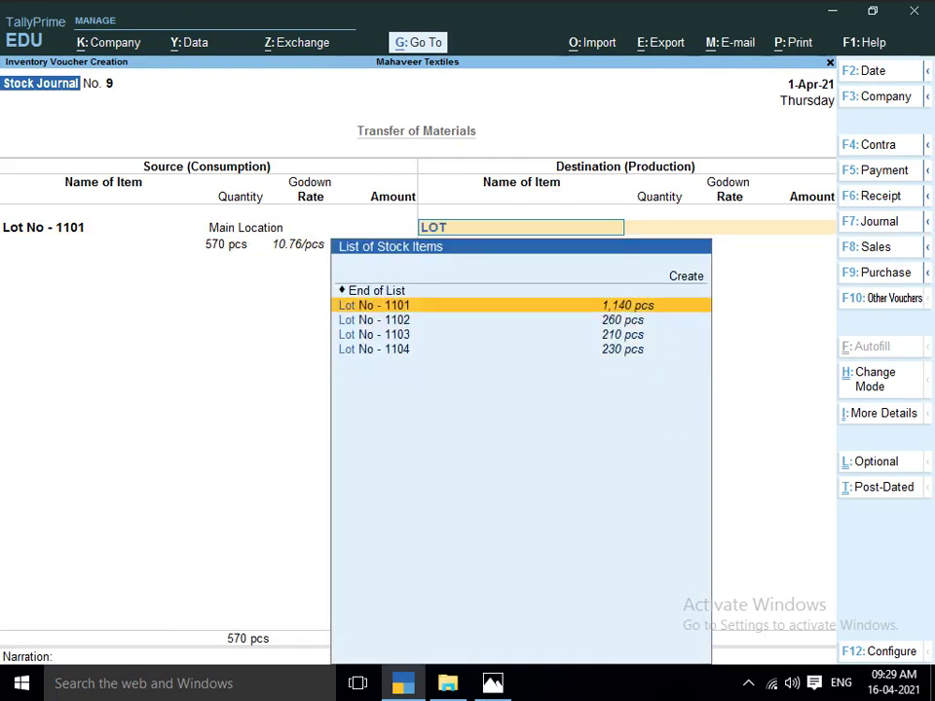
key(Return)
key(Return)
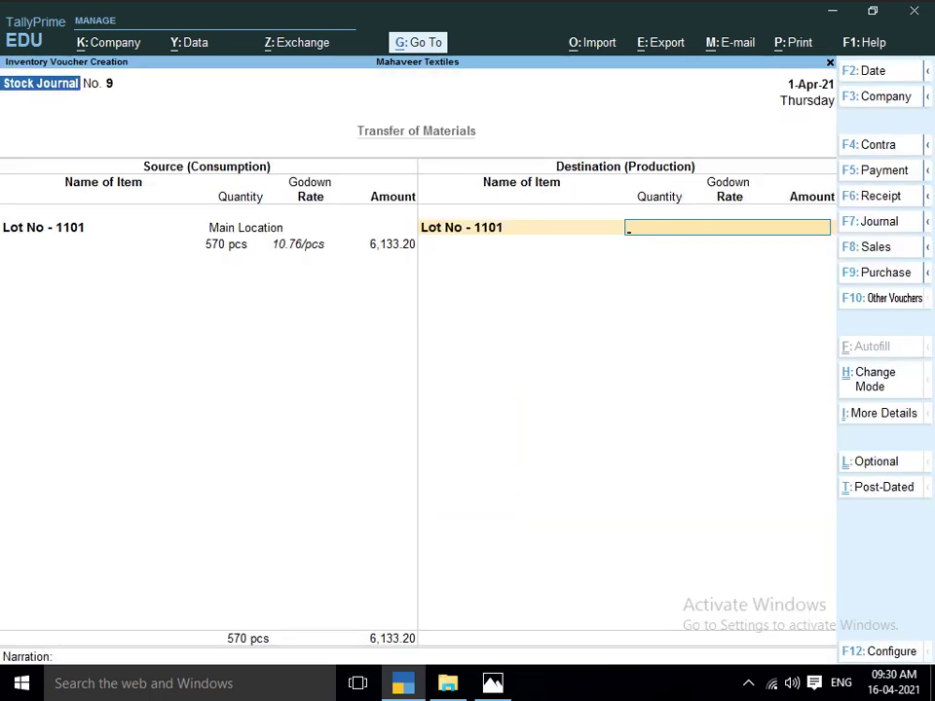
text(MA)
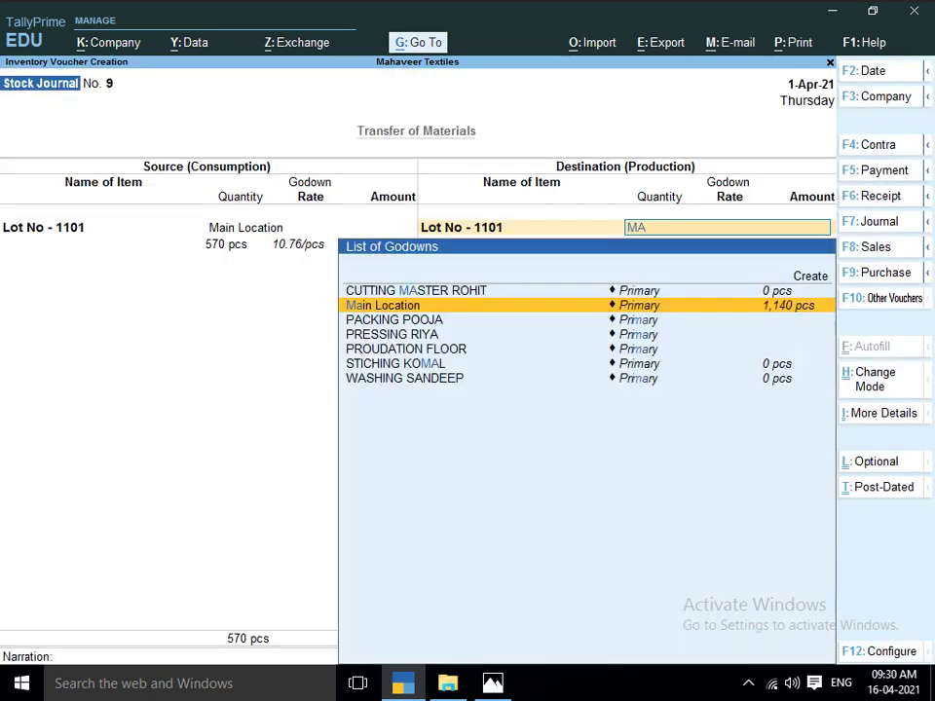
key(Return)
text(570)
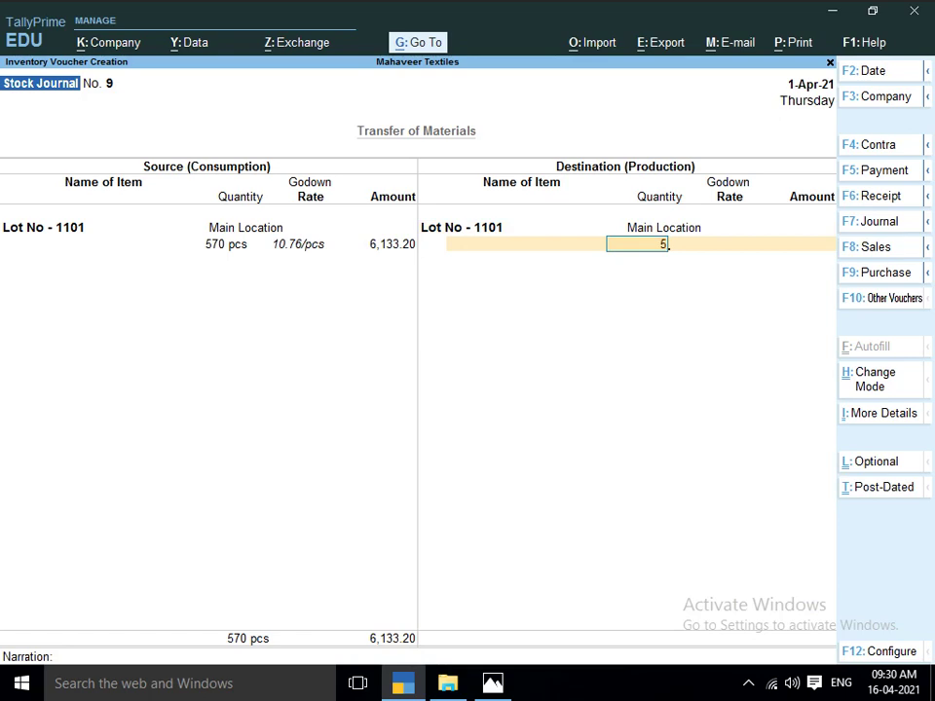
key(Return)
key(Return)
key(Return)
key(Return)
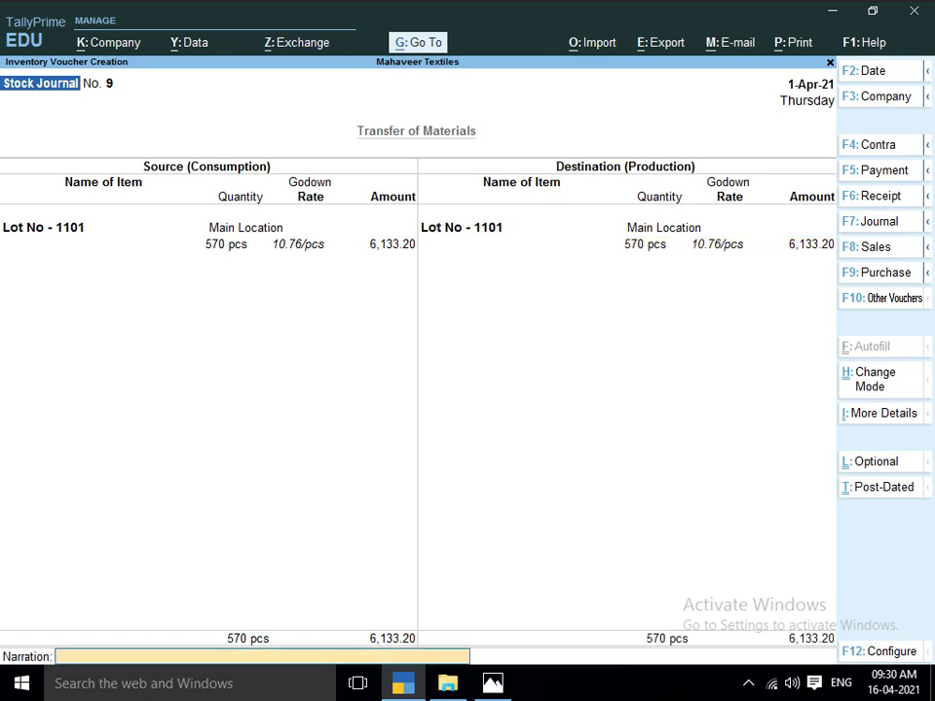
key(Return)
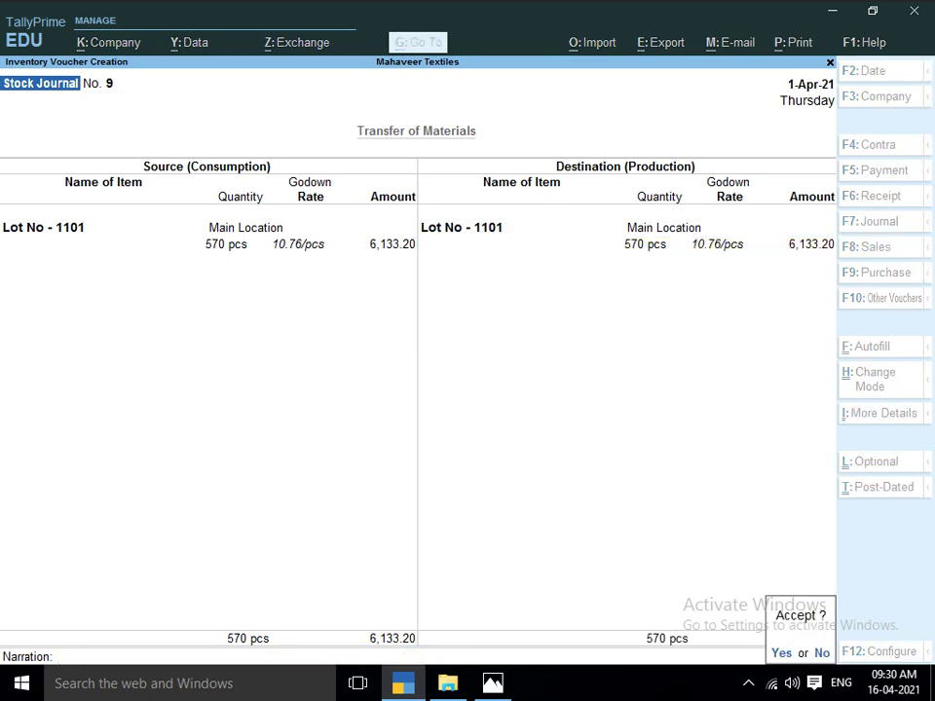
Step: Compare the voucher with the lot sheet in Photos and return to its entries in TallyPrime without saving
key(alt+Tab)
key(alt+Tab)
key(alt+Tab)
key(alt+Tab)
key(n)
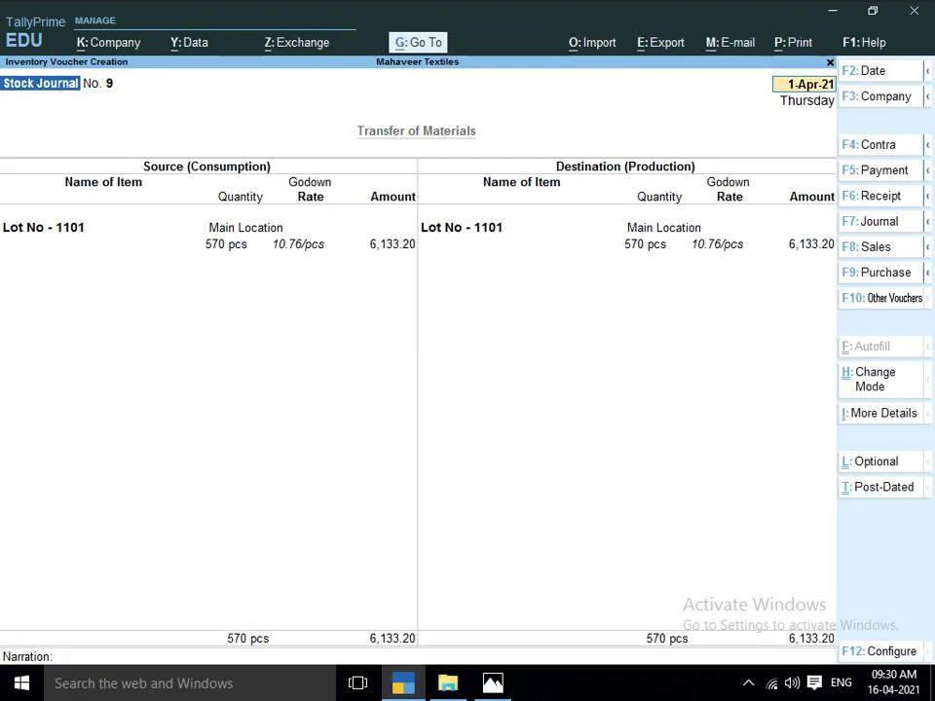
Step: Review the consumption-side quantity and the available godowns for Lot No - 1101
key(Return)
key(Return)
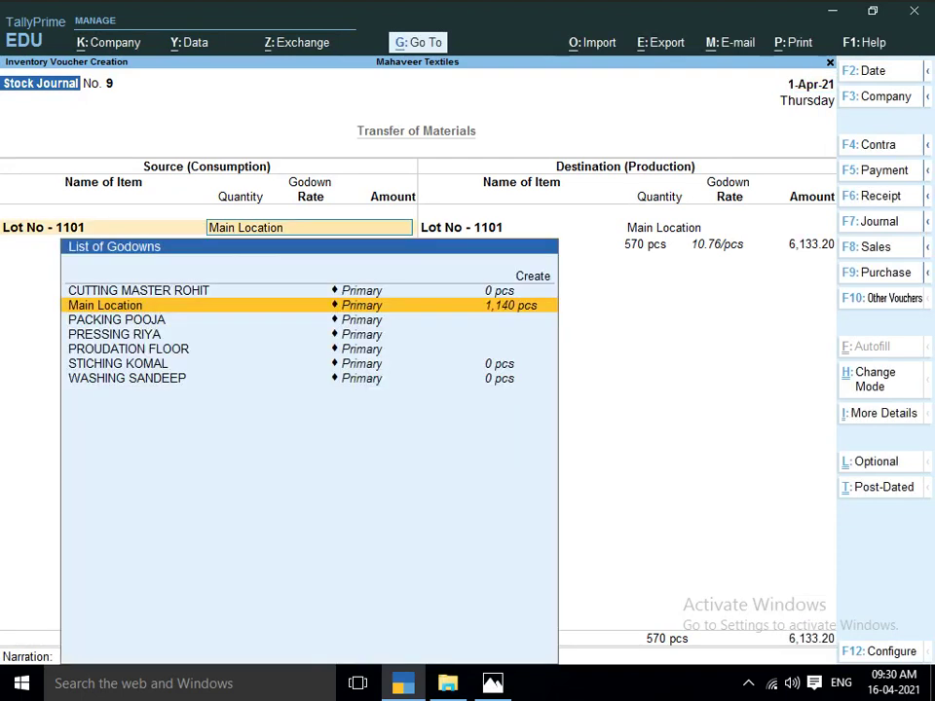
key(Down)
key(Down)
key(Up)
key(Up)
key(Return)
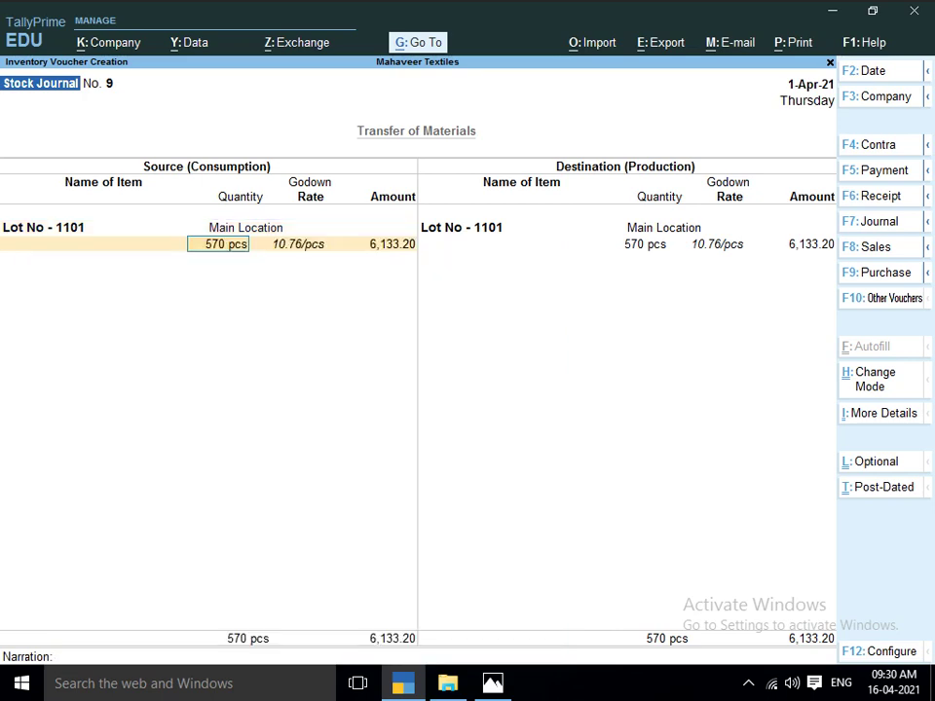
key(BackSpace)
key(BackSpace)
key(Return)
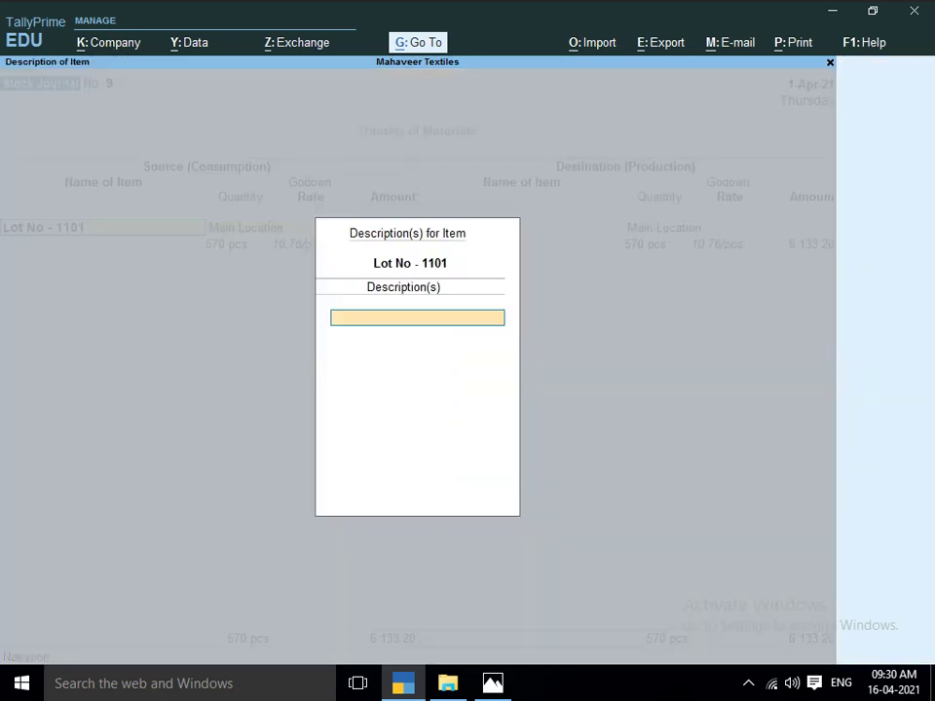
key(Return)
key(Down)
key(Down)
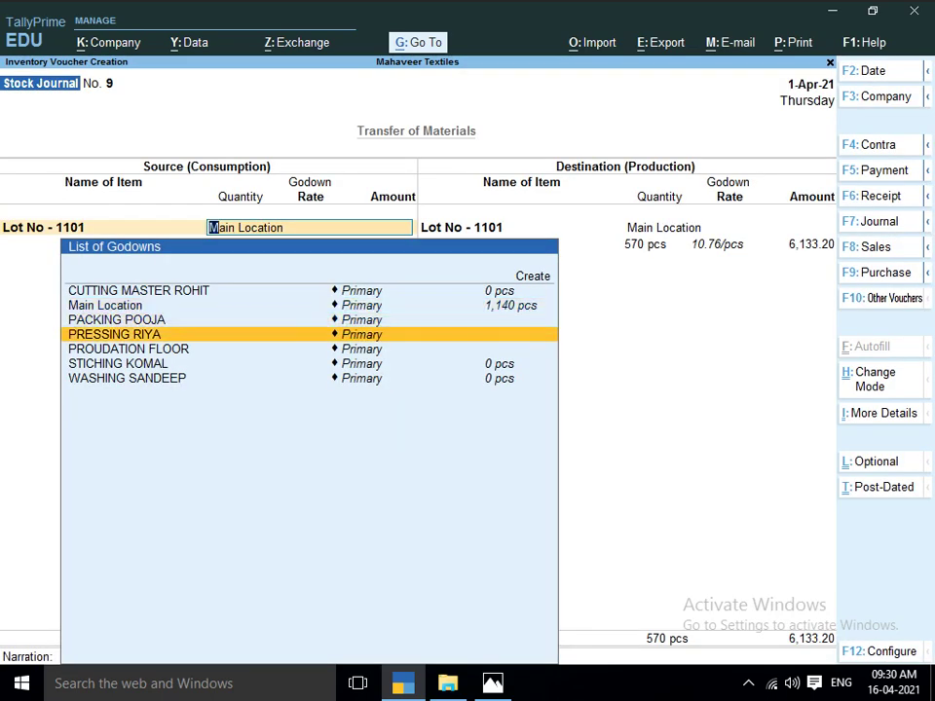
key(Up)
key(Up)
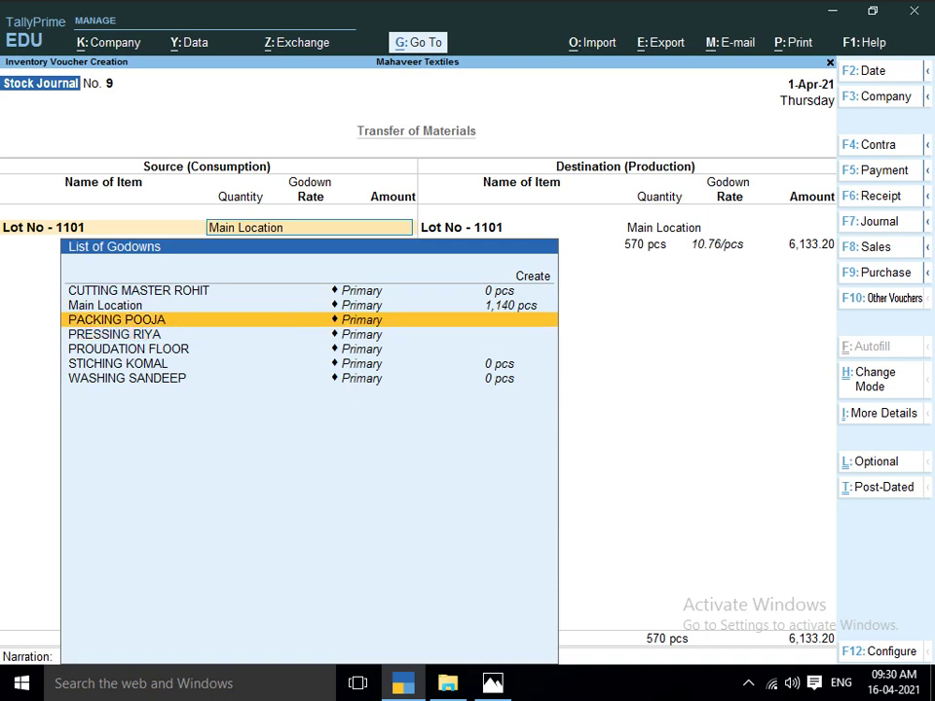
key(Return)
key(Return)
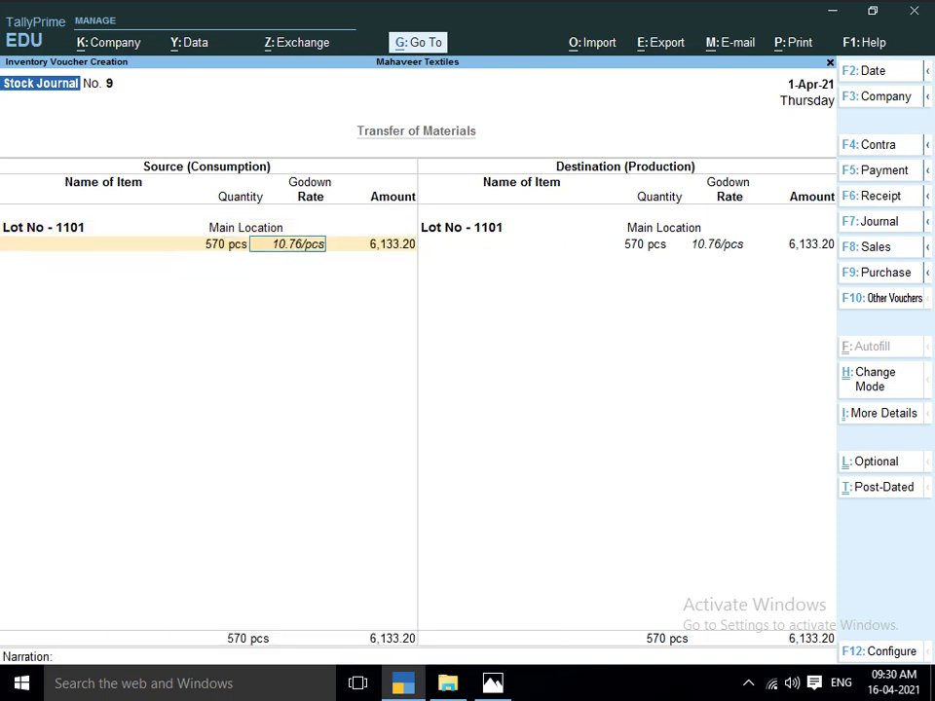
key(Return)
key(Return)
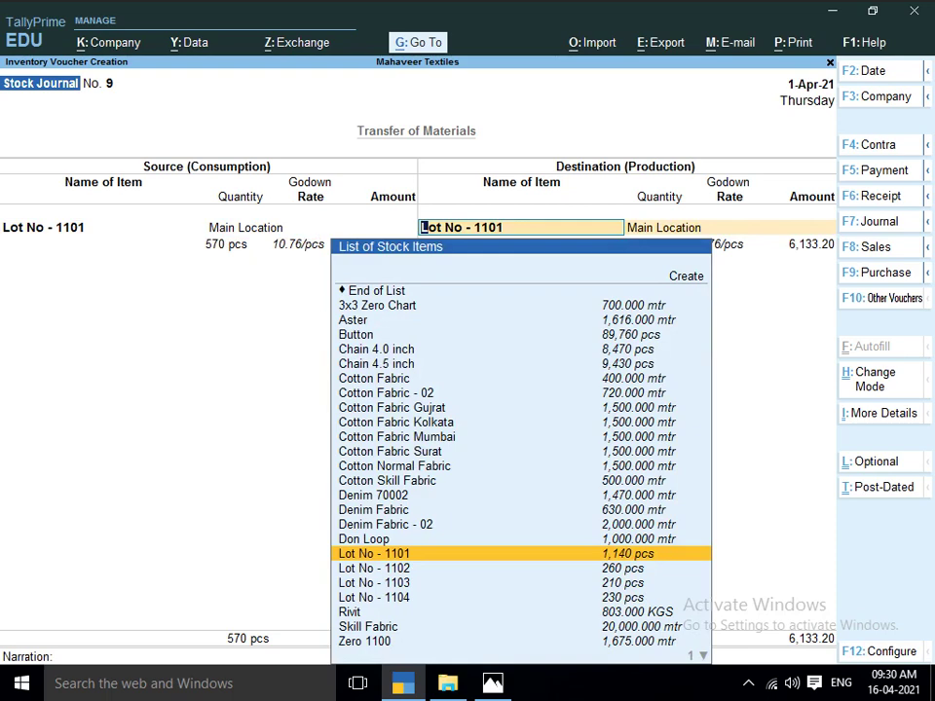
key(Return)
key(Return)
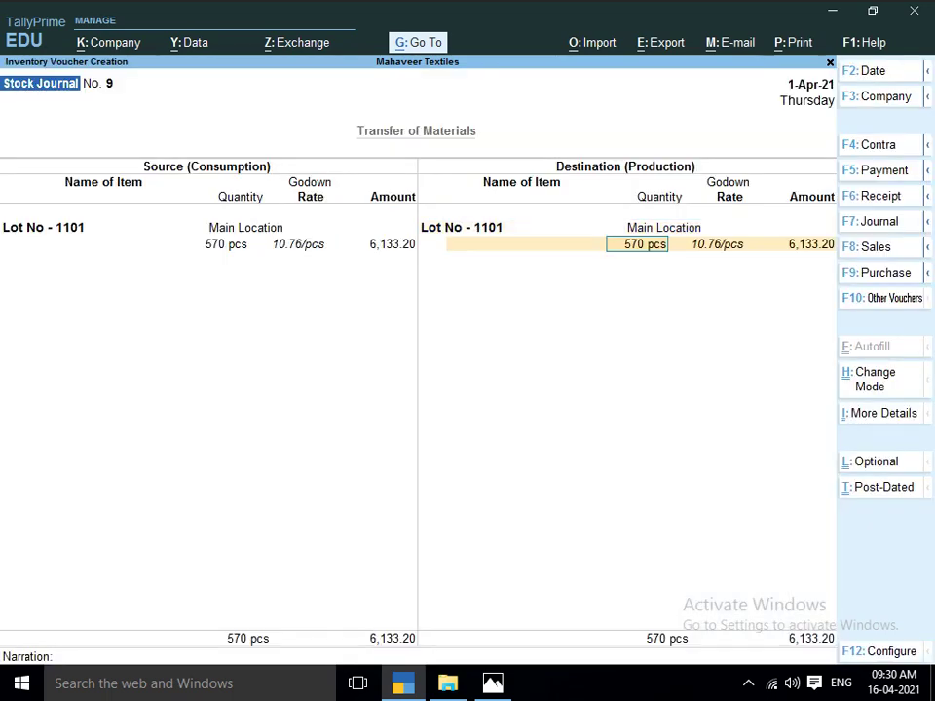
key(Return)
key(Return)
key(BackSpace)
key(BackSpace)
key(BackSpace)
key(BackSpace)
key(BackSpace)
key(BackSpace)
key(BackSpace)
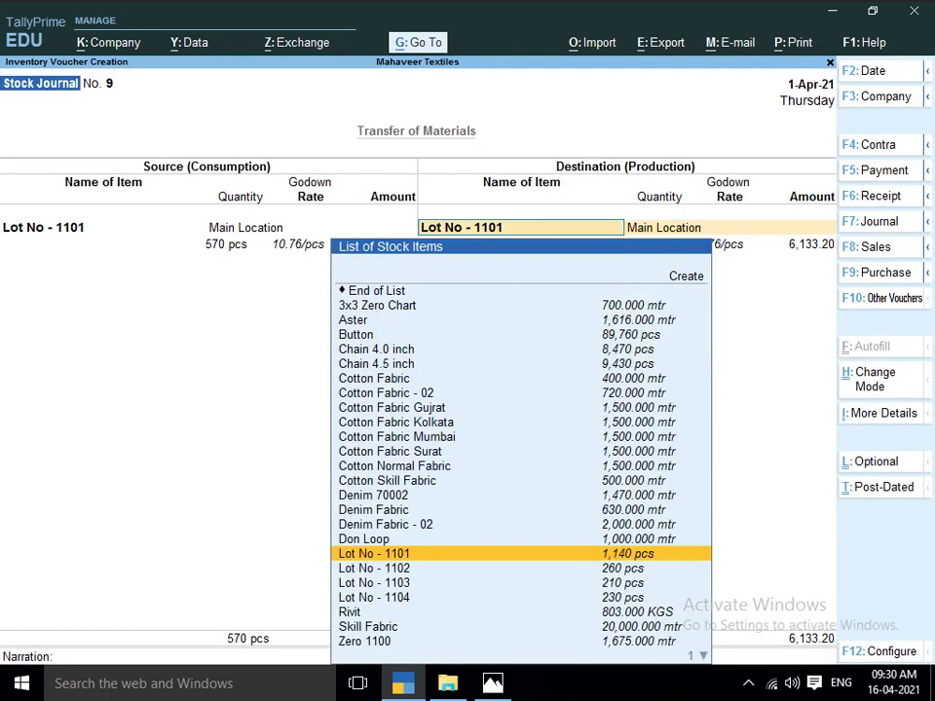
key(BackSpace)
key(BackSpace)
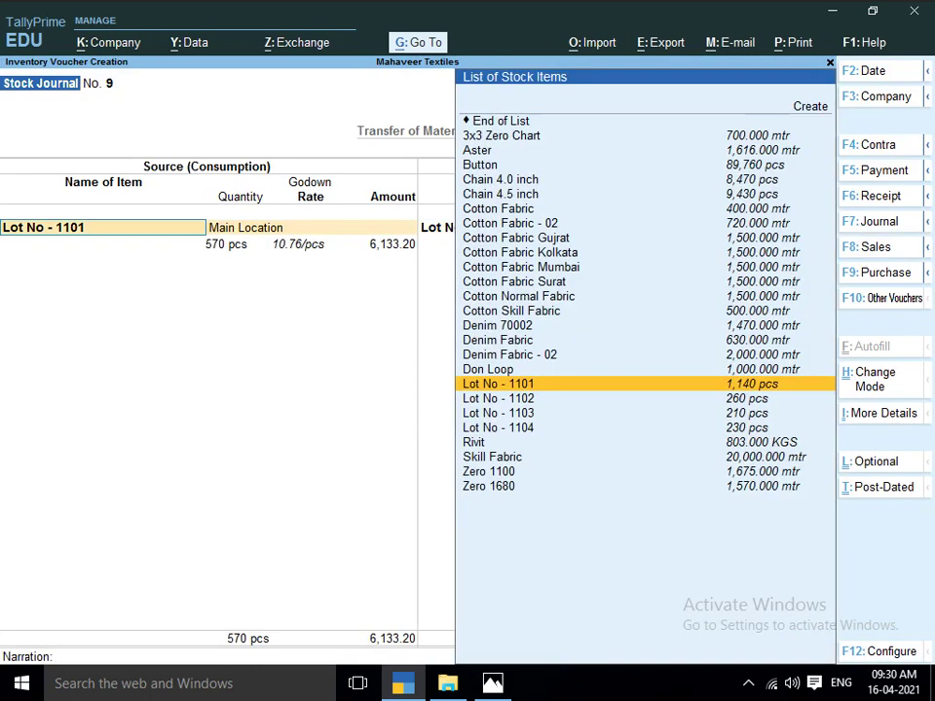
Step: Examine the godown list and its stock balances again for the consumed Lot No - 1101
key(Return)
key(Return)
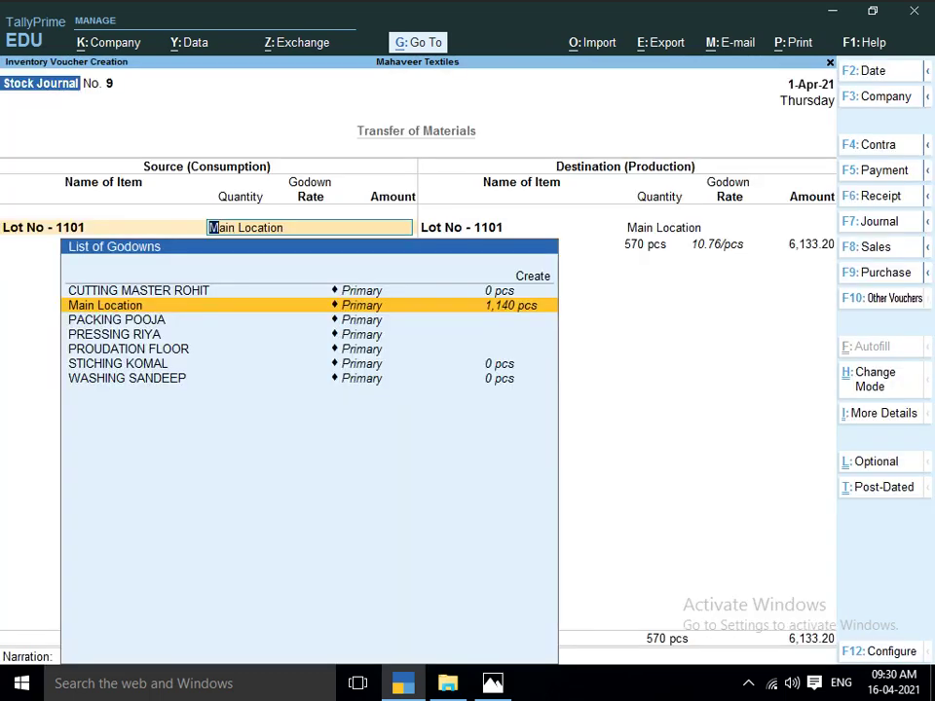
key(Down)
key(Down)
key(Down)
key(Down)
key(Down)
key(Up)
key(Up)
key(Up)
key(Up)
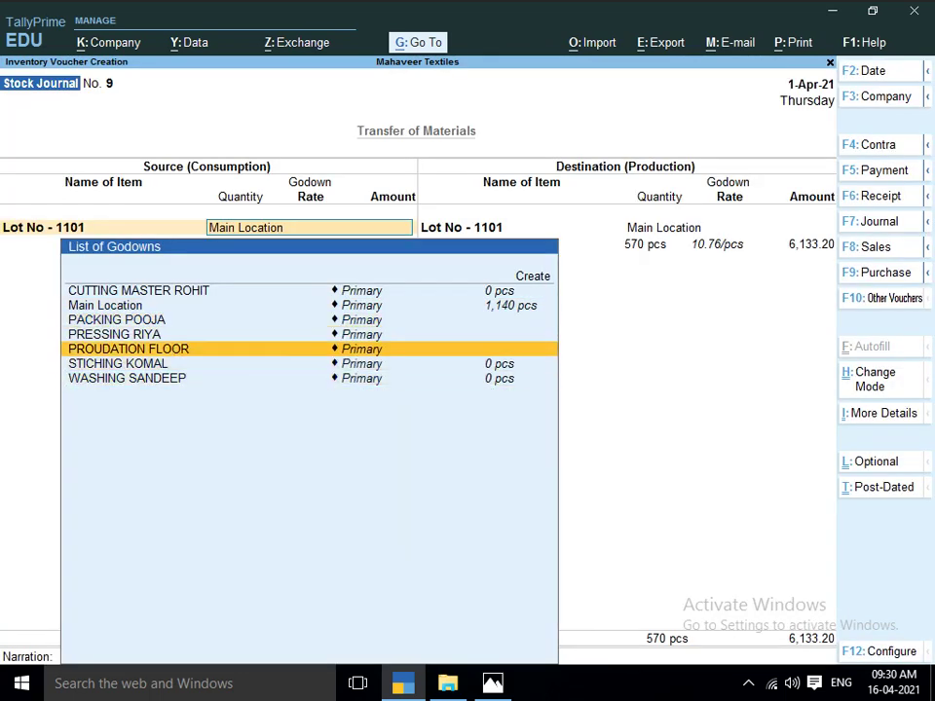
key(Down)
key(Up)
key(Up)
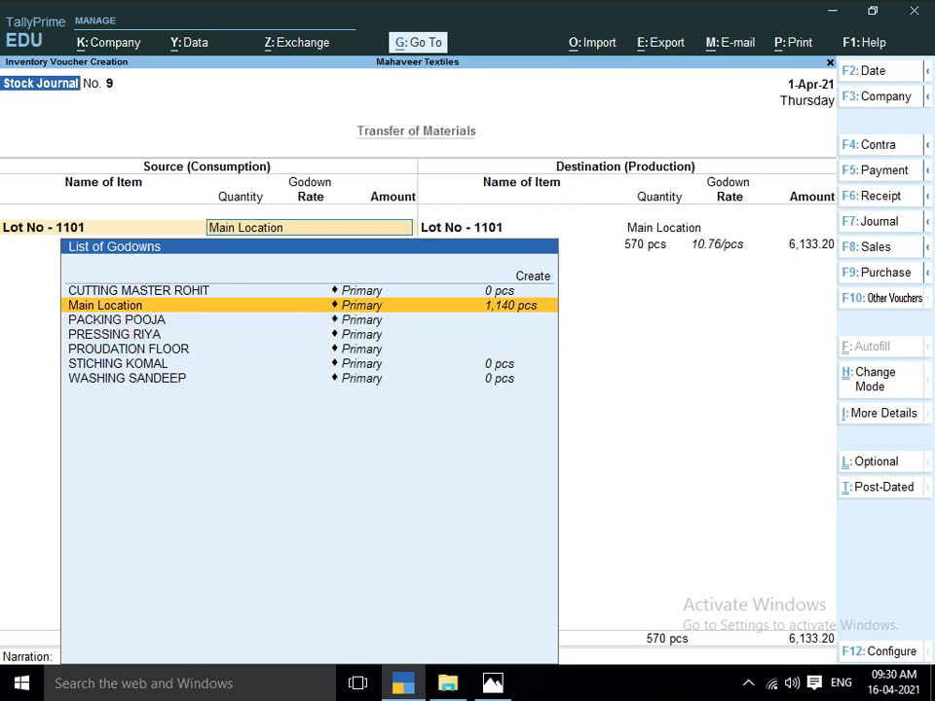
Step: Keep Main Location and 570 pcs on both sides of the voucher and save it
key(Return)
key(Return)
key(Return)
key(Return)
key(Return)
key(Return)
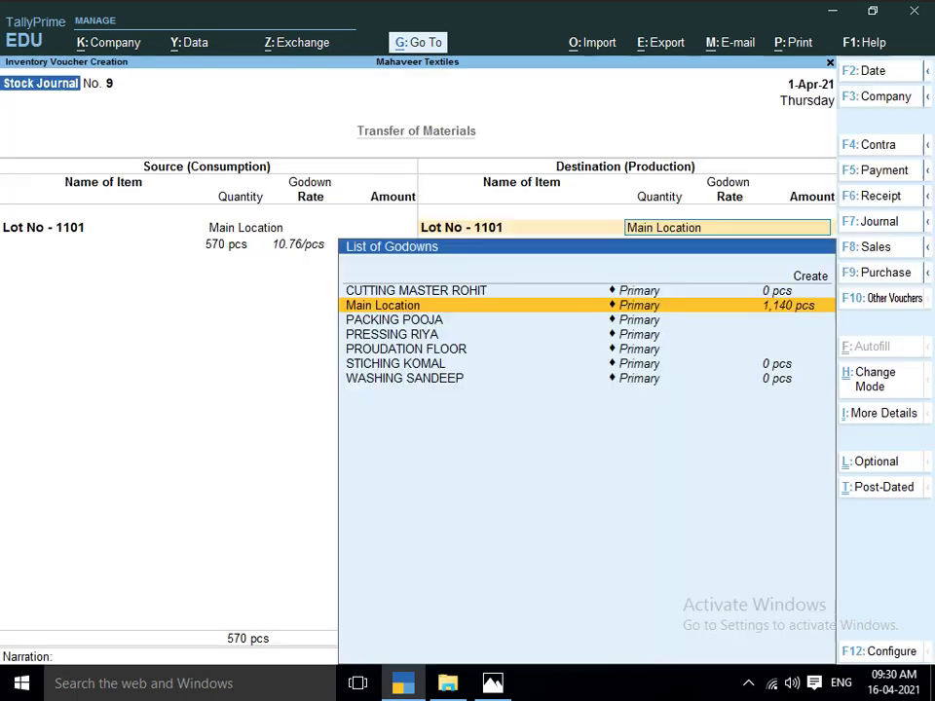
key(Return)
key(Return)
key(Return)
key(Return)
key(Return)
key(Return)
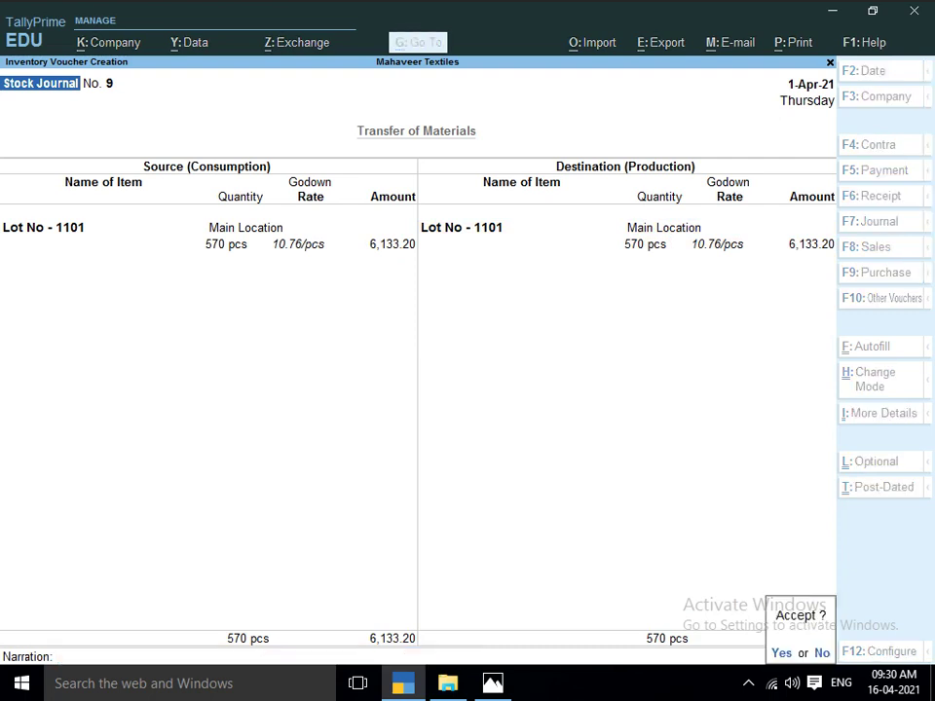
key(Return)
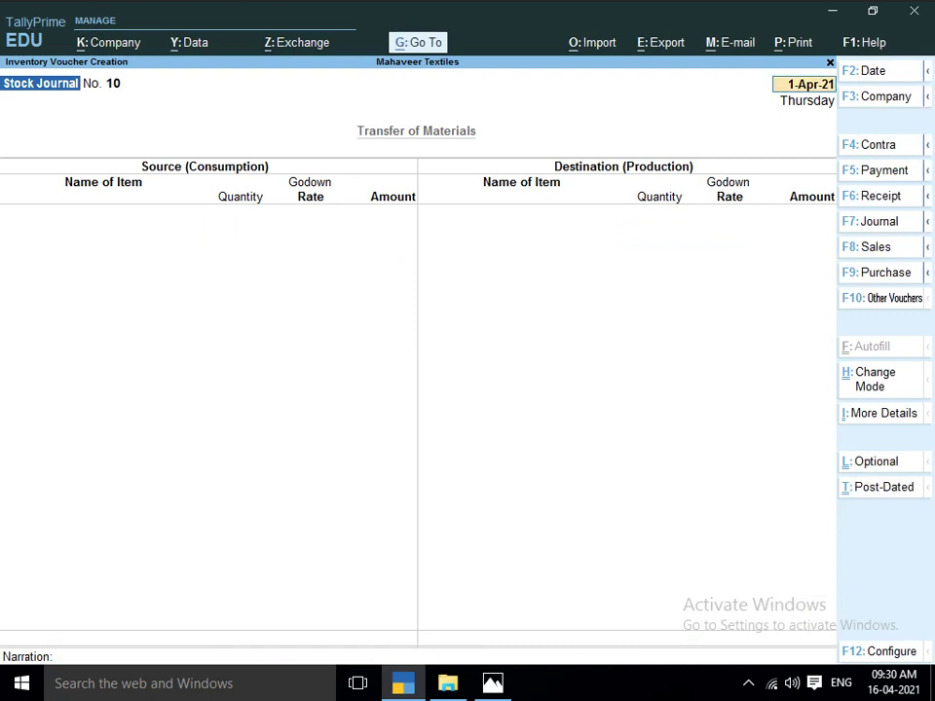
Step: Leave voucher entry and open the company's Statistics report
key(Escape)
key(Return)
key(Down)
key(Down)
key(Down)
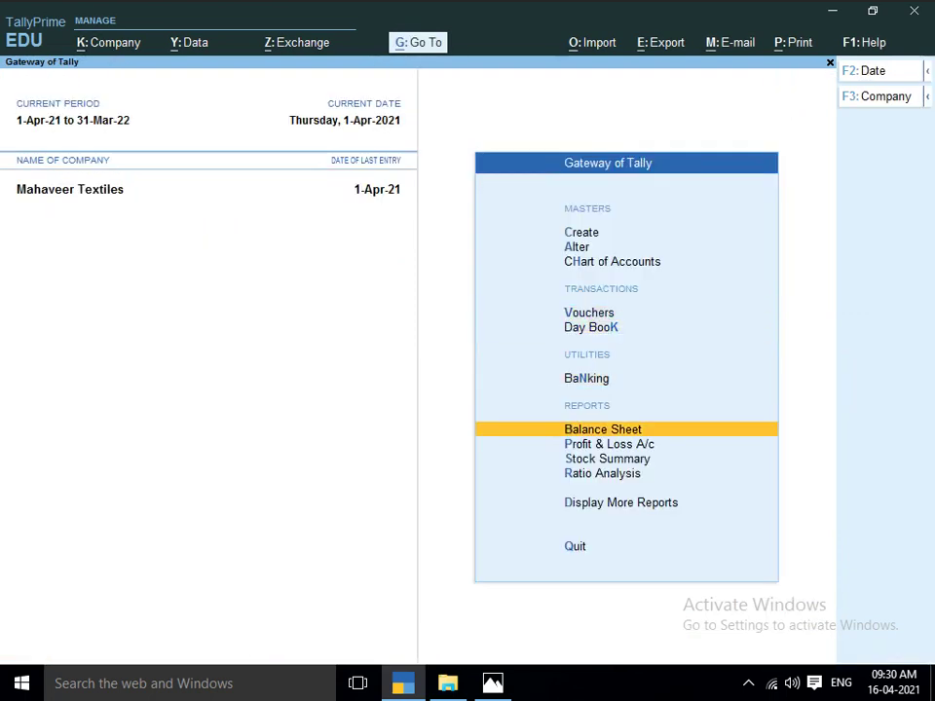
key(Down)
key(Down)
key(Down)
key(Down)
key(Return)
key(Down)
key(Down)
key(Down)
key(Down)
key(Down)
key(Down)
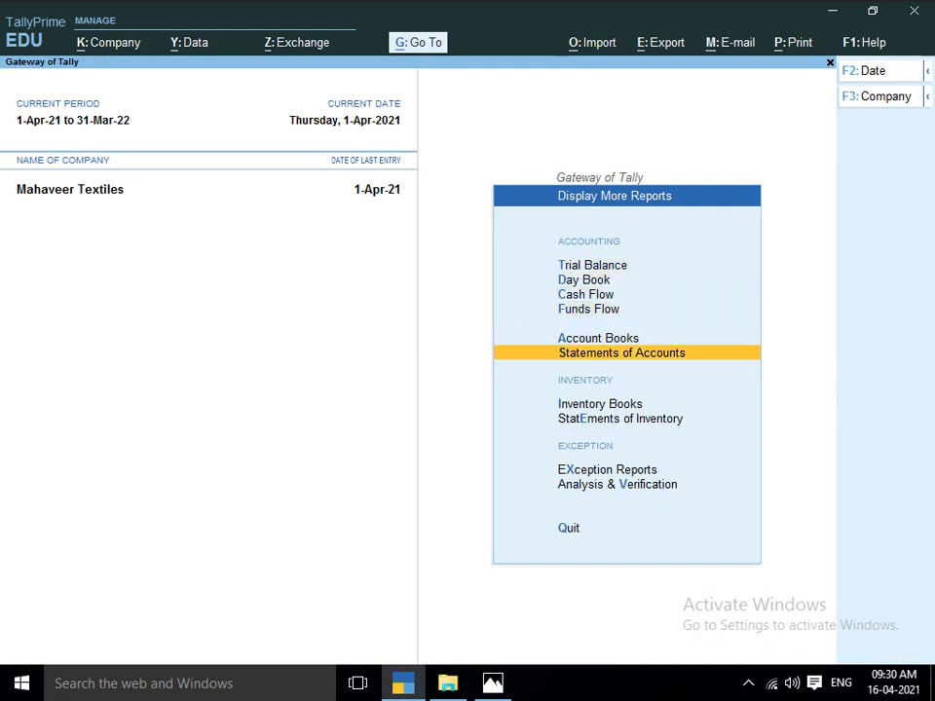
key(Up)
key(Return)
key(Down)
key(Return)
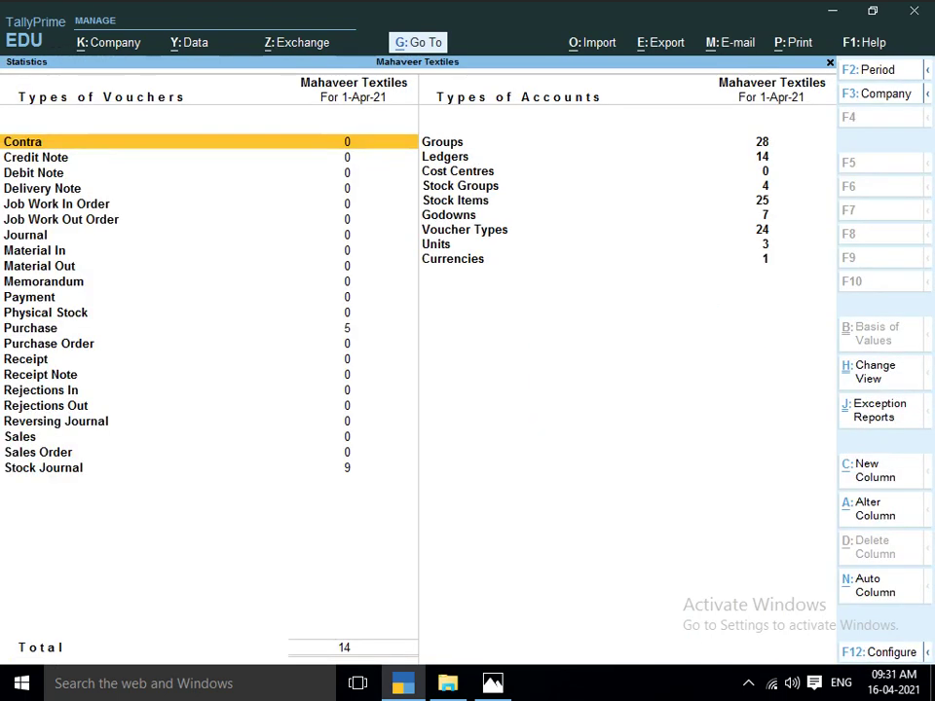
Step: Drill down from the Stock Journal statistics to the list of April vouchers
key(Down)
key(Down)
key(Down)
key(Down)
key(Down)
key(Down)
key(Down)
key(Down)
key(Down)
key(Down)
key(Down)
key(Down)
key(Down)
key(Down)
key(Down)
key(Down)
key(Down)
key(Down)
key(Down)
key(Down)
key(Down)
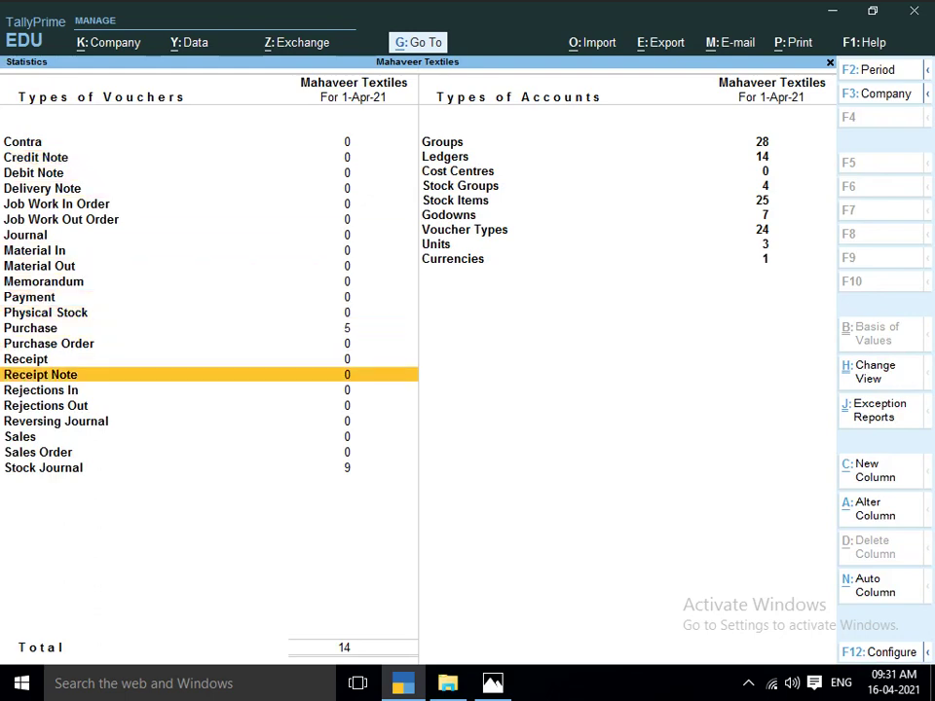
key(Return)
key(Return)
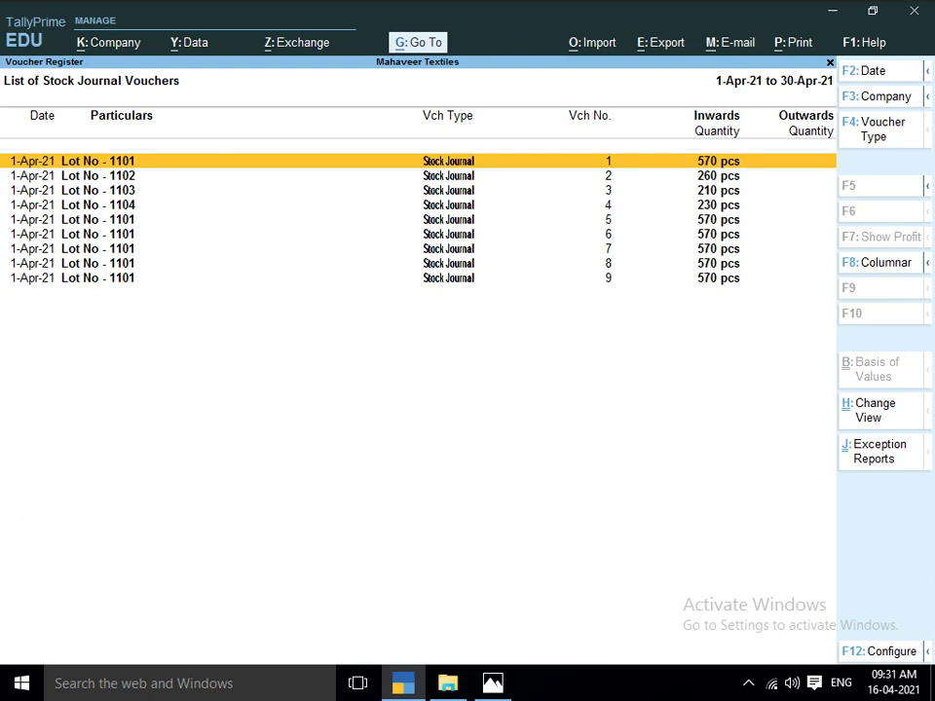
Step: Inspect the material consumption in Stock Journal No. 1 and close it without saving
key(Down)
key(Up)
key(Down)
key(Up)
key(Return)
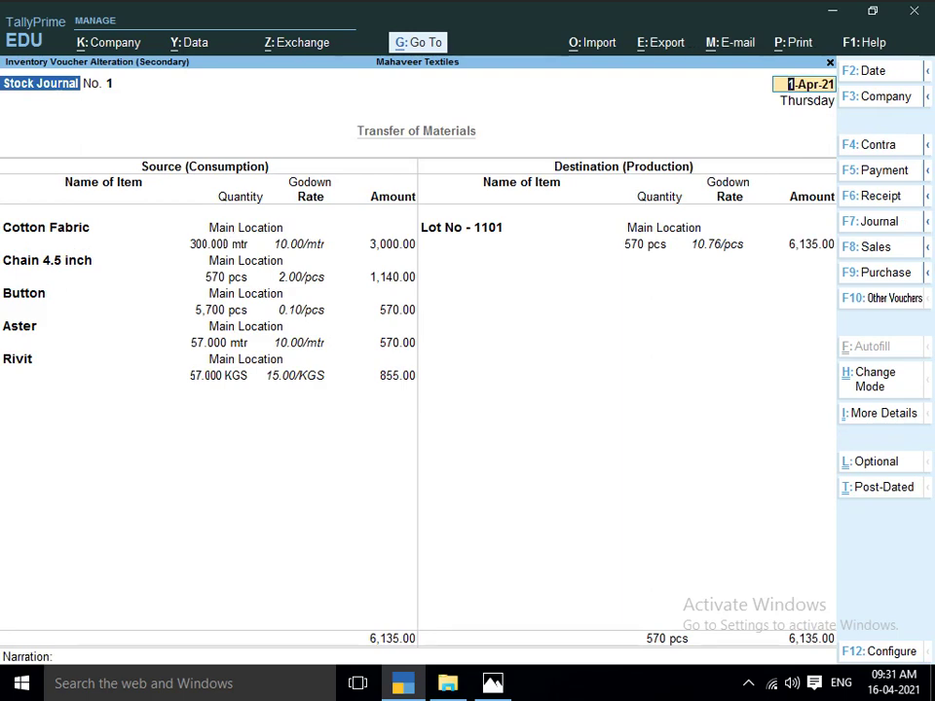
key(Escape)
key(y)
Step: Inspect the Lot No - 1101 transfer in Stock Journal No. 5 and close it without saving
key(Down)
key(Down)
key(Down)
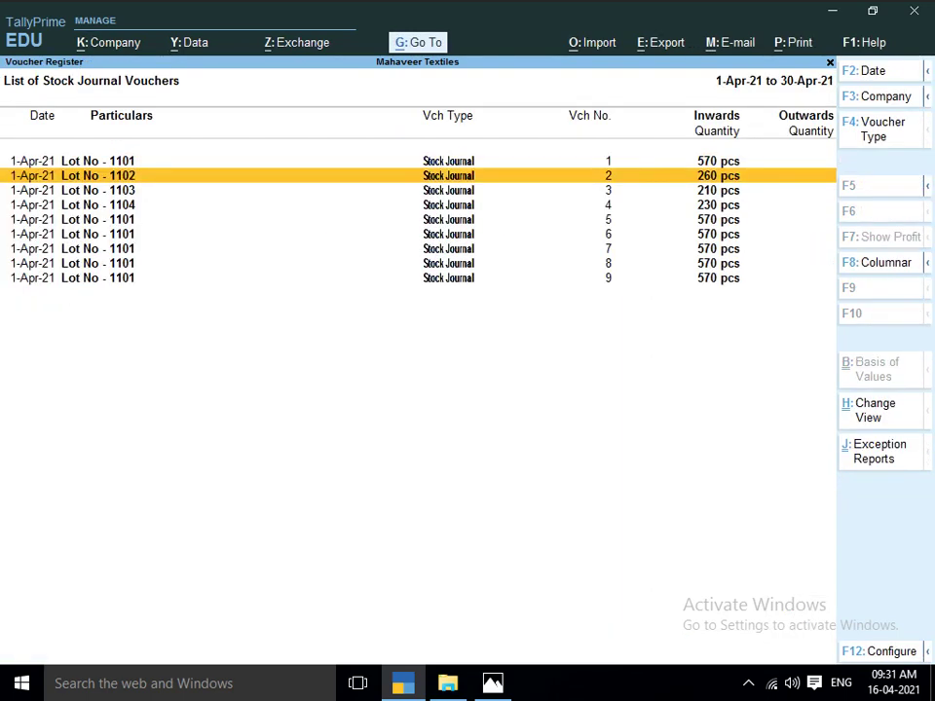
key(Up)
key(Down)
key(Down)
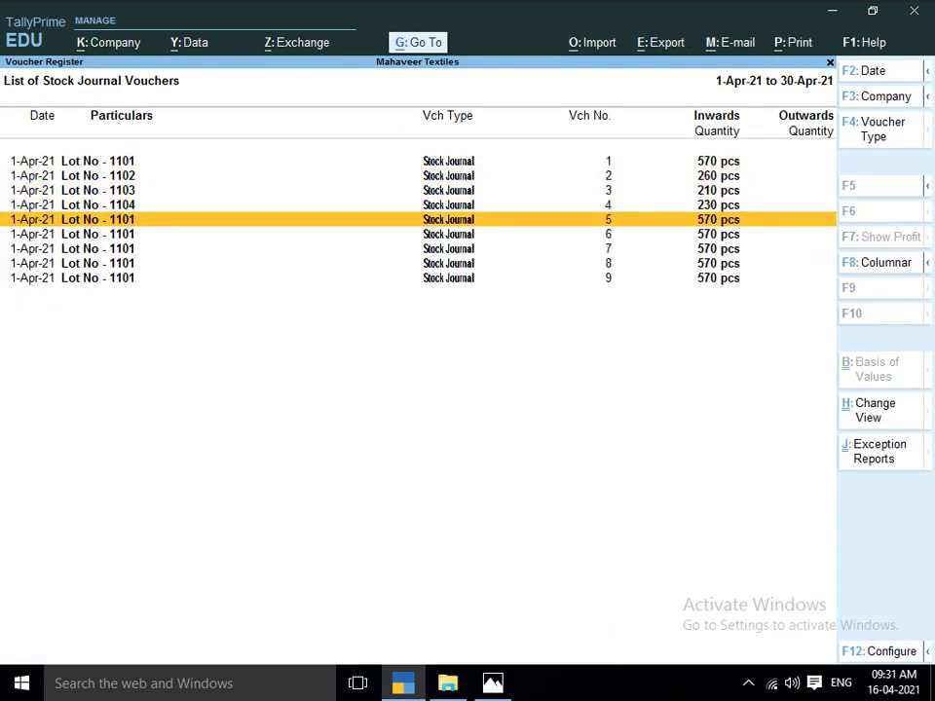
key(Return)
key(Escape)
key(y)
Step: Check the source and destination godowns in Stock Journal No. 6 and close it without saving
key(Down)
key(Return)
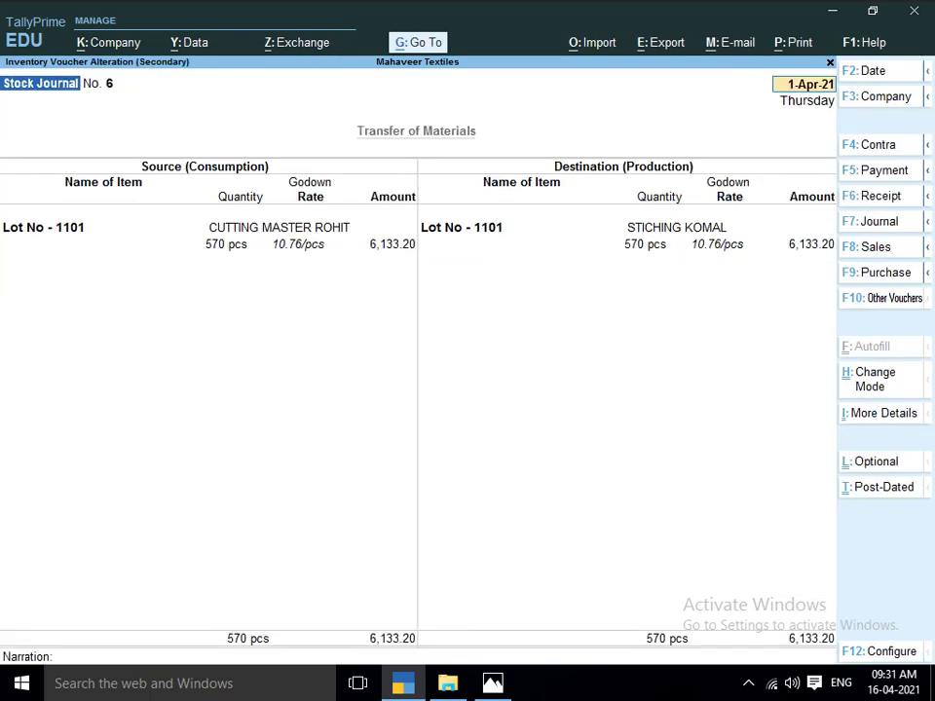
key(BackSpace)
key(Escape)
key(y)
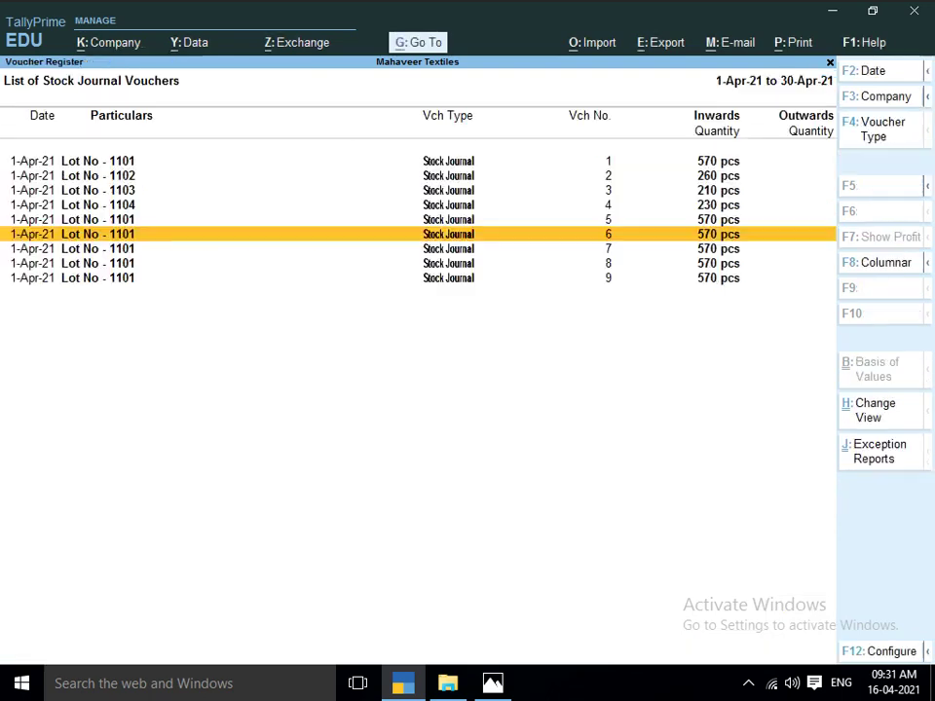
Step: Check the stitching-to-washing transfer in Stock Journal No. 7, close it without saving and highlight voucher No. 8
key(Down)
key(Return)
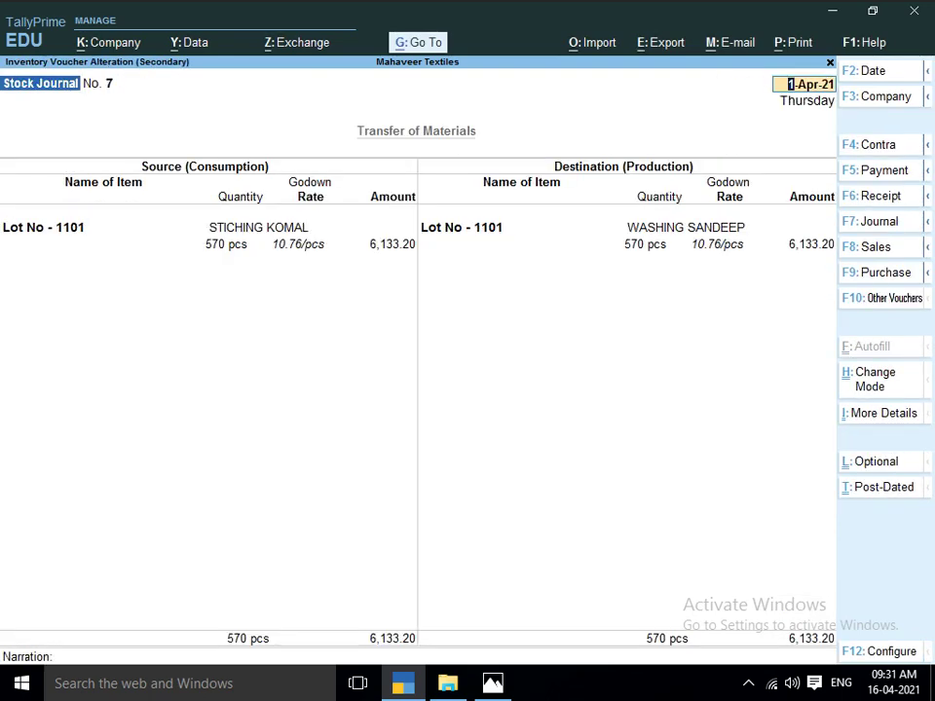
key(BackSpace)
key(Escape)
key(y)
key(Down)
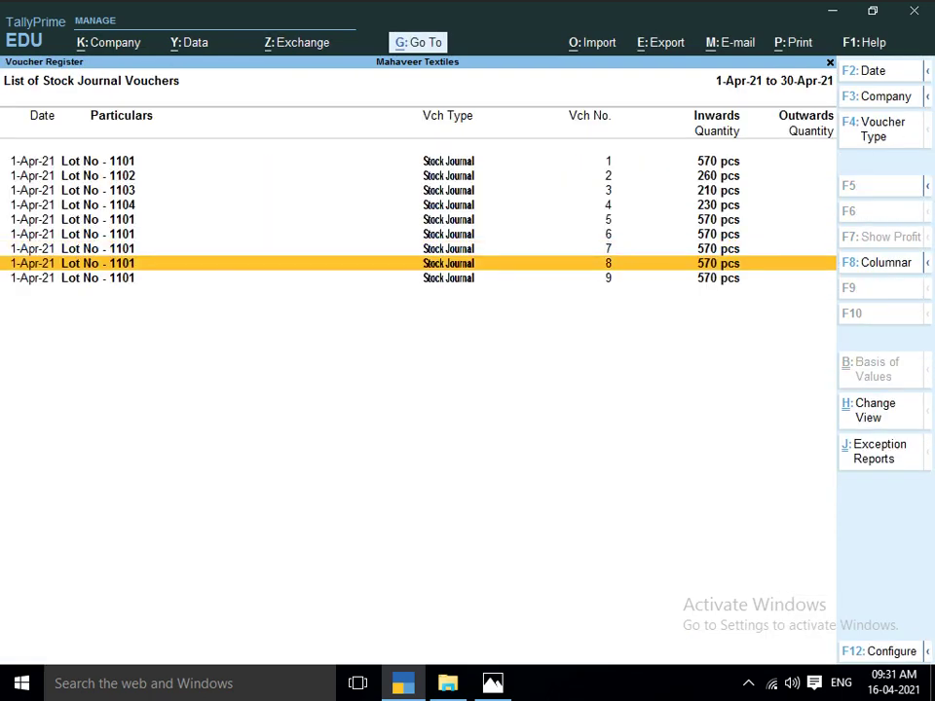
Step: In Stock Journal No. 8, set Lot No - 1101's destination godown to the pressing godown, checking the lot sheet for the work stage
key(Return)
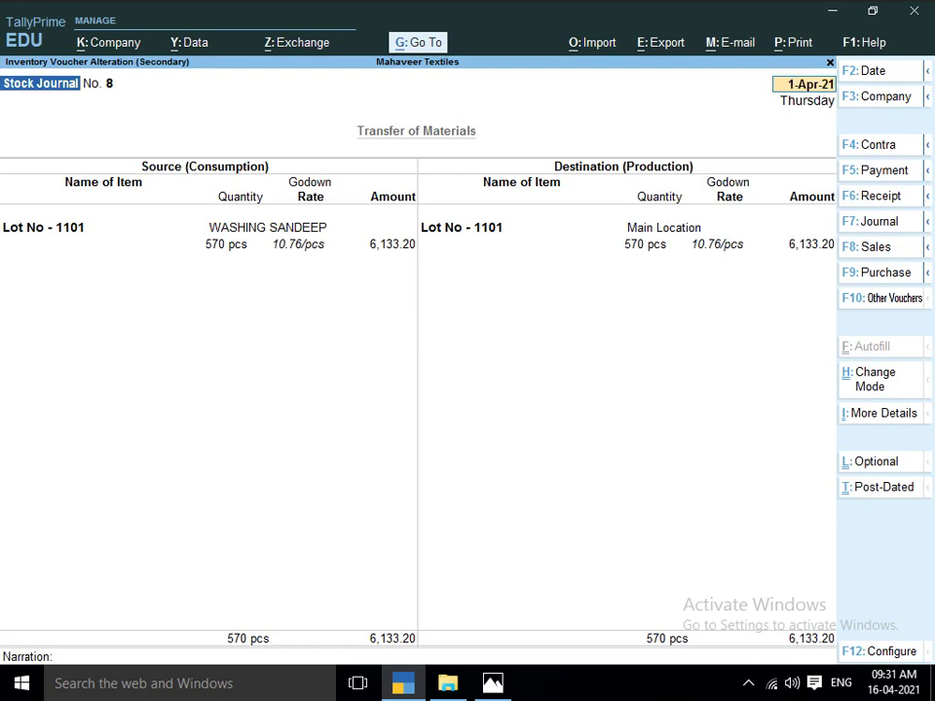
key(Return)
key(Return)
key(Return)
key(Return)
key(Return)
key(Return)
key(Return)
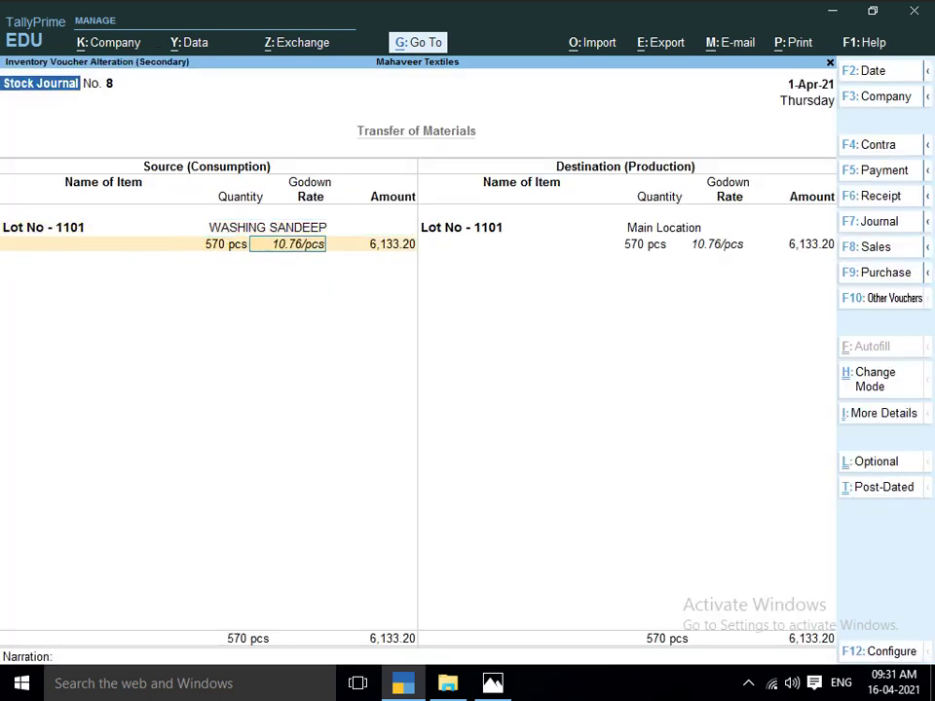
key(Return)
key(Return)
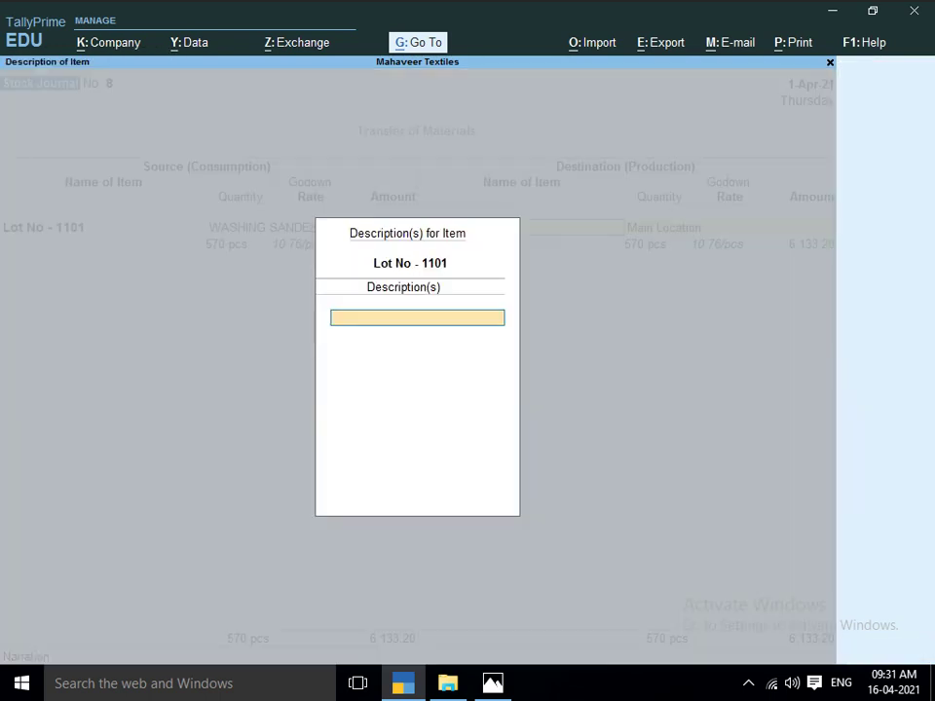
key(Return)
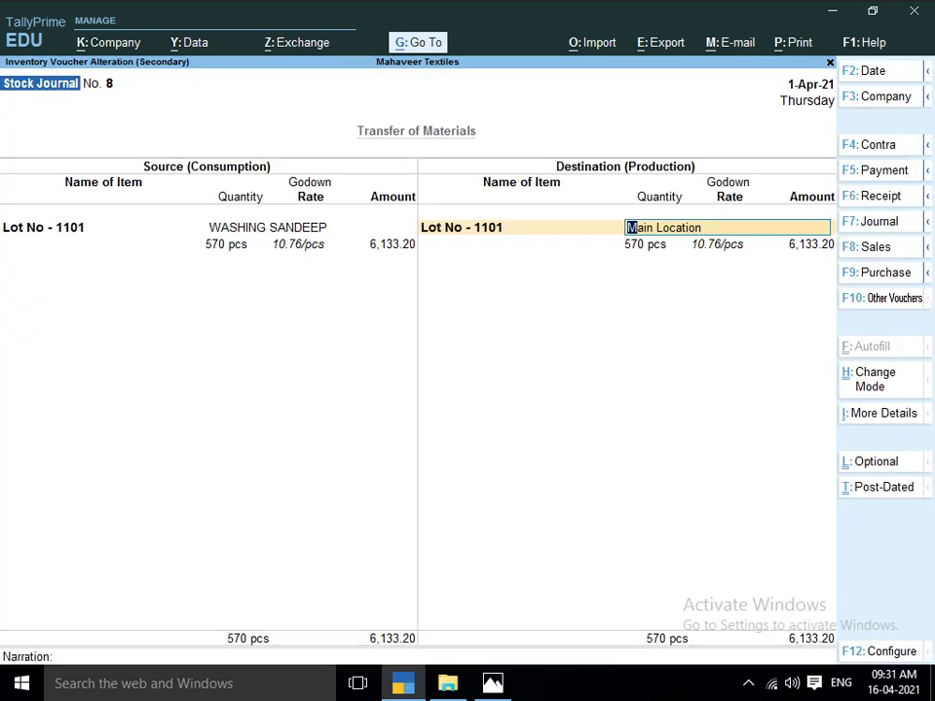
text(RI)
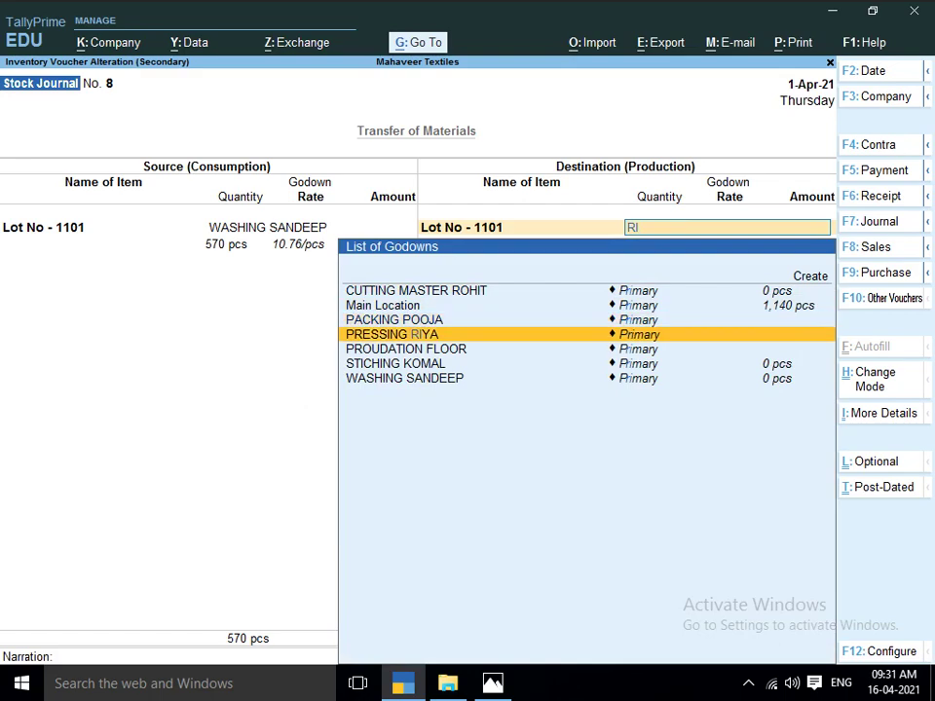
key(alt+Tab)
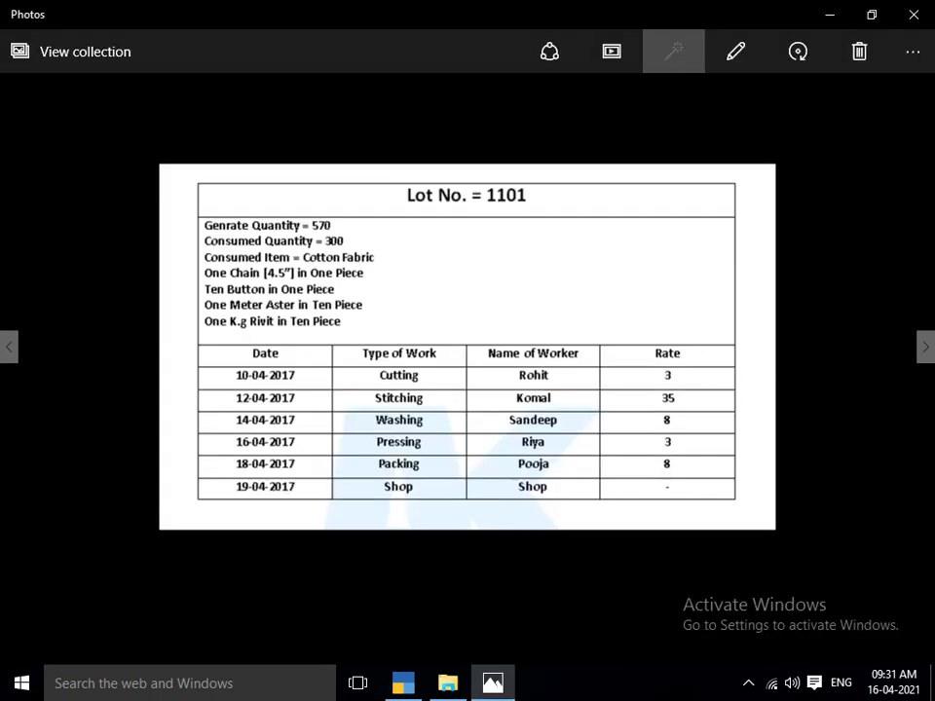
key(alt+Tab)
key(Return)
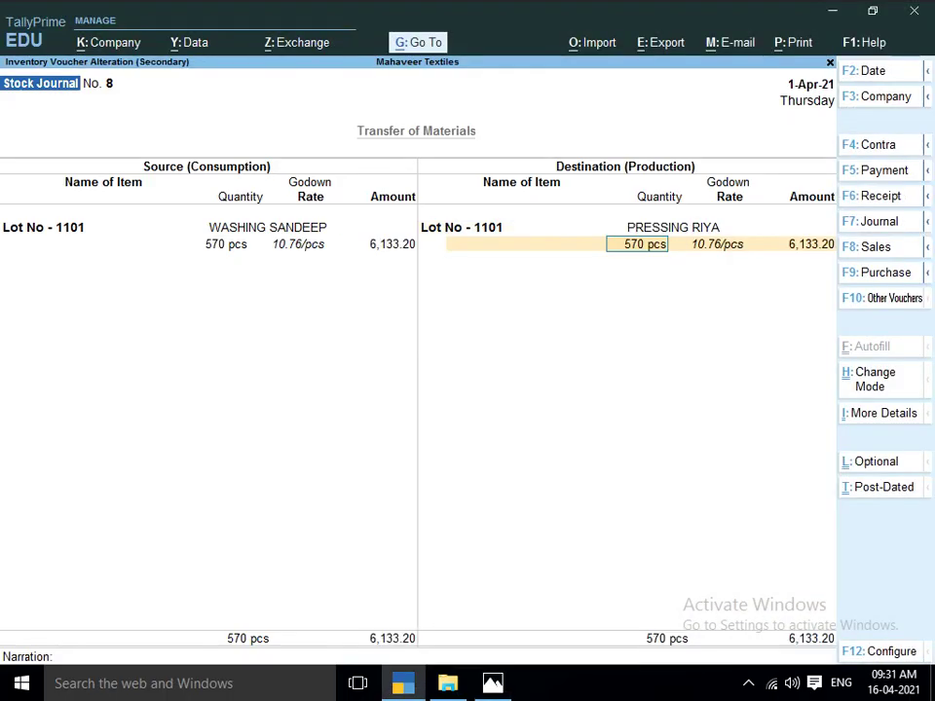
Step: Keep the destination quantity, rate and amount in Stock Journal No. 8 and save the voucher
key(Return)
key(Return)
key(Return)
key(Return)
key(Return)
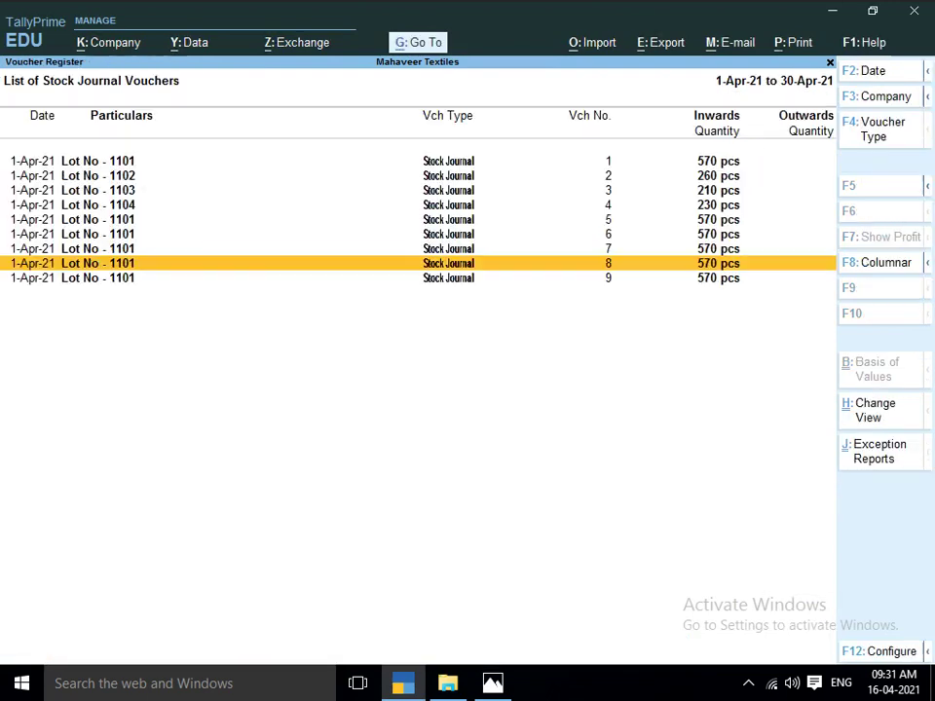
Step: Open Stock Journal No. 9 and set Lot No - 1101's source godown to the pressing godown, keeping 570 pcs
key(Down)
key(Return)
key(Return)
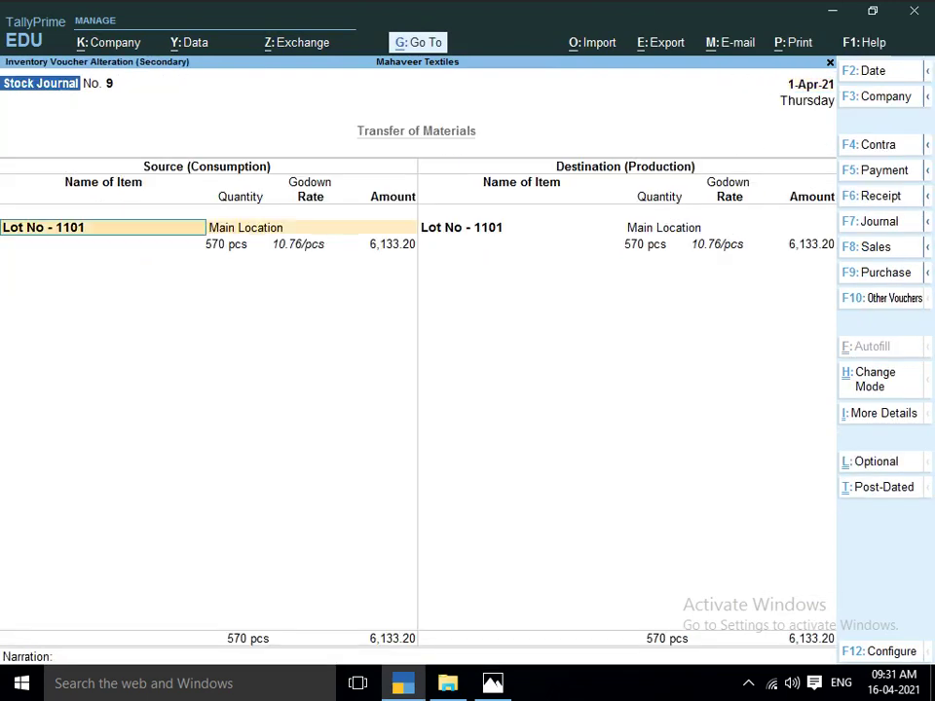
key(Return)
key(Return)
text(R)
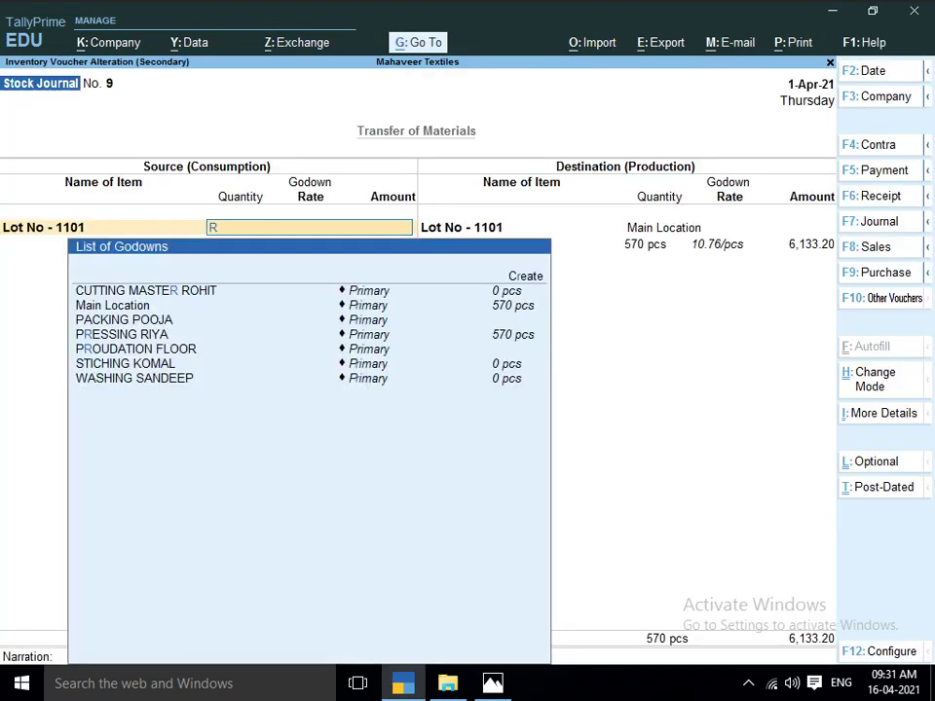
text(IY)
key(Return)
key(Return)
key(Return)
key(Return)
key(Return)
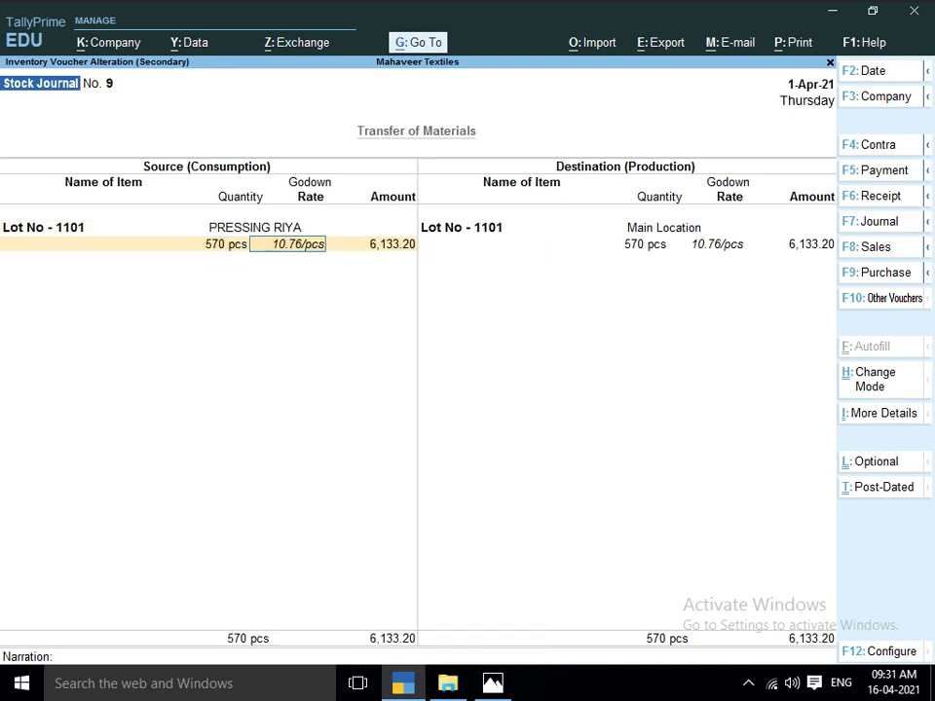
Step: Keep Main Location as the destination godown in Stock Journal No. 9 and save the voucher
key(Return)
key(Return)
key(Return)
key(Return)
key(Return)
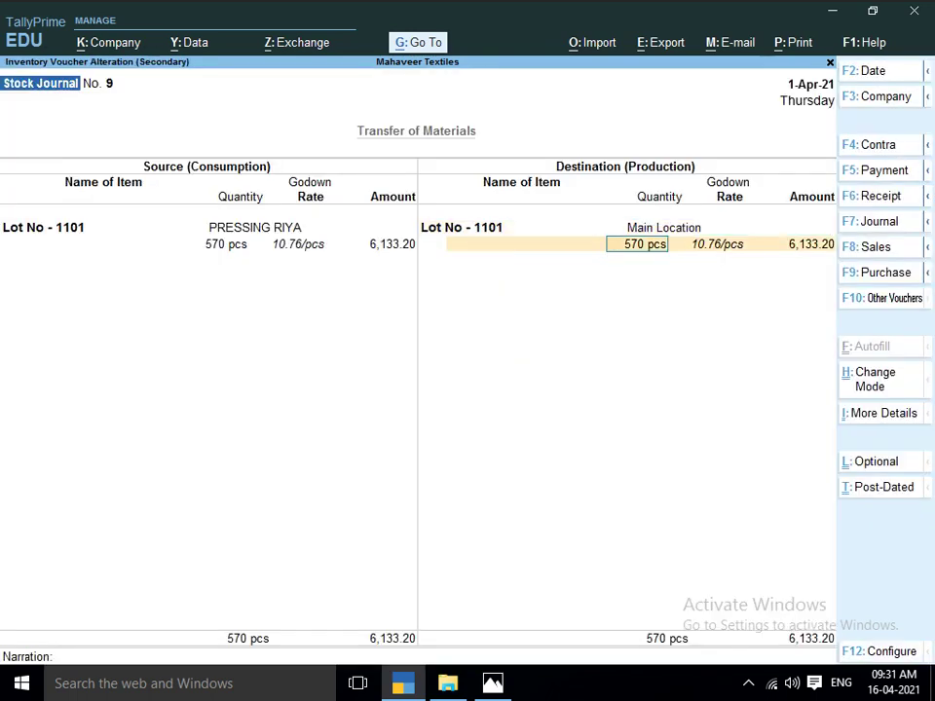
key(Return)
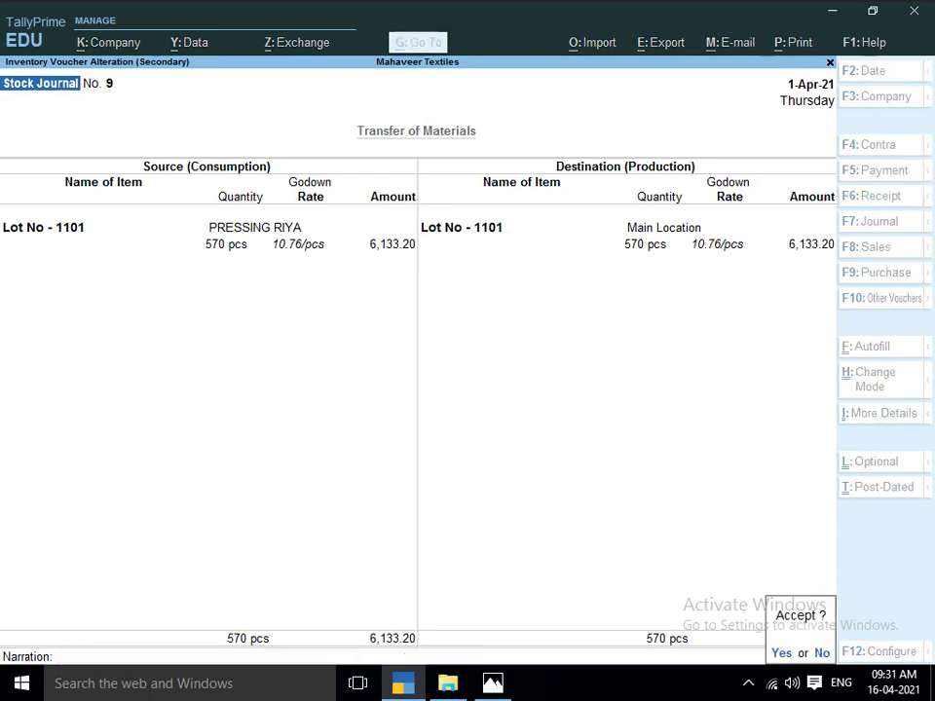
key(Return)
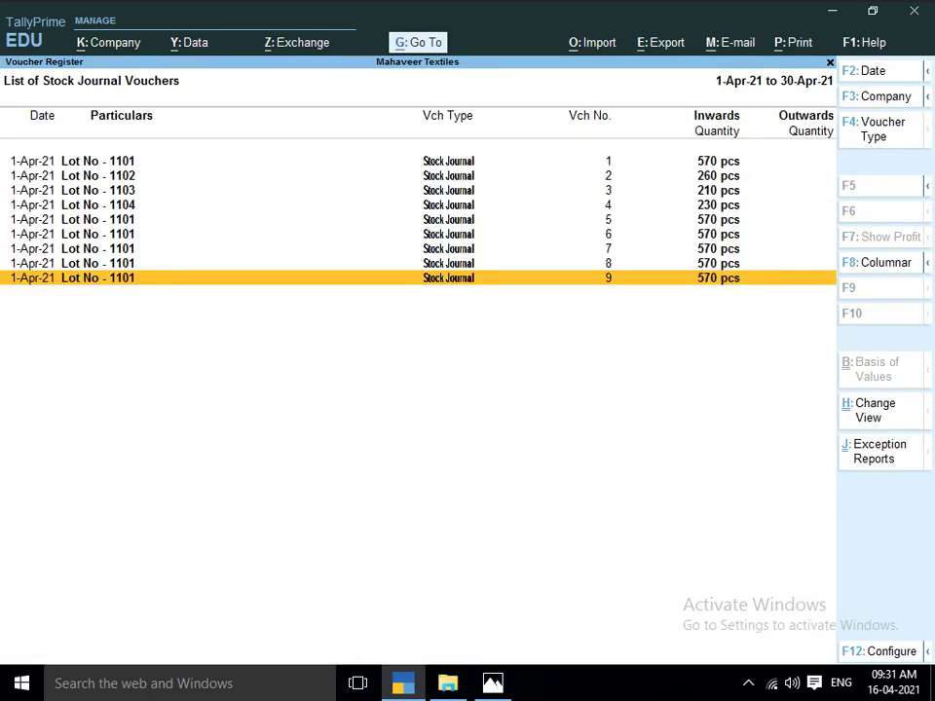
Step: Leave the Stock Journal register and open voucher entry from the Gateway of Tally
key(Escape)
key(Escape)
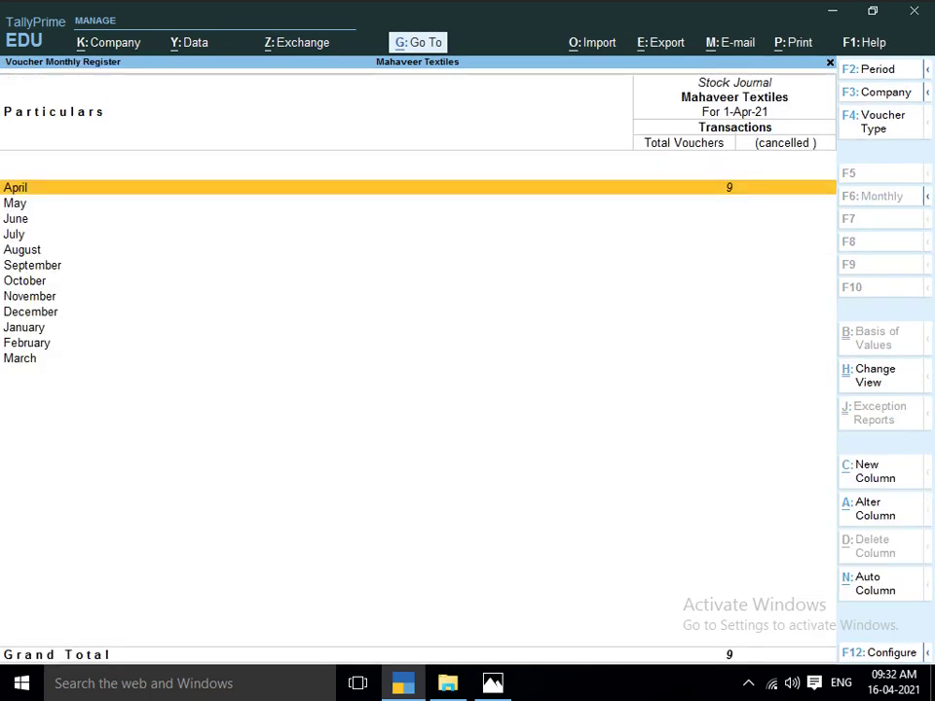
key(Escape)
key(Escape)
key(Escape)
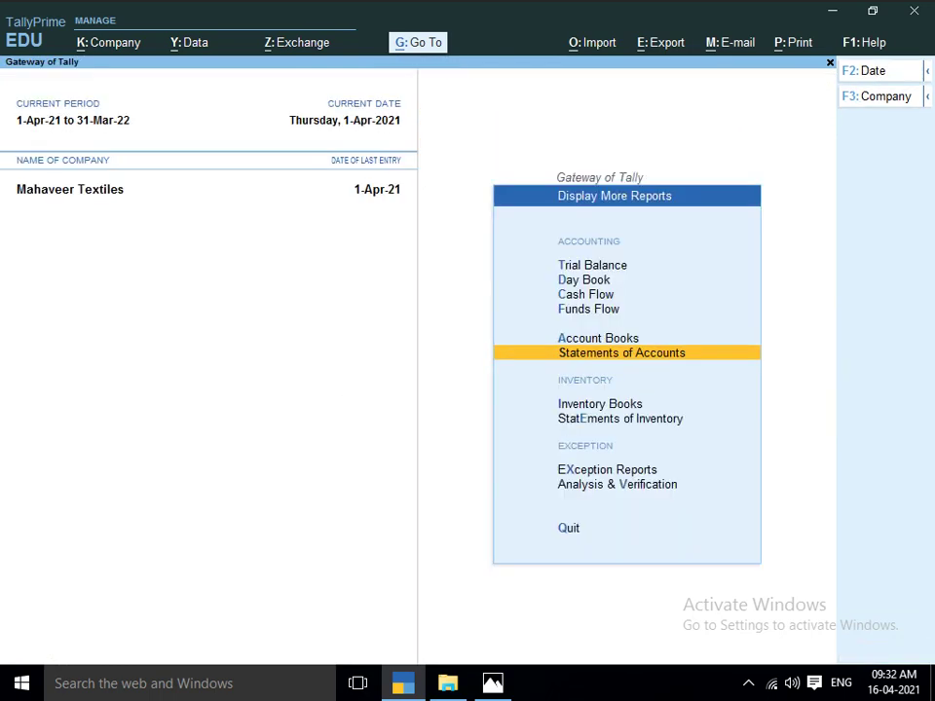
key(Up)
key(Up)
key(Up)
key(Up)
key(Up)
key(Up)
key(Up)
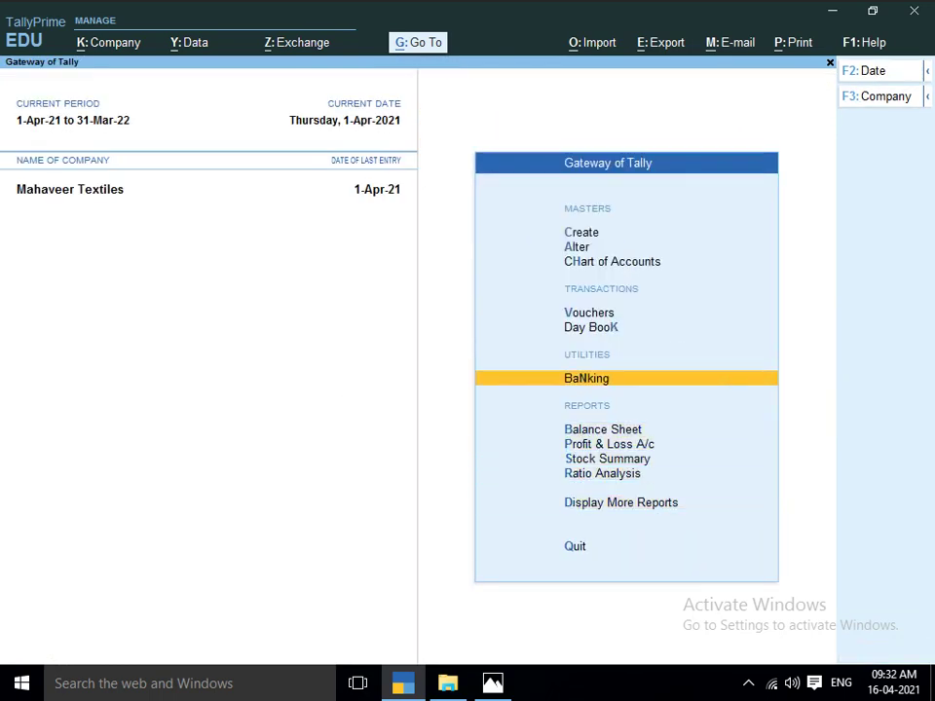
key(Return)
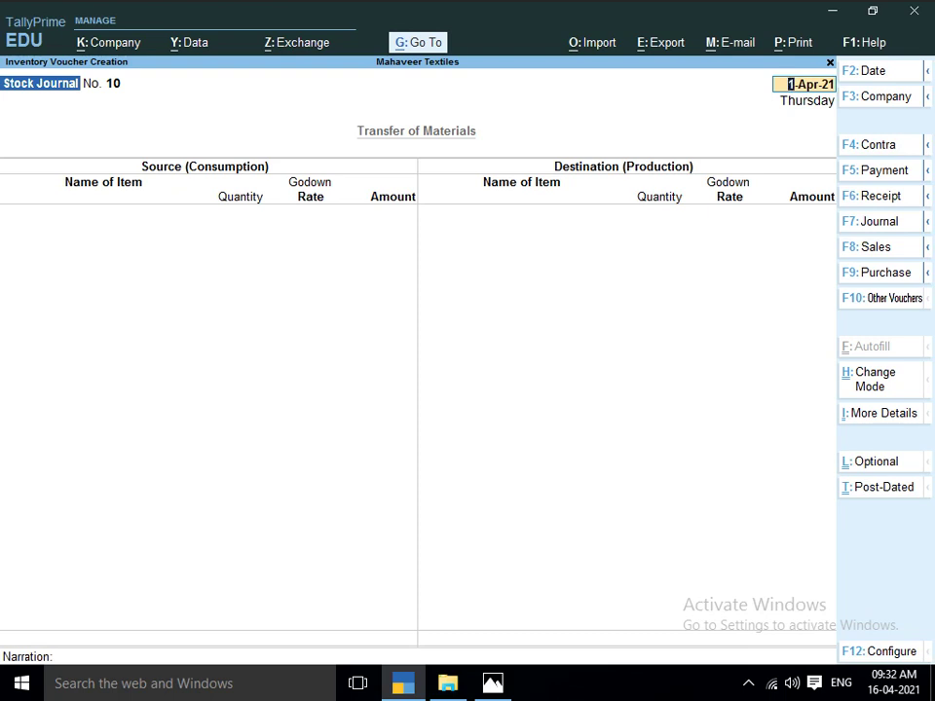
Step: Change the new voucher's type from Stock Journal to Journal
key(F10)
key(Up)
key(Up)
key(Up)
key(Up)
key(Up)
key(Up)
key(Up)
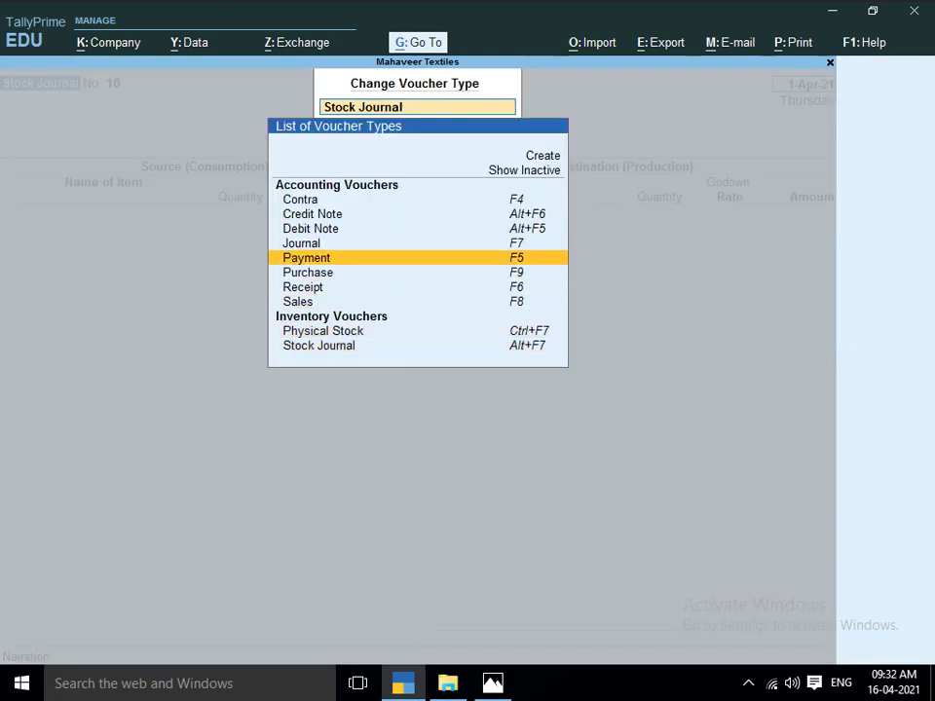
key(Down)
key(Return)
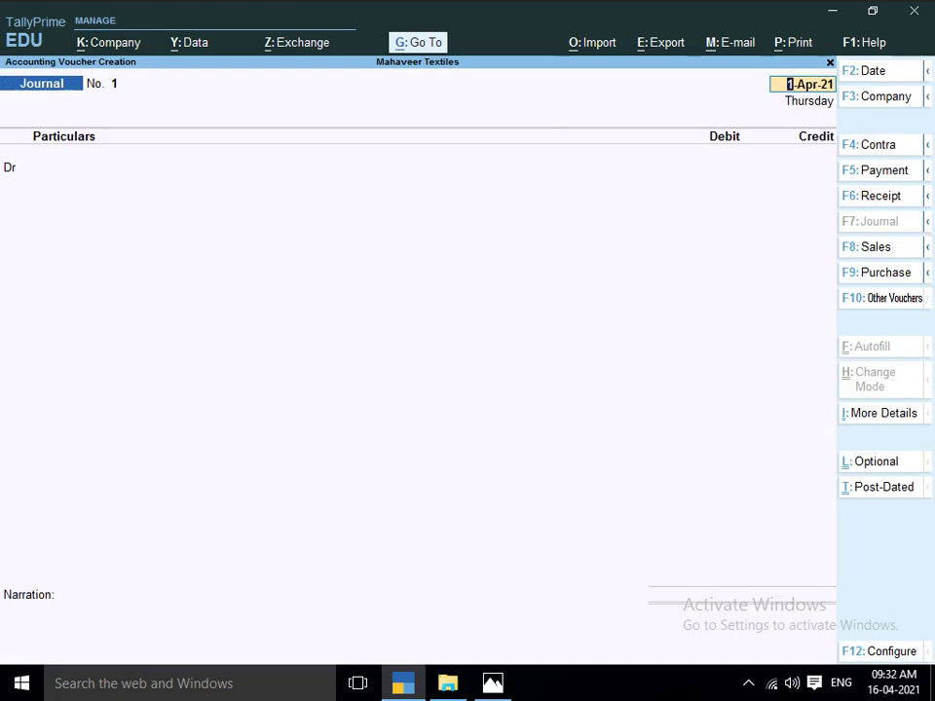
Step: Keep the journal date and begin creating a ledger named JOB WORK A/C for the debit line
key(Return)
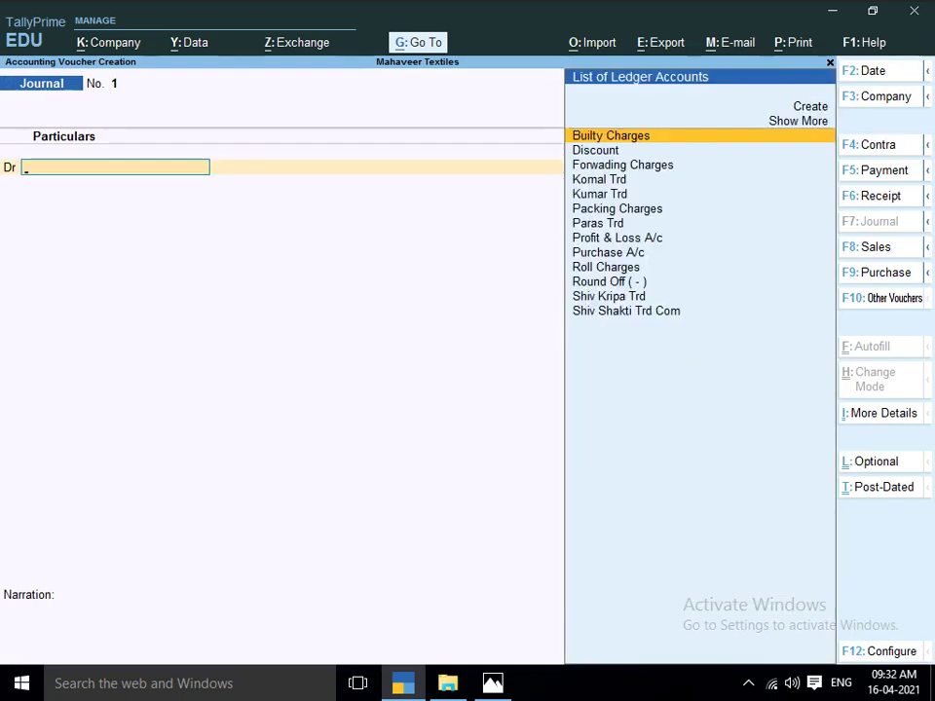
key(alt+c)
text(J)
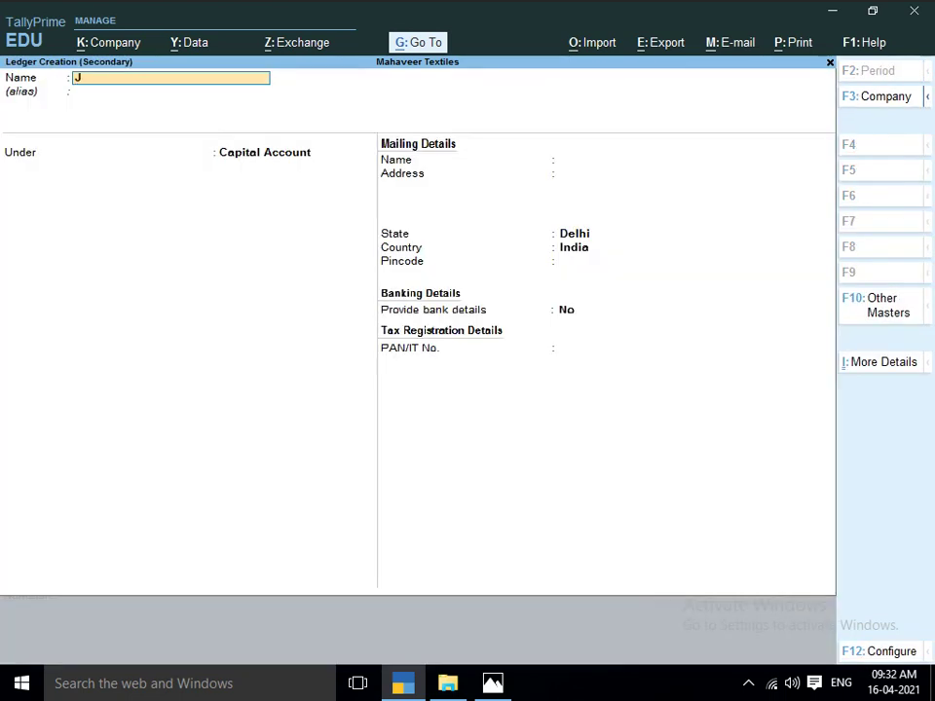
text(OB WORK A/C)
key(Return)
key(Return)
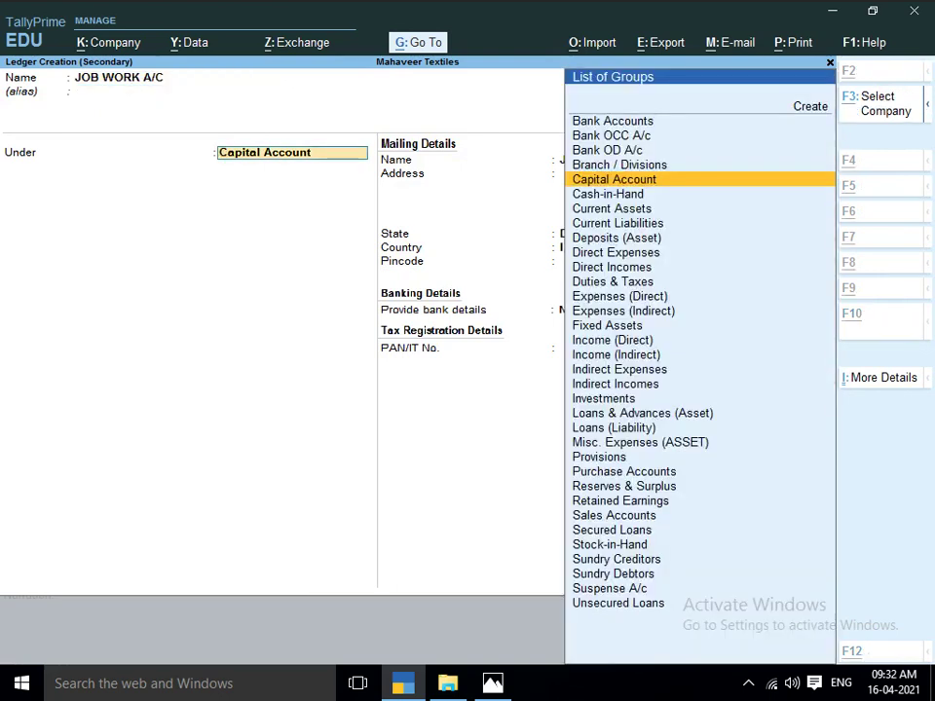
key(alt+c)
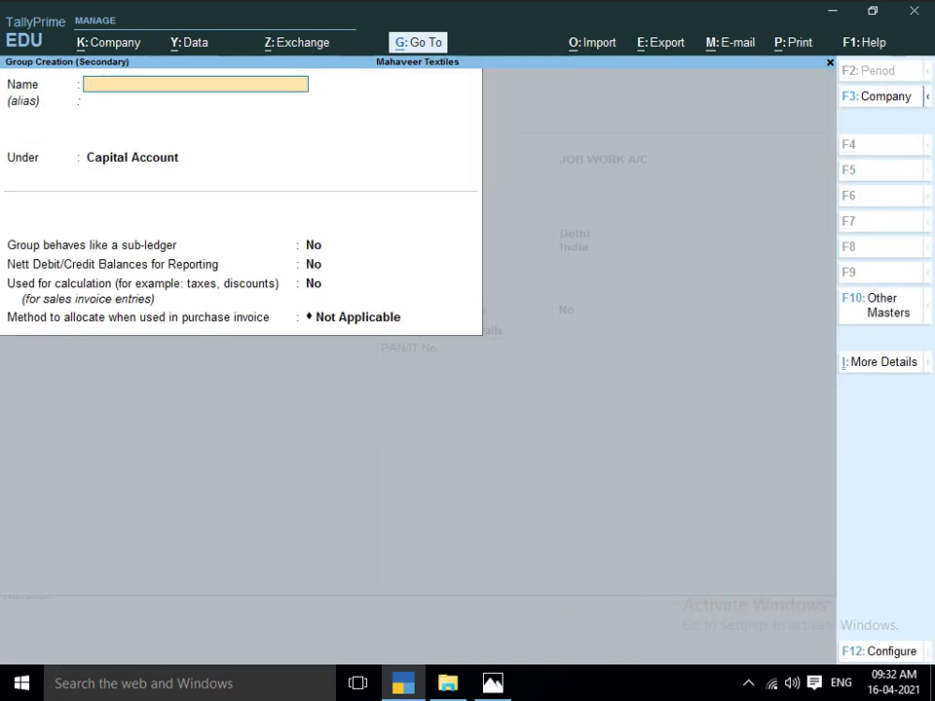
text(JOB WORK)
key(BackSpace)
key(BackSpace)
key(BackSpace)
key(BackSpace)
key(BackSpace)
key(BackSpace)
key(BackSpace)
key(BackSpace)
key(Escape)
Step: Place the JOB WORK A/C ledger under Direct Expenses with ledger type Not Applicable and save it
text(yE)
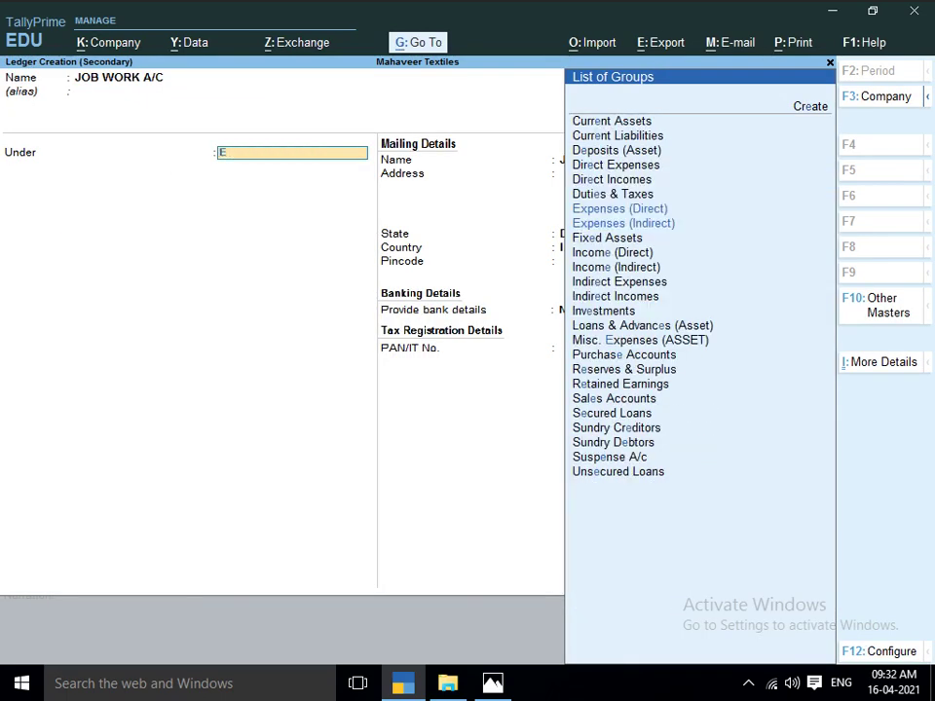
text(X)
key(Down)
key(Down)
key(Up)
key(Return)
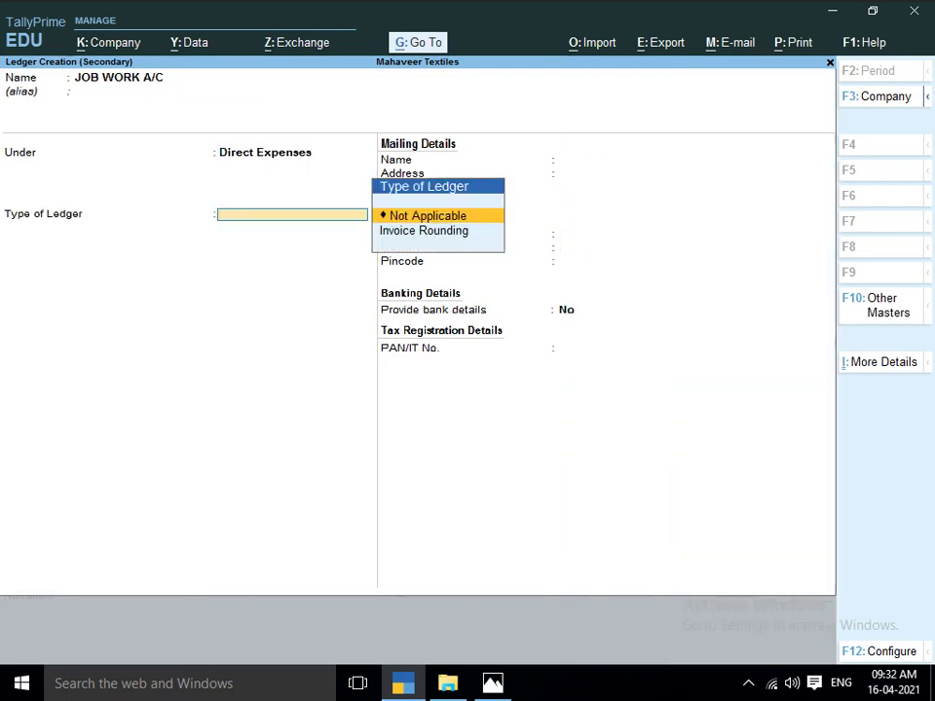
key(Return)
key(Return)
key(y)
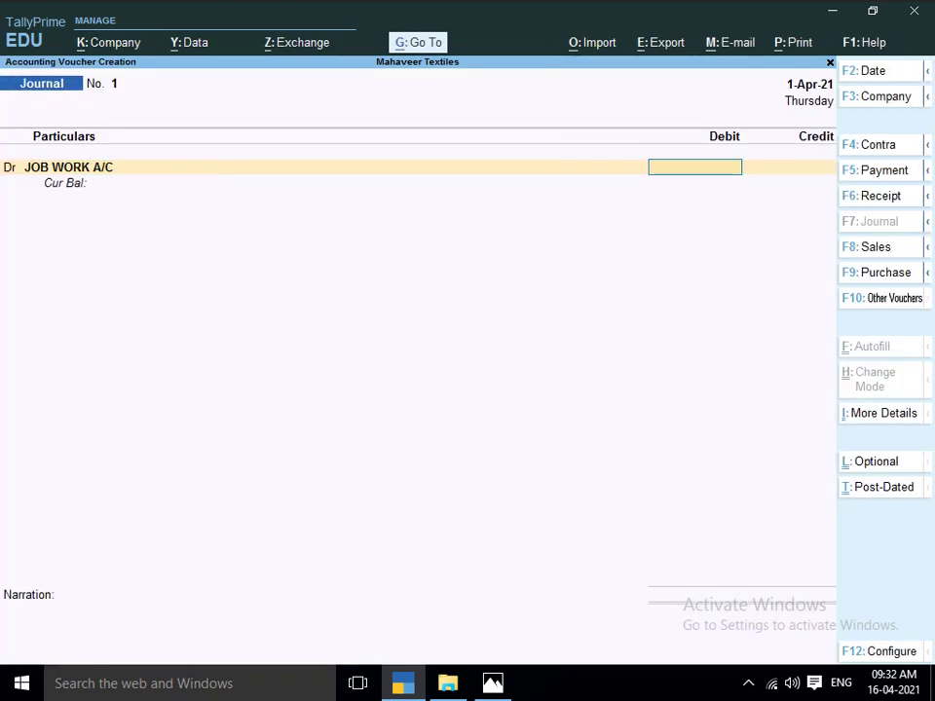
Step: Check the generated quantity and worker rates on the Lot No. 1101 sheet in Photos and return to TallyPrime
key(BackSpace)
key(Return)
key(alt+Tab)
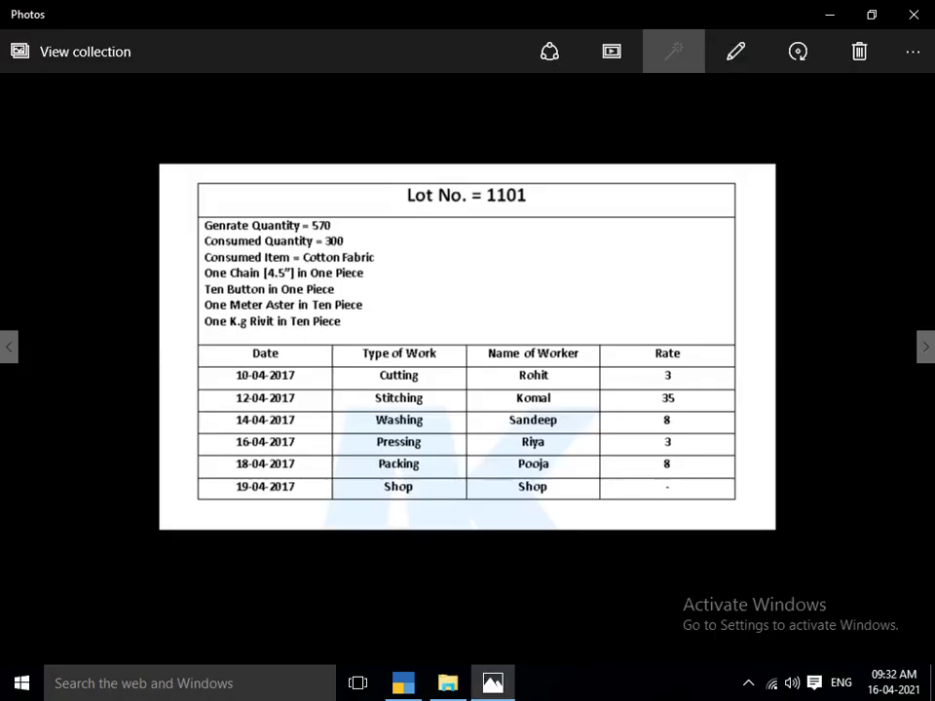
key(alt+Tab)
key(alt+Tab)
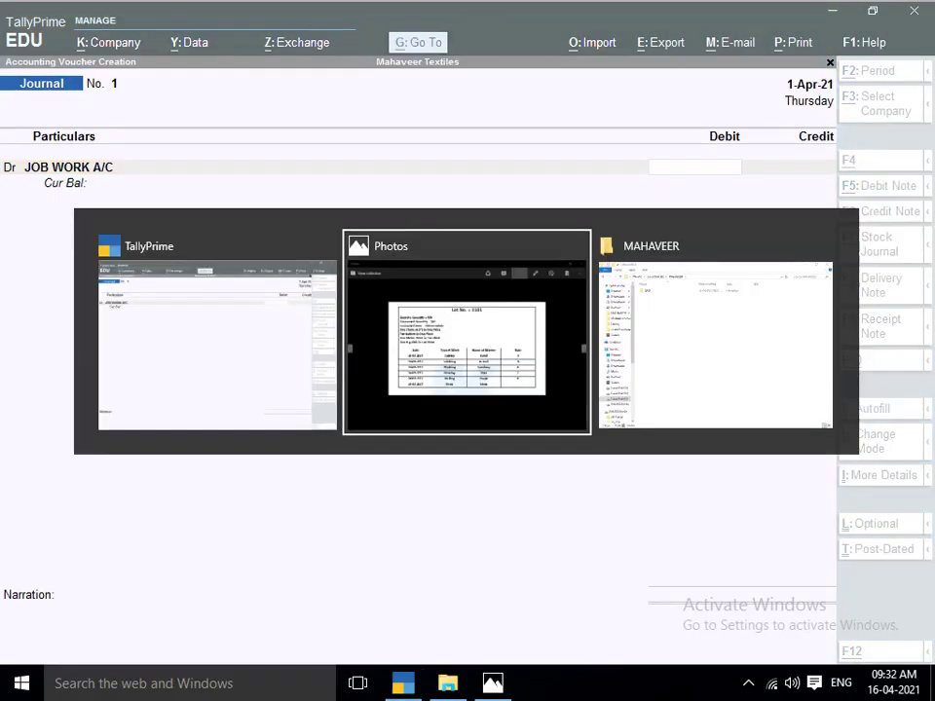
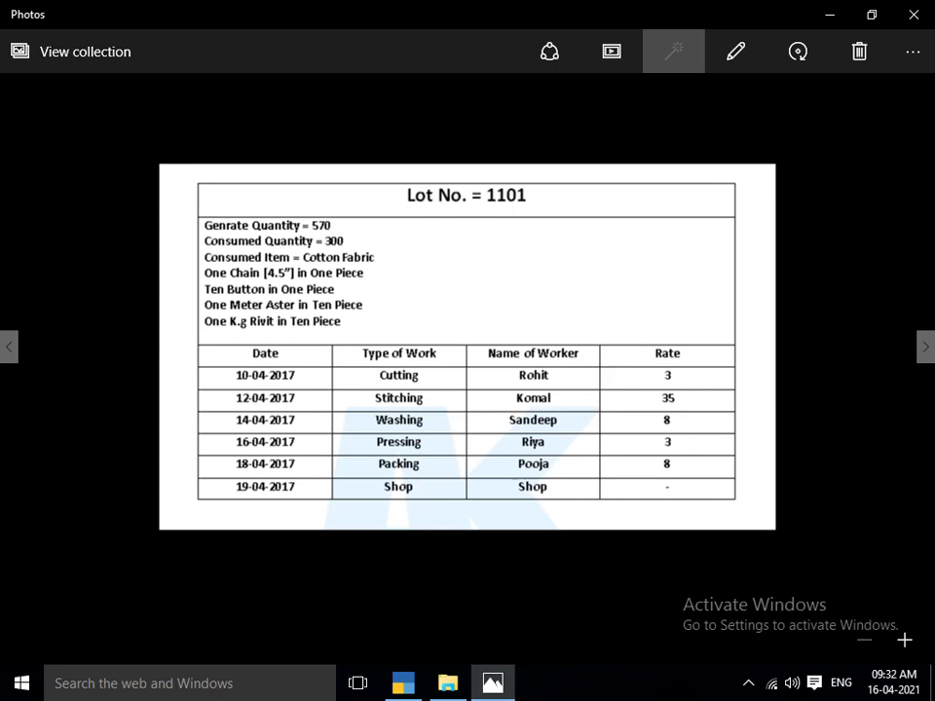
key(alt+Tab)
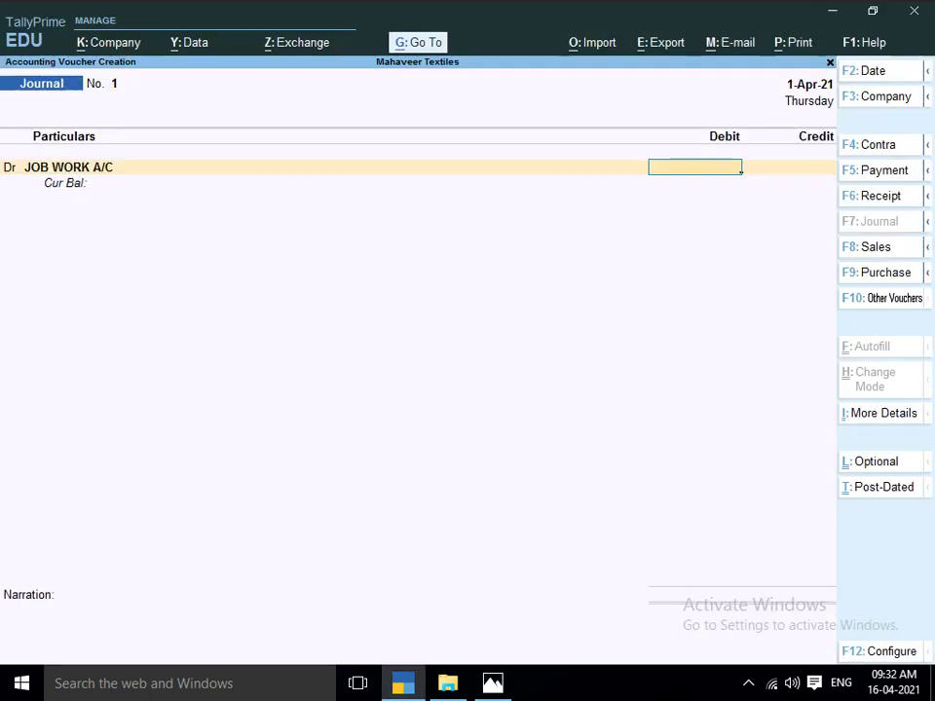
Step: Switch to Excel, calculate =570*3 in cell A1 of a blank workbook, and return to TallyPrime
key(super+r)
text(excel)
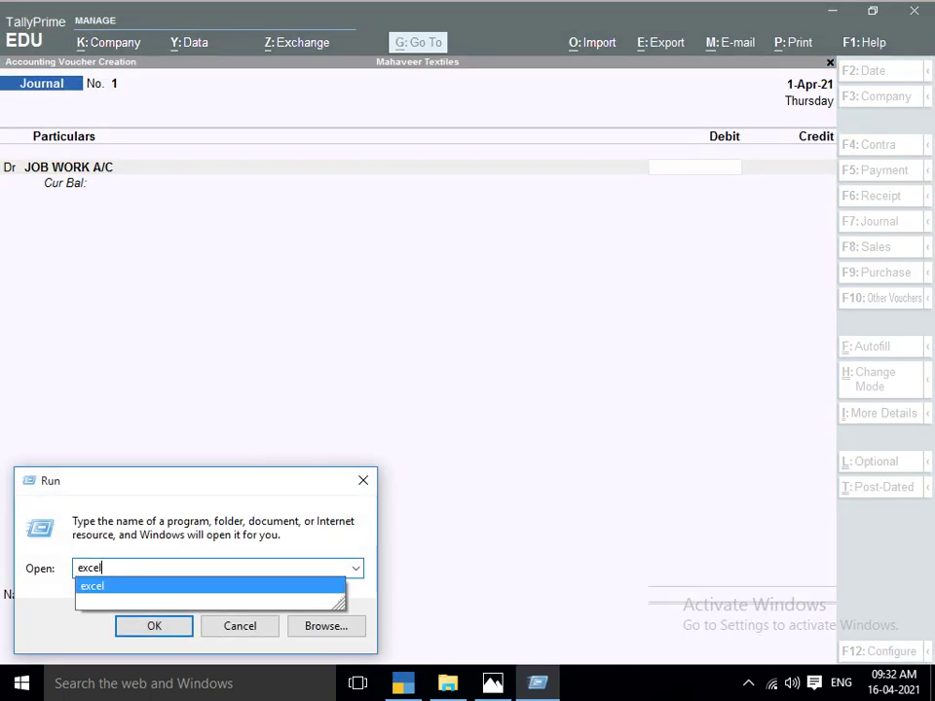
key(Return)
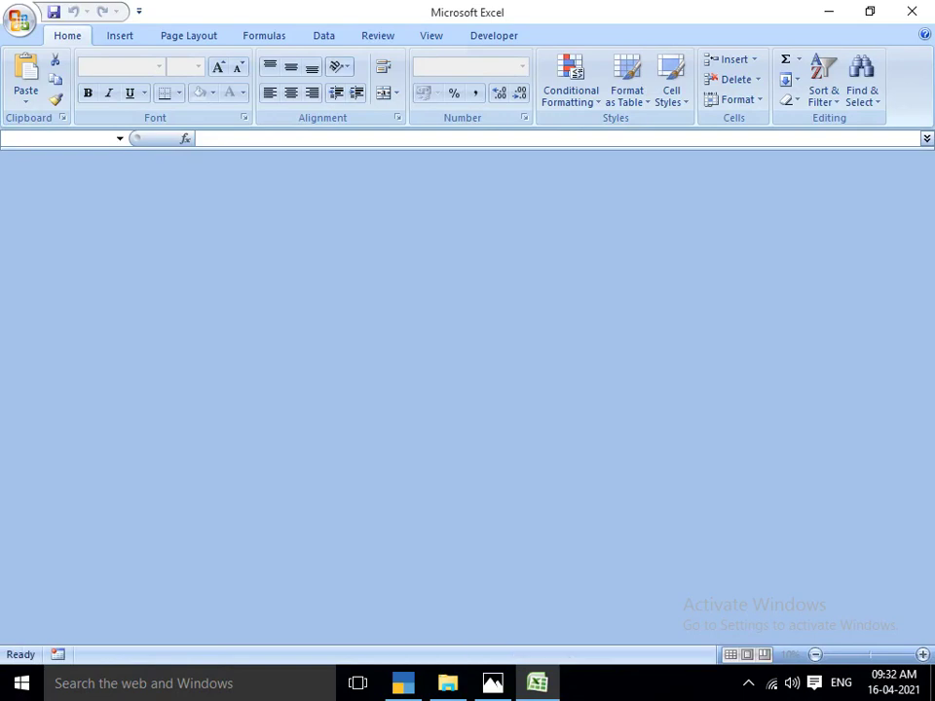
text(=)
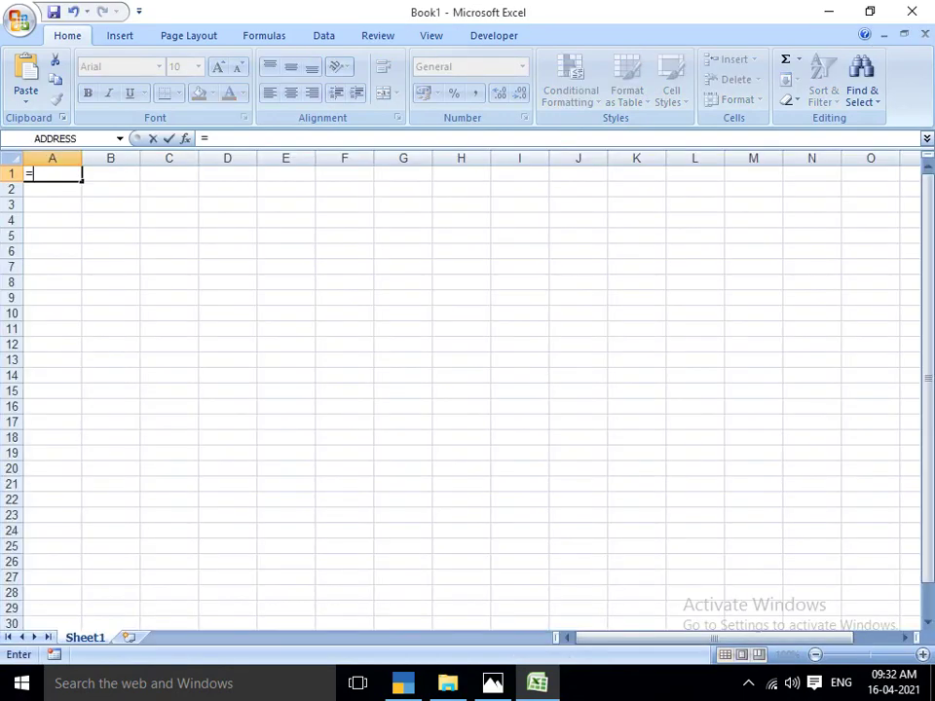
text(570*3)
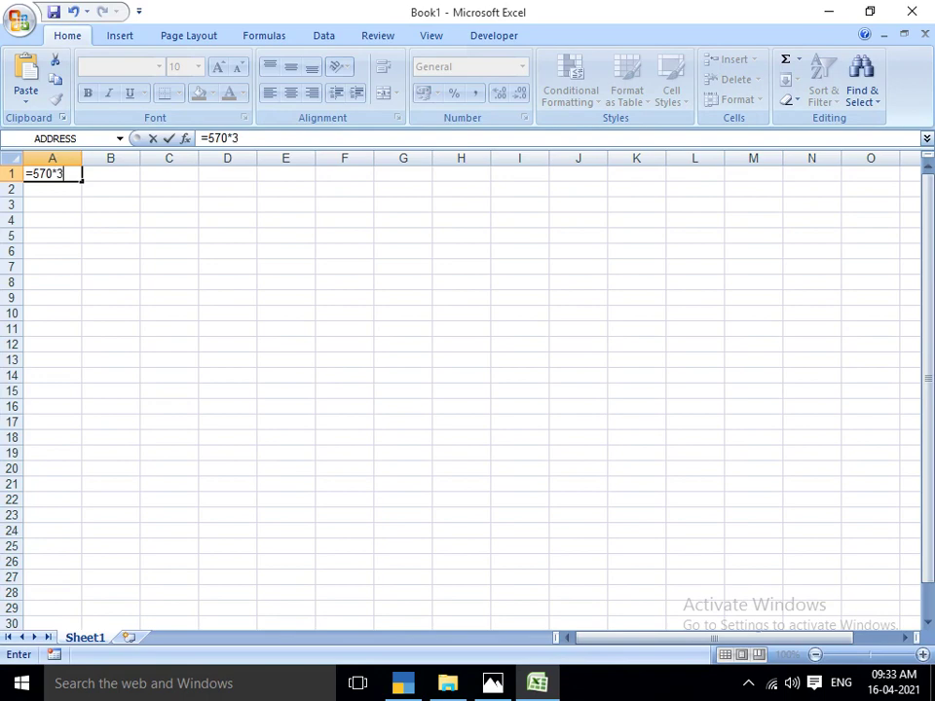
key(Return)
key(alt+Tab)
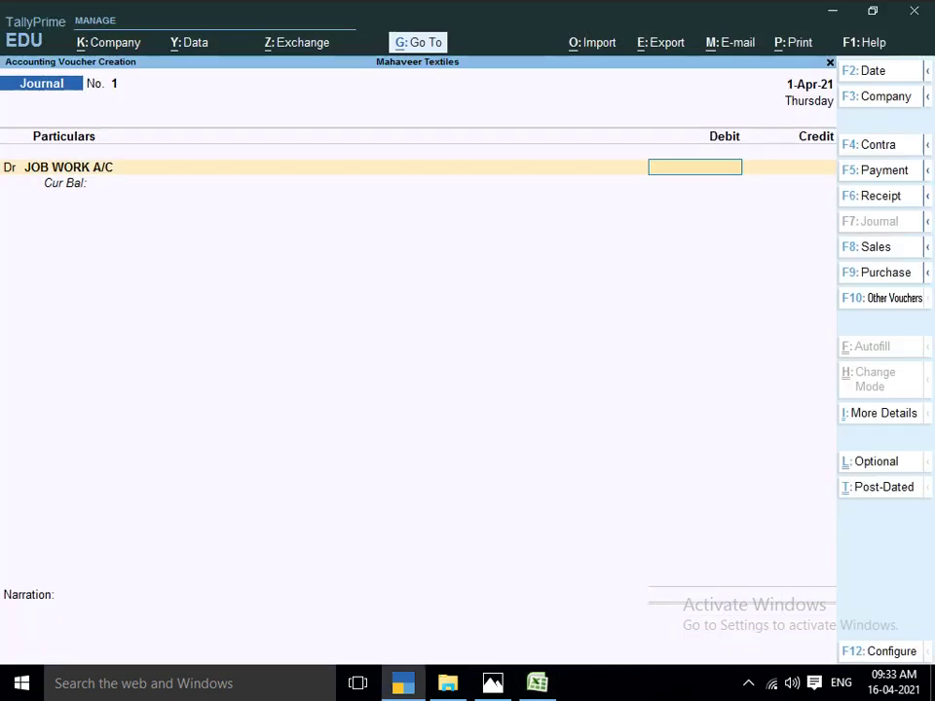
text(1710)
key(Return)
key(alt+c)
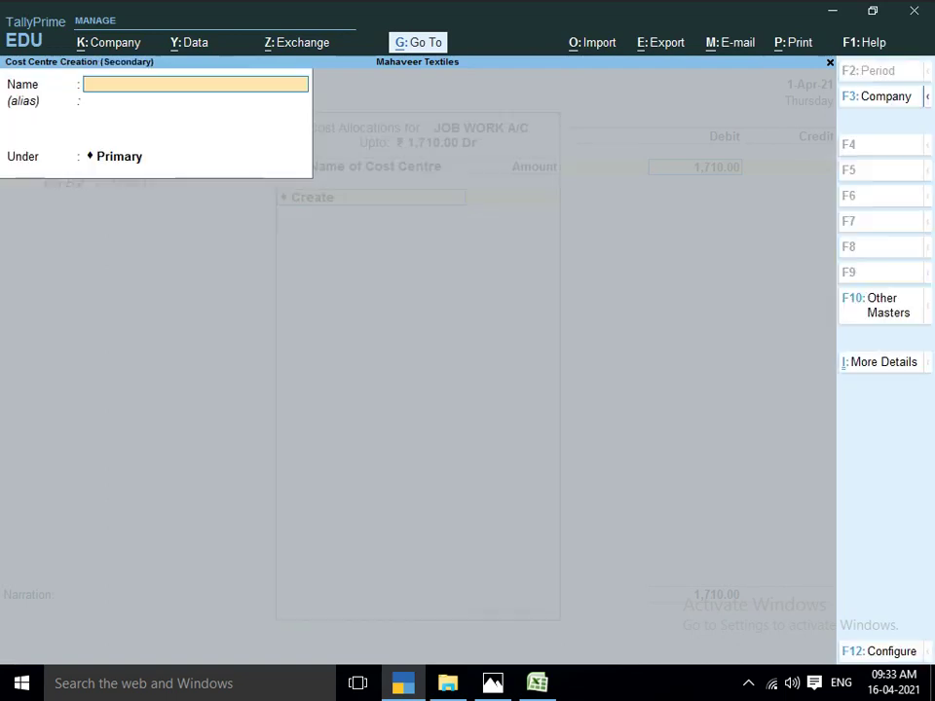
key(Escape)
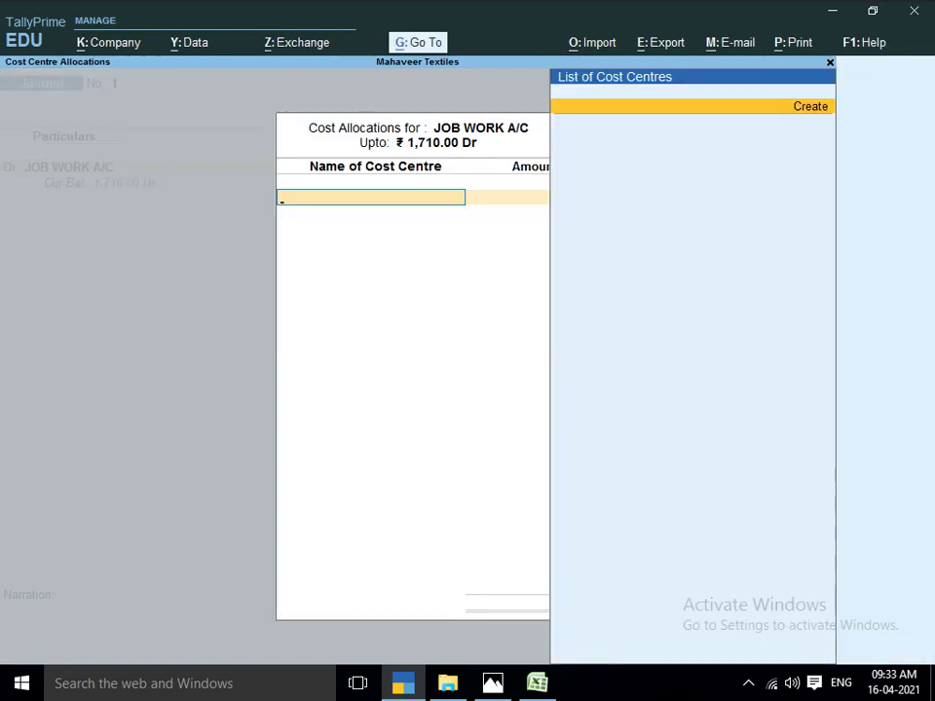
key(Escape)
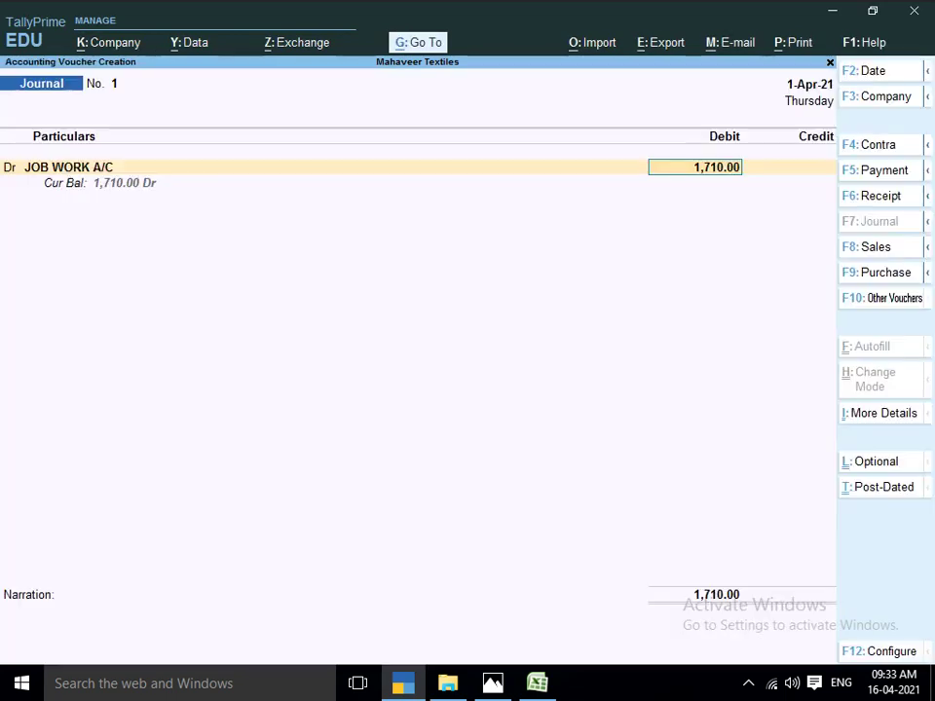
key(Return)
key(alt+c)
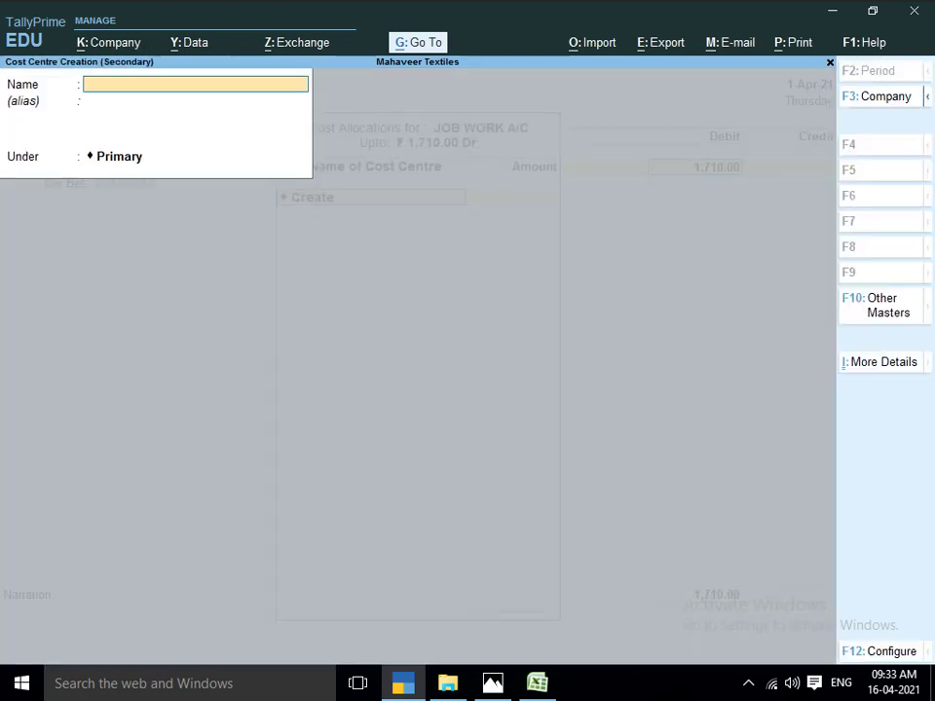
key(Escape)
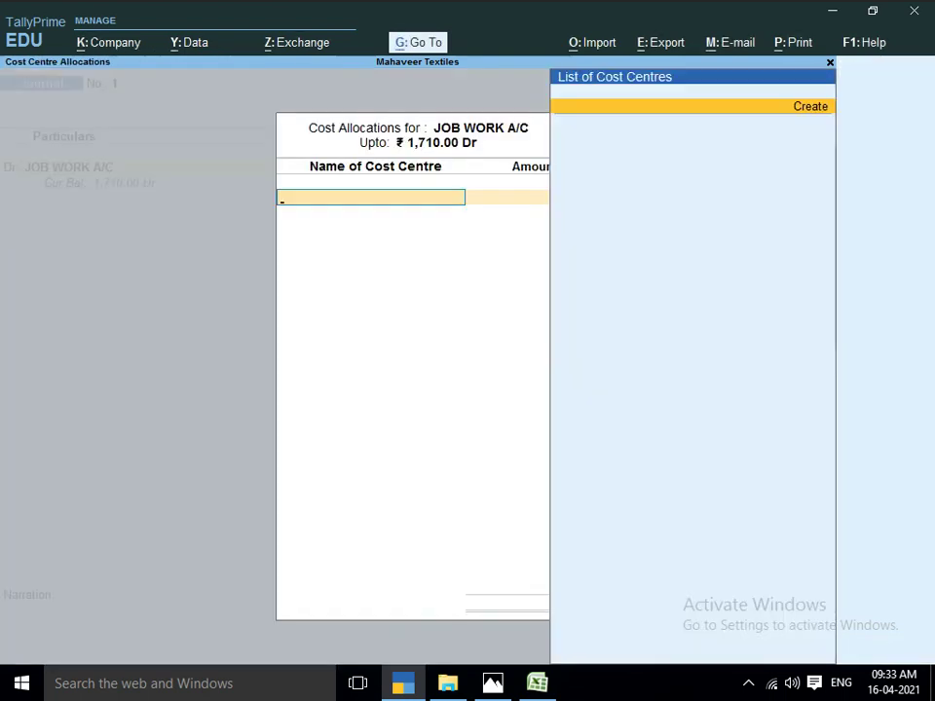
key(Return)
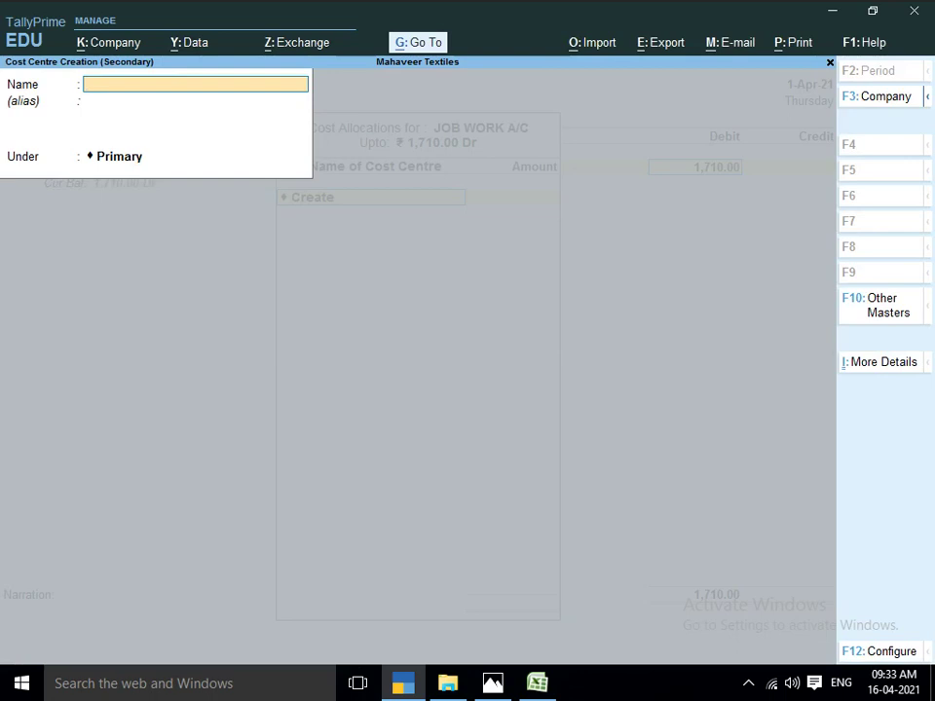
key(Escape)
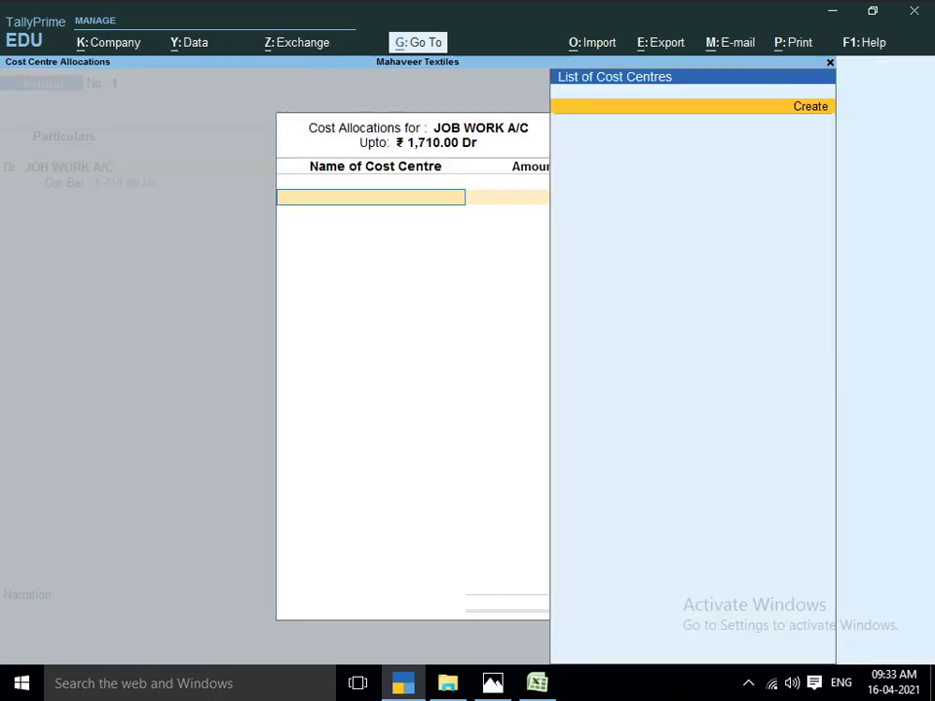
key(Return)
key(Escape)
key(Return)
key(Escape)
key(Return)
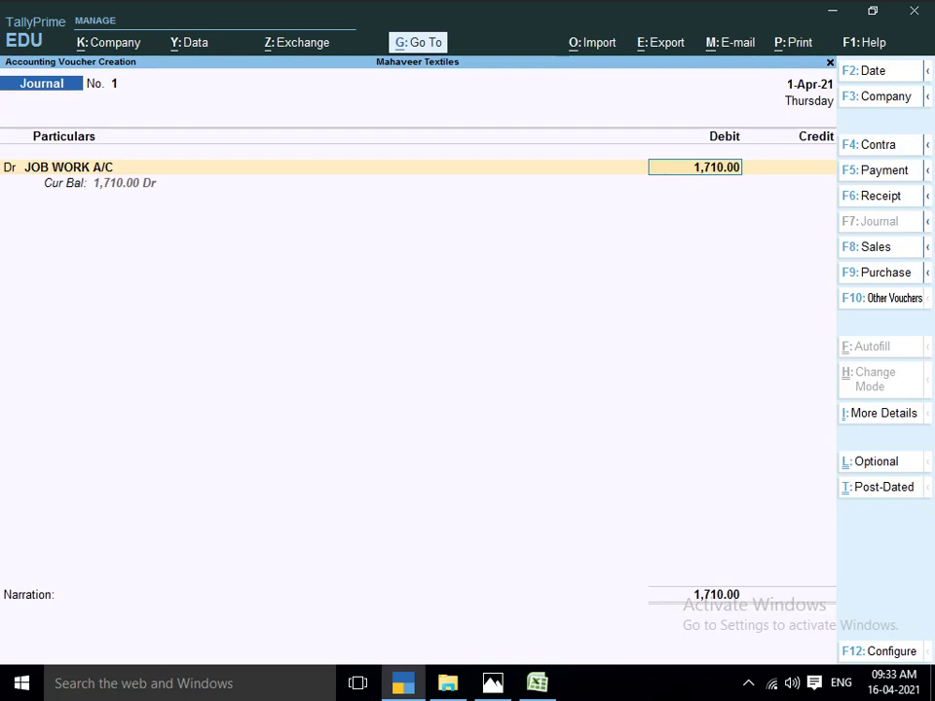
Step: Set Enable Cost Tracking to No in the company features for Mahaveer Textiles and save them
key(F11)
key(Return)
key(Return)
key(Return)
key(Return)
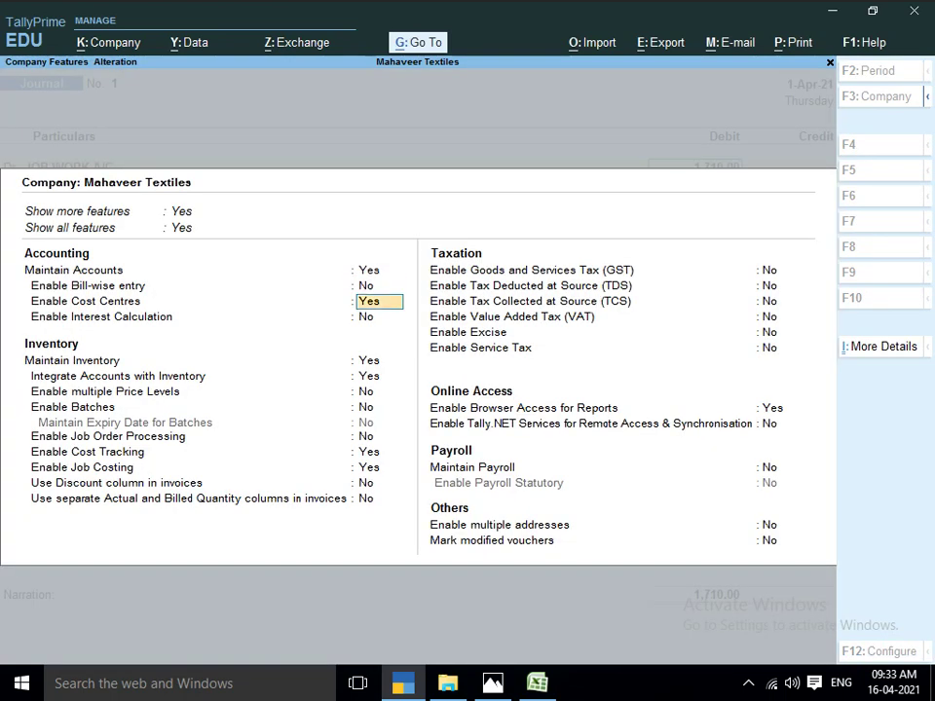
key(Return)
key(Return)
key(Return)
key(Return)
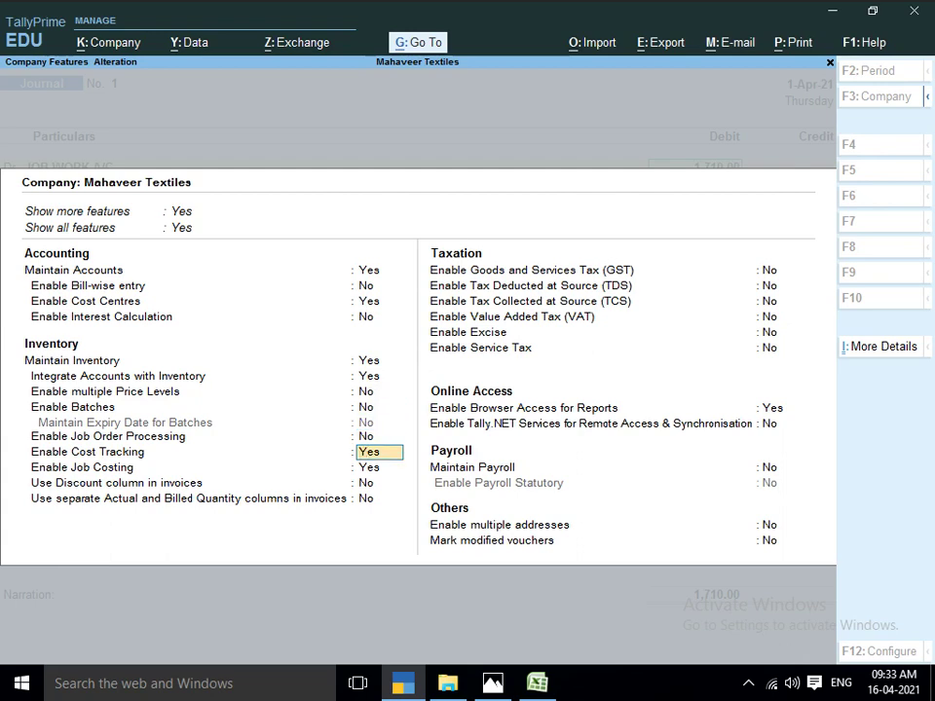
key(n)
key(Return)
key(Return)
key(Return)
key(Return)
key(Return)
key(Return)
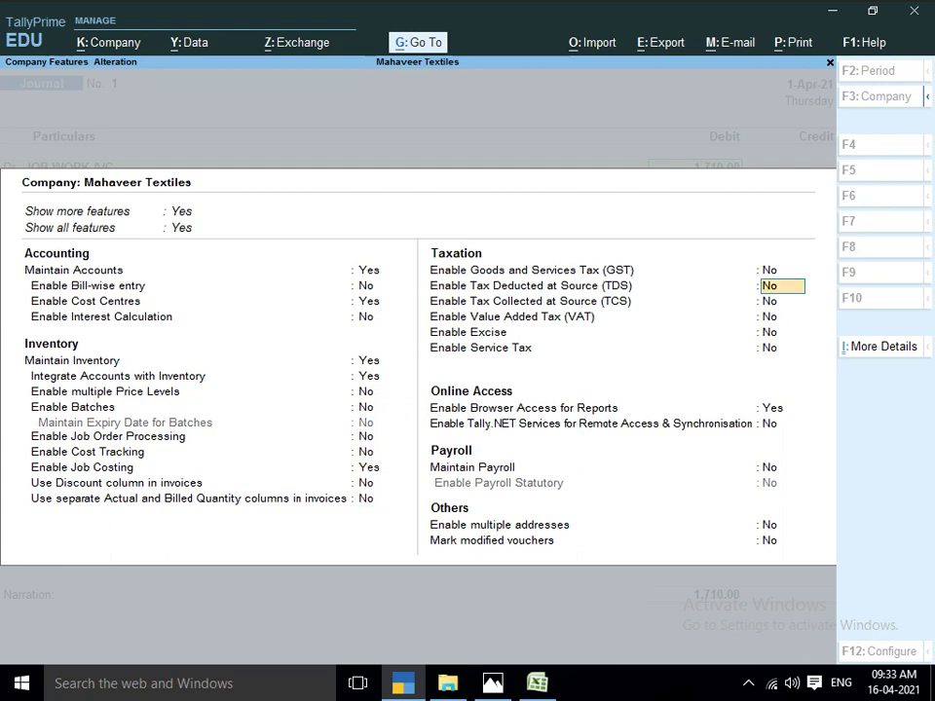
key(ctrl+a)
key(Return)
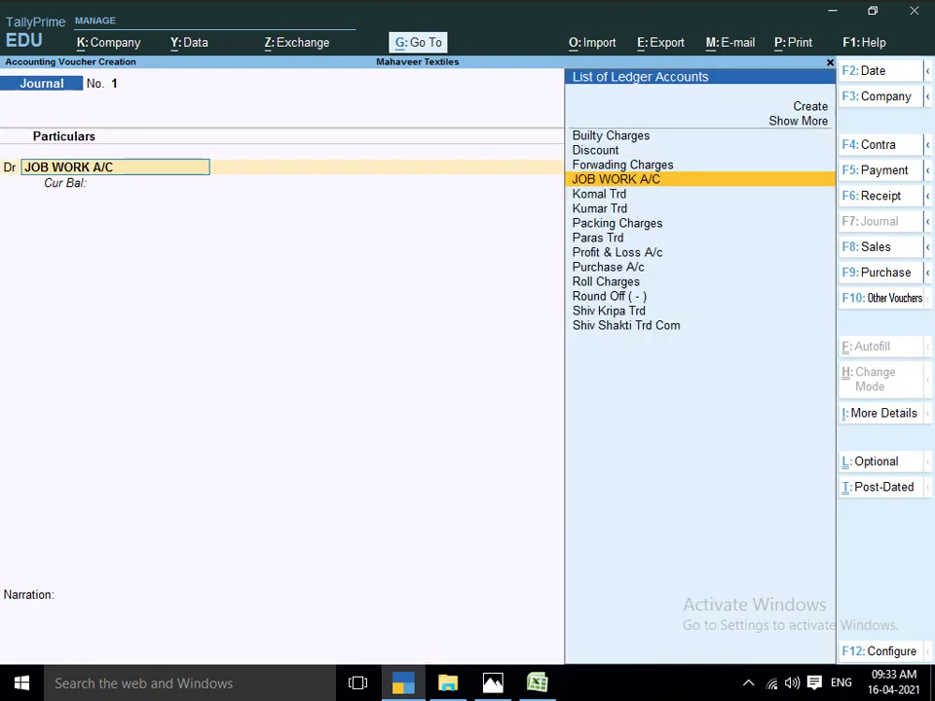
key(Return)
text(1710)
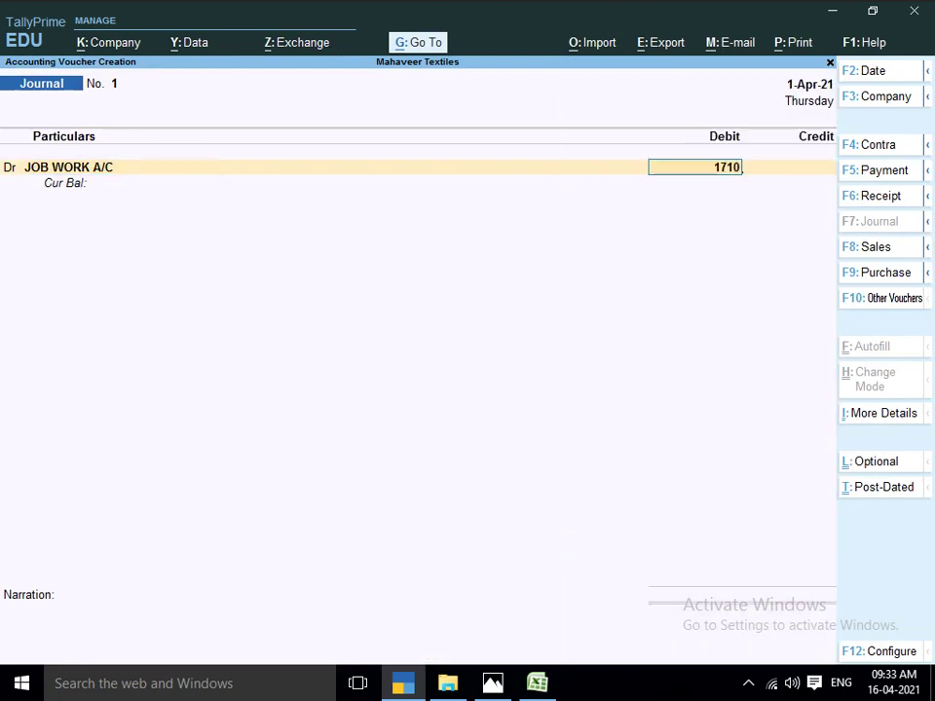
key(Return)
key(alt+c)
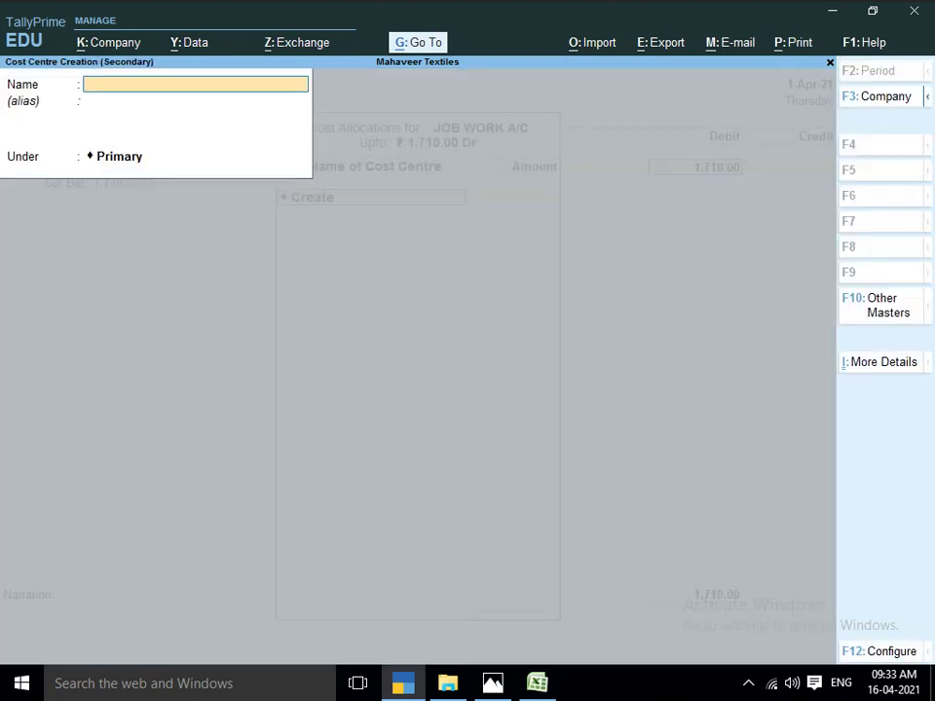
text(K)
key(Return)
key(BackSpace)
key(BackSpace)
key(Escape)
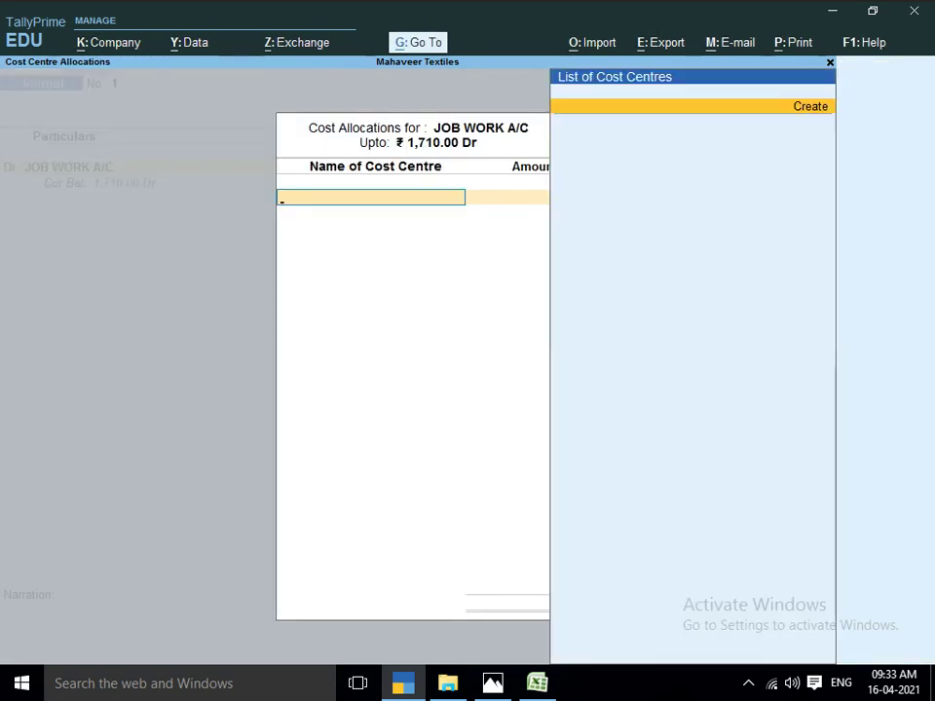
key(Escape)
key(Escape)
key(y)
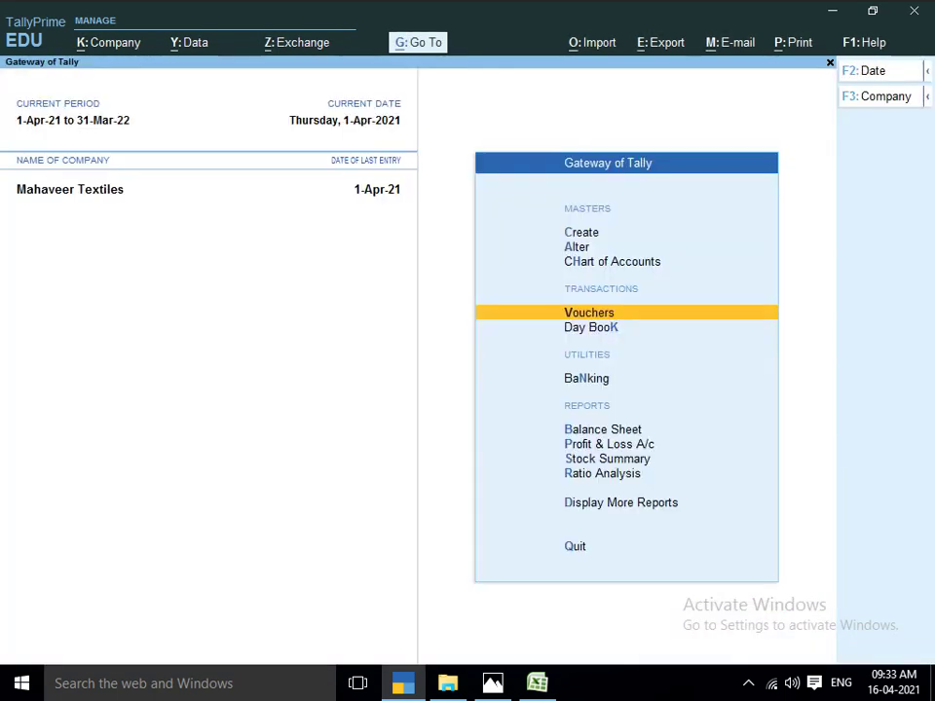
Step: Open a new Journal voucher and debit the JOB WORK A/C ledger with 1710
key(Return)
key(Return)
text(J)
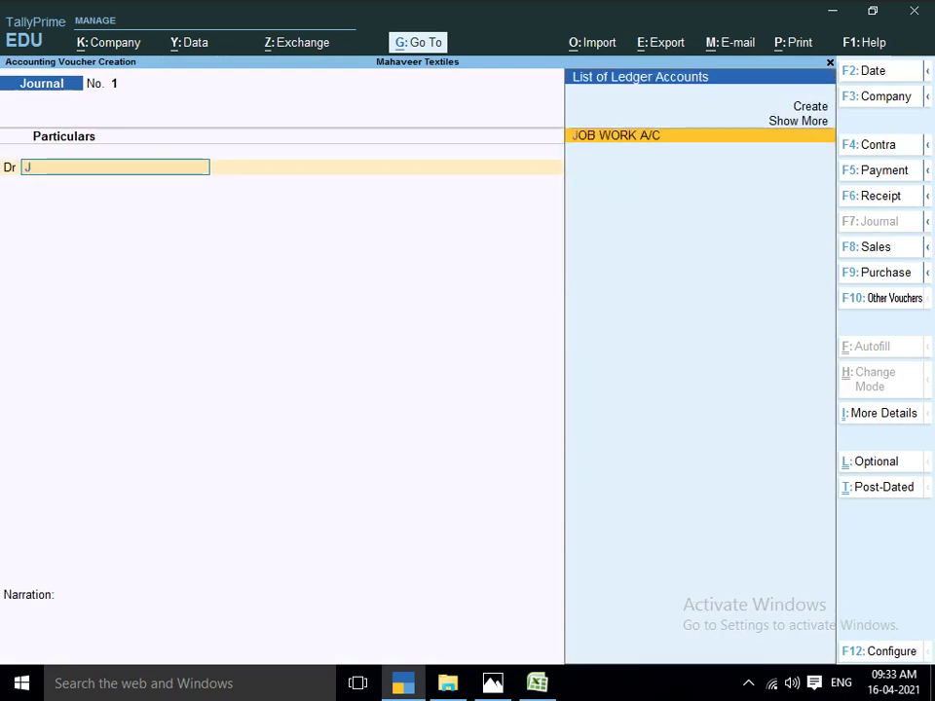
key(Return)
text(1710)
key(Return)
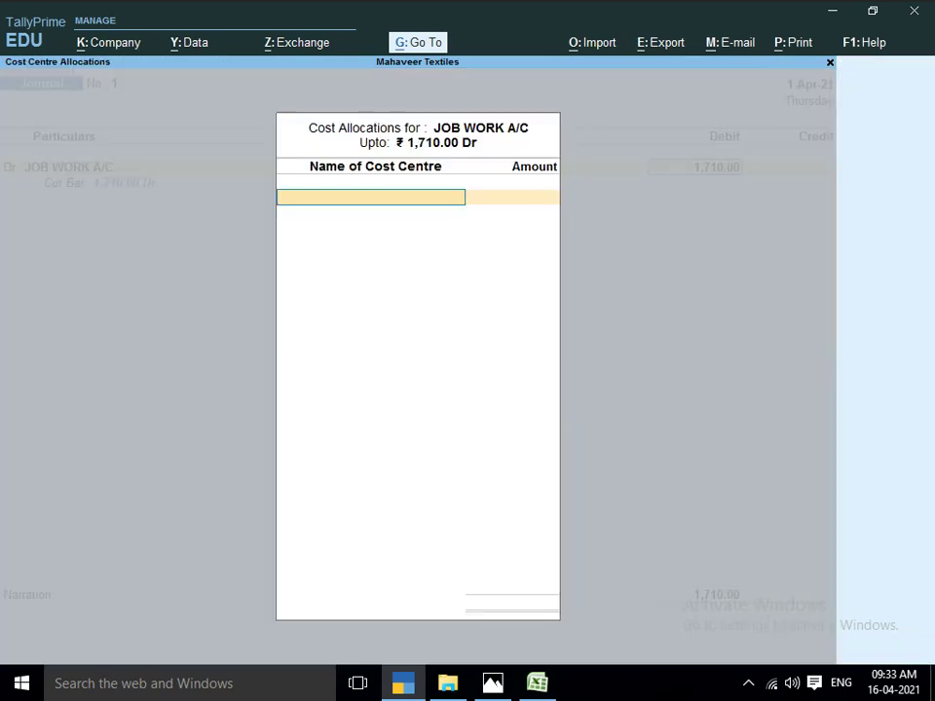
Step: Create a cost centre named JOB WORK AC under Primary from the cost allocation of the debit line
key(alt+c)
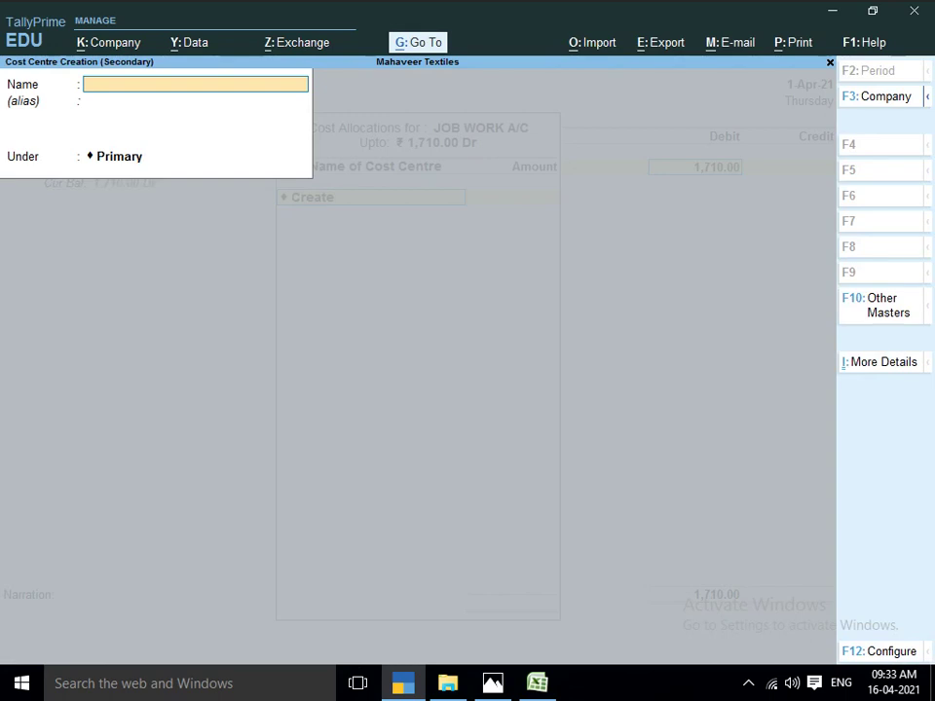
key(Escape)
key(Return)
key(alt+c)
text(JOB WORK AC)
key(Return)
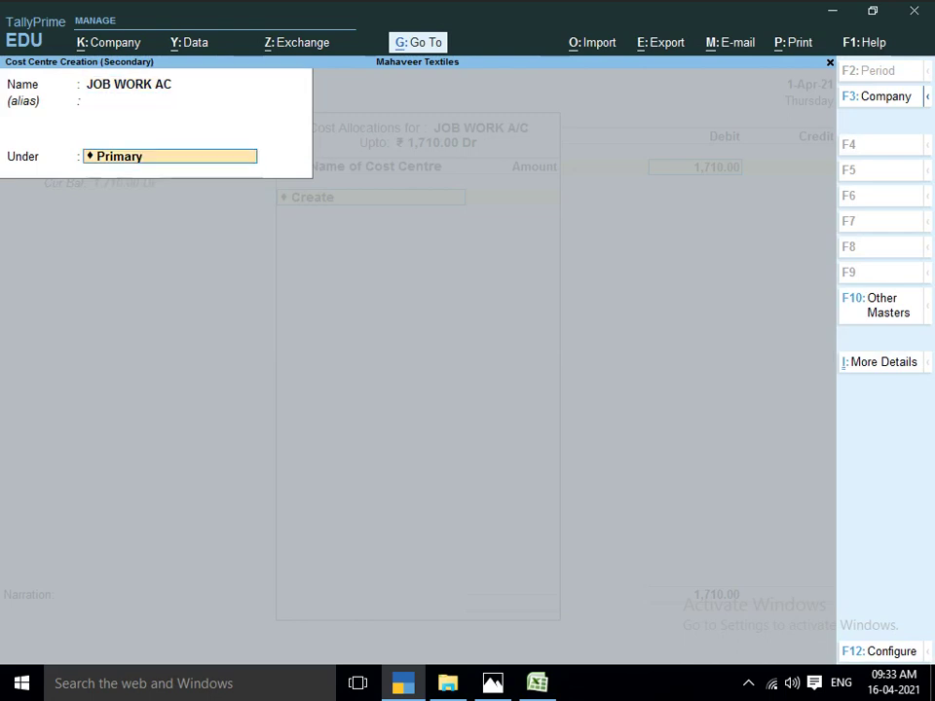
key(Return)
key(Return)
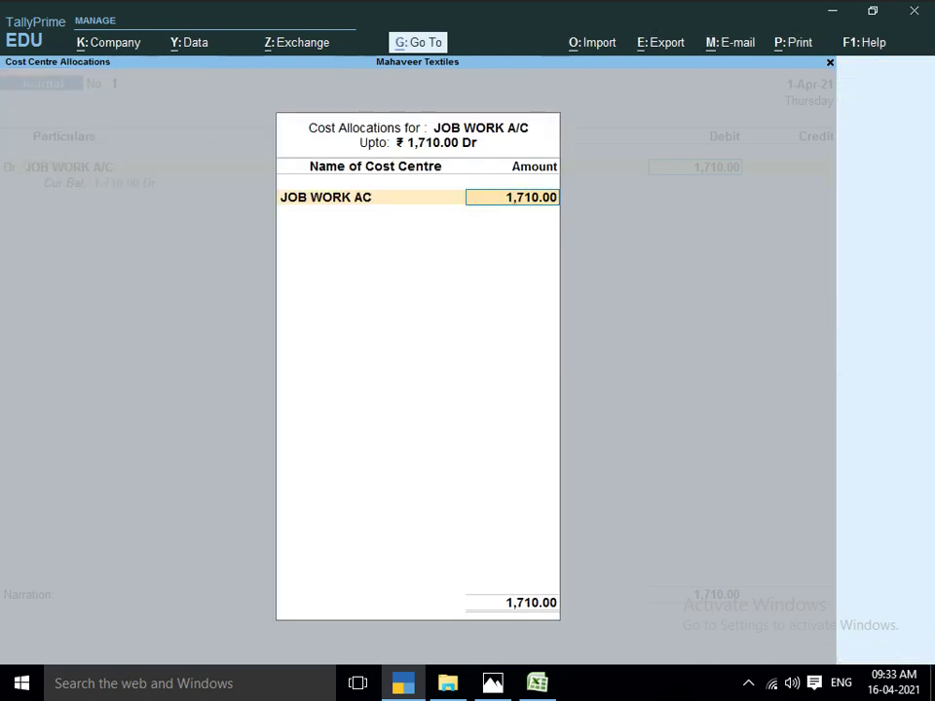
Step: Allocate the full 1,710.00 of the debit line to the JOB WORK AC cost centre
key(Return)
key(Return)
key(BackSpace)
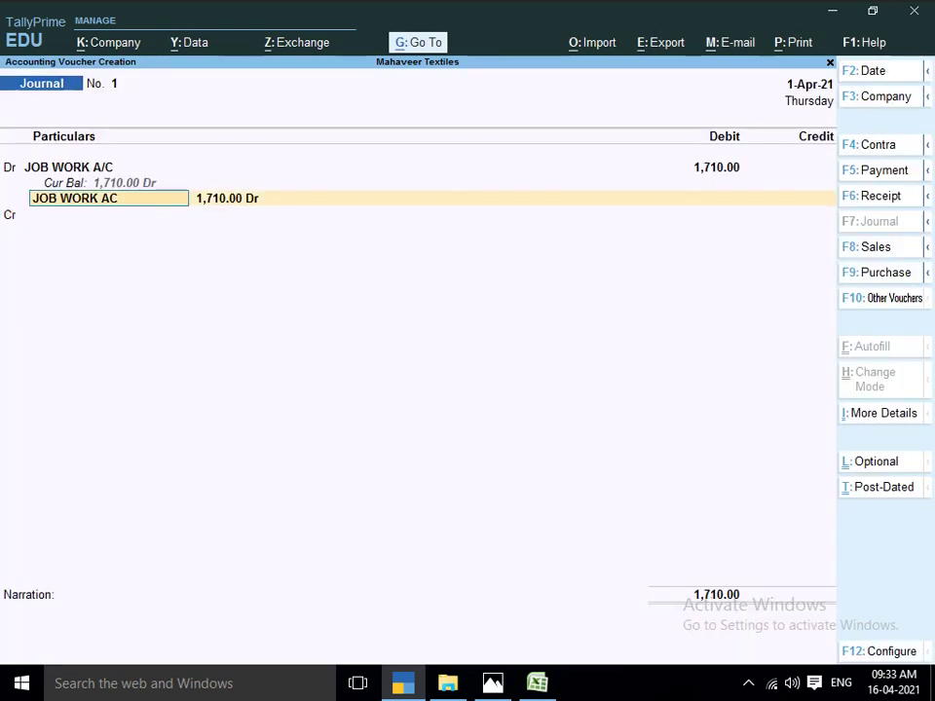
key(Return)
key(Return)
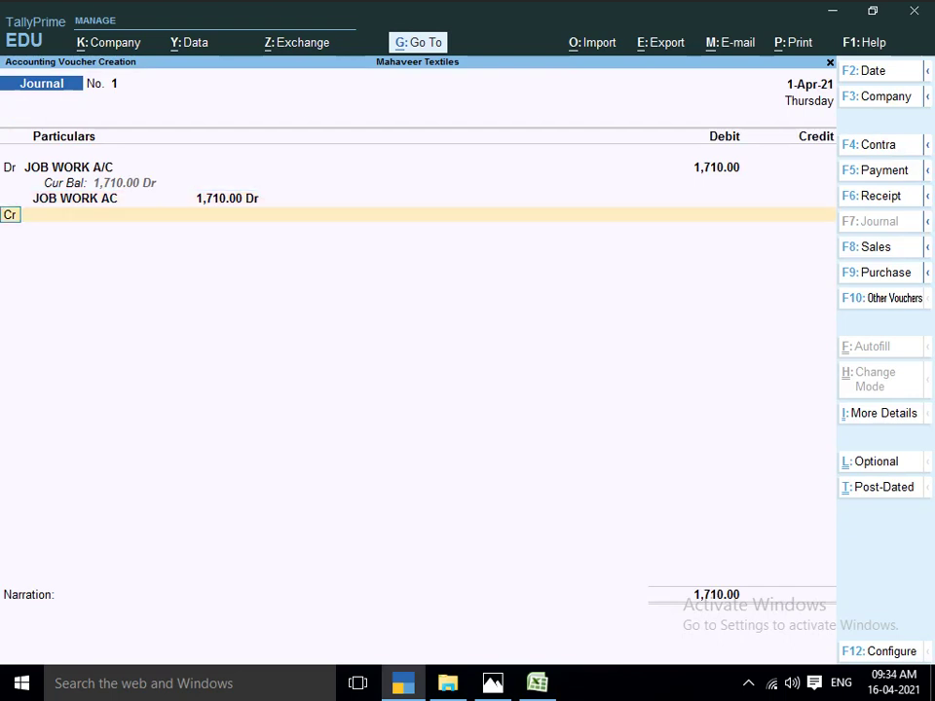
Step: Begin creating the credit-line ledger, check the worker on the Lot No. 1101 sheet in Photos, and name it CUTTING MASTER plus the worker's name
key(Return)
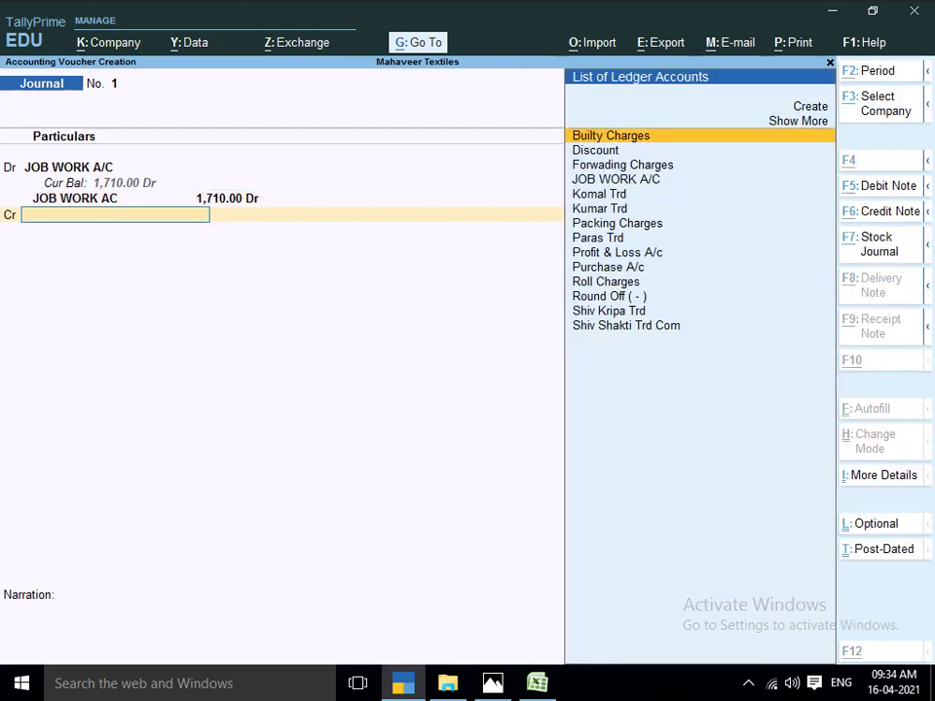
key(alt+c)
key(alt+Tab)
key(alt+Tab)
key(alt+Tab)
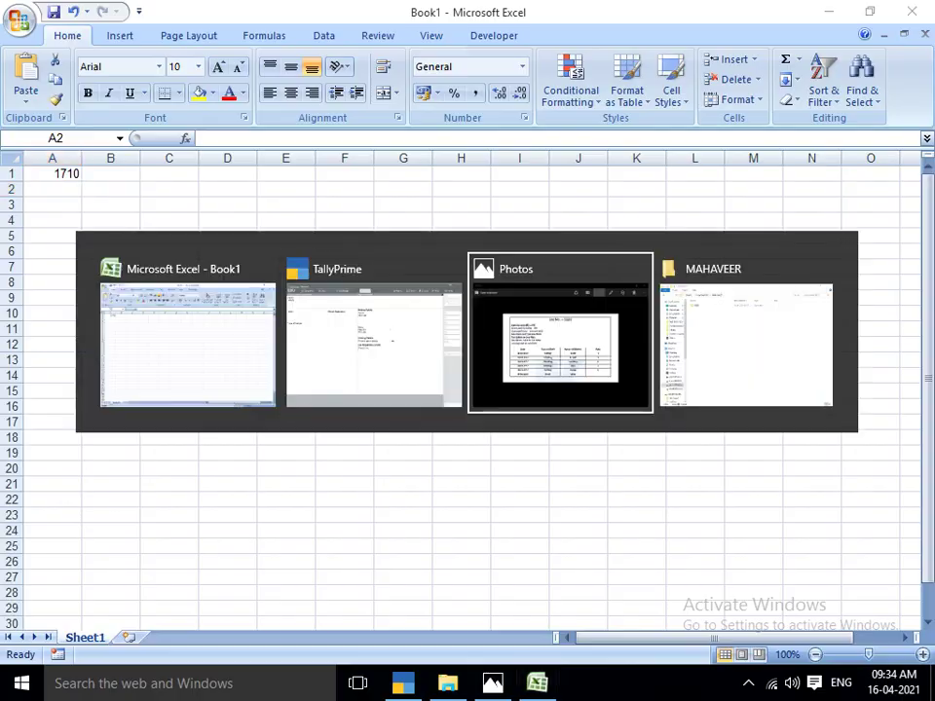
key(alt+Tab)
key(alt+Tab)
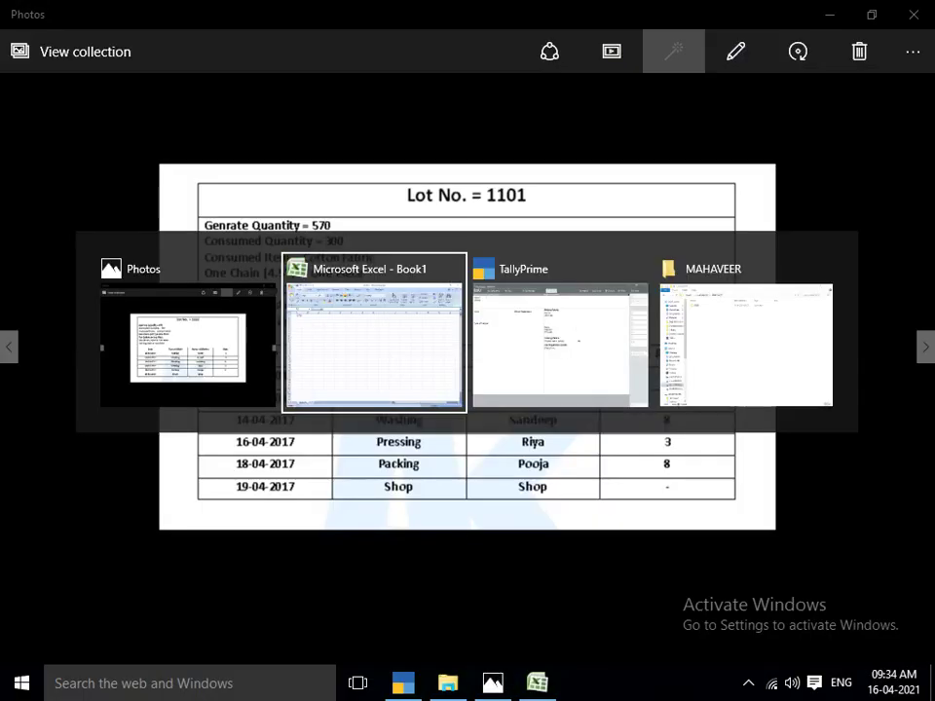
text(CUTTI)
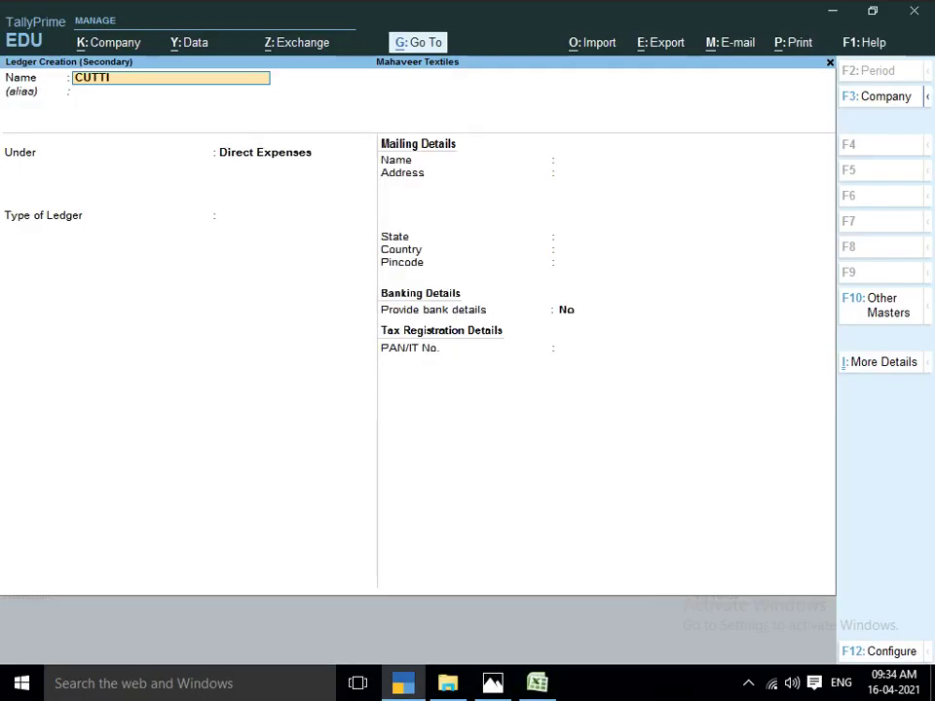
text(NG MASTER ROHIT)
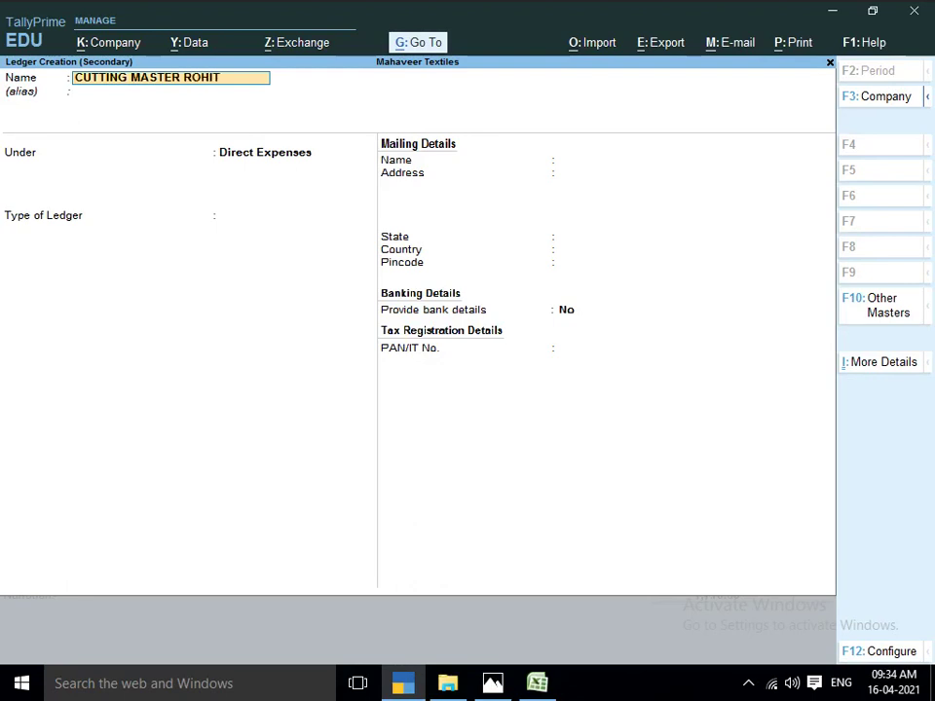
key(Return)
key(Return)
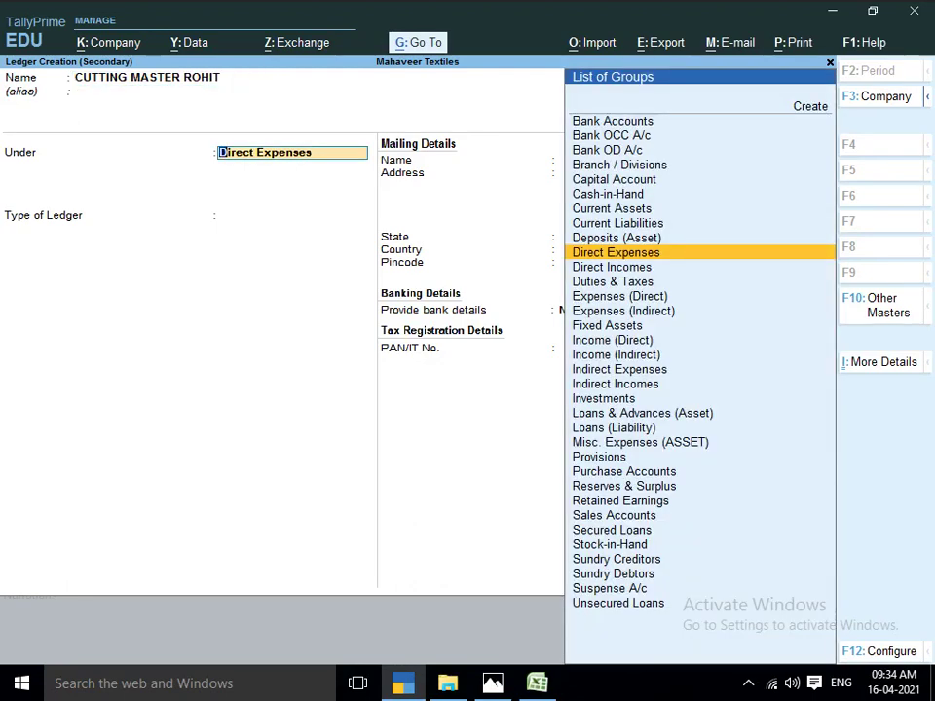
key(alt+c)
text(JOB WO)
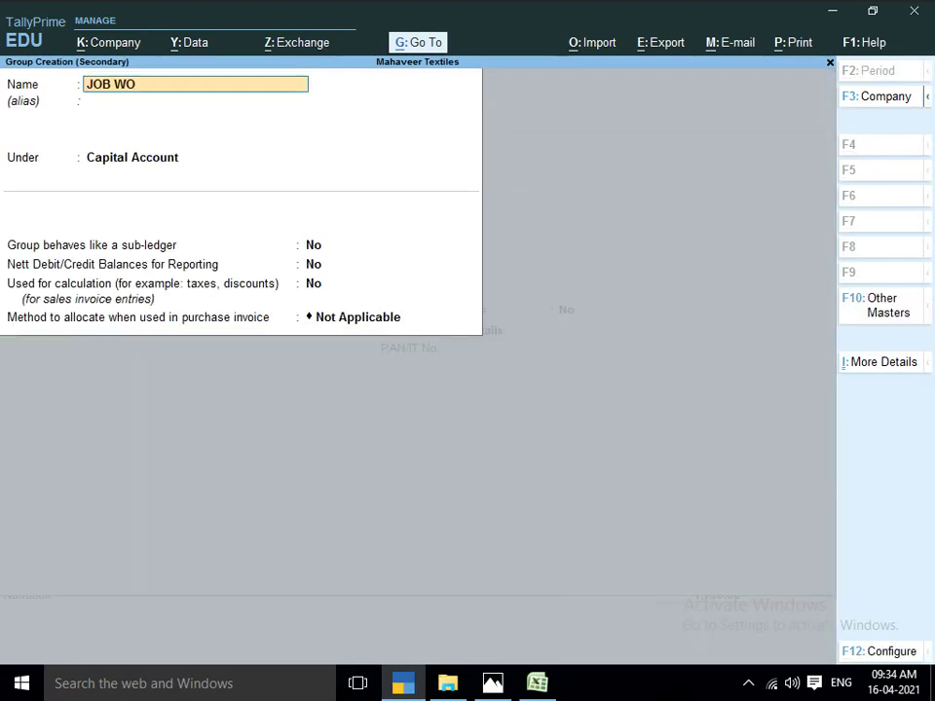
text(RKER)
key(BackSpace)
key(BackSpace)
key(BackSpace)
key(BackSpace)
text(KER A/C)
key(Return)
key(Return)
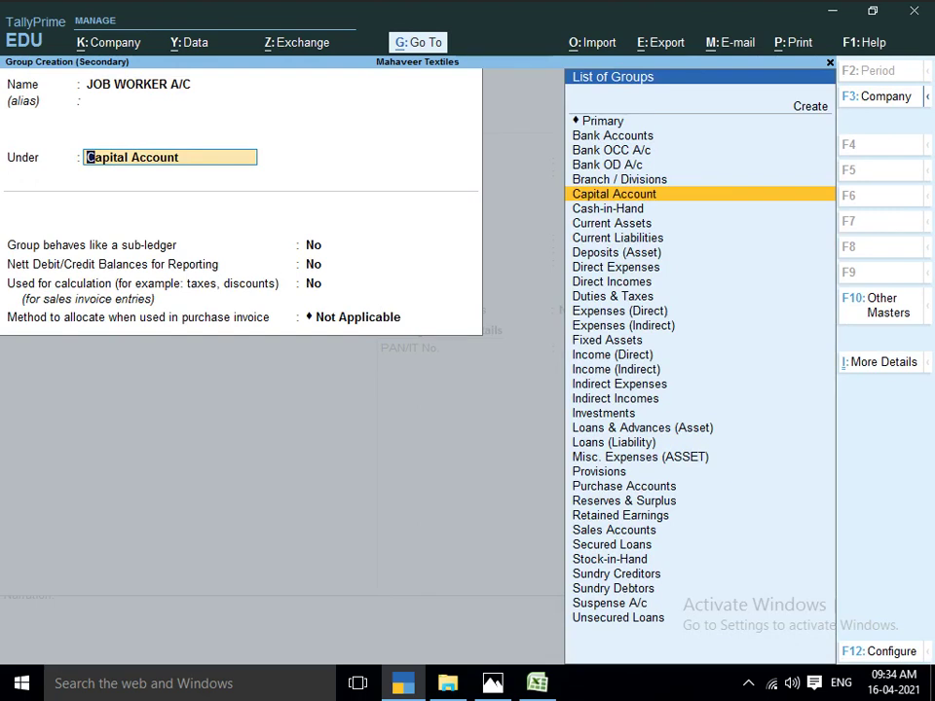
text(j)
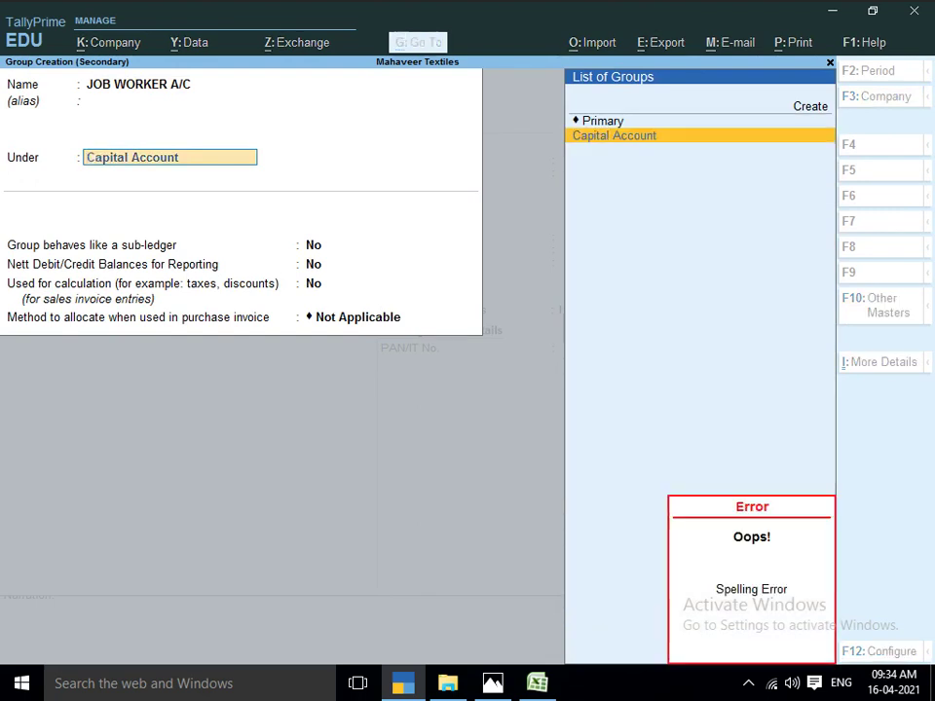
key(ctrl+a)
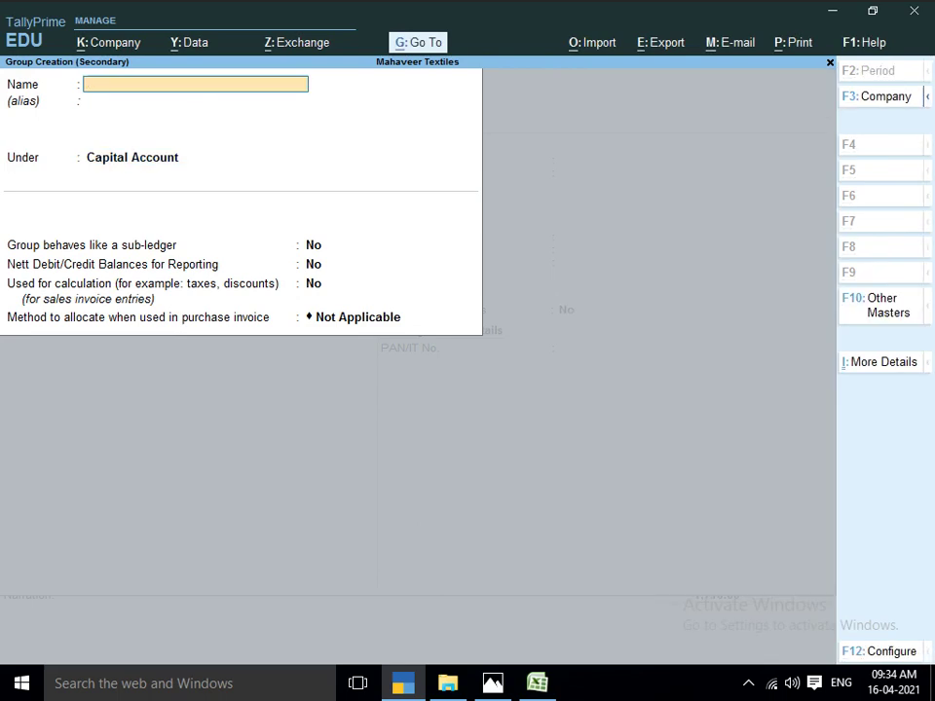
Step: Create the ledger group JOB WORKER A/C under Primary with Liabilities as its nature, keeping the remaining options at their defaults
text(JOB WORKER A/C)
key(Return)
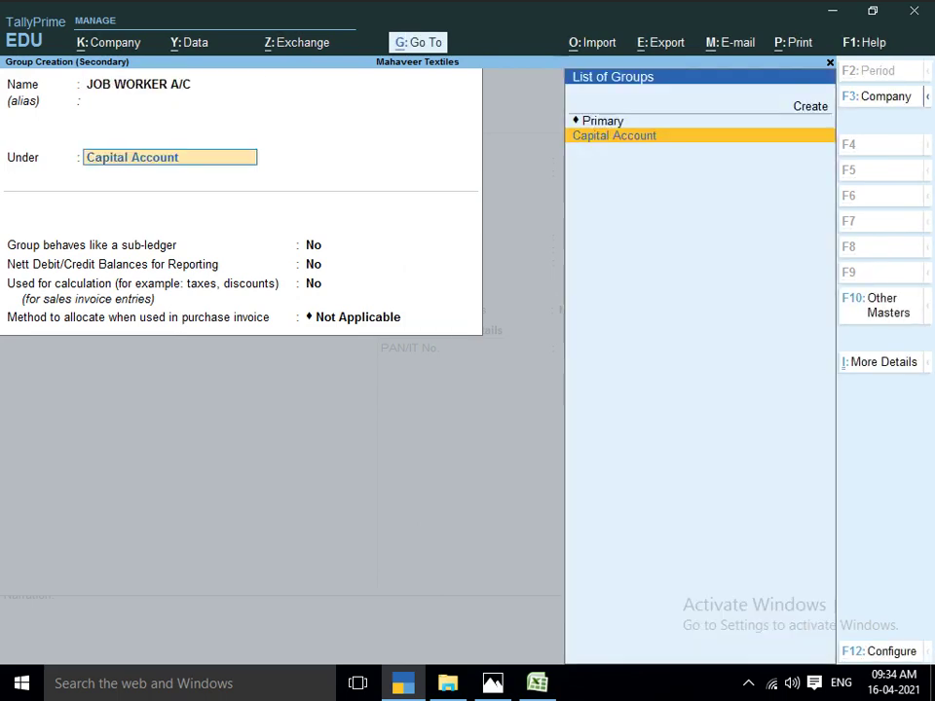
text(s)
key(BackSpace)
key(BackSpace)
key(BackSpace)
key(BackSpace)
key(BackSpace)
key(BackSpace)
key(BackSpace)
key(BackSpace)
key(BackSpace)
key(BackSpace)
key(BackSpace)
key(BackSpace)
key(BackSpace)
key(BackSpace)
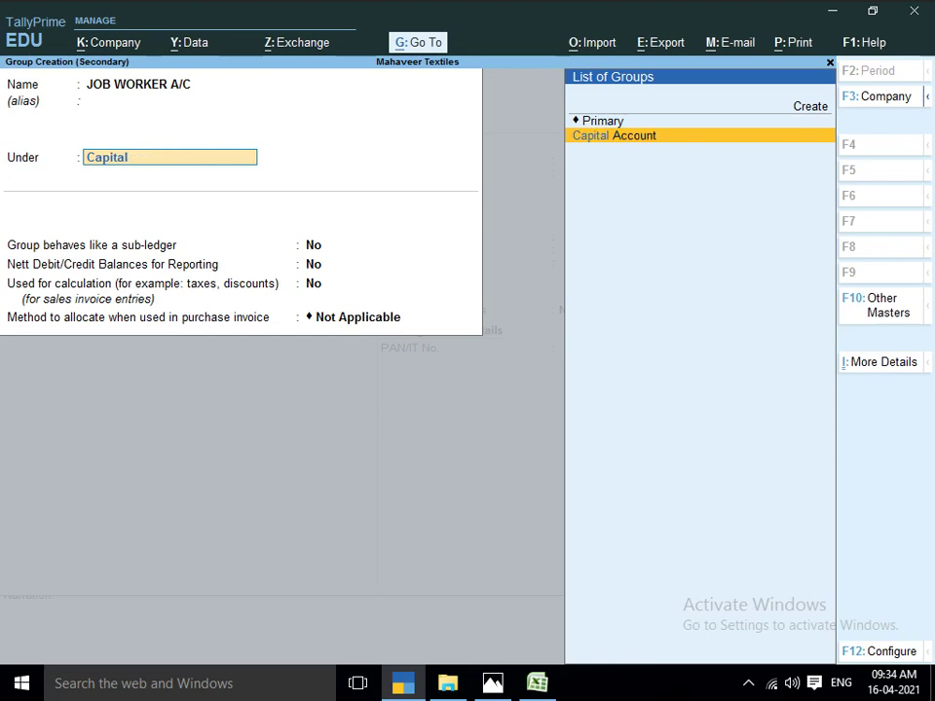
key(BackSpace)
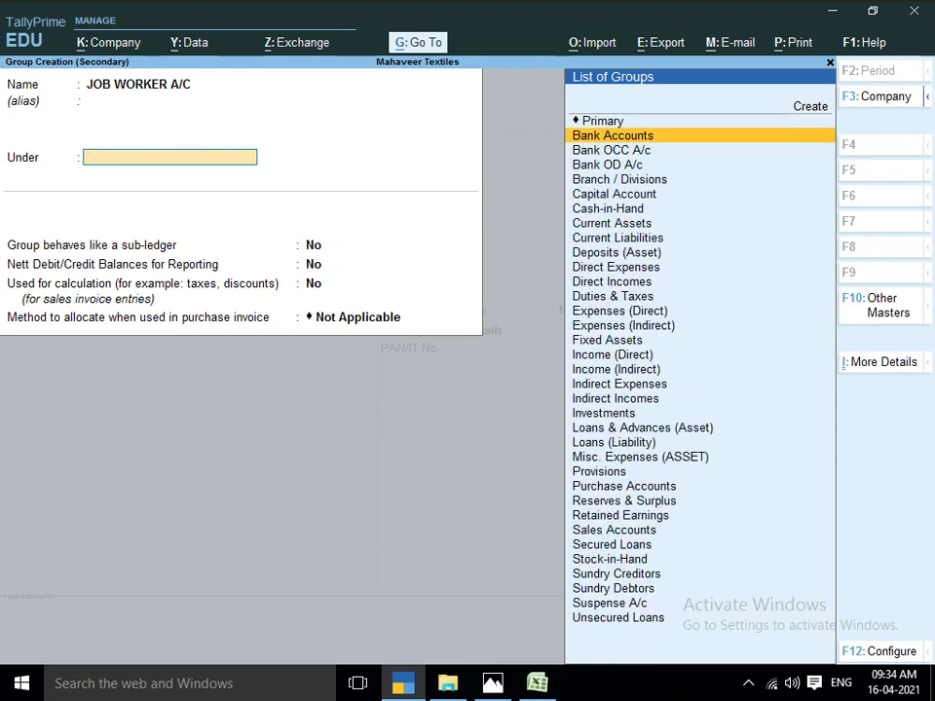
key(Up)
key(Return)
key(Return)
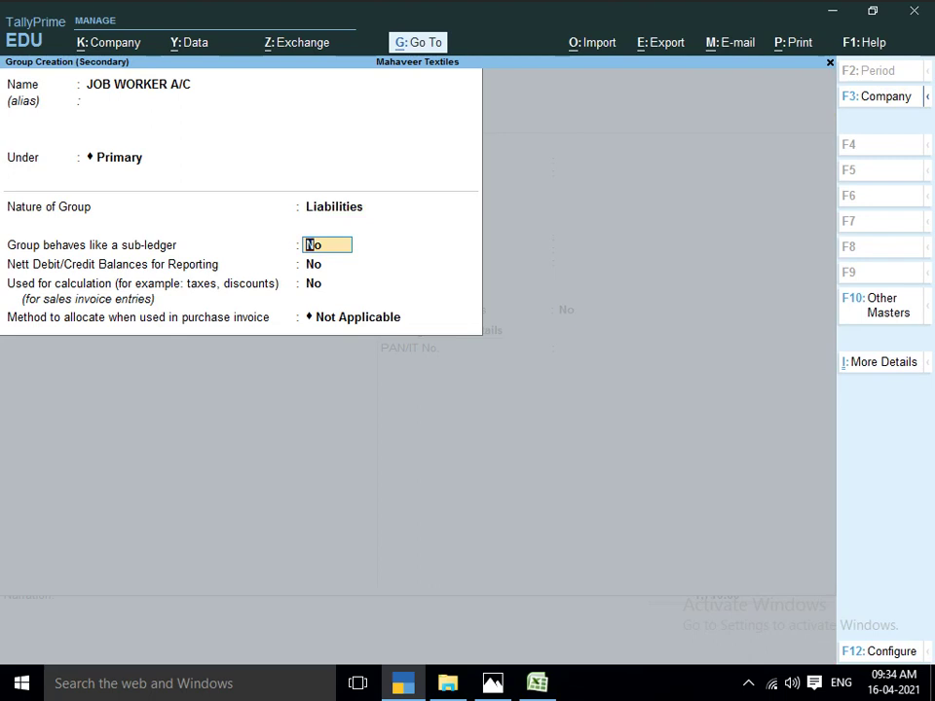
key(Return)
key(Return)
key(Return)
key(Return)
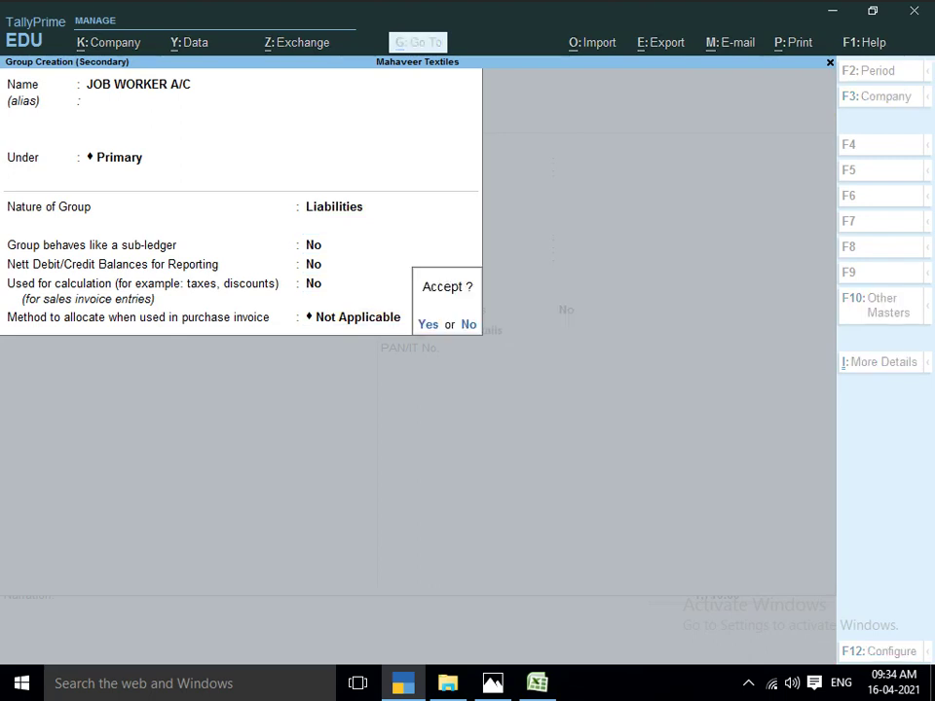
key(Return)
Step: Save the cutting master's ledger under JOB WORKER A/C and credit it with 1,710.00 in the Journal voucher
key(Return)
key(Return)
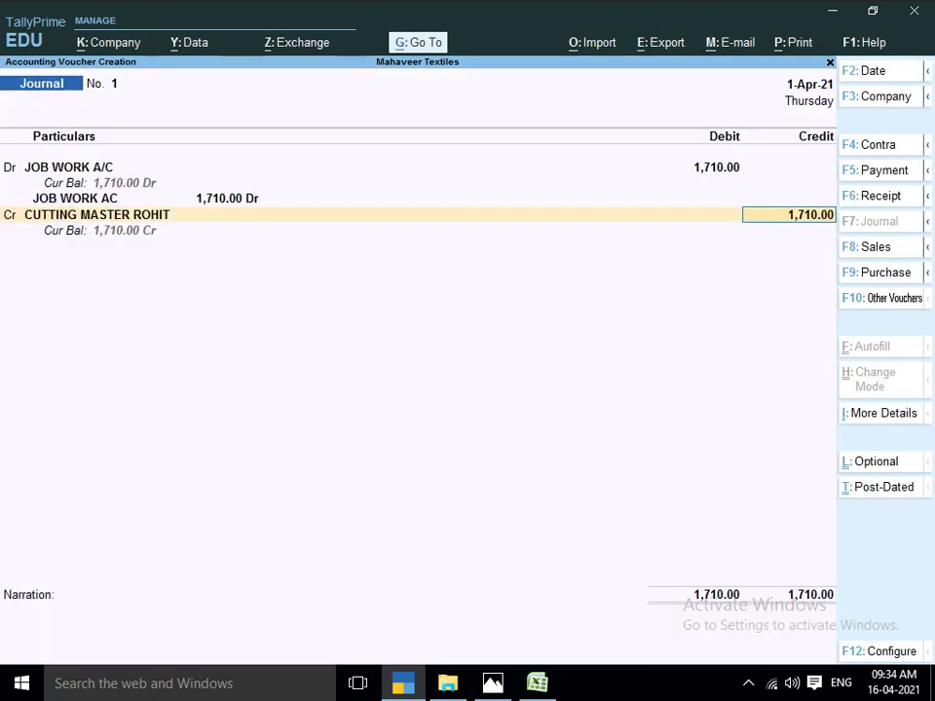
key(Return)
Step: Add the narration BEING JOB WORK LOT NO 1101 and save the Journal voucher
text(BEI)
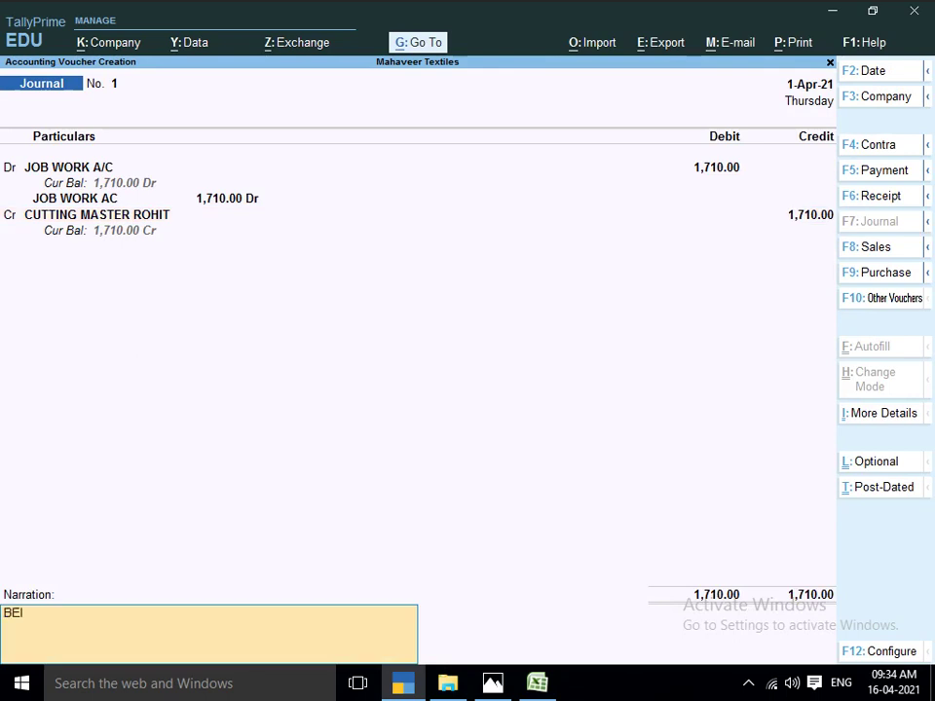
text(NG JOB WORK)
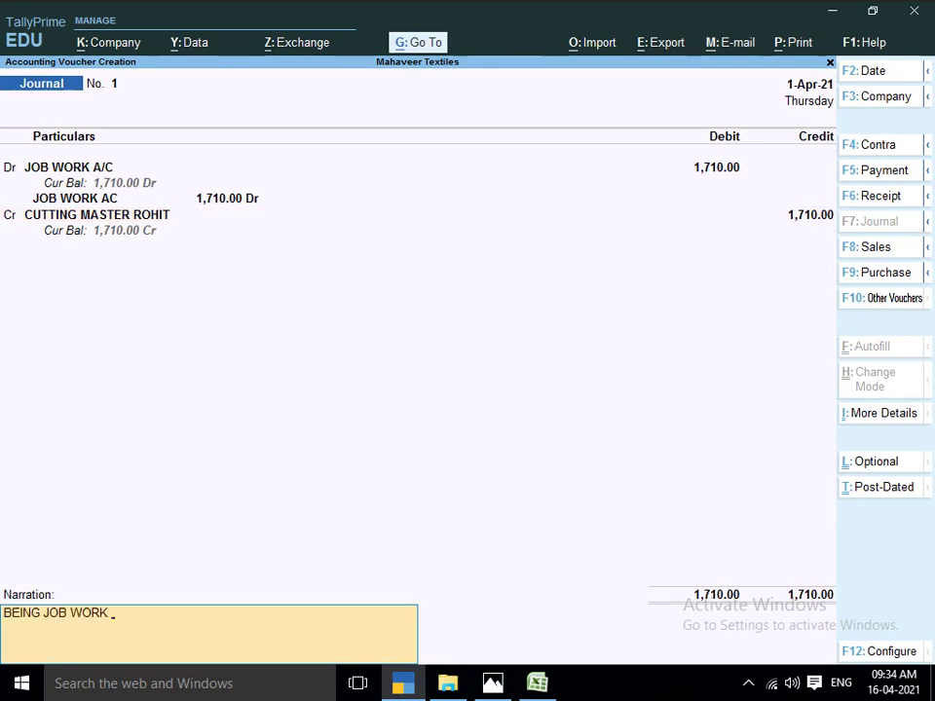
text( LOT NO 1101)
key(Return)
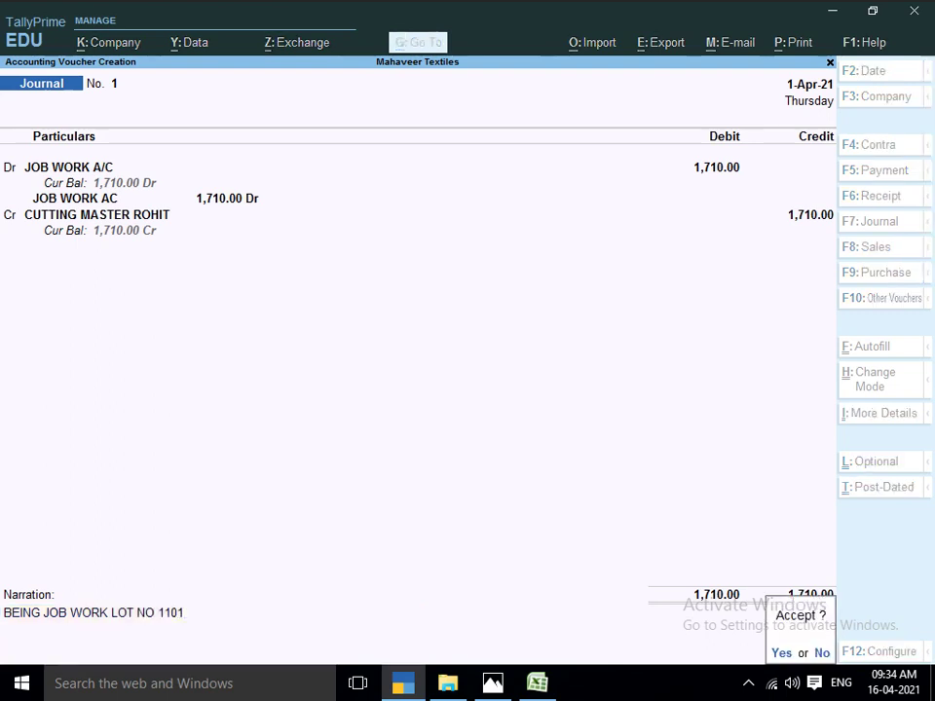
key(Return)
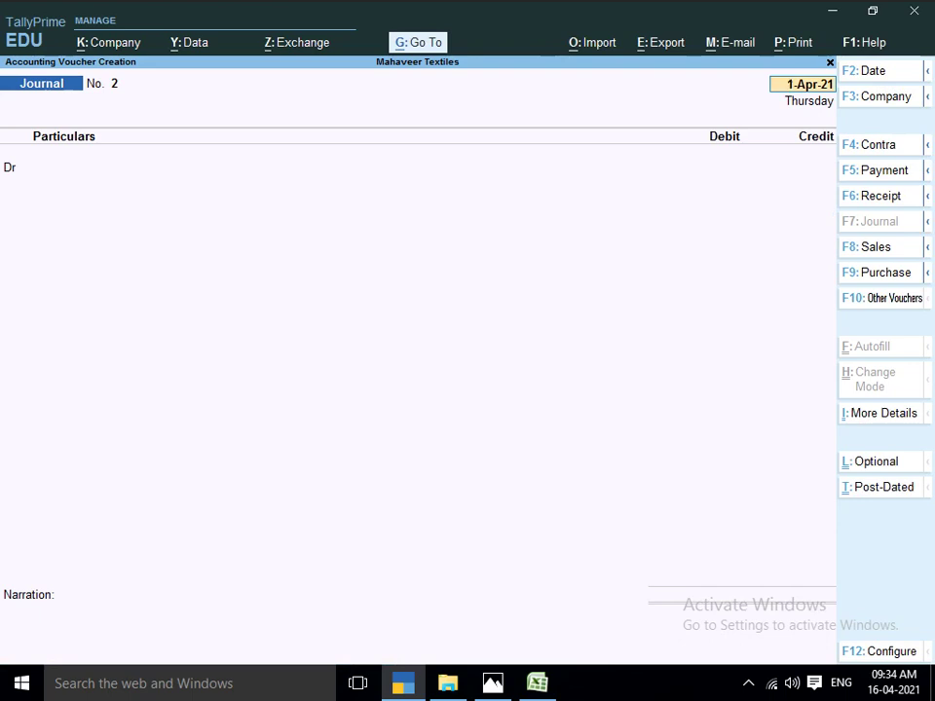
Step: Select JOB WORK A/C as the debit ledger of the new Journal voucher and check the stitching rate on the Lot No. 1101 sheet in Photos
key(Return)
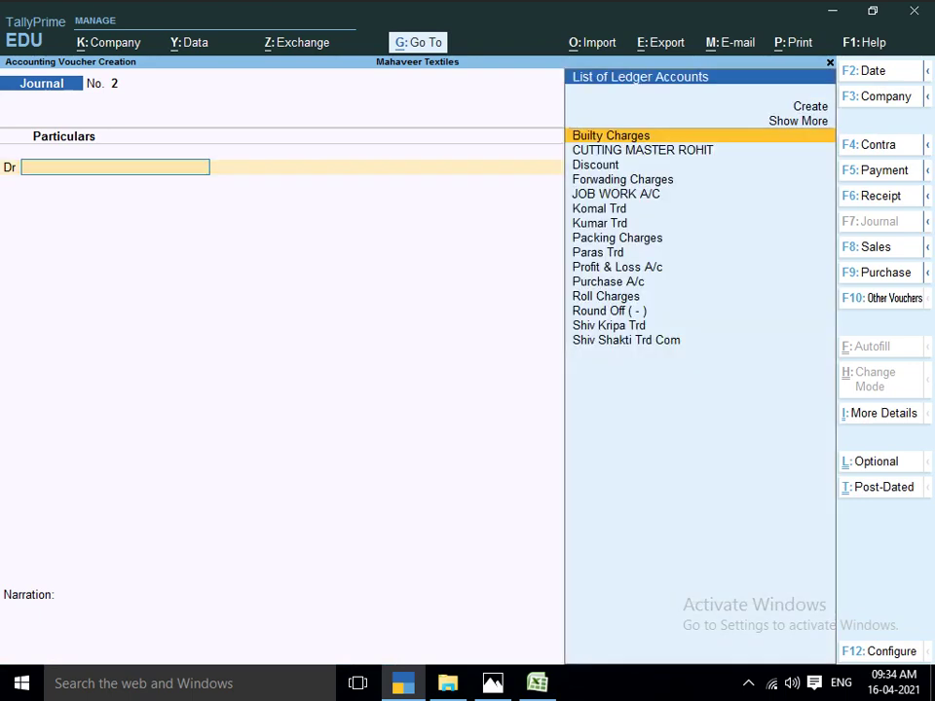
text(JOB)
key(Return)
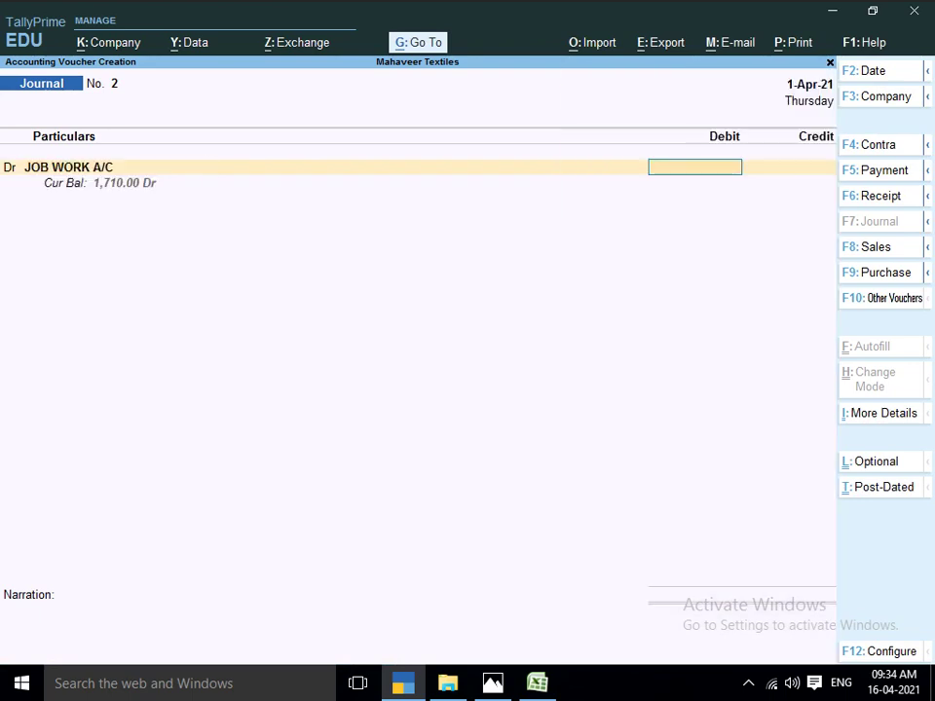
key(alt+Tab)
key(Tab)
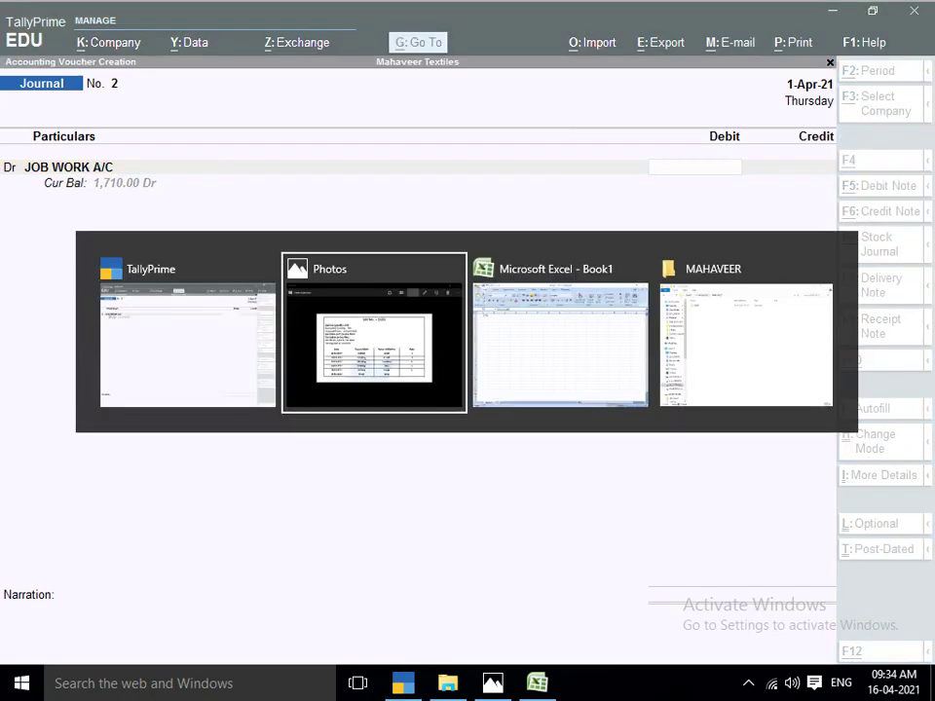
key(alt+Tab)
key(Tab)
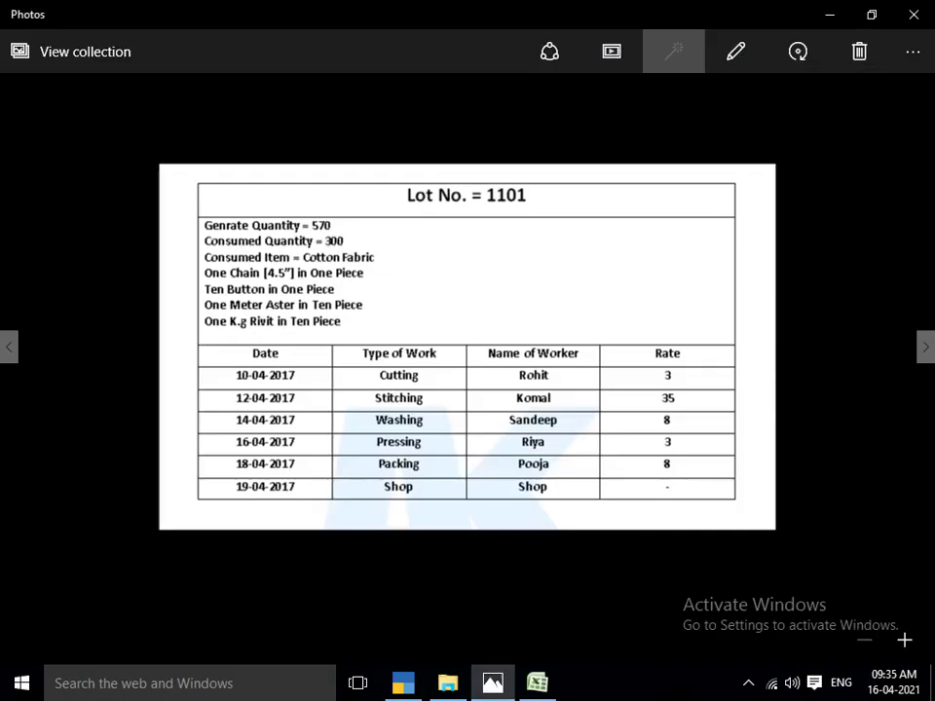
Step: Switch to Excel, calculate =35*3 in cell A2 and begin a formula in cell B4
key(alt+Tab)
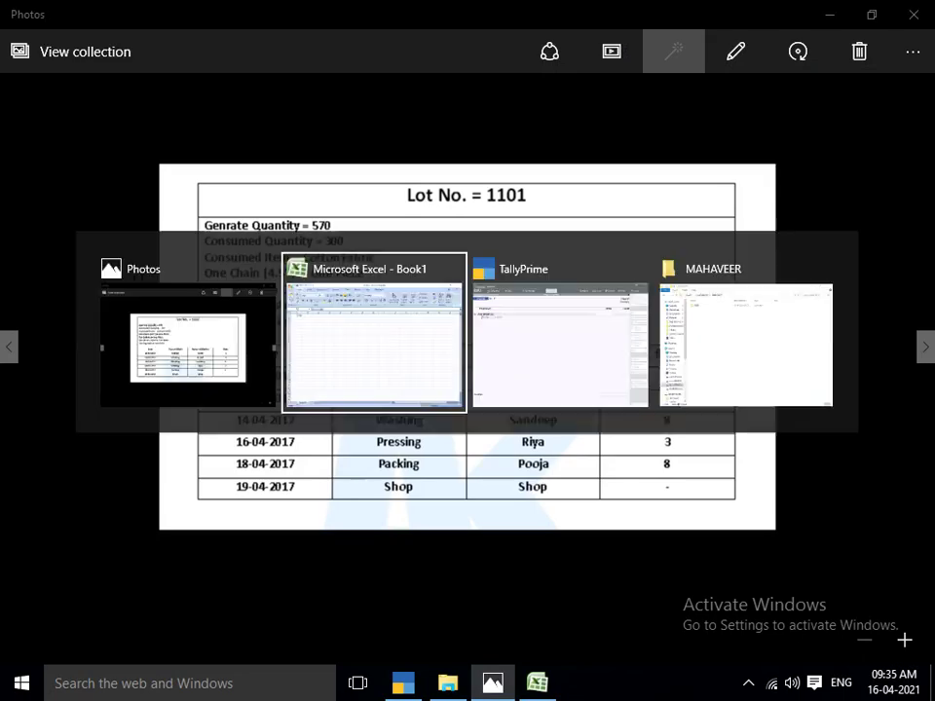
text(=35*3)
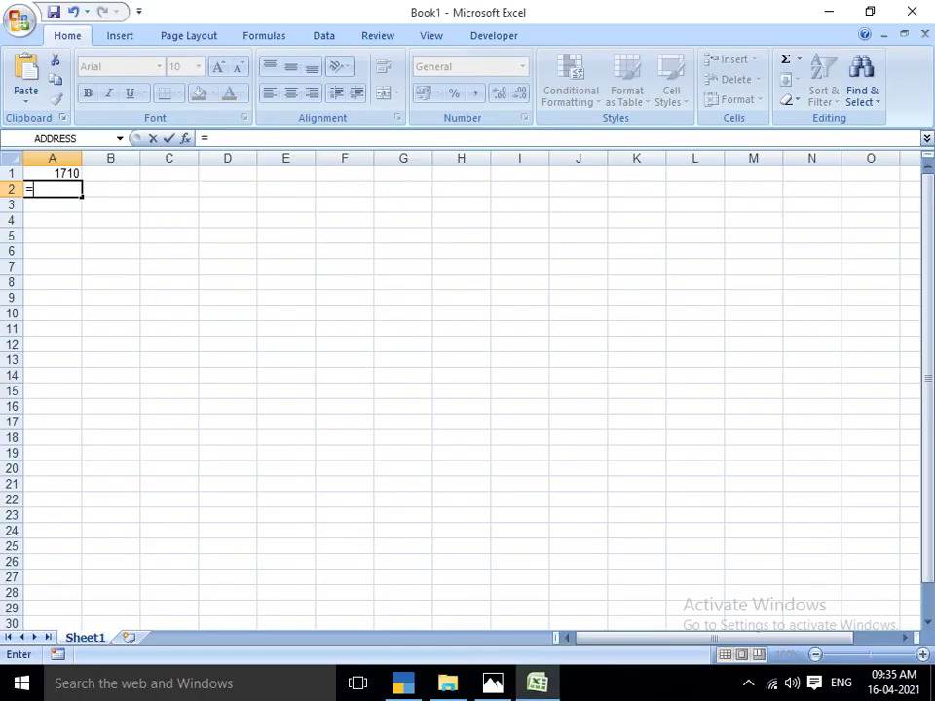
key(Return)
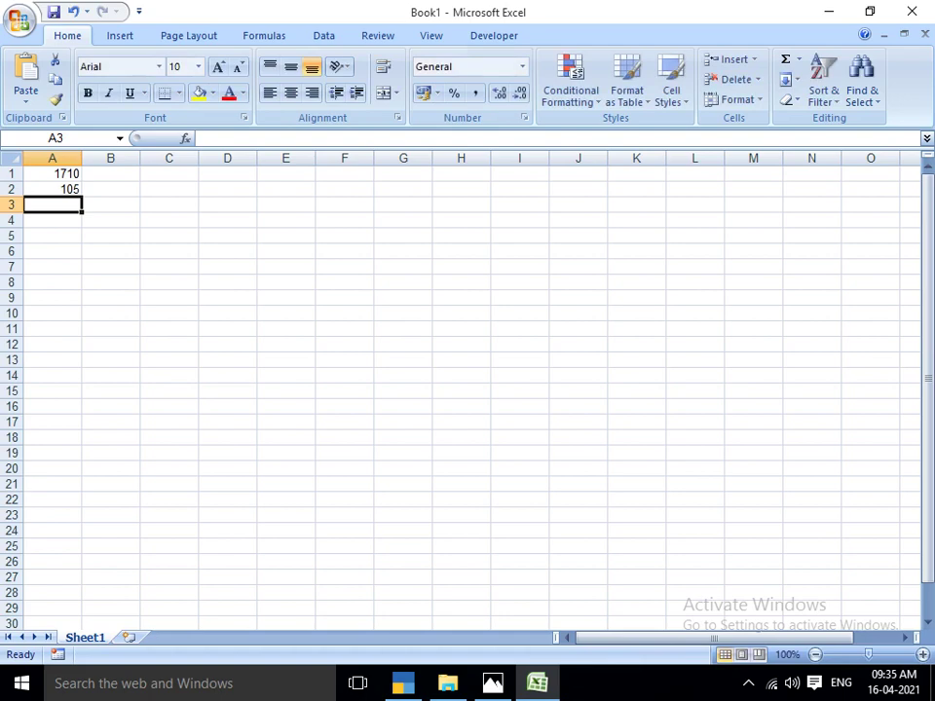
key(alt)
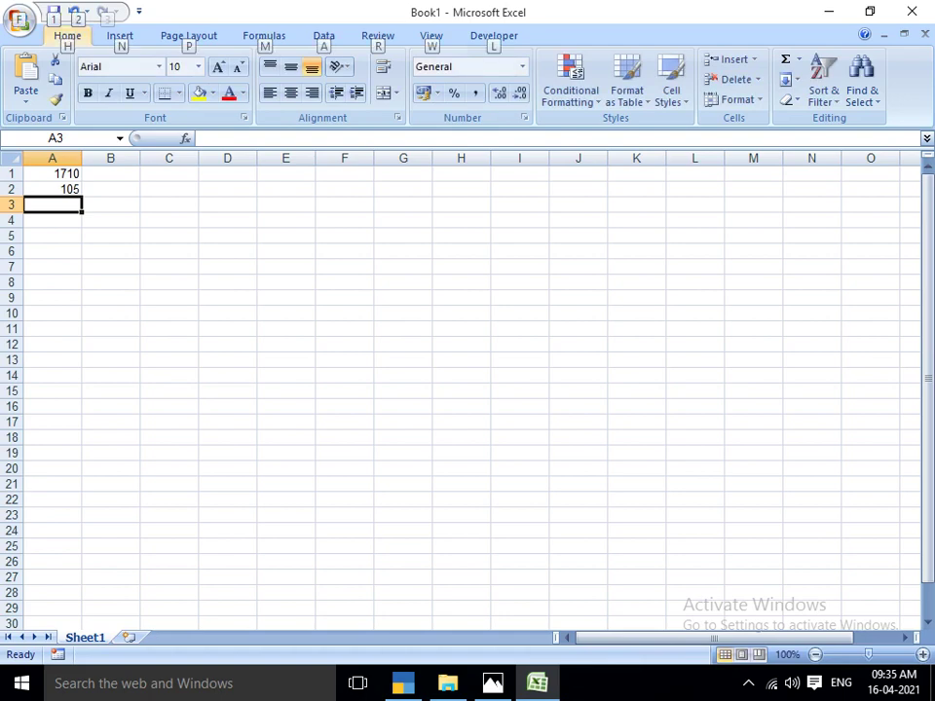
click(110, 220)
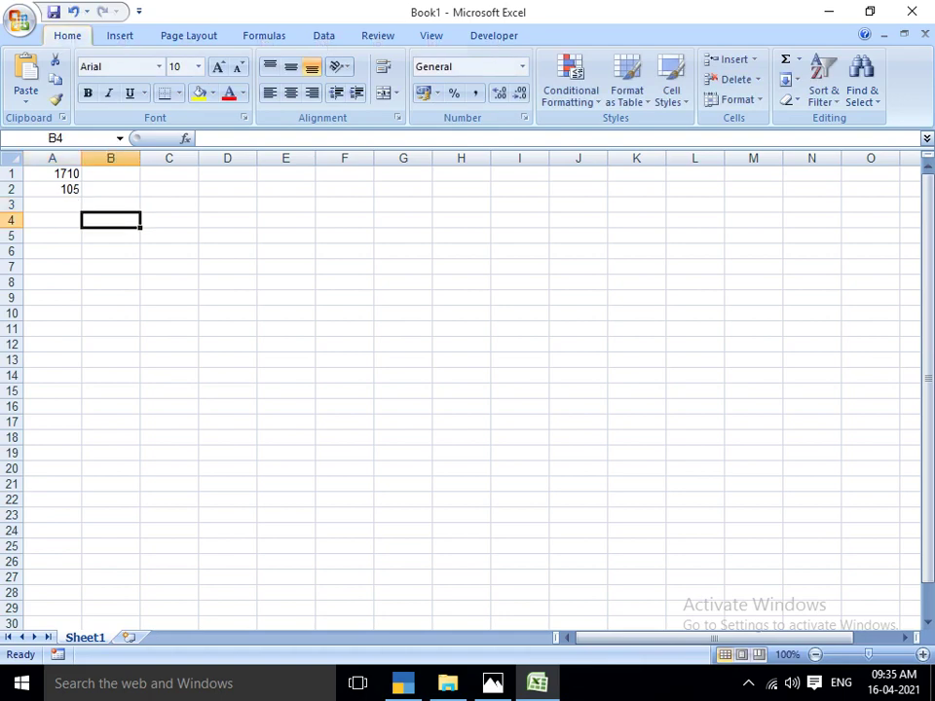
text(=)
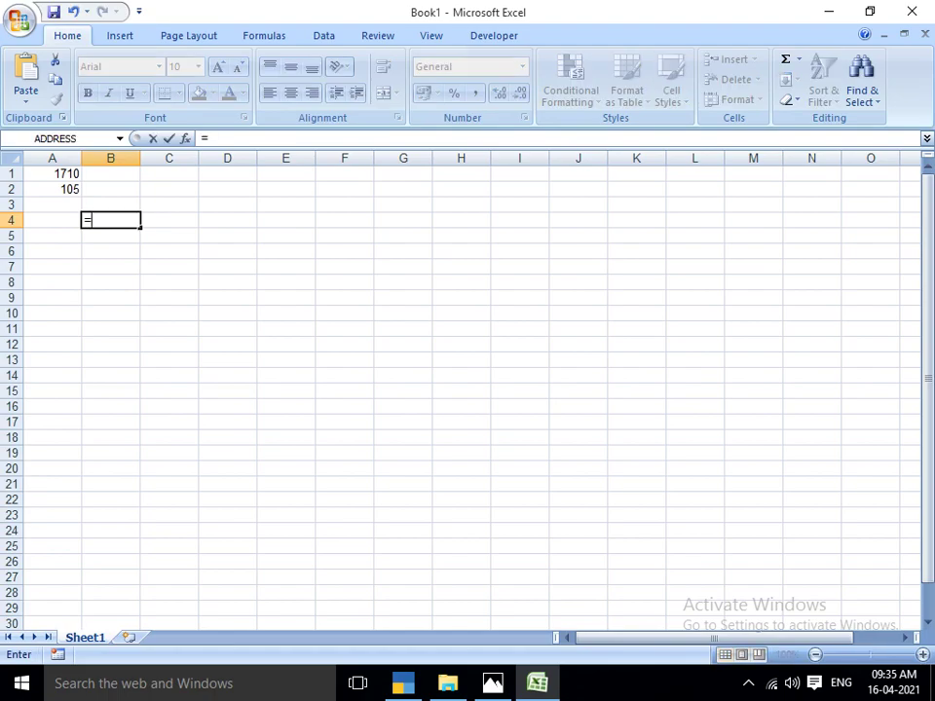
Step: Switch back to TallyPrime and debit JOB WORK A/C with 1950, allocated in full to the JOB WORK AC cost centre
key(alt+Tab)
key(alt+Tab)
key(alt+Tab)
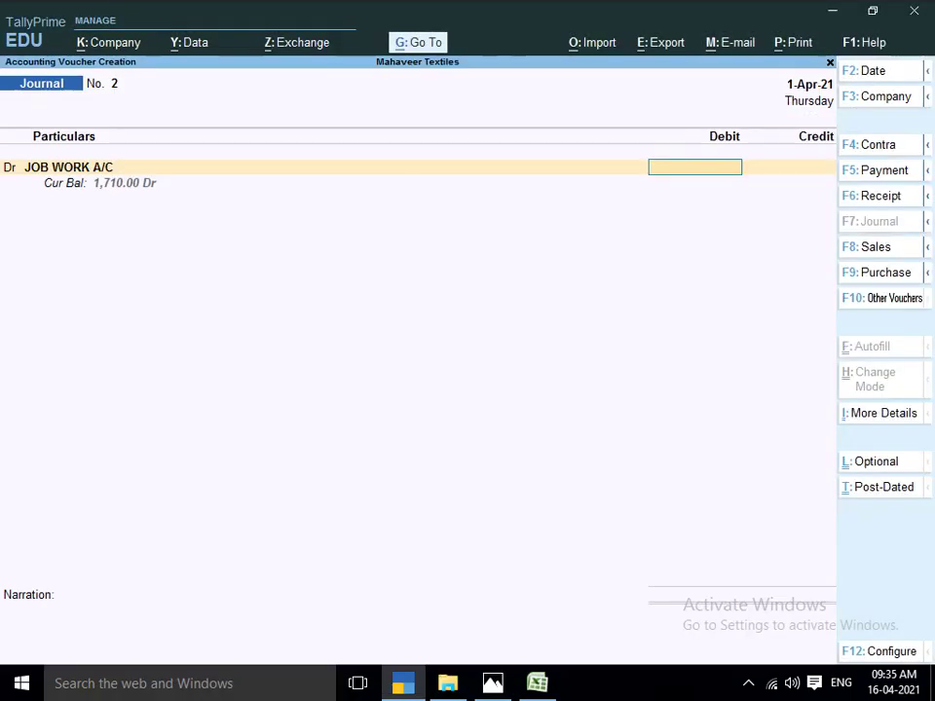
text(1950)
key(Return)
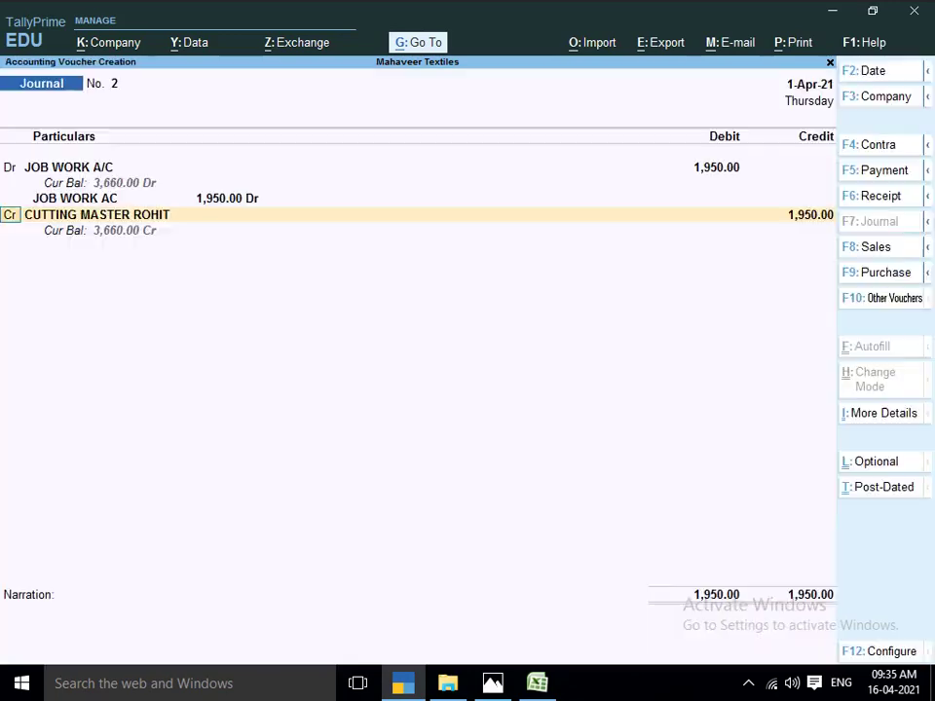
Step: Replace the credit-line ledger with a new one under JOB WORKER A/C, named STICHING plus the worker's name, and credit it with 1,950.00
key(Return)
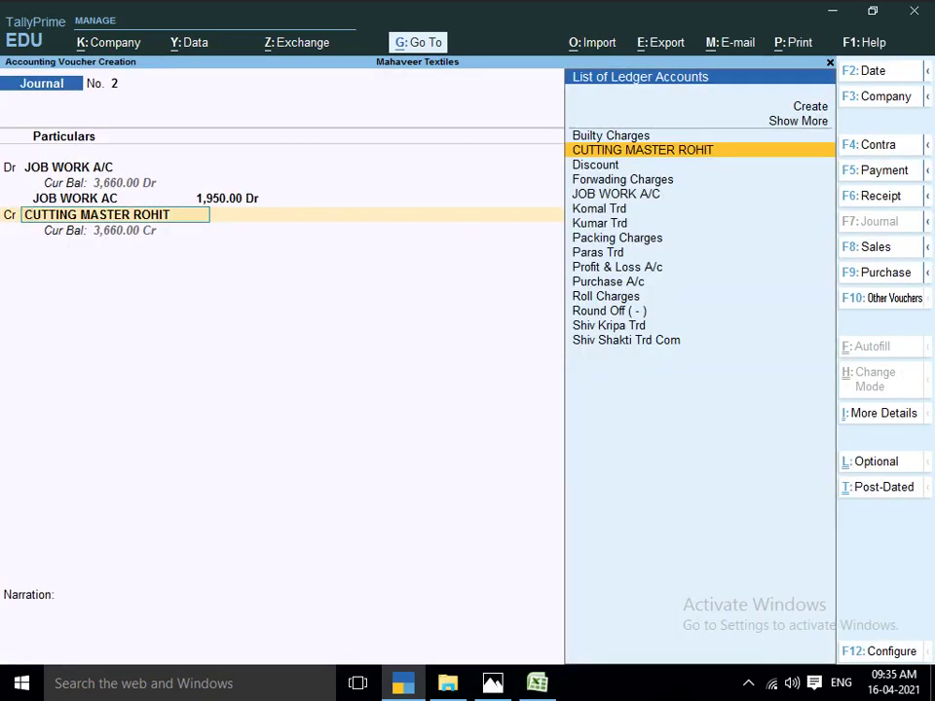
key(alt+c)
key(alt+Tab)
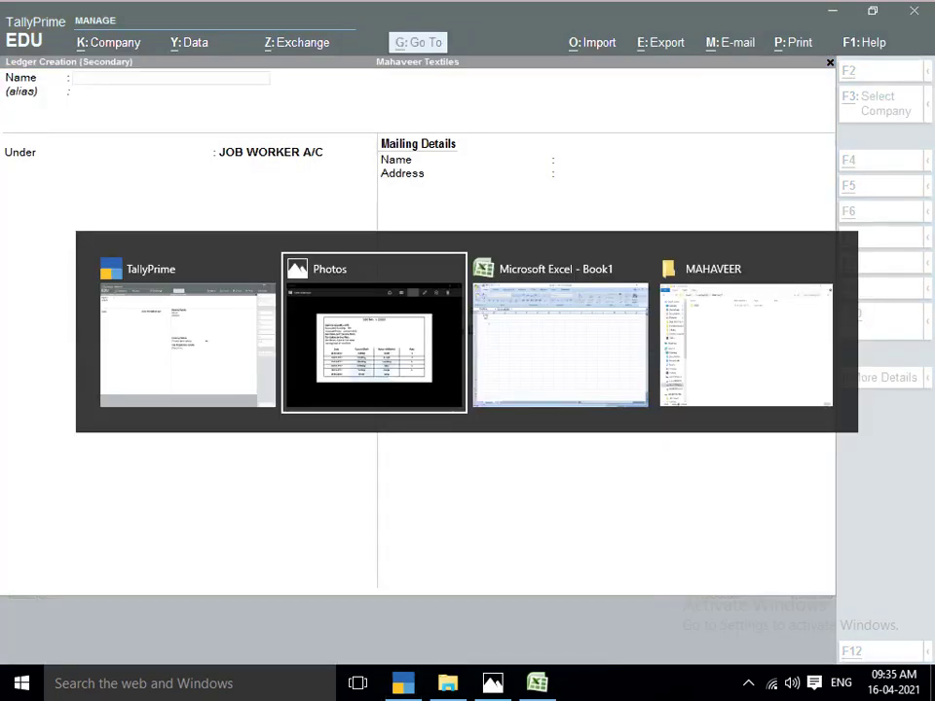
key(alt+Tab)
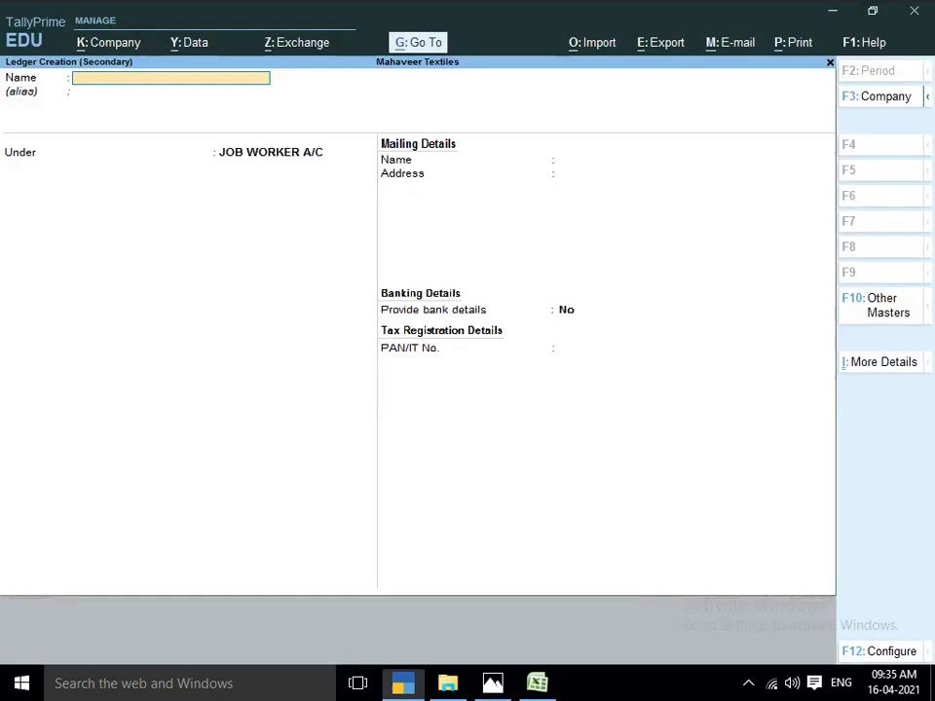
text(STIBI)
key(BackSpace)
key(BackSpace)
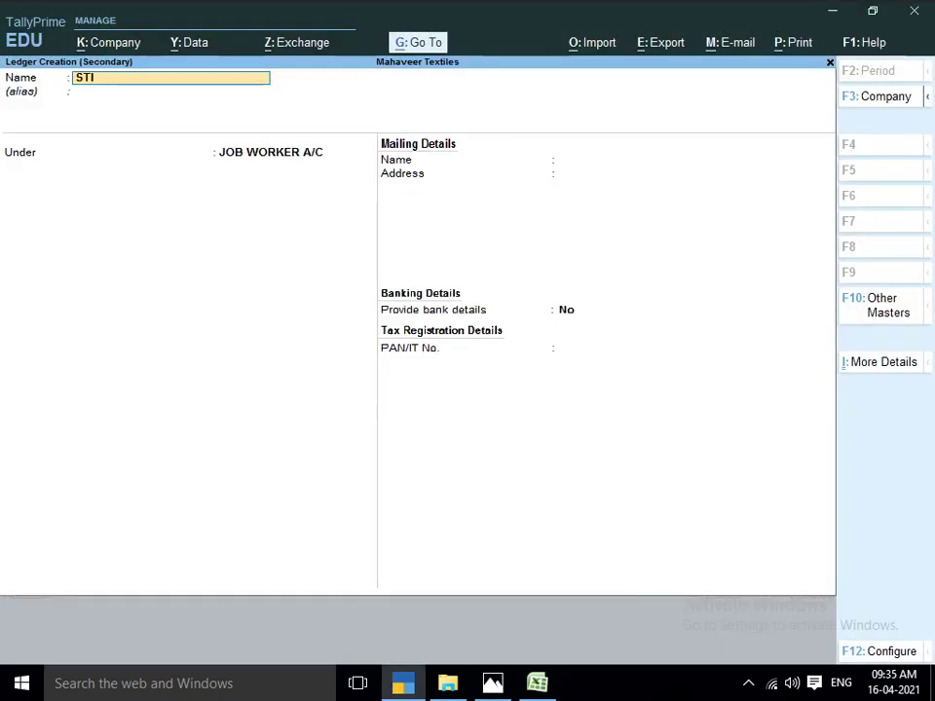
text(CHING KAMAL)
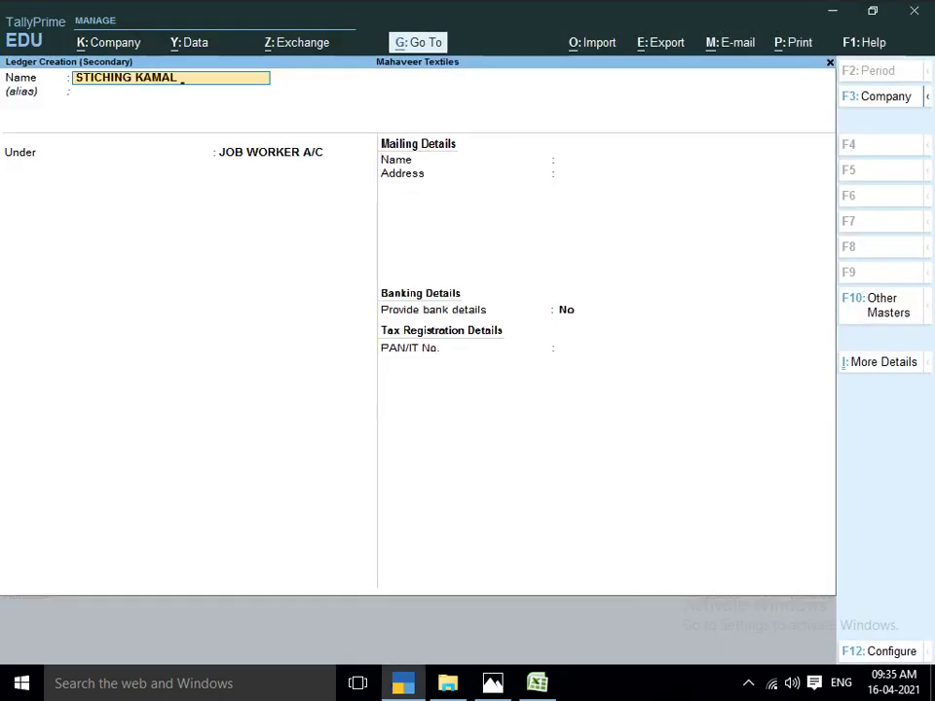
key(Return)
key(Return)
key(Return)
key(Return)
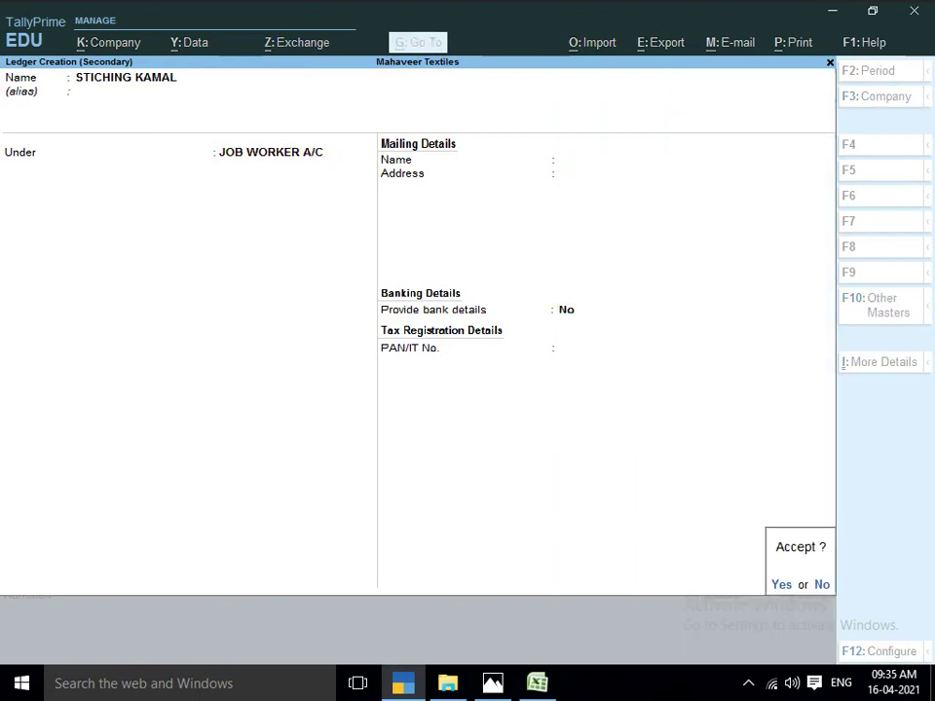
key(Return)
key(Return)
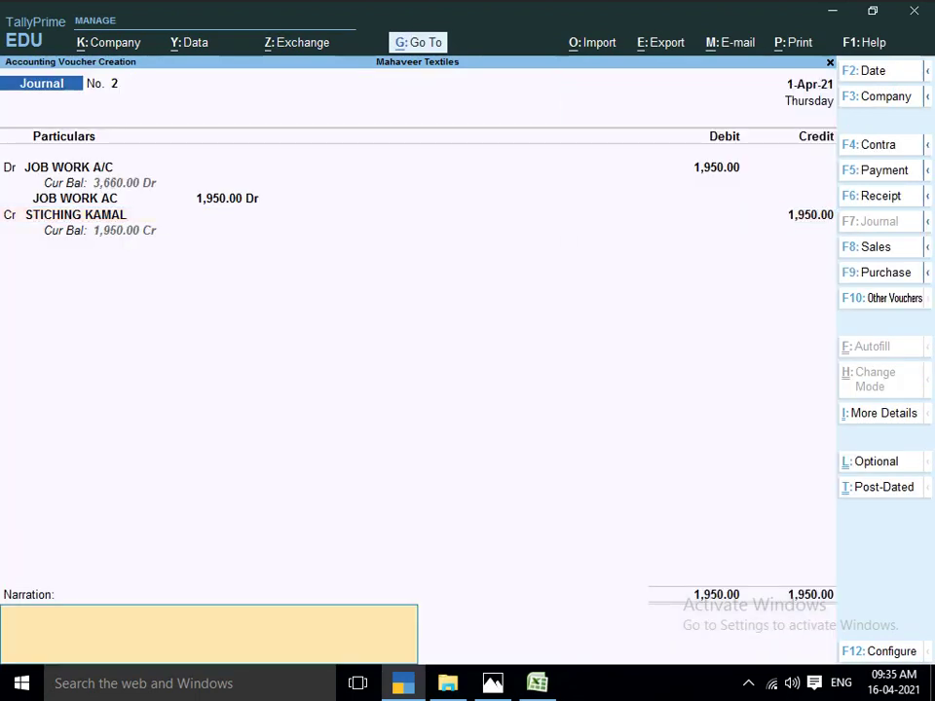
Step: Go back from the narration to the JOB WORK A/C debit amount in Journal voucher No. 2 and start re-entering it
key(BackSpace)
key(BackSpace)
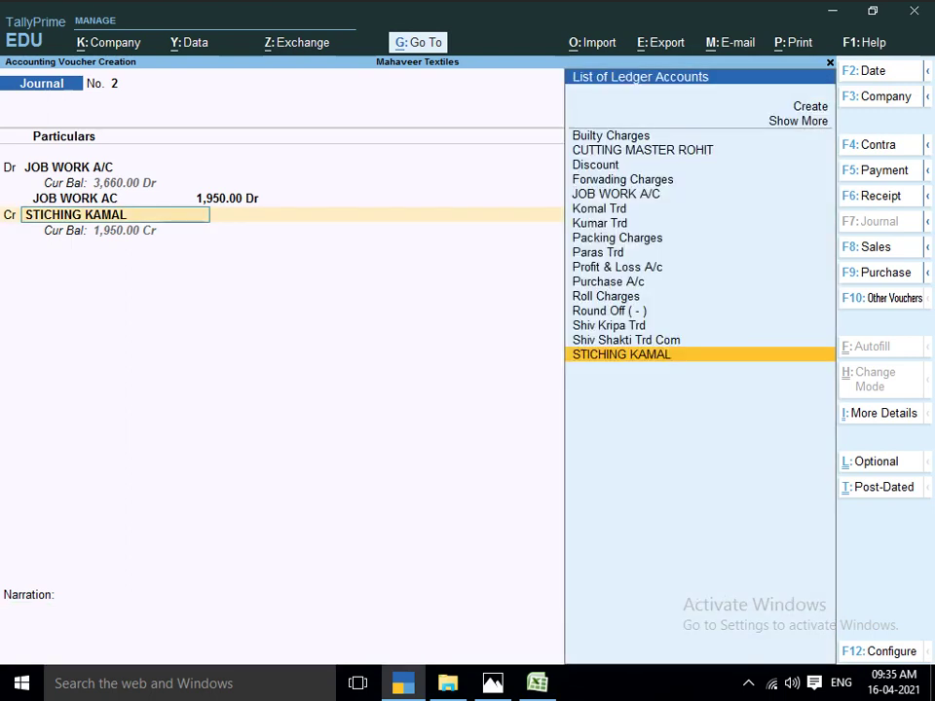
key(BackSpace)
key(BackSpace)
key(BackSpace)
text(199)
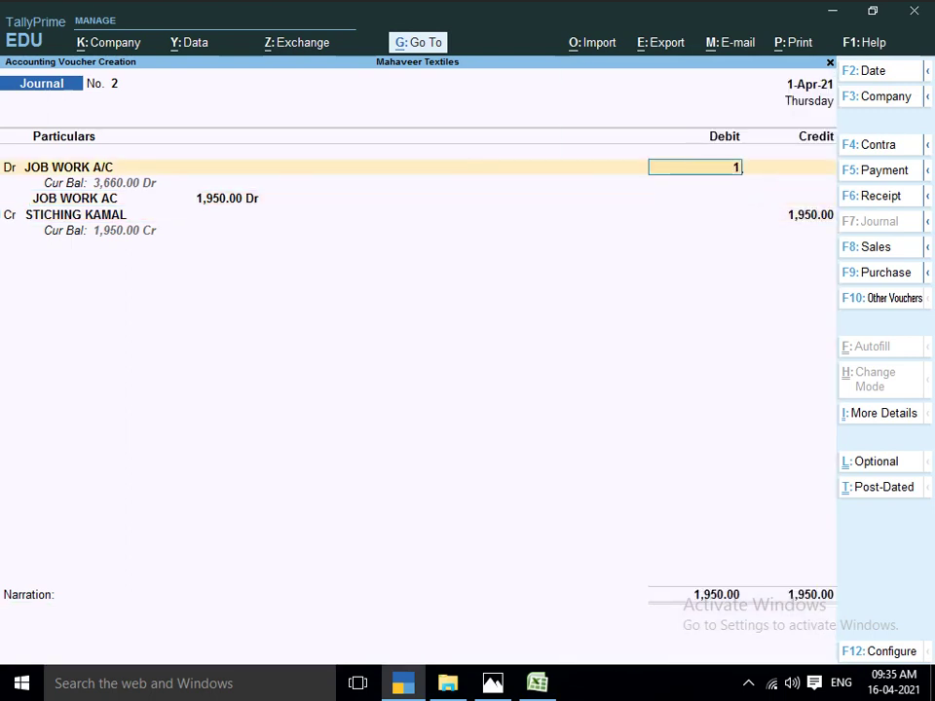
text(50)
key(BackSpace)
key(BackSpace)
key(BackSpace)
text(950)
key(BackSpace)
key(BackSpace)
key(BackSpace)
Step: Check the quantity and stitching rate on the Lot No. 1101 sheet in Photos, and calculate =570*35 in Excel cell B4
key(alt+Tab)
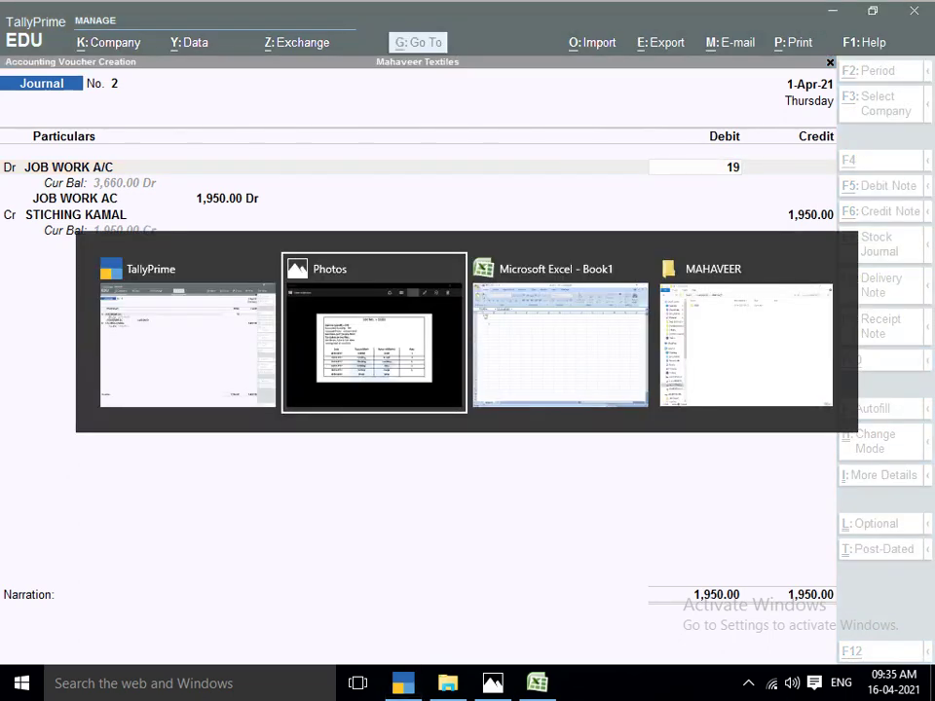
key(alt+Tab)
key(alt+Tab)
key(alt+Tab)
key(alt+Tab)
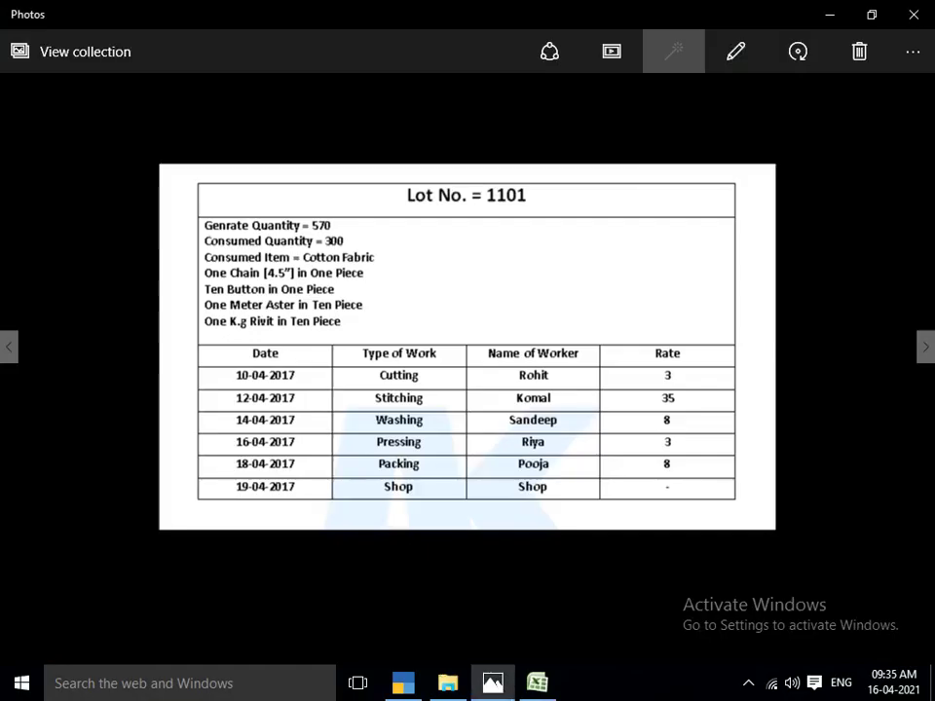
key(alt+Tab)
key(alt+Tab)
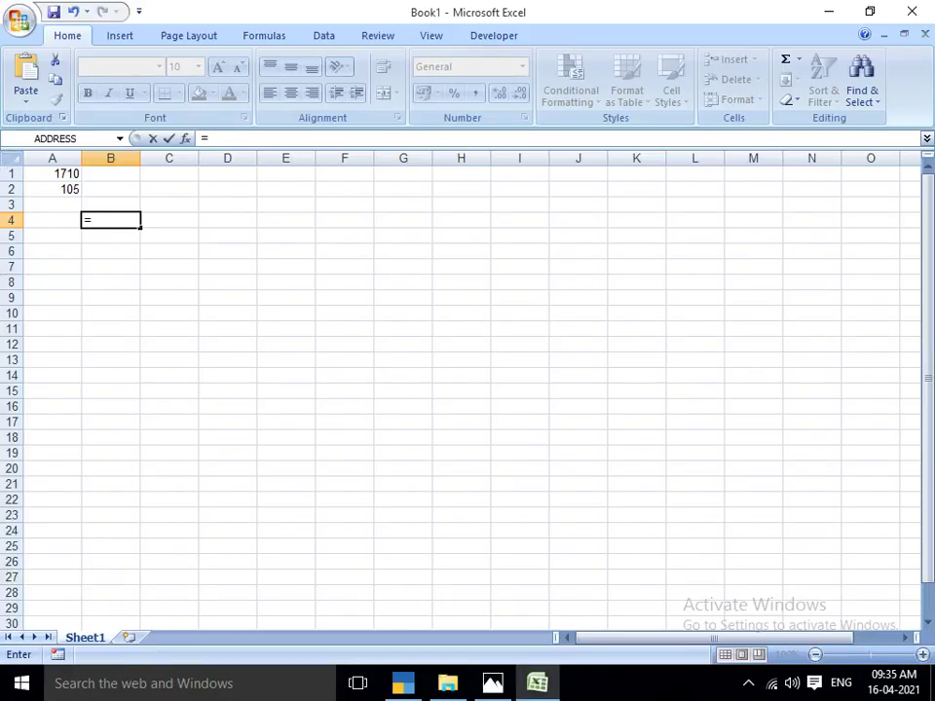
text(570*35)
key(Return)
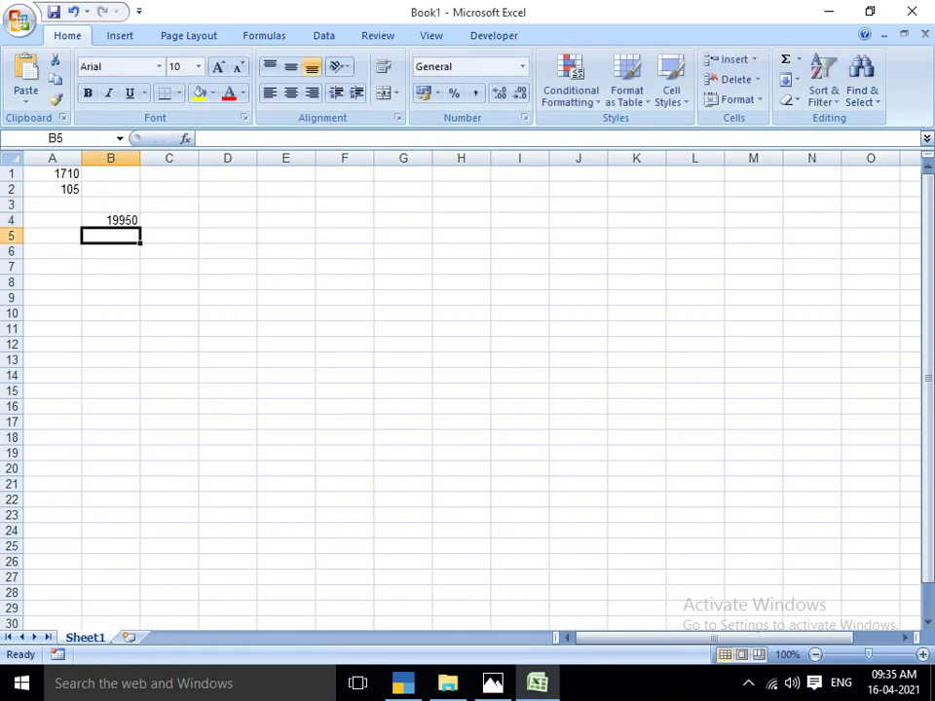
Step: Switch back to TallyPrime and set the JOB WORK A/C debit to 19950, allocated in full to the JOB WORK AC cost centre
key(alt+Tab)
key(alt+Tab)
text(19,9)
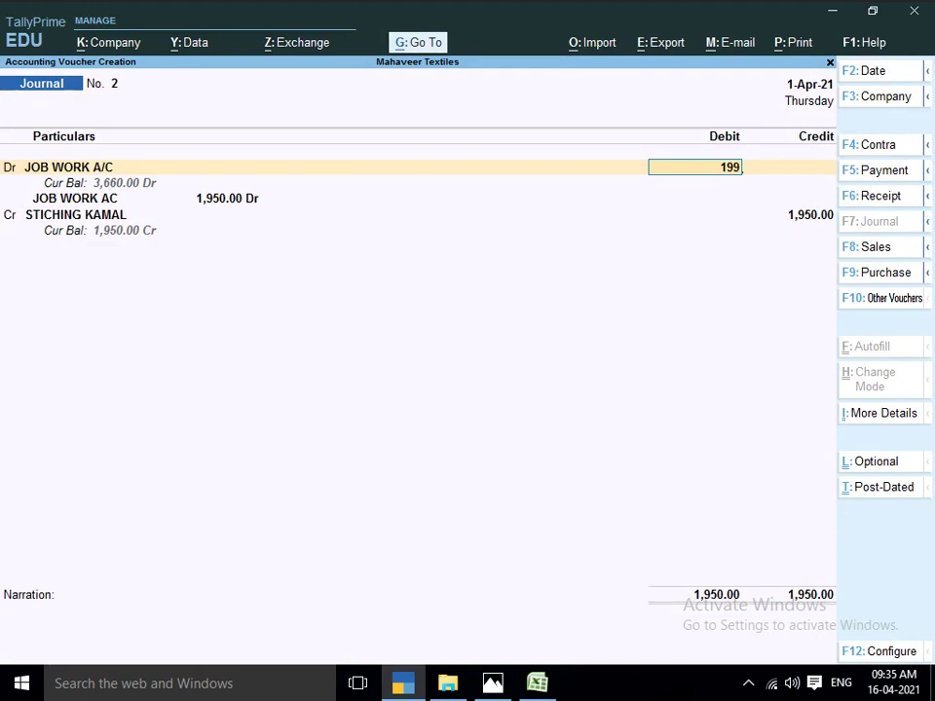
text(50)
key(Return)
key(Return)
key(Return)
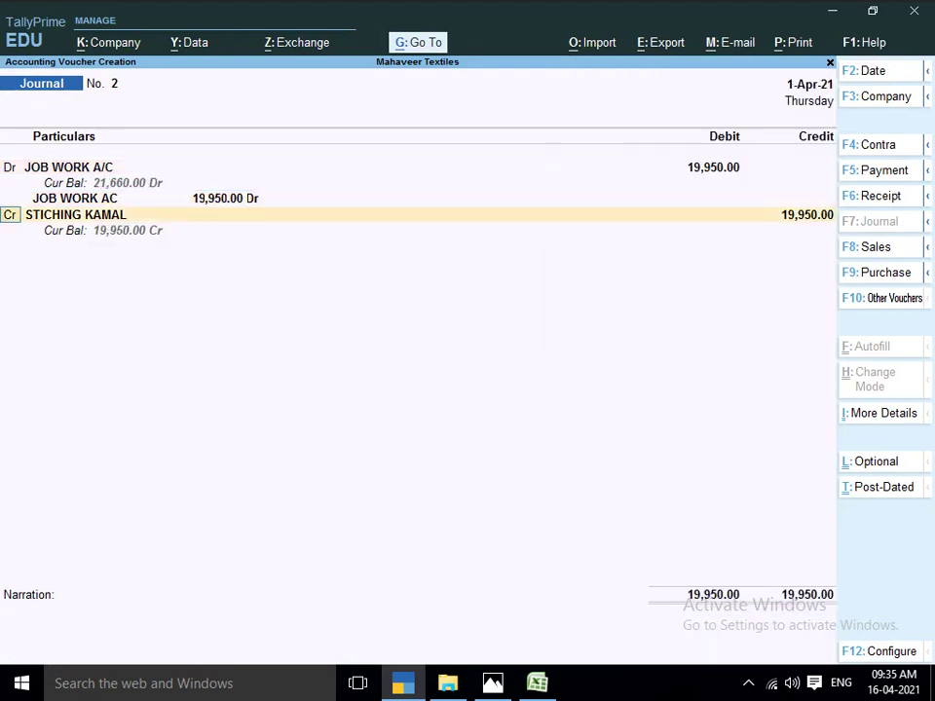
Step: Credit the STICHING worker's ledger with 19,950.00 and save the Journal voucher without a narration
key(Return)
key(Return)
key(Return)
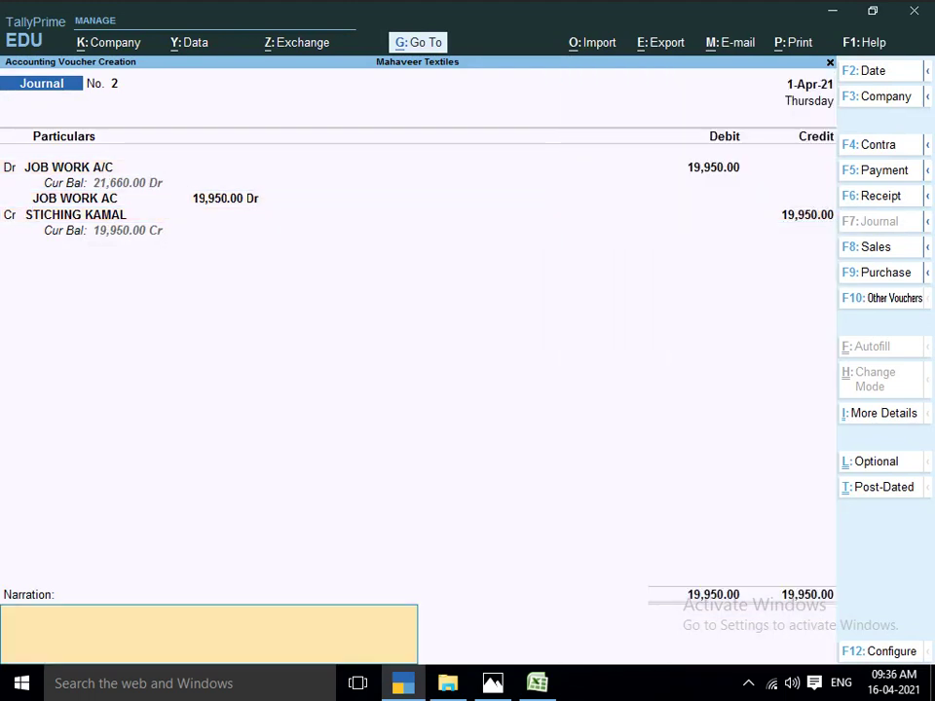
key(Return)
key(Return)
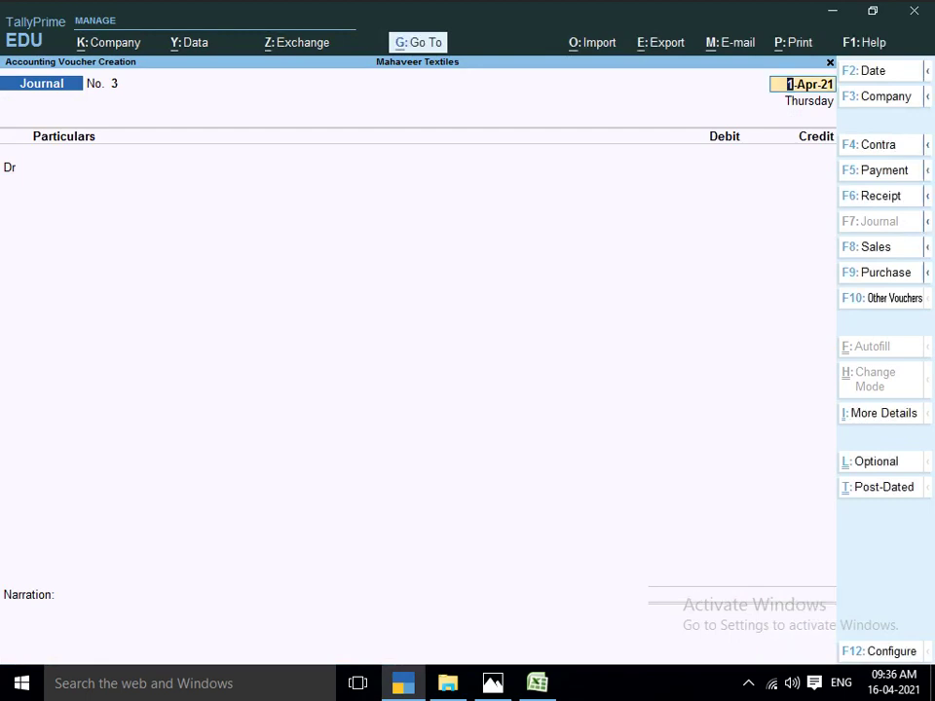
Step: Leave voucher entry, open the Balance Sheet and drill down into the JOB WORKER A/C group
key(Escape)
key(Down)
key(Down)
key(Down)
key(Down)
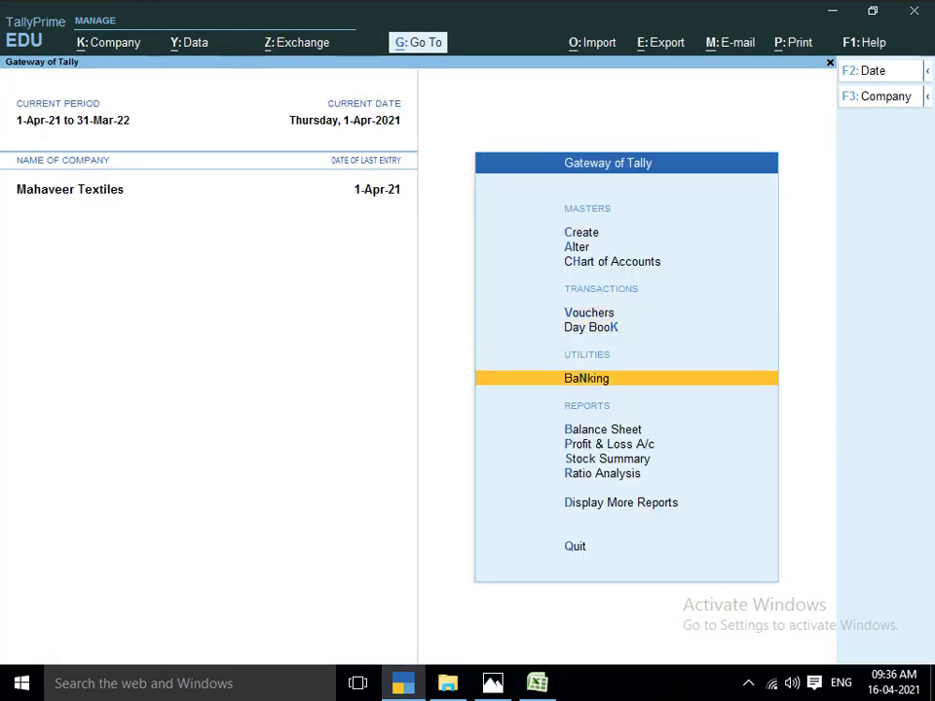
key(Up)
key(Return)
key(Down)
key(Down)
key(Down)
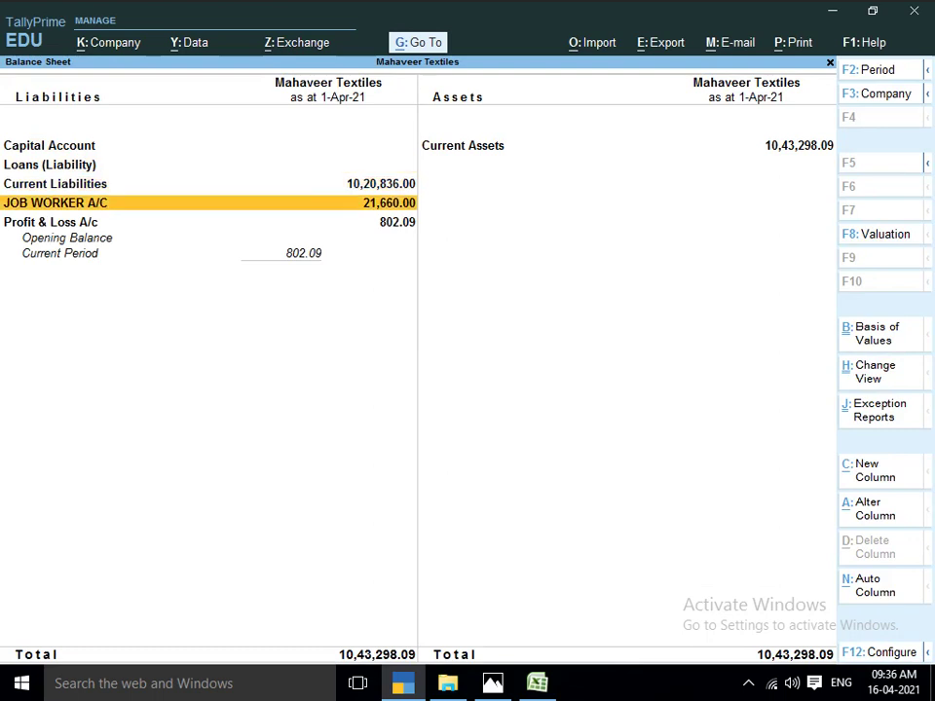
key(Down)
key(Up)
key(Return)
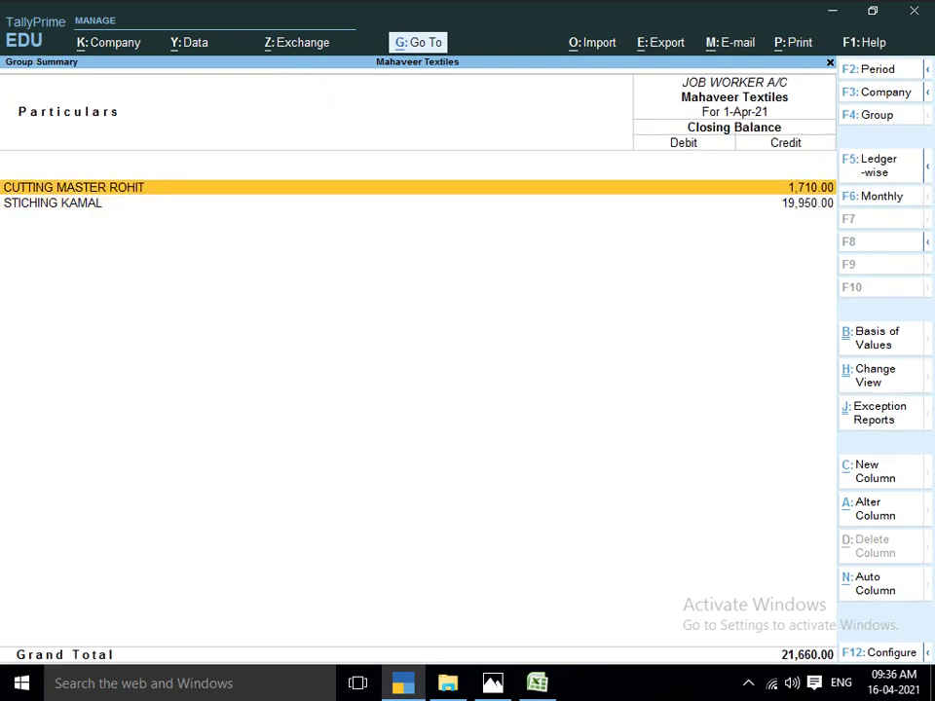
Step: Review the cutting and stitching workers' closing balances in the Group Summary, and return to the Gateway of Tally
key(Down)
key(Up)
key(Down)
key(Up)
key(Down)
key(Escape)
key(Escape)
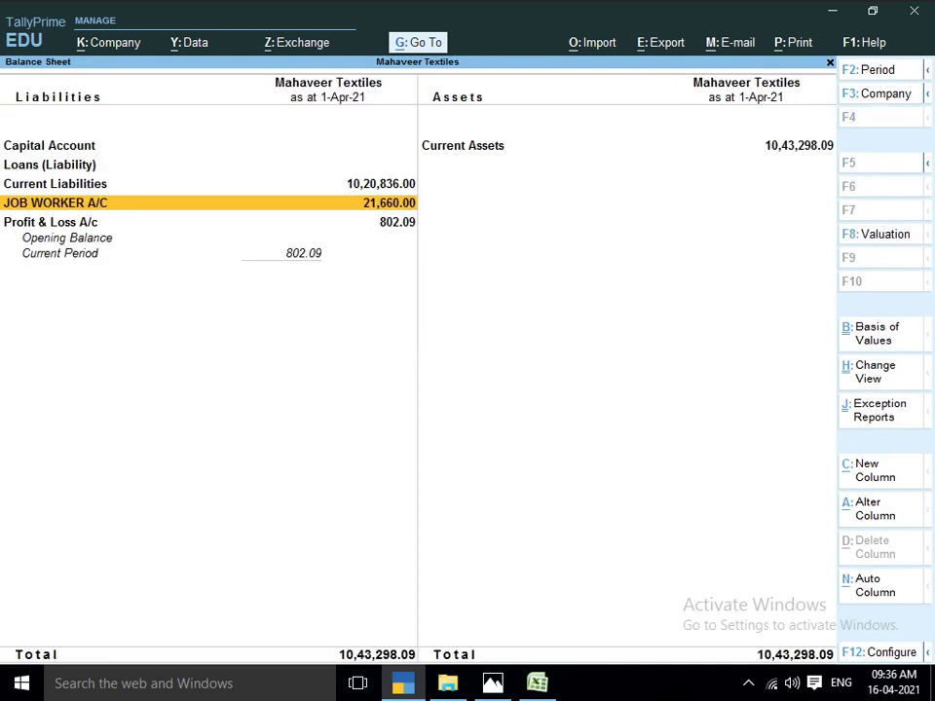
Step: Display the ledger vouchers of the CUTTING MASTER worker from the account books
key(Down)
key(Down)
key(Down)
key(Down)
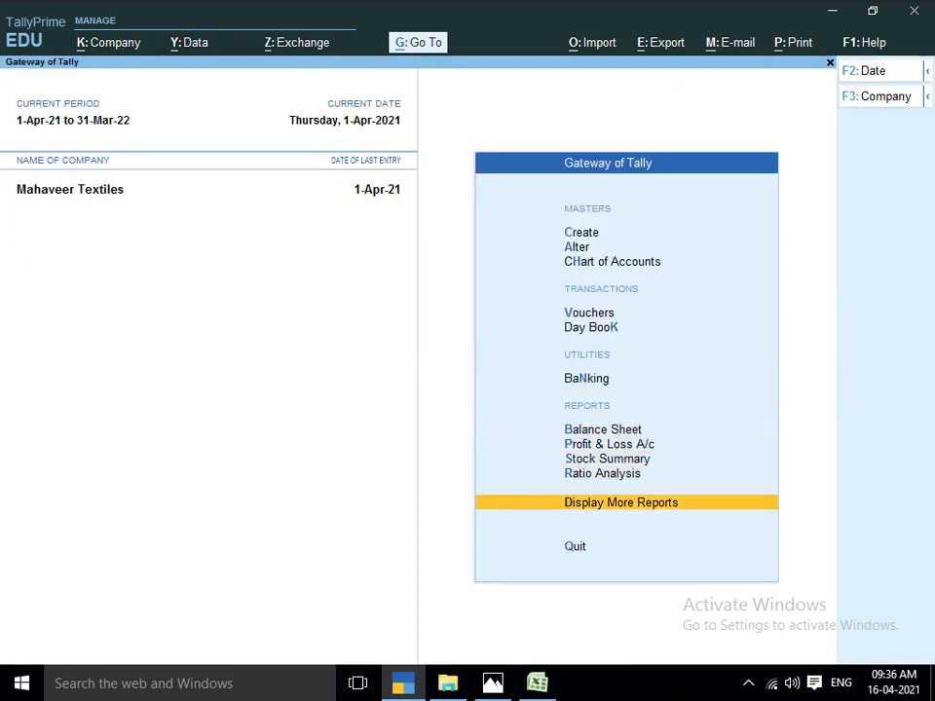
key(Return)
key(Down)
key(Down)
key(Down)
key(Down)
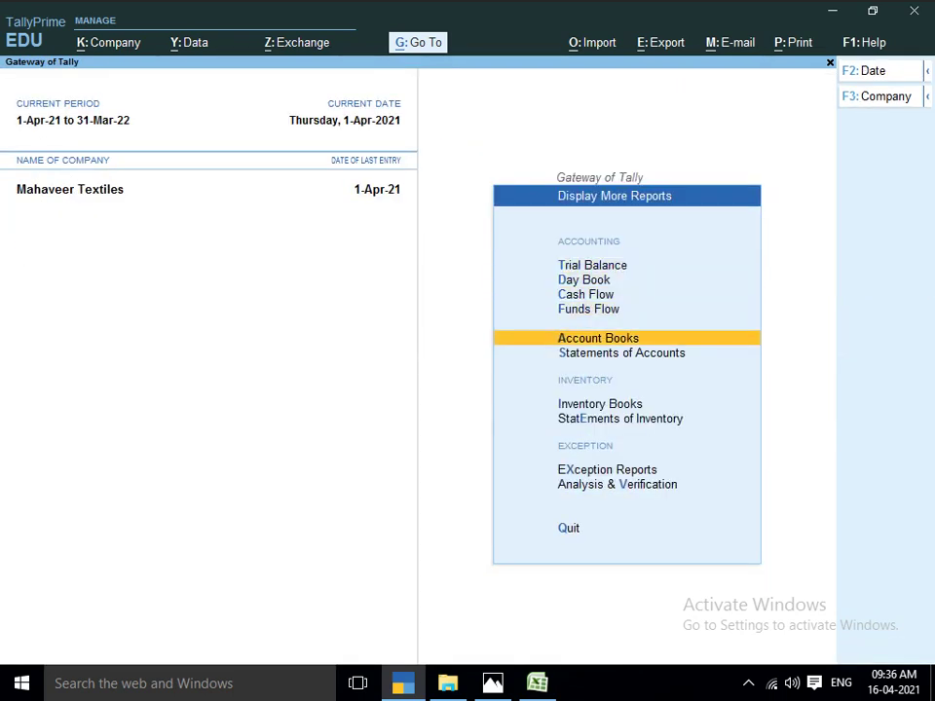
key(Return)
key(Down)
key(Return)
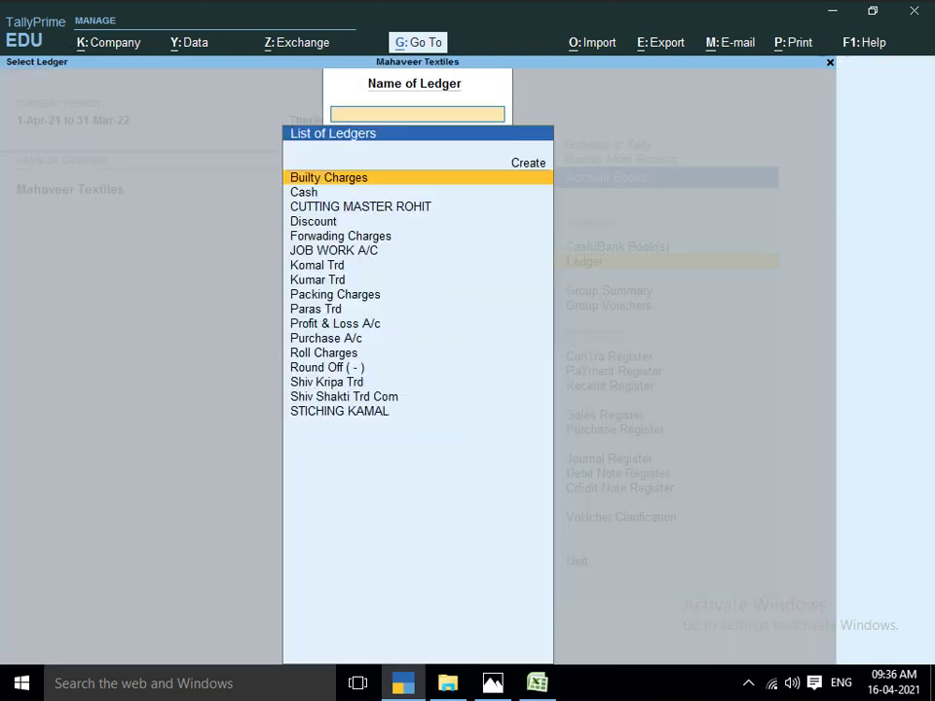
key(Down)
key(Down)
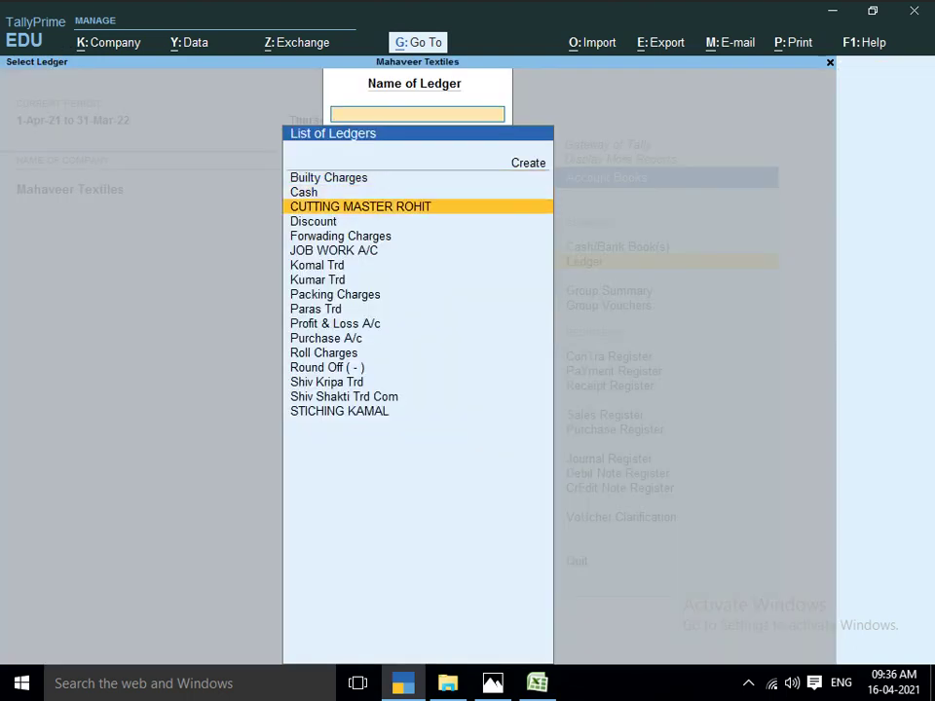
key(Return)
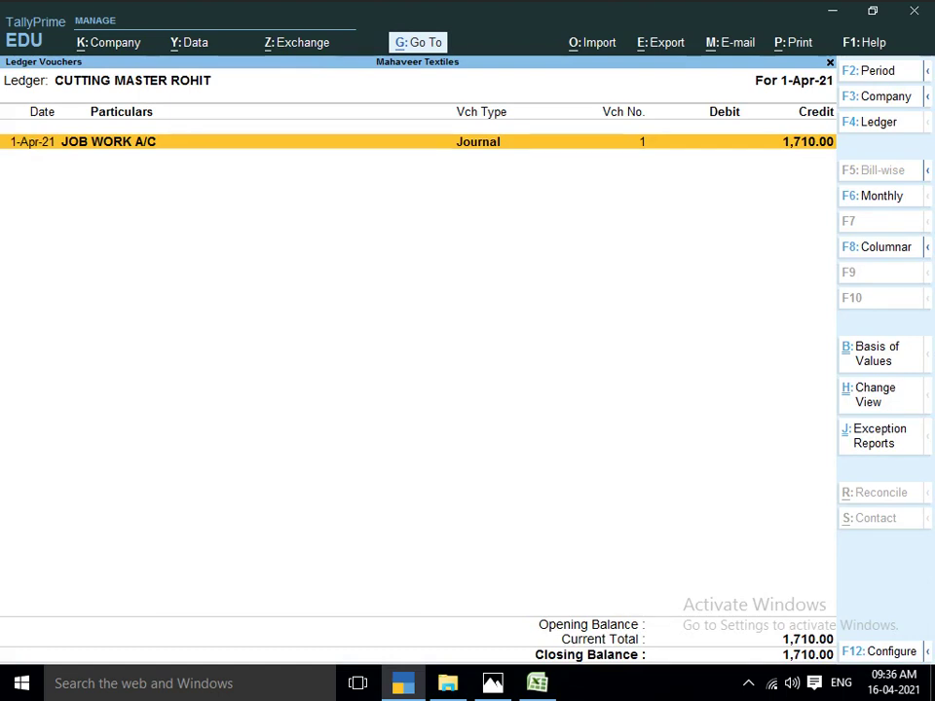
Step: Close the cutting worker's ledger report and display the ledger vouchers of the STICHING worker instead
key(Escape)
key(Down)
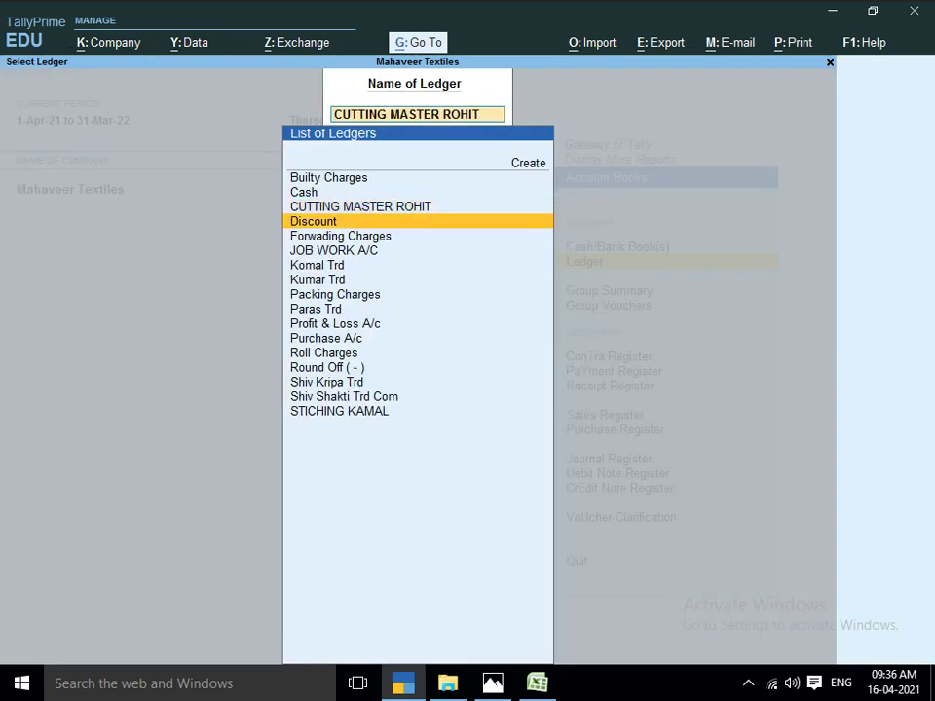
key(BackSpace)
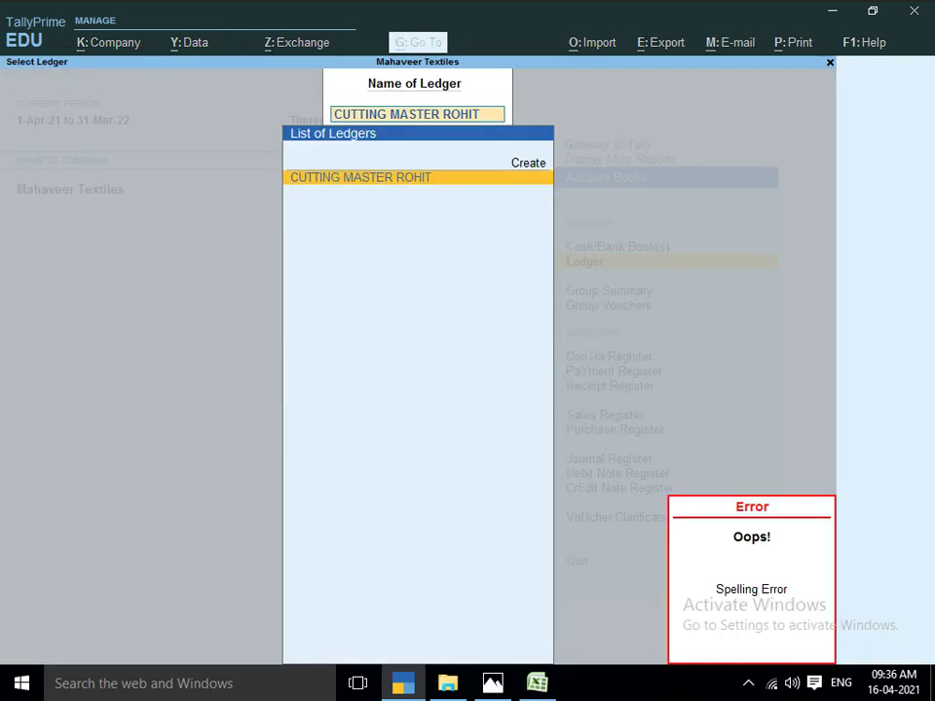
key(BackSpace)
key(BackSpace)
key(BackSpace)
key(BackSpace)
key(BackSpace)
key(BackSpace)
key(BackSpace)
key(BackSpace)
key(BackSpace)
key(BackSpace)
key(BackSpace)
key(BackSpace)
key(BackSpace)
key(BackSpace)
key(BackSpace)
key(BackSpace)
key(BackSpace)
key(BackSpace)
key(BackSpace)
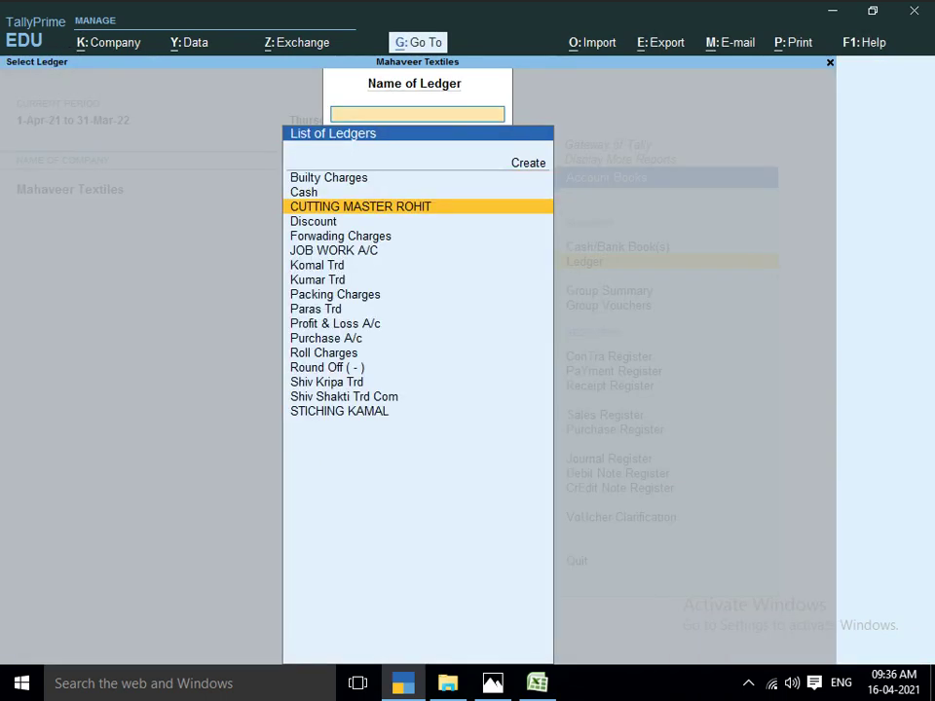
text(STIC)
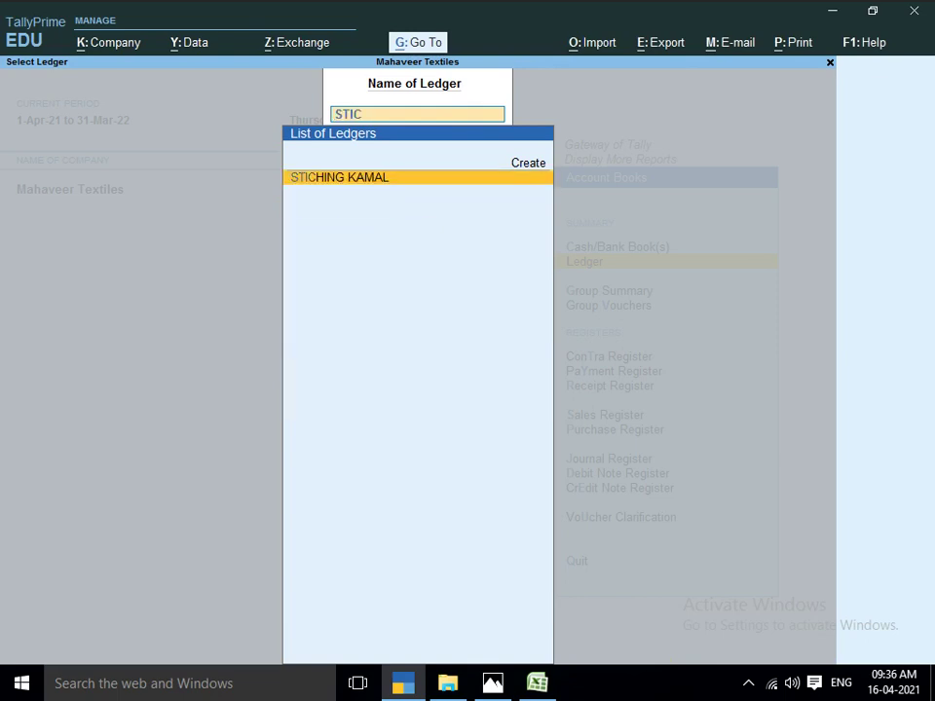
key(Return)
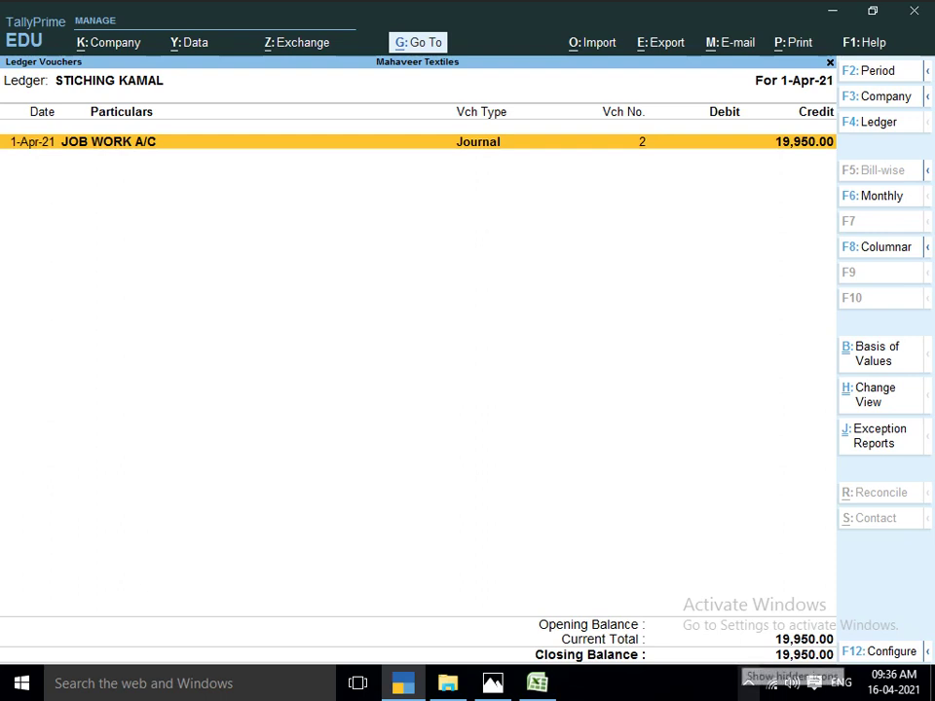
click(748, 682)
click(748, 683)
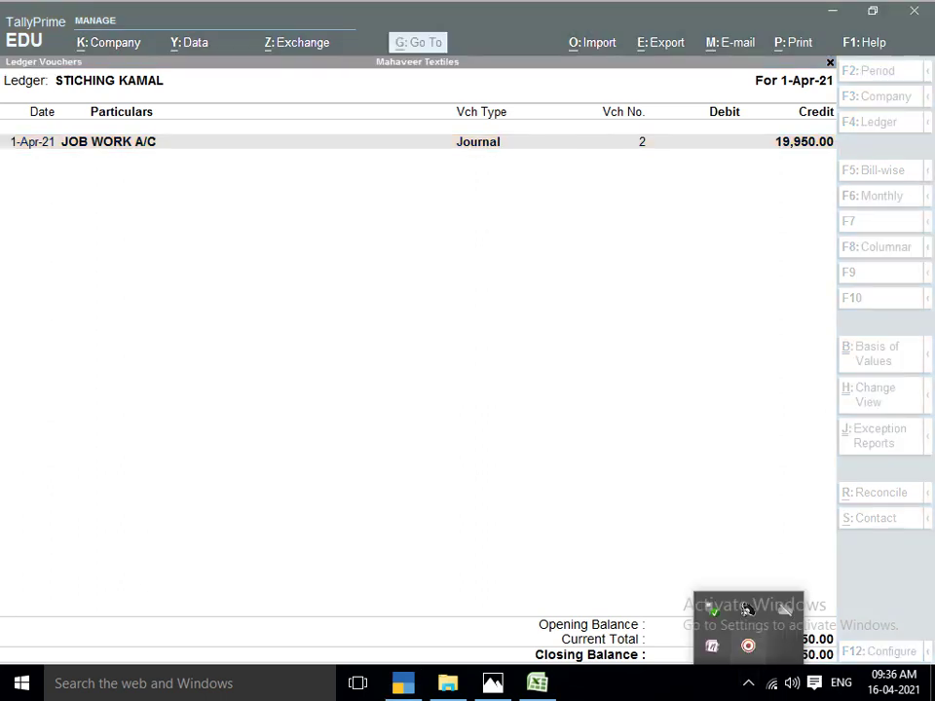
click(748, 645)
click(897, 582)
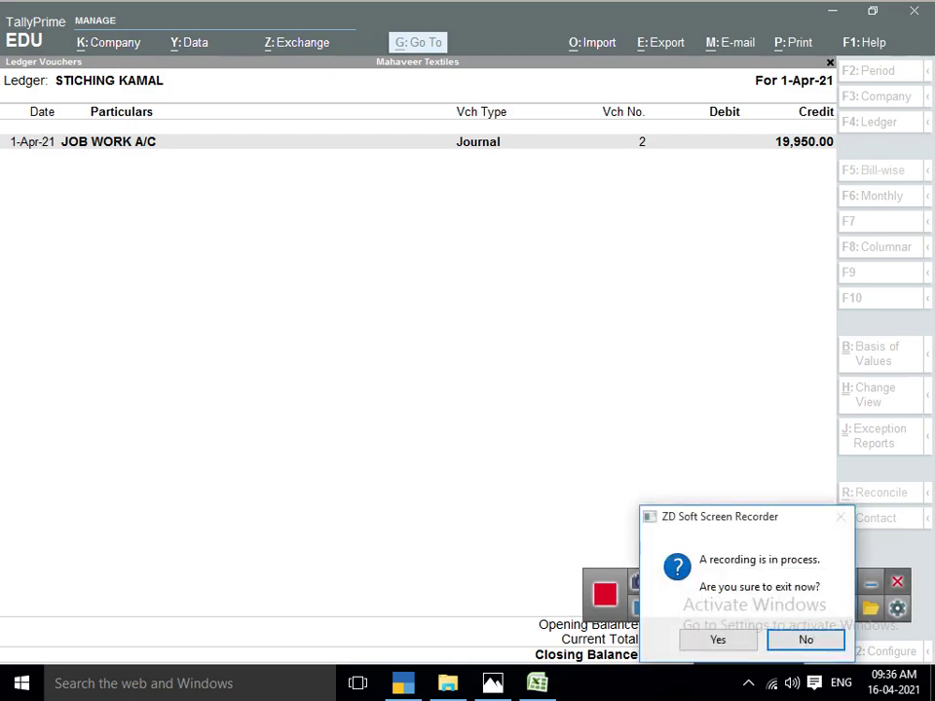